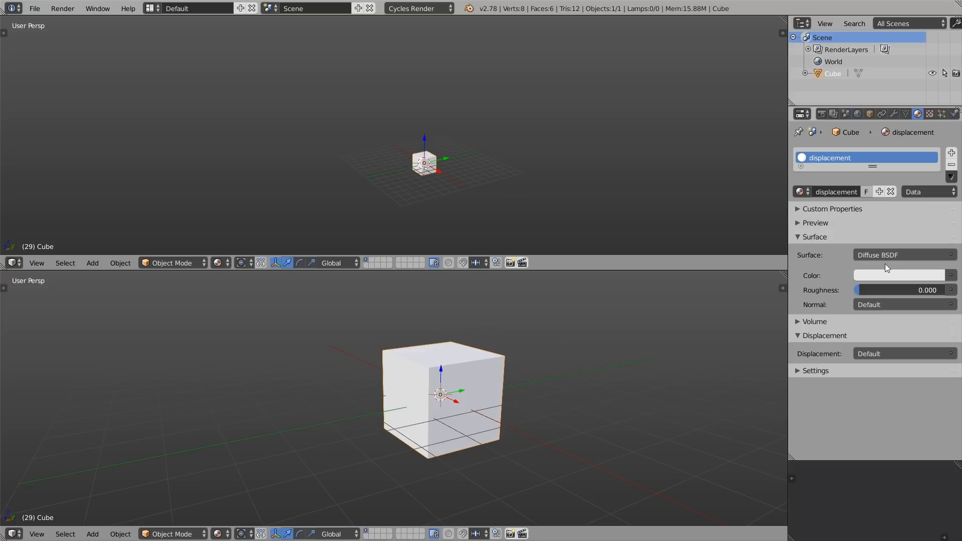
# Darken the cube material's diffuse colour to grey (RGB 0.214) and set the lower viewport's shading to Rendered
pyautogui.click(895, 275)
pyautogui.moveTo(936, 116); pyautogui.dragTo(935, 146)
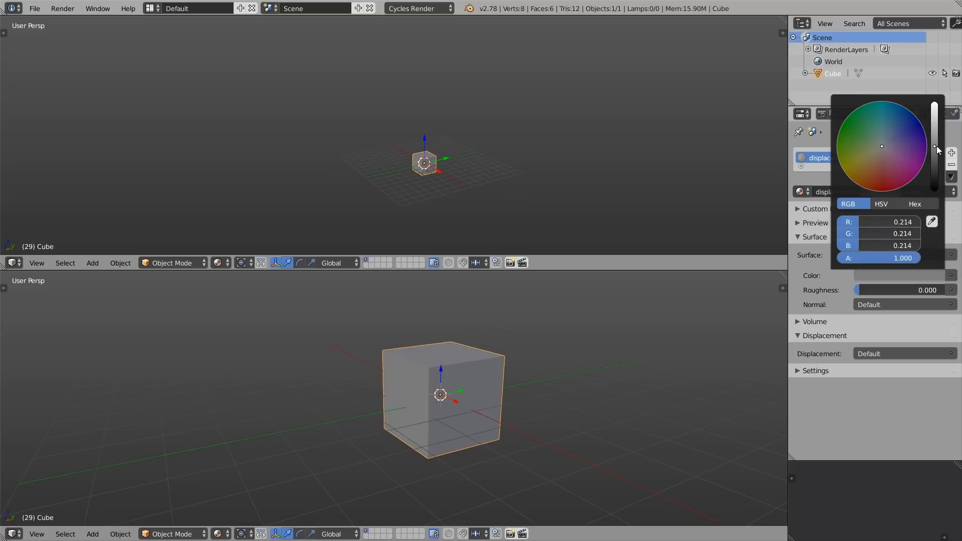
pyautogui.click(218, 535)
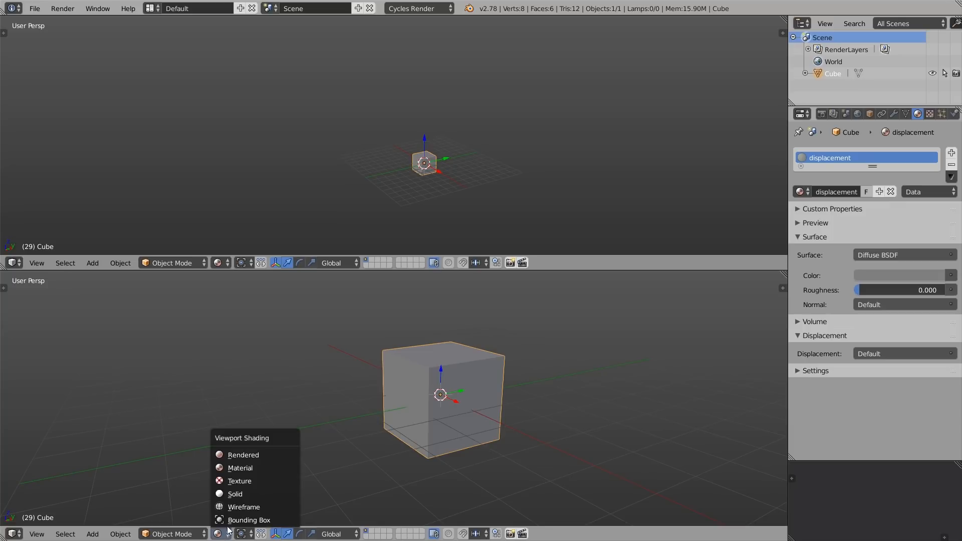
pyautogui.click(263, 457)
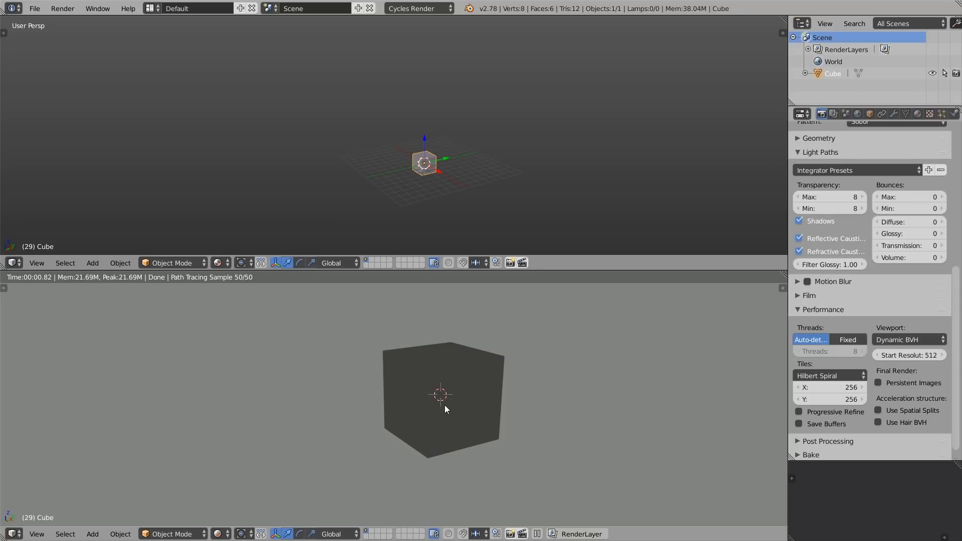
# Assign a Sky Texture to the world background colour and rotate its sun direction toward the side
pyautogui.click(858, 114)
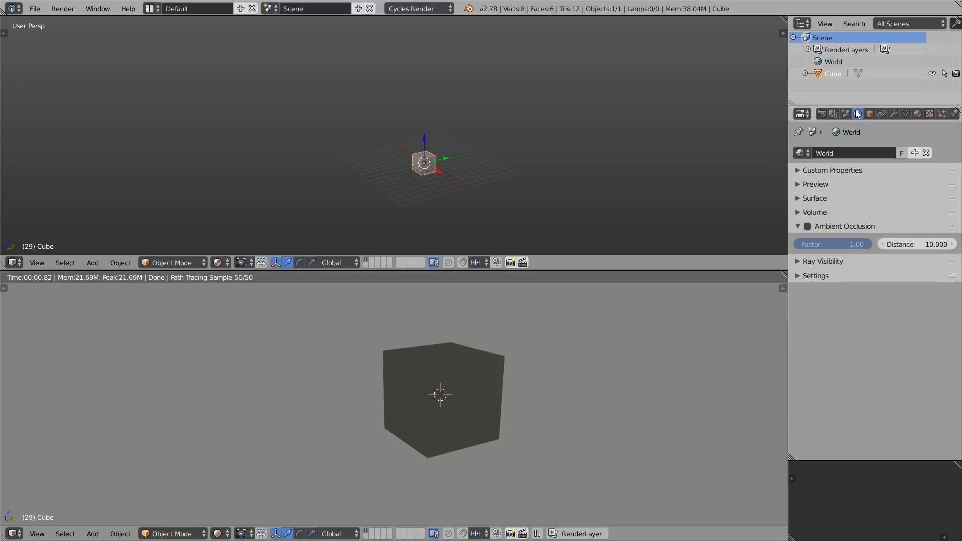
pyautogui.click(838, 198)
pyautogui.click(950, 237)
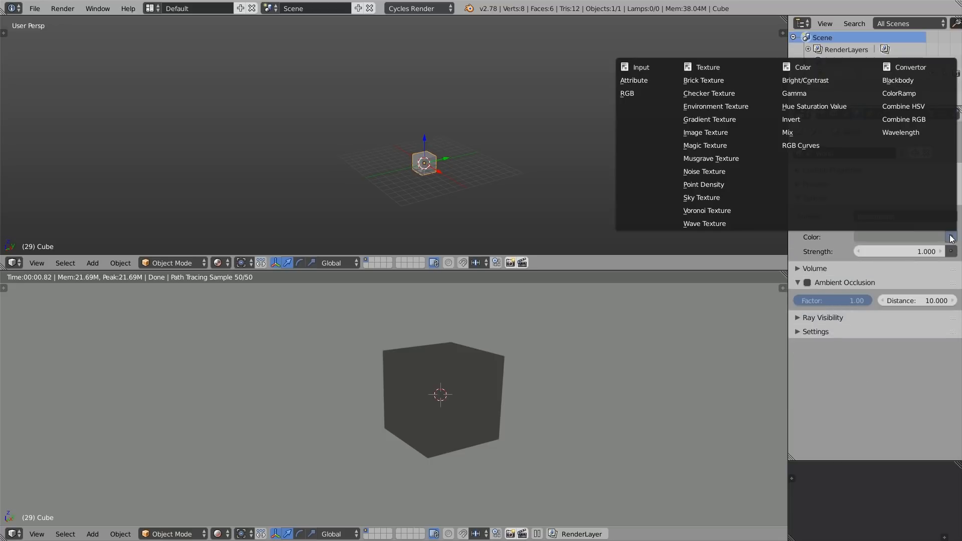
pyautogui.click(736, 197)
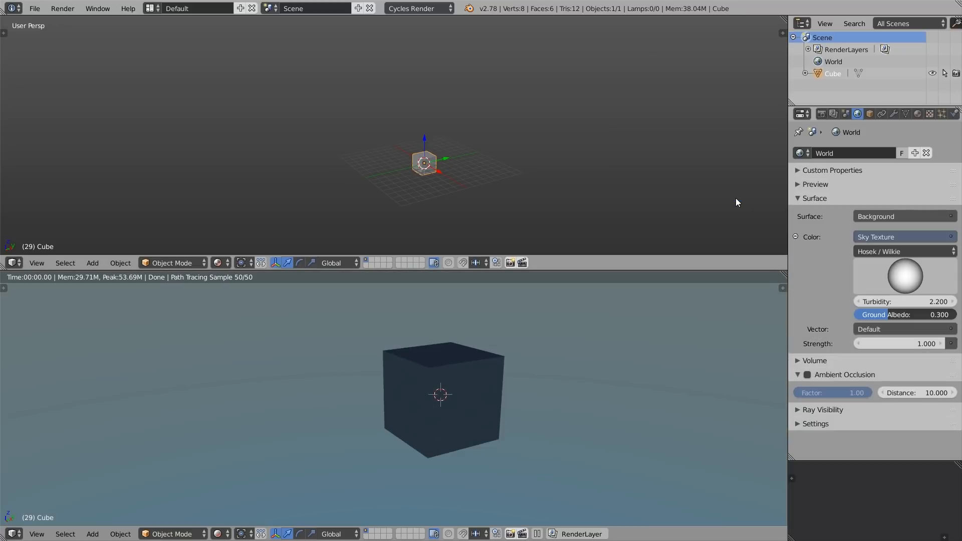
pyautogui.moveTo(906, 295); pyautogui.dragTo(817, 270)
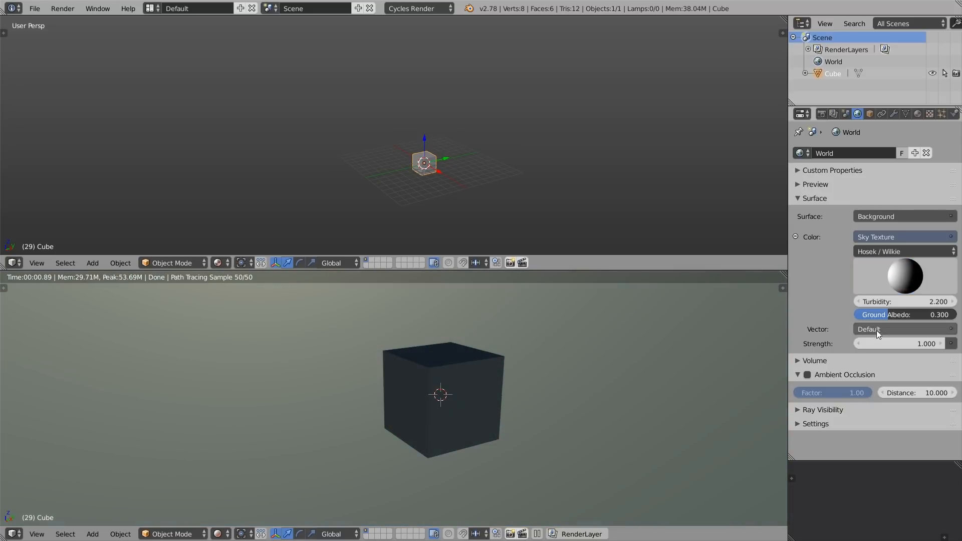
# Try a world background strength of 2 and settle on 3
pyautogui.click(882, 344)
pyautogui.write('2')
pyautogui.press('Return')
pyautogui.click(886, 344)
pyautogui.write('3')
pyautogui.press('Return')
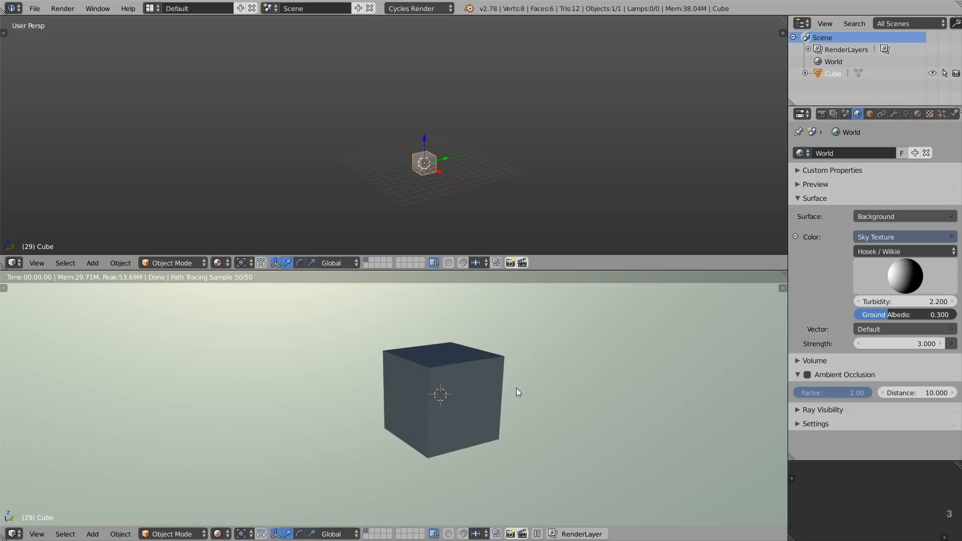
# Hide the transform manipulator in the upper viewport and place the 3D cursor on the upper part of the cube
pyautogui.scroll(8, 432, 164)
pyautogui.hotkey('ctrl', 'space')
pyautogui.click(393, 138)
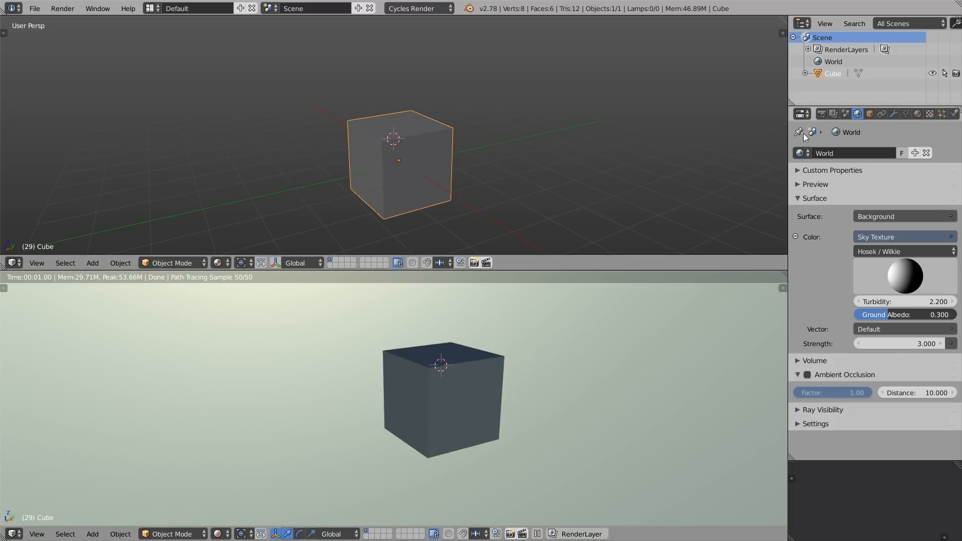
# Collapse the cube material's Displacement section, expand its Settings section and check the displacement method options
pyautogui.click(918, 114)
pyautogui.click(817, 335)
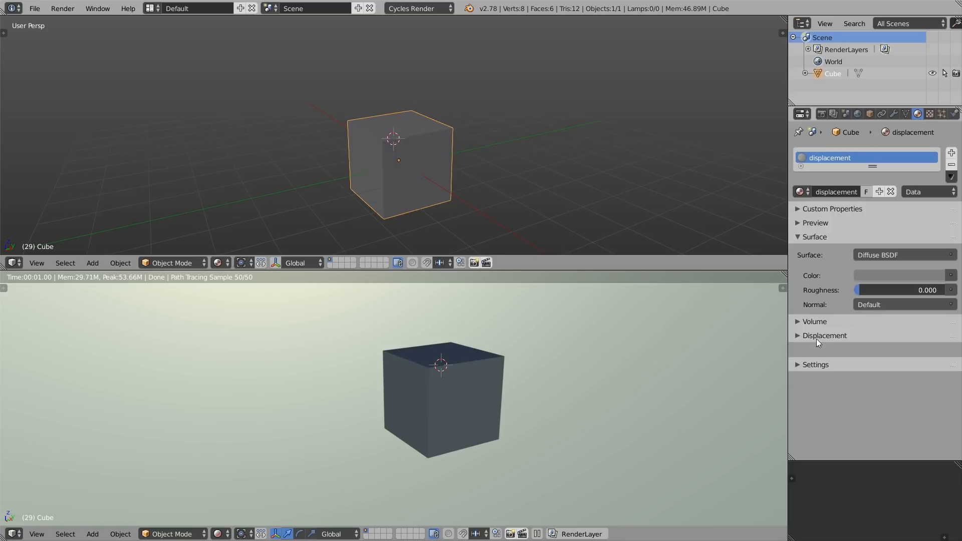
pyautogui.click(817, 349)
pyautogui.scroll(-3, 817, 353)
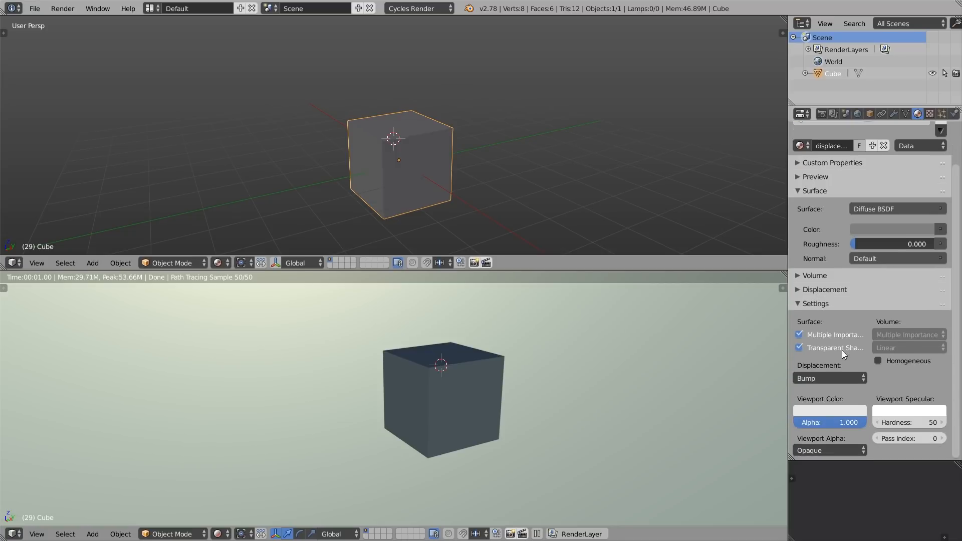
pyautogui.click(816, 378)
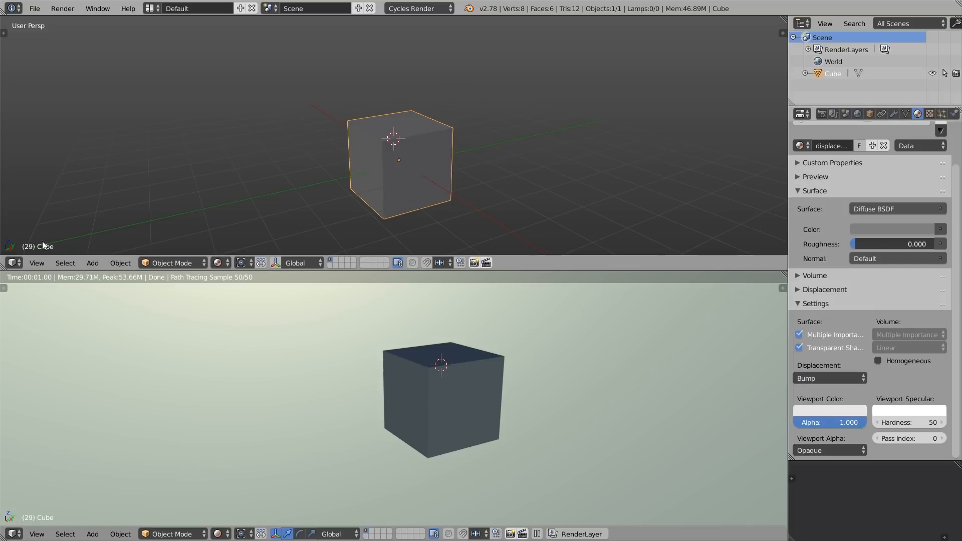
# Turn the upper viewport into a Node Editor showing the displacement material's nodes, with free space beside the Diffuse BSDF
pyautogui.click(14, 263)
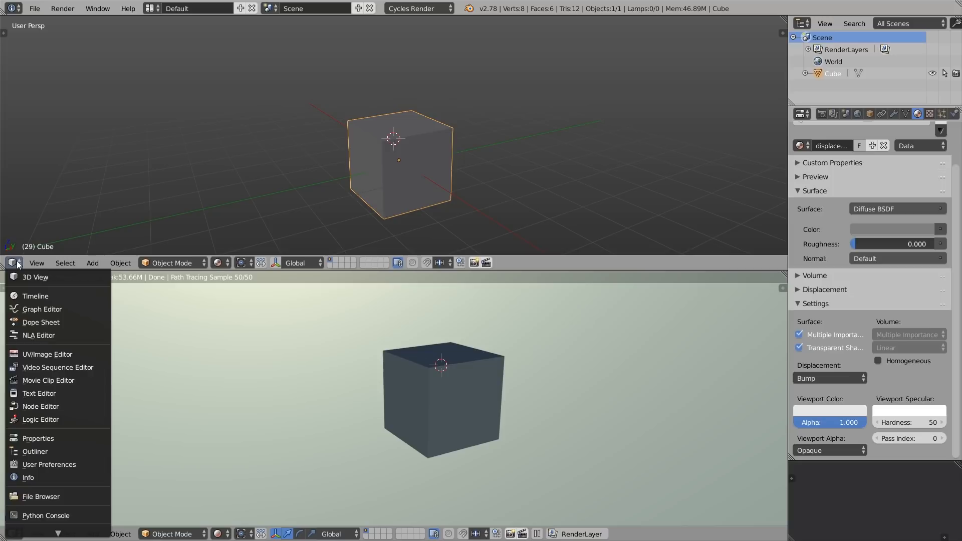
pyautogui.click(65, 406)
pyautogui.scroll(3, 364, 156)
pyautogui.scroll(2, 350, 133)
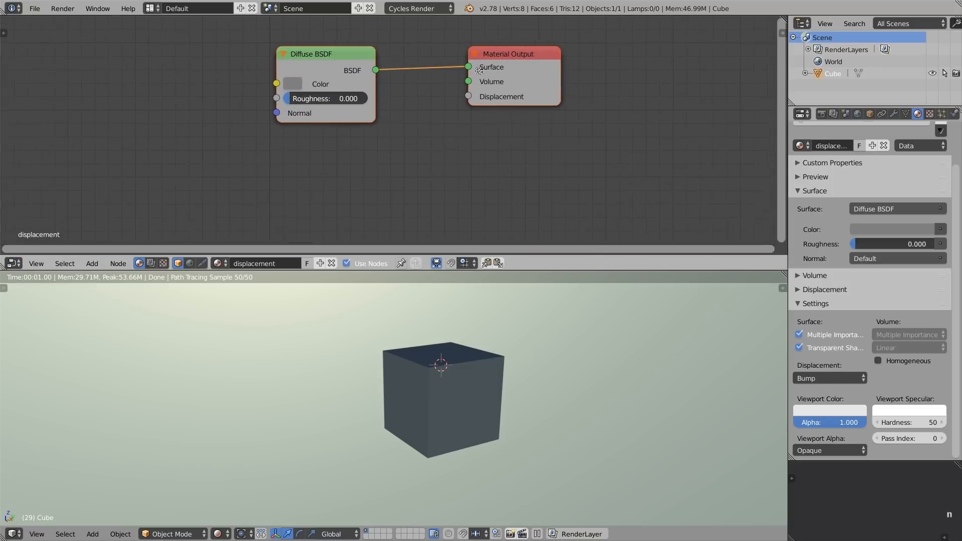
pyautogui.moveTo(332, 108); pyautogui.dragTo(495, 104, button='middle')
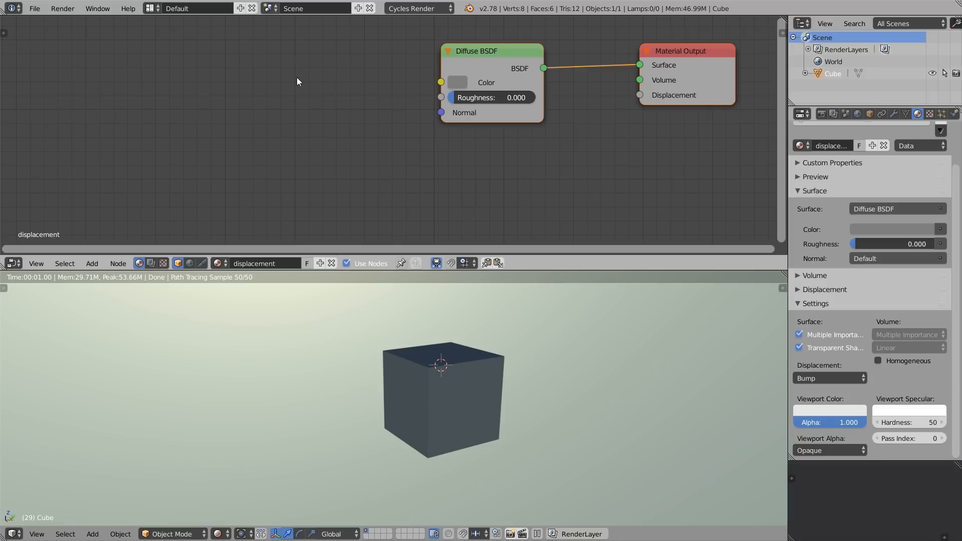
# Add a Noise Texture node below the Diffuse BSDF and connect its Color output to the Material Output's Displacement
pyautogui.hotkey('shift', 'a')
pyautogui.moveTo(281, 126)
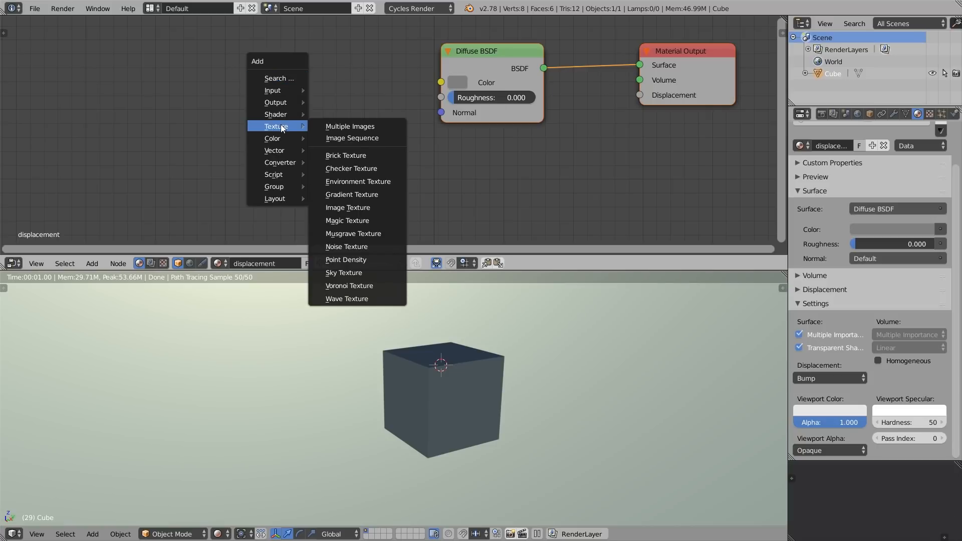
pyautogui.click(358, 246)
pyautogui.click(447, 138)
pyautogui.moveTo(537, 157); pyautogui.dragTo(565, 144)
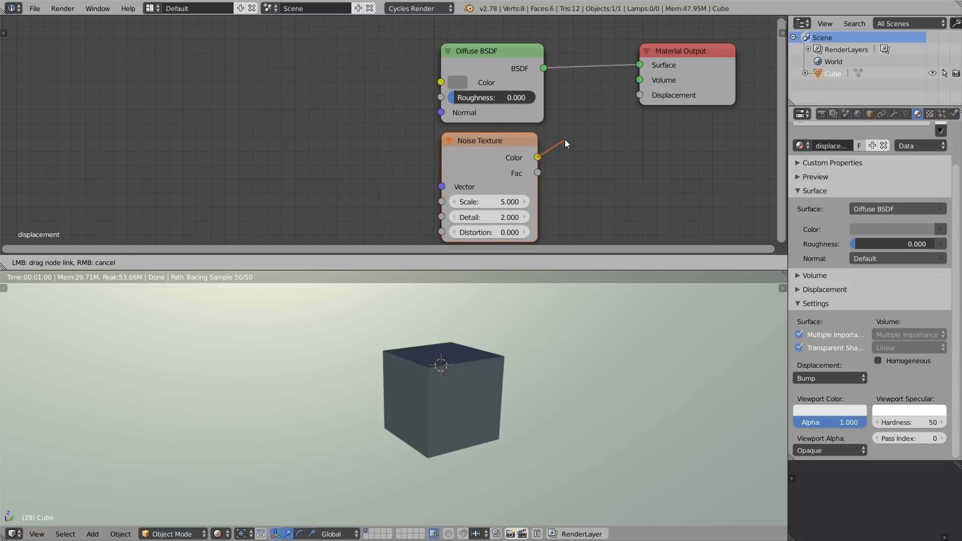
pyautogui.moveTo(628, 98); pyautogui.dragTo(636, 95)
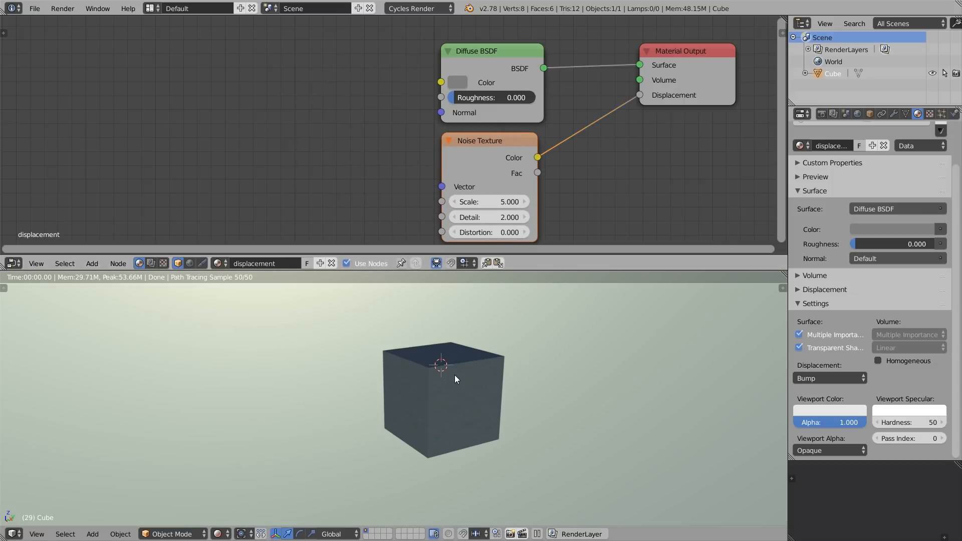
# Move the Diffuse BSDF and Noise Texture nodes together farther from the Material Output to make room between them
pyautogui.scroll(6, 453, 377)
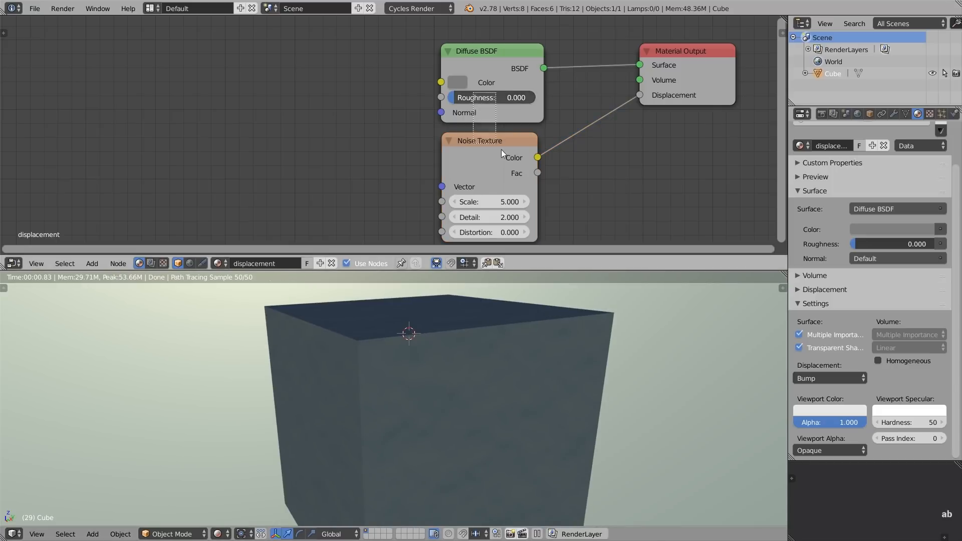
pyautogui.moveTo(503, 159); pyautogui.dragTo(280, 153)
pyautogui.scroll(-4, 460, 310)
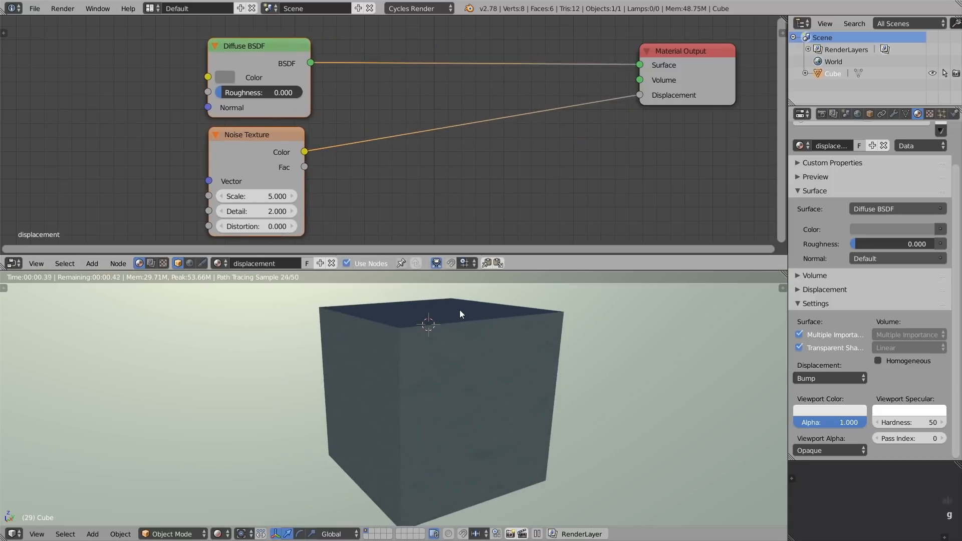
# Insert a Math node on the link between the Noise Texture and the Displacement input, and set its operation to Multiply
pyautogui.hotkey('shift', 'a')
pyautogui.moveTo(420, 198)
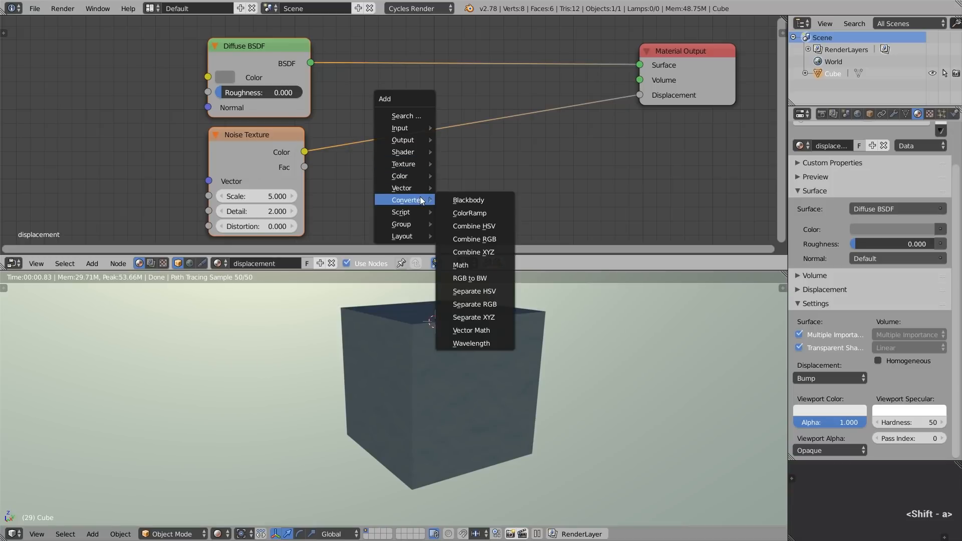
pyautogui.click(477, 265)
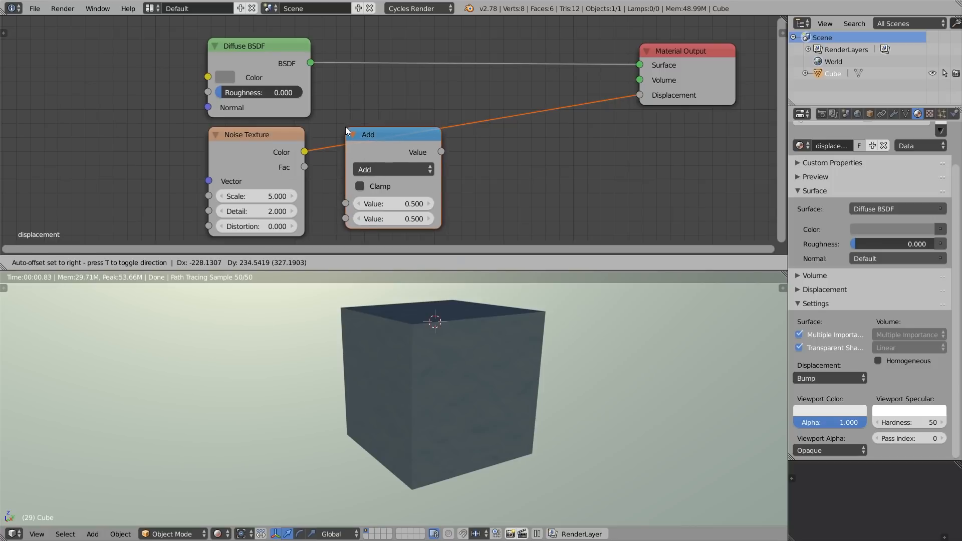
pyautogui.click(355, 135)
pyautogui.click(394, 168)
pyautogui.click(403, 217)
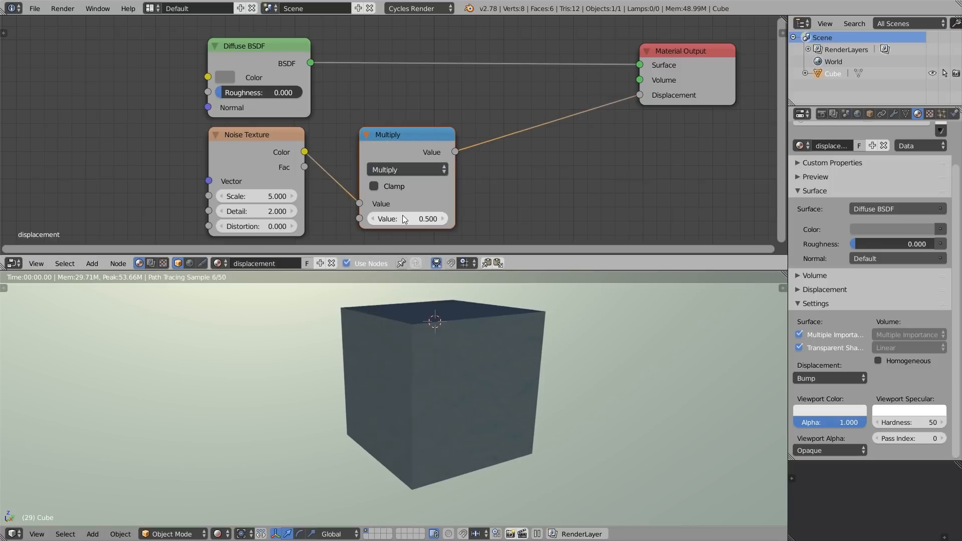
# Increase the Multiply node's second value and set it to 5
pyautogui.moveTo(401, 218); pyautogui.dragTo(411, 218)
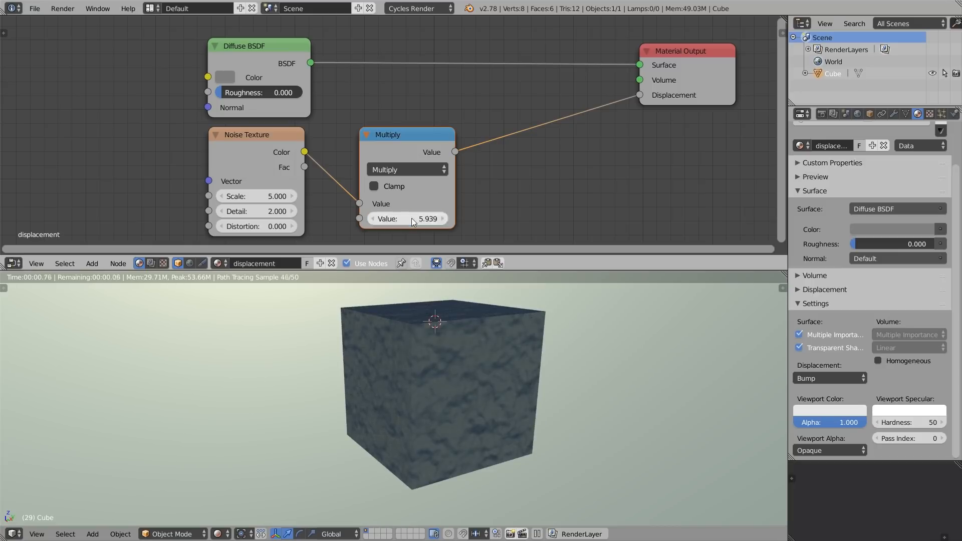
pyautogui.click(411, 218)
pyautogui.write('5')
pyautogui.press('Return')
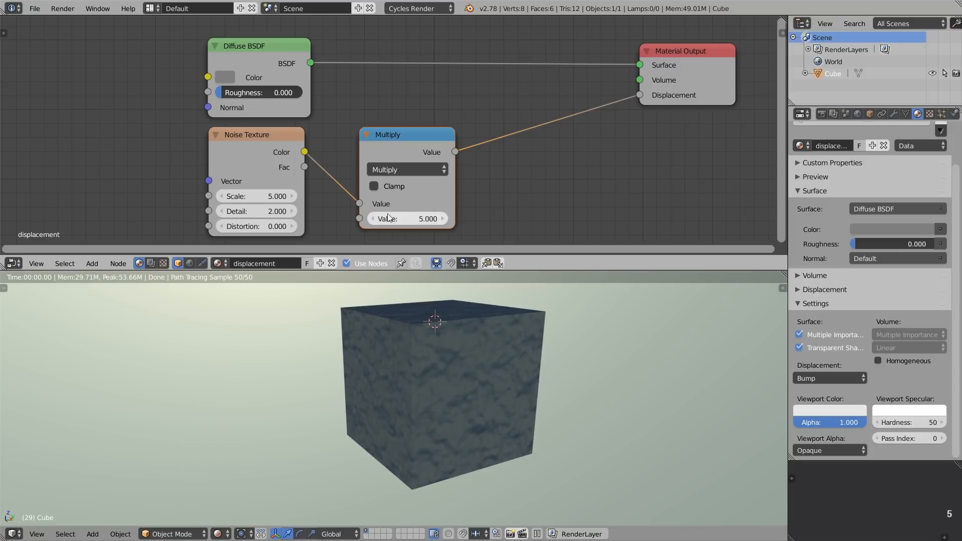
# Set the Noise Texture node's Detail to 5
pyautogui.click(271, 211)
pyautogui.write('5')
pyautogui.press('Return')
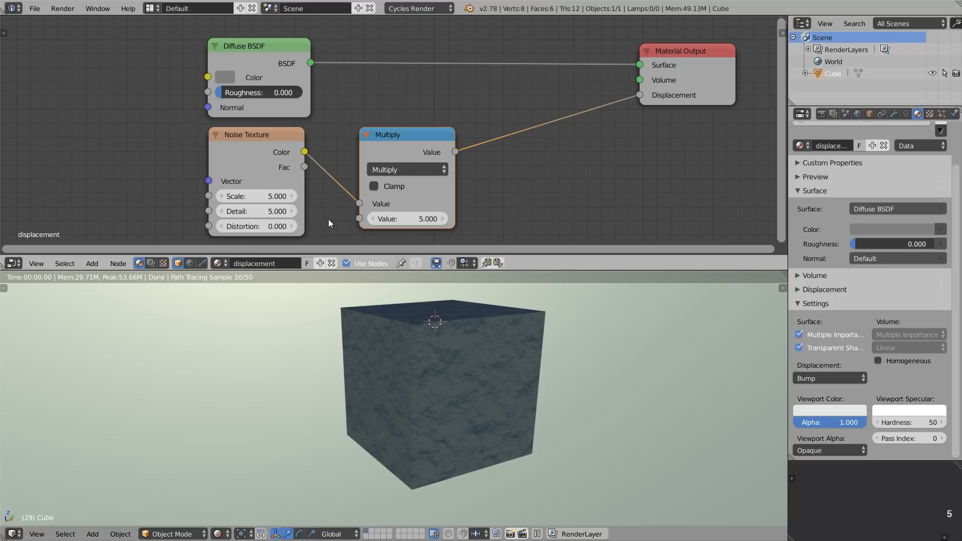
# Change the material's displacement method to True
pyautogui.moveTo(423, 321)
pyautogui.mouseDown(button='middle')
pyautogui.moveTo(421, 338)
pyautogui.moveTo(426, 313)
pyautogui.mouseUp(button='middle')
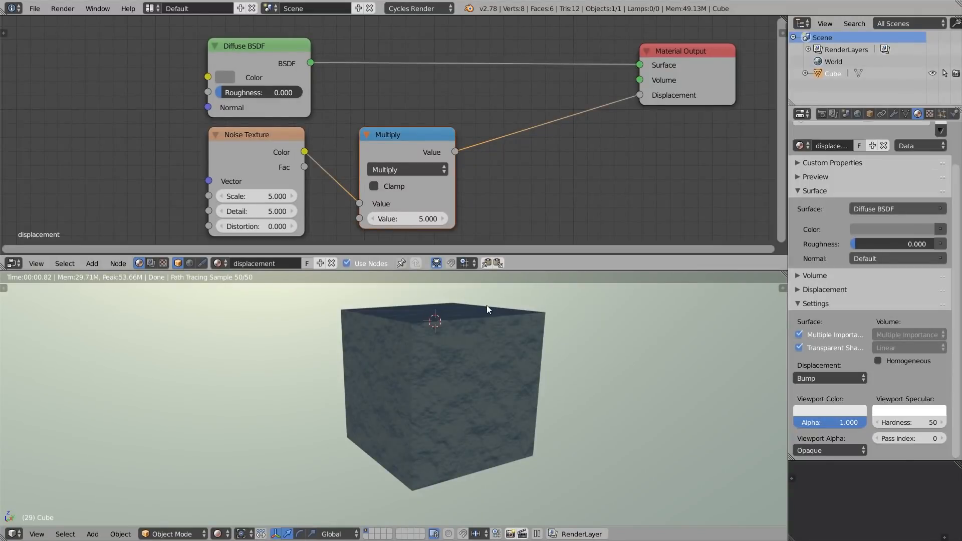
pyautogui.click(817, 378)
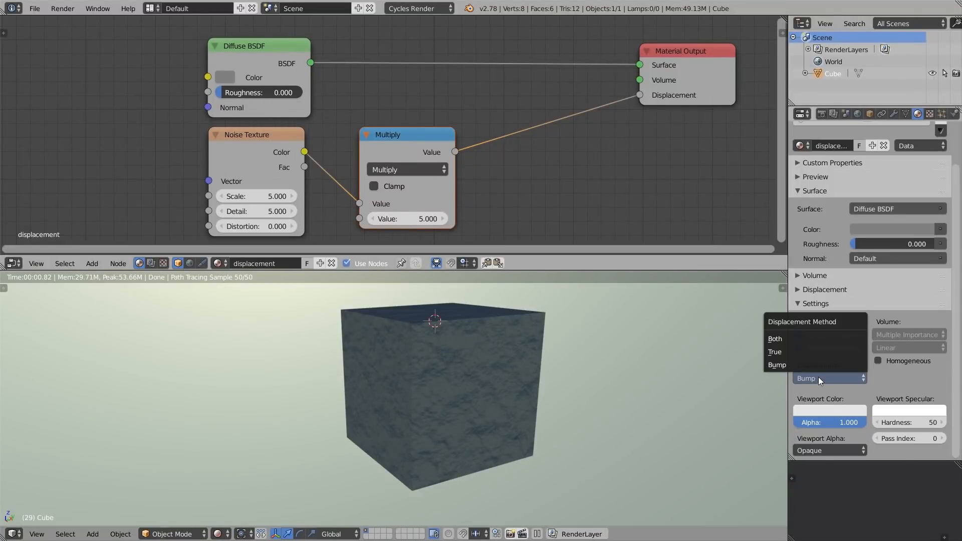
pyautogui.click(818, 353)
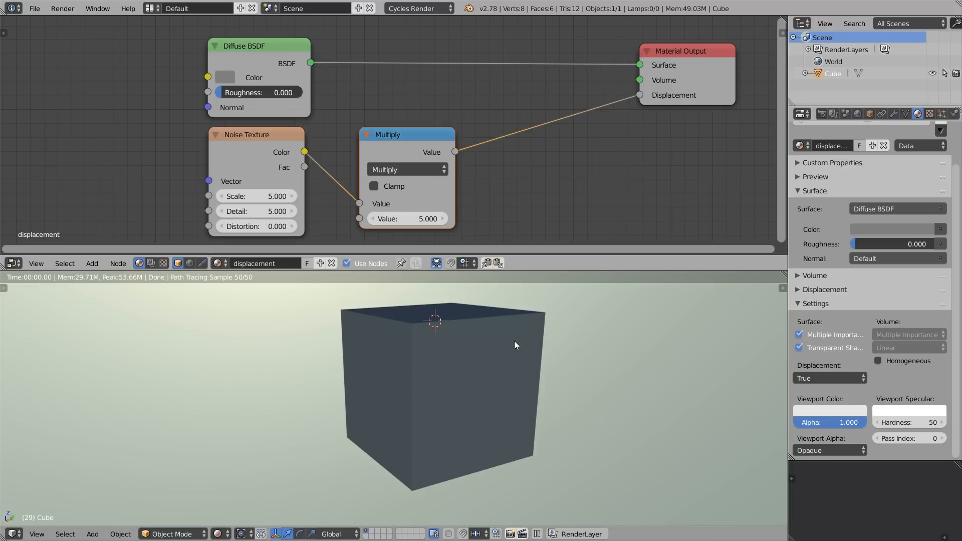
# Leave rendered shading in the lower viewport and inspect the cube's mesh geometry in Edit Mode before returning to Object Mode
pyautogui.hotkey('alt', 'z')
pyautogui.press('Tab')
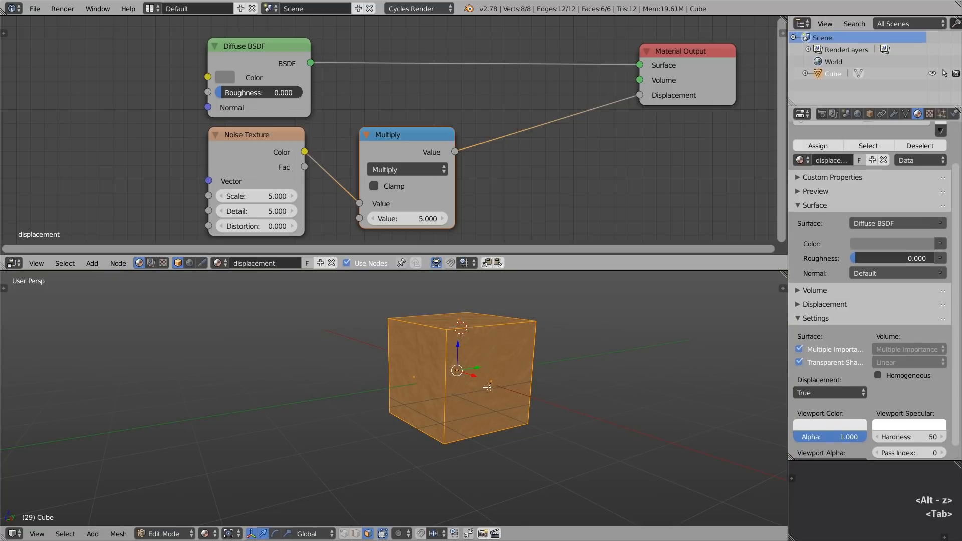
pyautogui.moveTo(485, 411); pyautogui.dragTo(490, 361, button='middle')
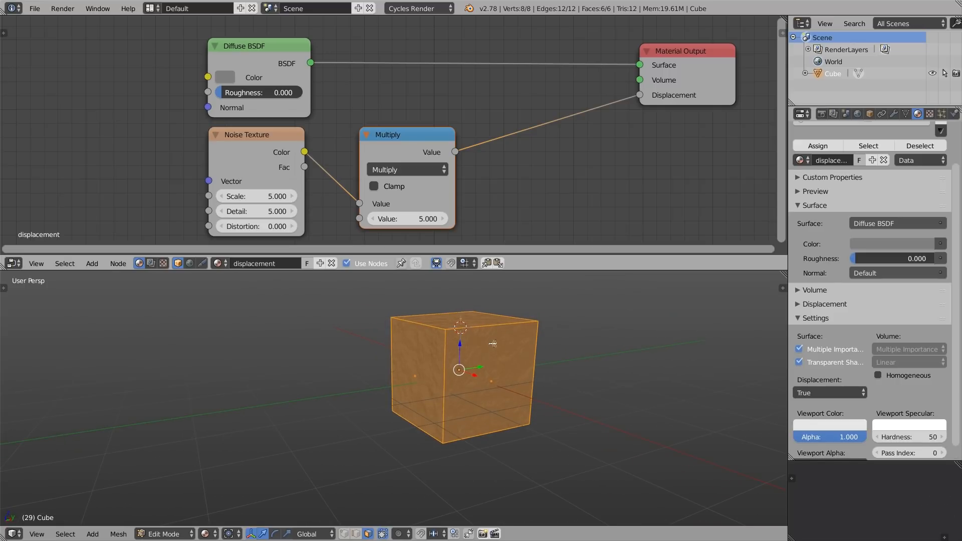
pyautogui.press('Tab')
# Add a Subdivision Surface modifier to the cube and display the lower viewport in wireframe
pyautogui.click(894, 113)
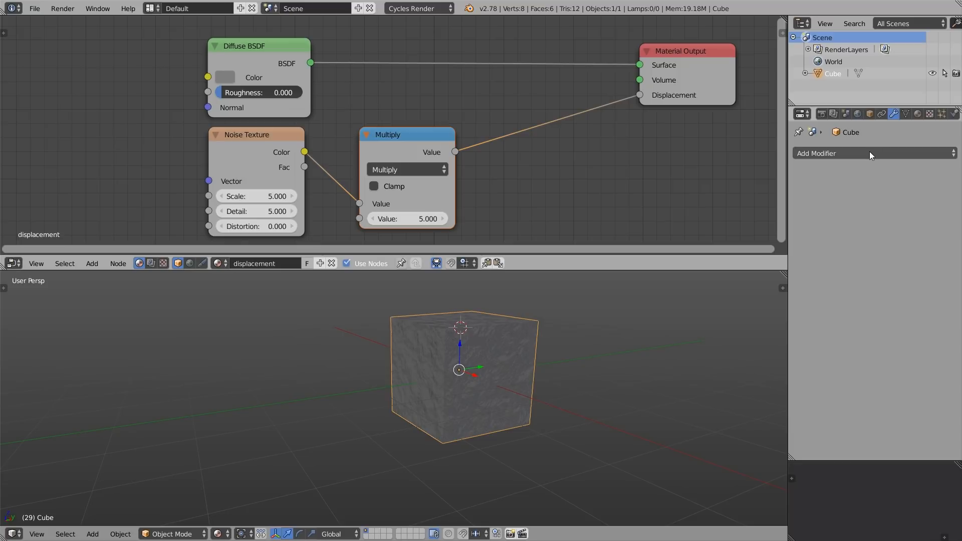
pyautogui.click(869, 153)
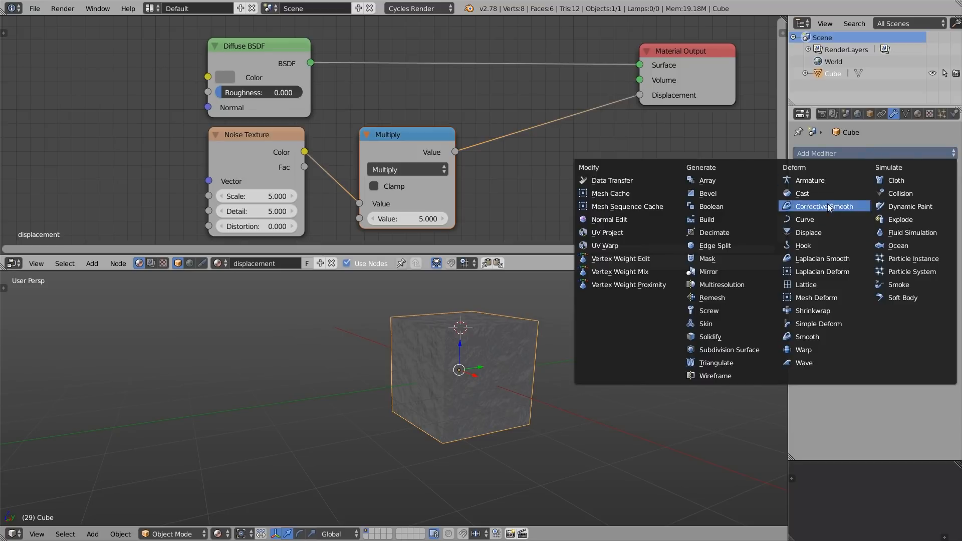
pyautogui.click(762, 352)
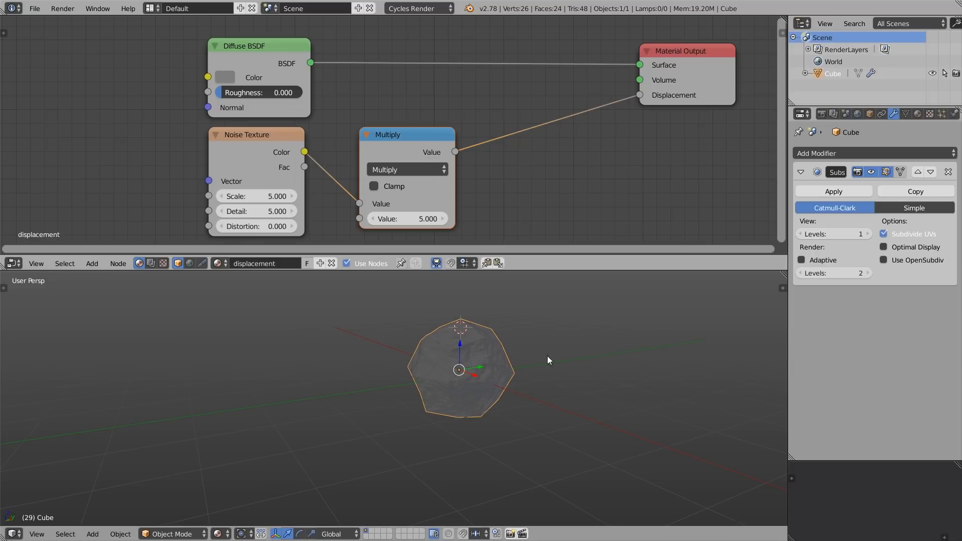
pyautogui.press('z')
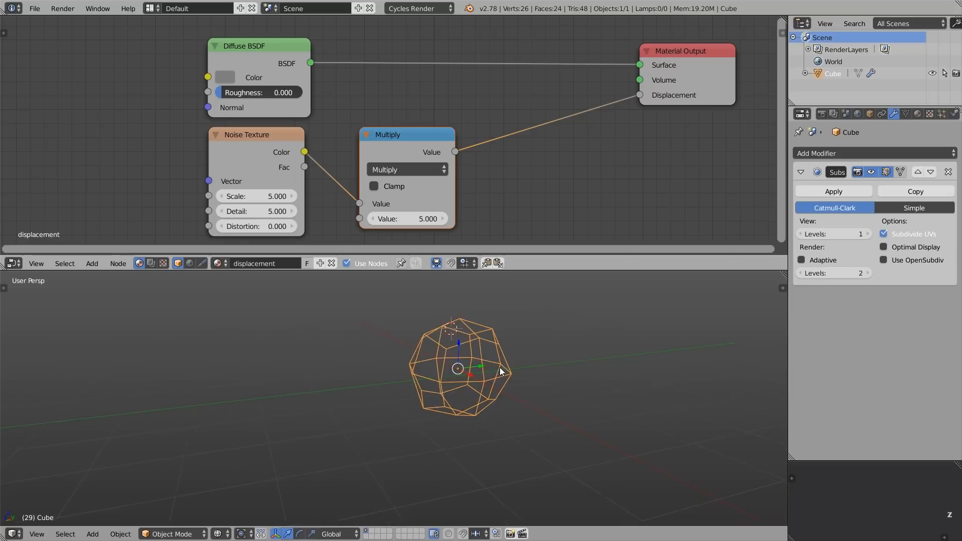
# Show the lower viewport in rendered shading and set the Subdivision Surface modifier's View levels to 5
pyautogui.hotkey('shift', 'z')
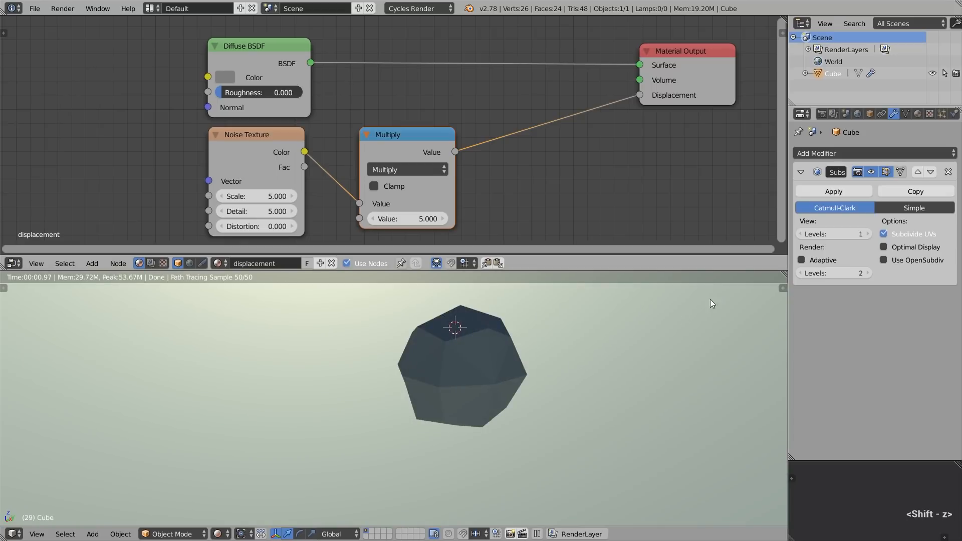
pyautogui.click(868, 234)
pyautogui.click(868, 234)
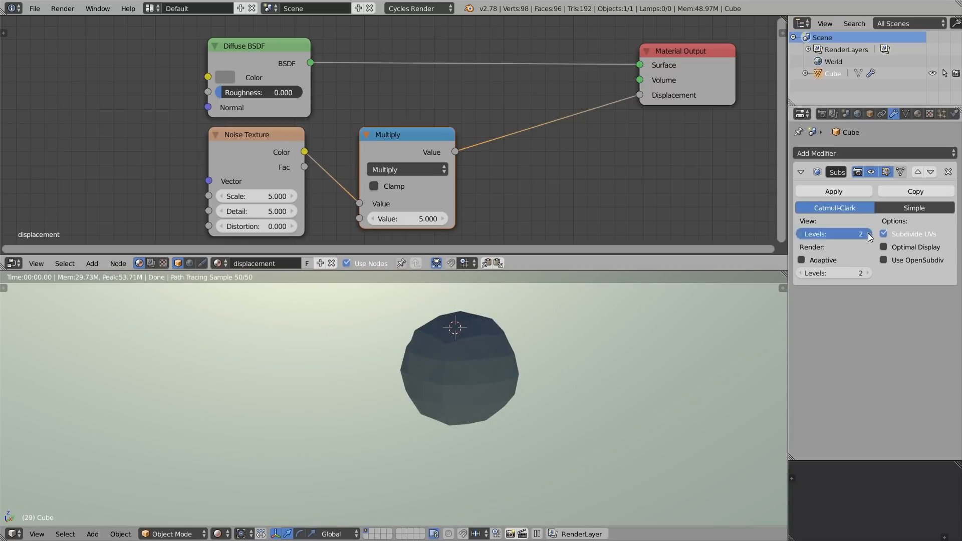
pyautogui.click(868, 233)
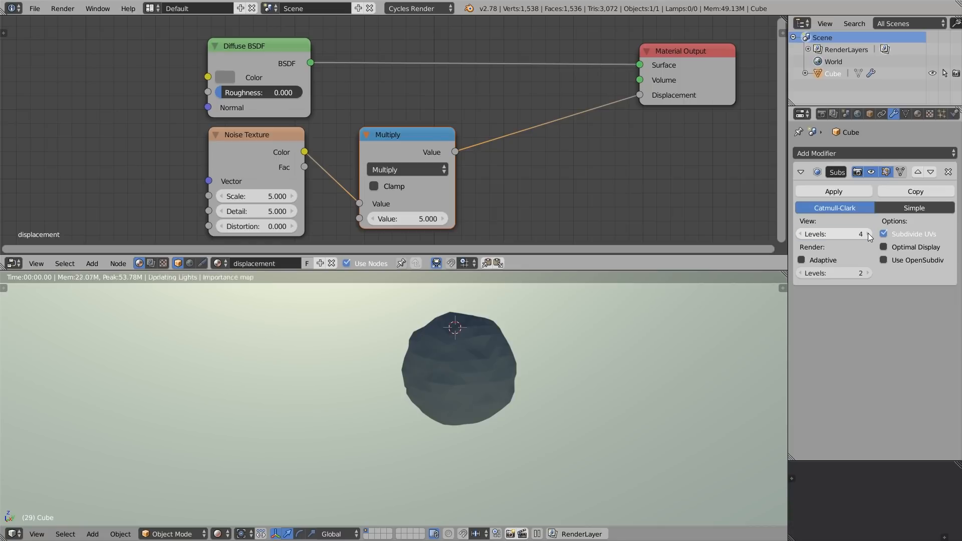
pyautogui.click(868, 233)
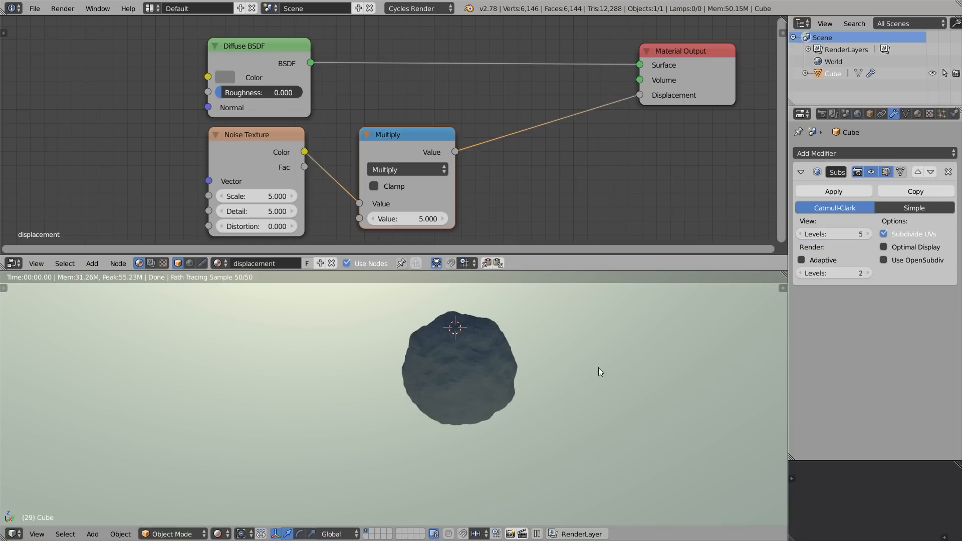
pyautogui.moveTo(494, 357)
pyautogui.mouseDown(button='middle')
pyautogui.moveTo(455, 355)
pyautogui.moveTo(492, 352)
pyautogui.mouseUp(button='middle')
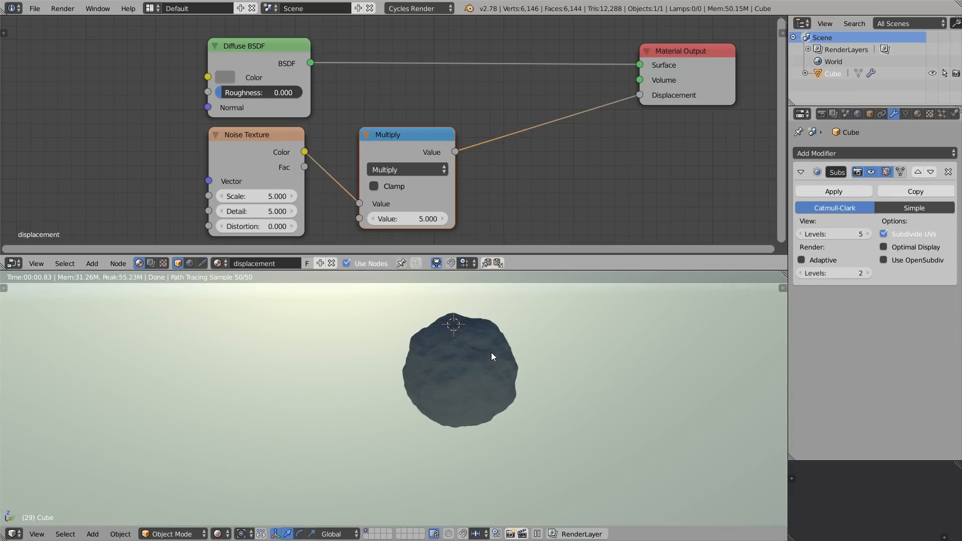
# Switch the material's displacement method to Bump and refresh the rendered cube by toggling Edit Mode
pyautogui.click(824, 114)
pyautogui.click(918, 114)
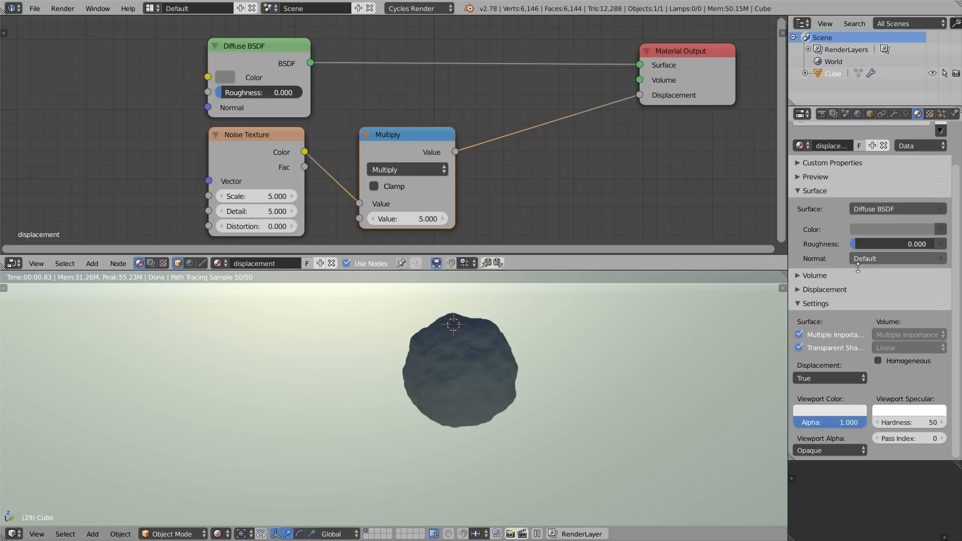
pyautogui.click(840, 379)
pyautogui.click(832, 363)
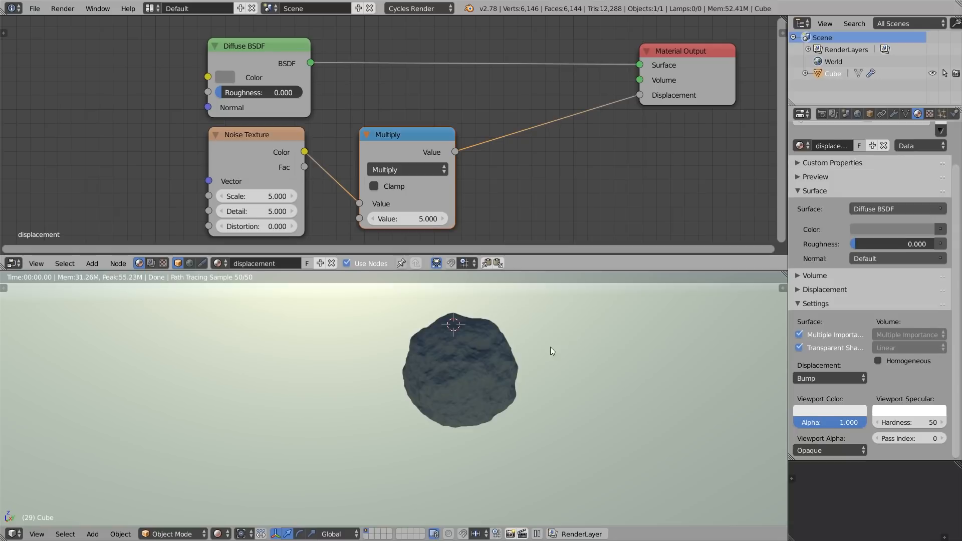
pyautogui.press('Tab')
pyautogui.press('Tab')
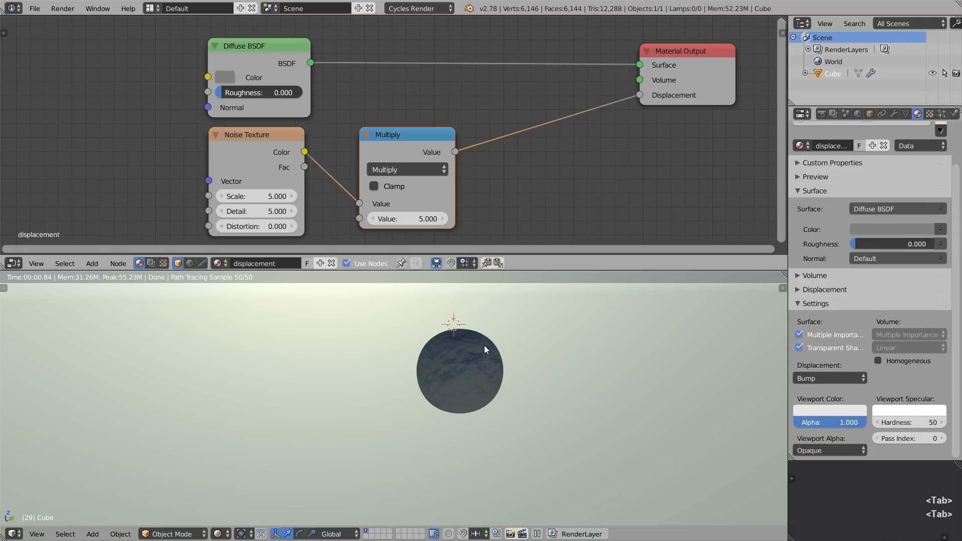
# Set the material's displacement method back to True and refresh the rendered cube through Edit Mode
pyautogui.click(805, 377)
pyautogui.click(816, 347)
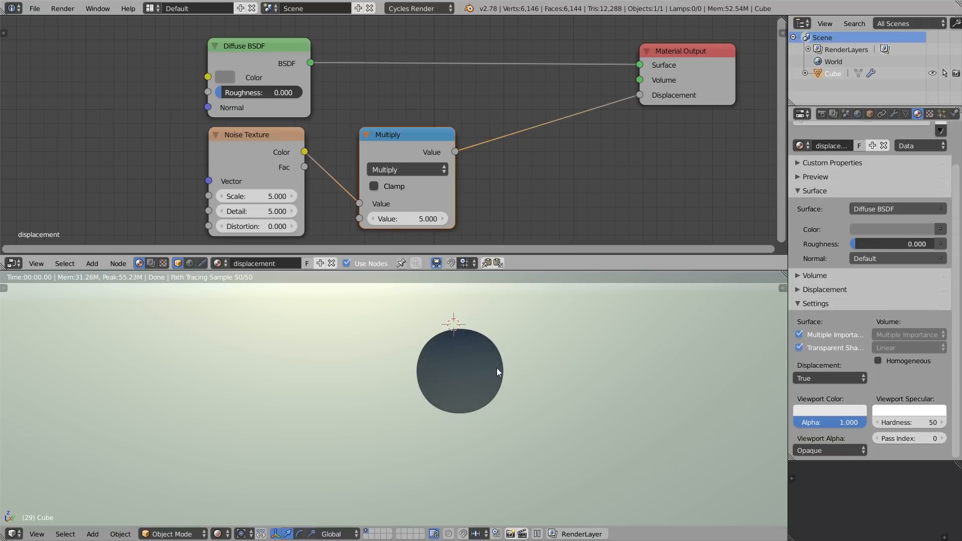
pyautogui.press('Tab')
pyautogui.press('Tab')
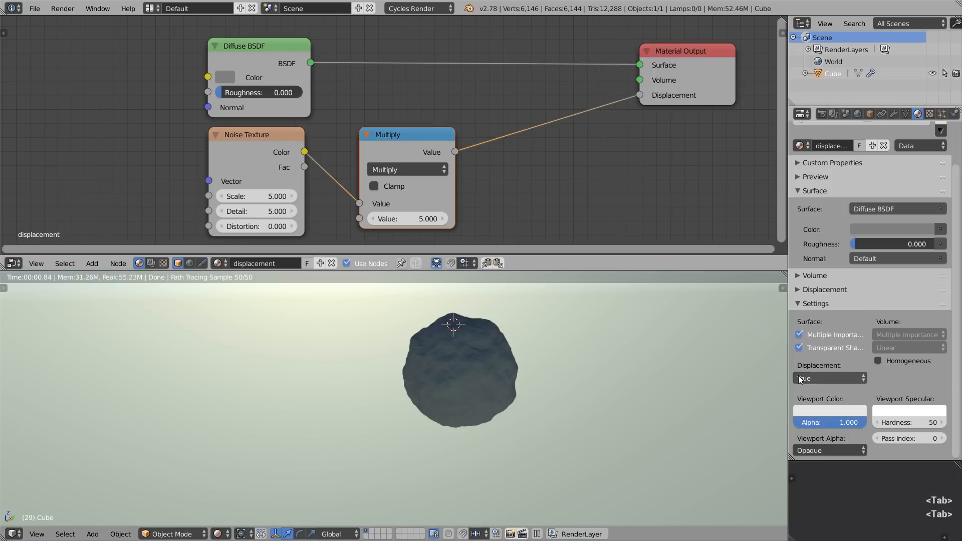
# Try the Both displacement method on the material, then return it to True
pyautogui.click(800, 379)
pyautogui.click(801, 339)
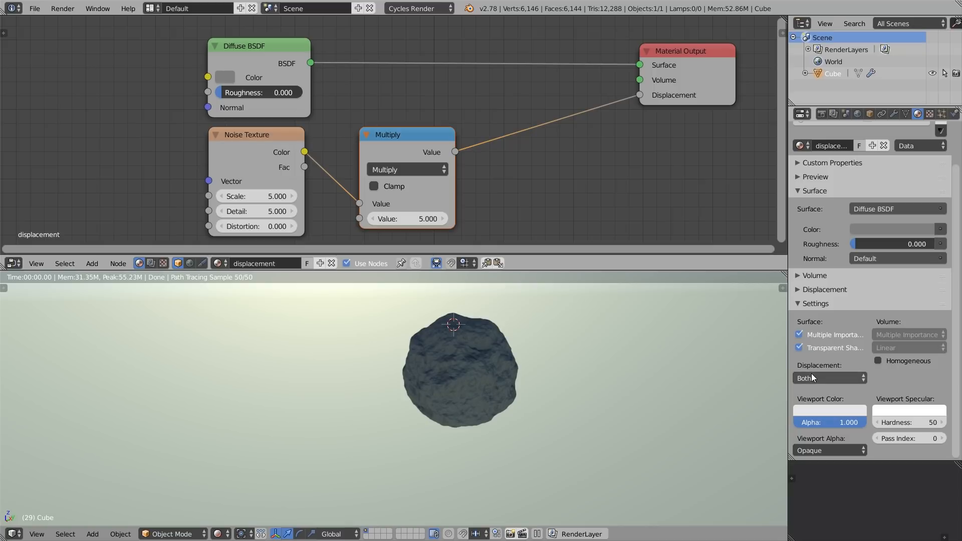
pyautogui.click(811, 374)
pyautogui.click(802, 352)
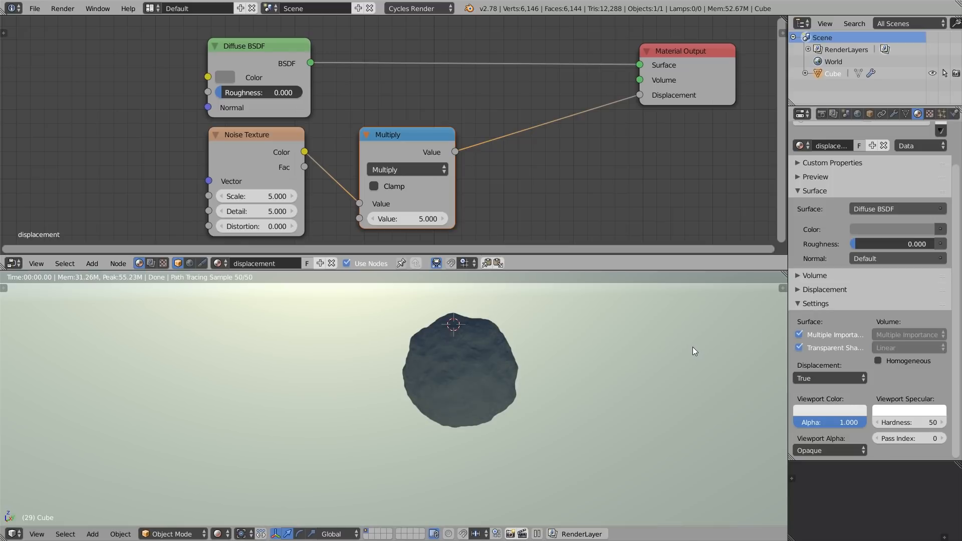
# Insert a Math node between the Multiply node and the Material Output's Displacement input and set its operation to Subtract
pyautogui.click(822, 114)
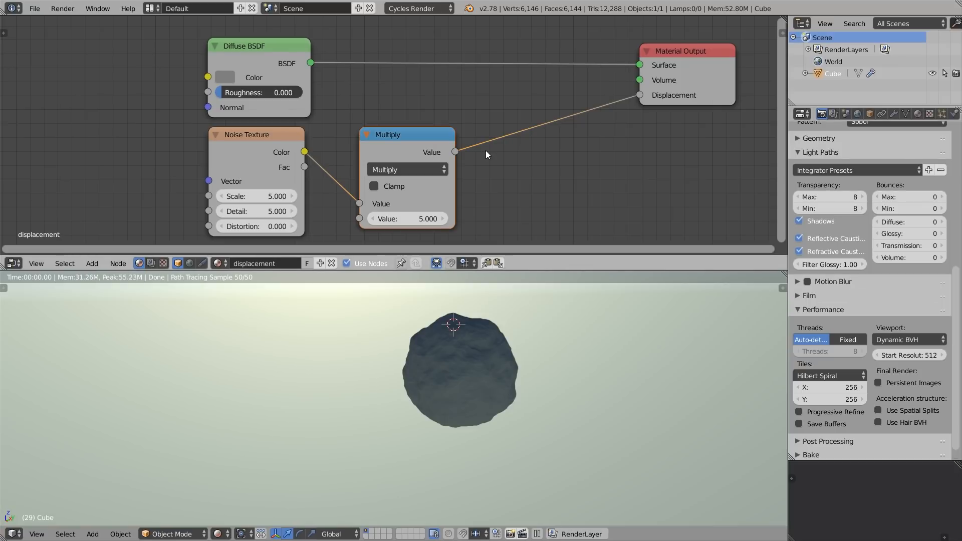
pyautogui.hotkey('shift', 'a')
pyautogui.moveTo(476, 151)
pyautogui.click(522, 217)
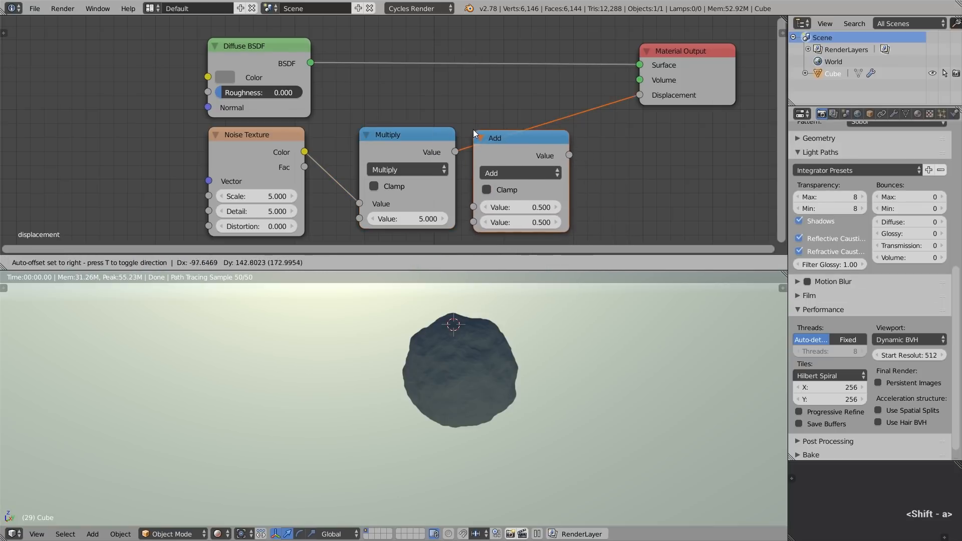
pyautogui.click(507, 132)
pyautogui.click(539, 167)
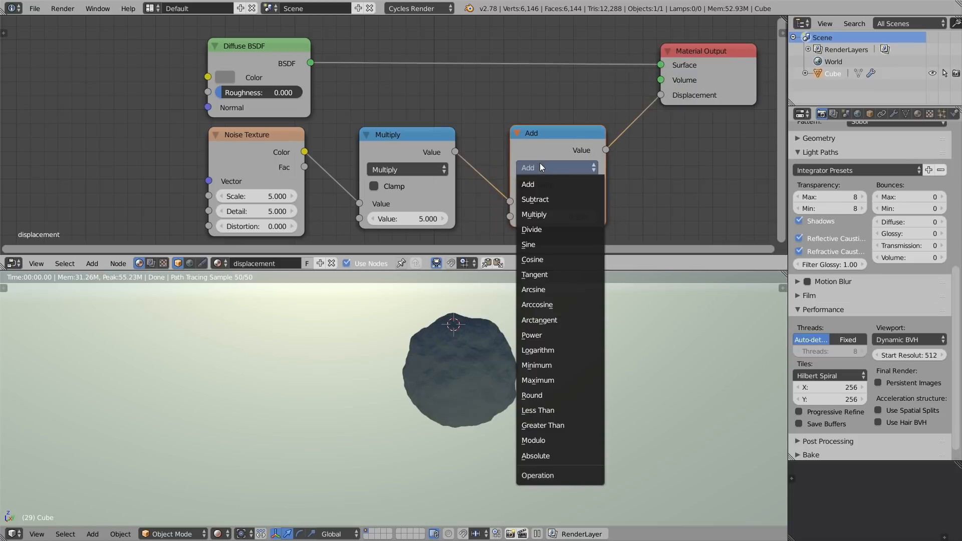
pyautogui.click(548, 199)
# Set the Subtract node's second value to 2.5, refresh the render and compare it with the mesh in material shading
pyautogui.click(555, 216)
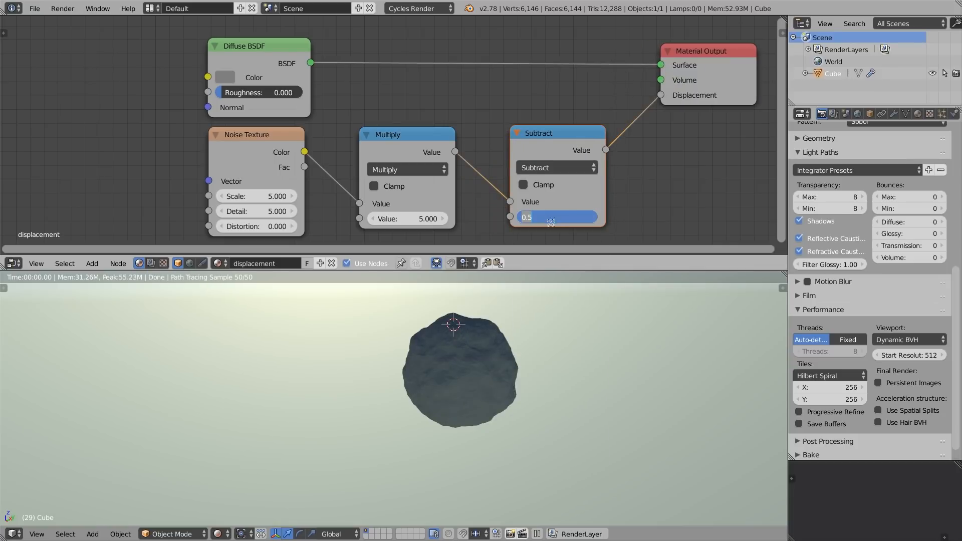
pyautogui.write('2.5')
pyautogui.press('Return')
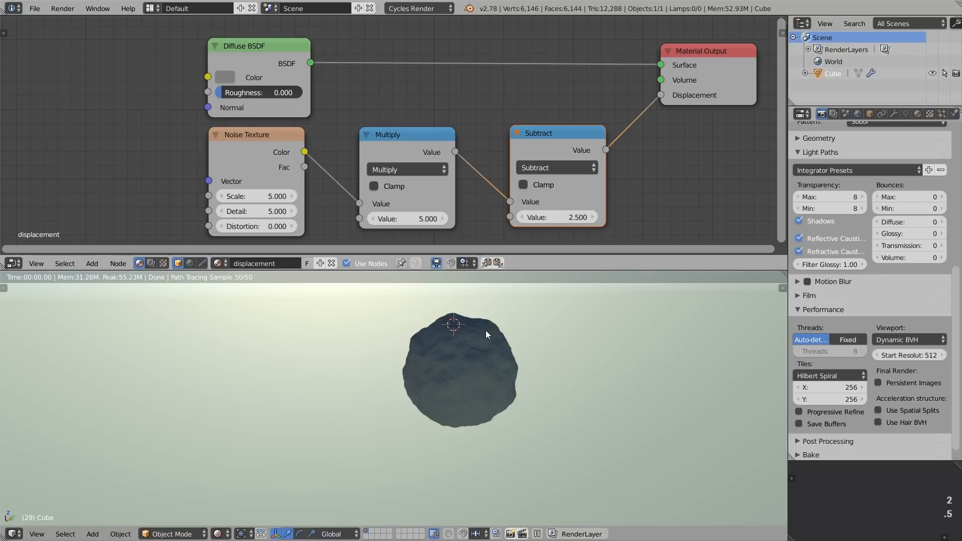
pyautogui.press('Tab')
pyautogui.press('Tab')
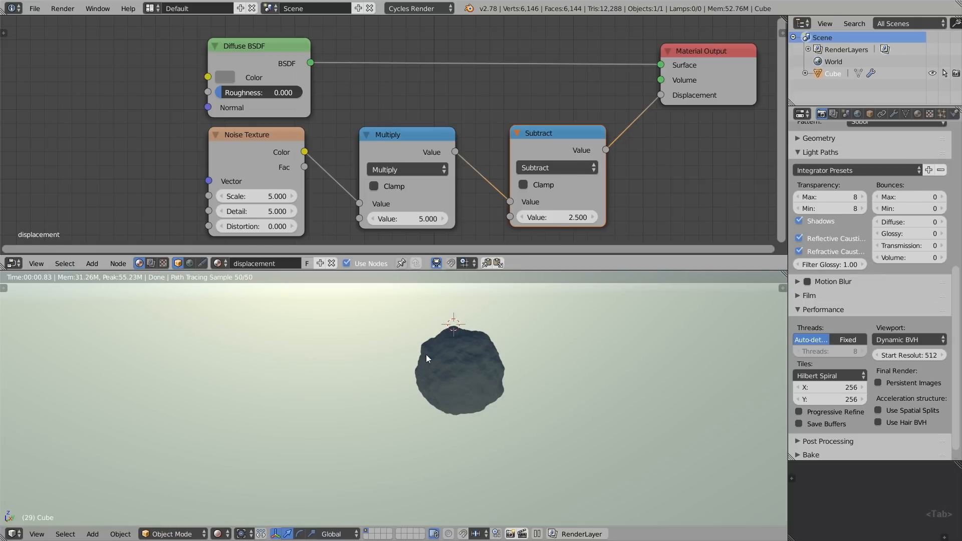
pyautogui.hotkey('alt', 'z')
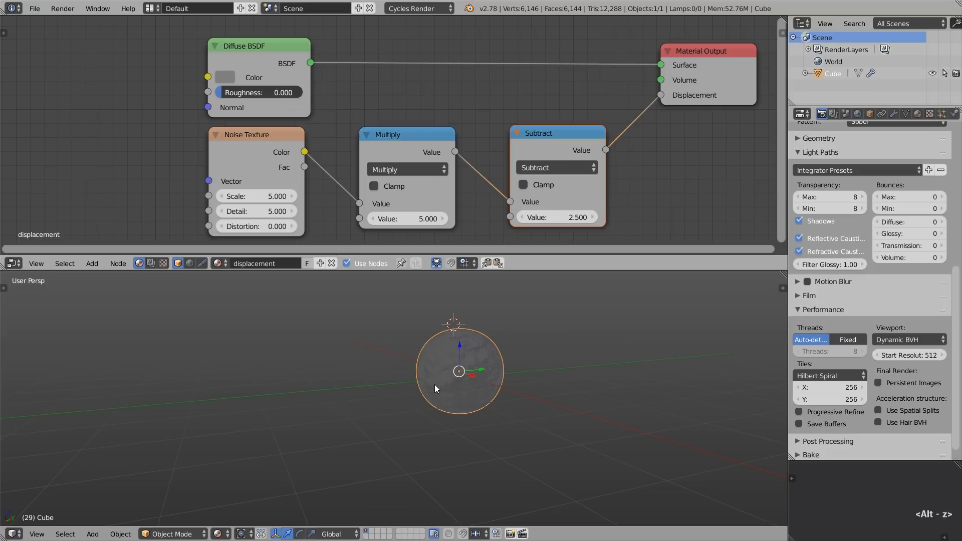
pyautogui.hotkey('shift', 'z')
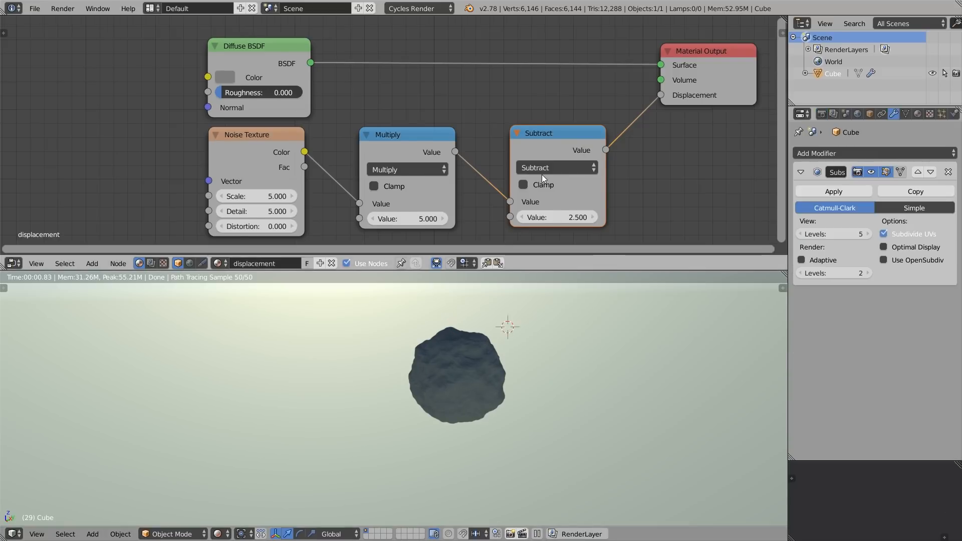
# Spread the nodes out by moving the Diffuse BSDF further left and the Noise Texture, Multiply and Subtract nodes lower
pyautogui.scroll(-5, 542, 175)
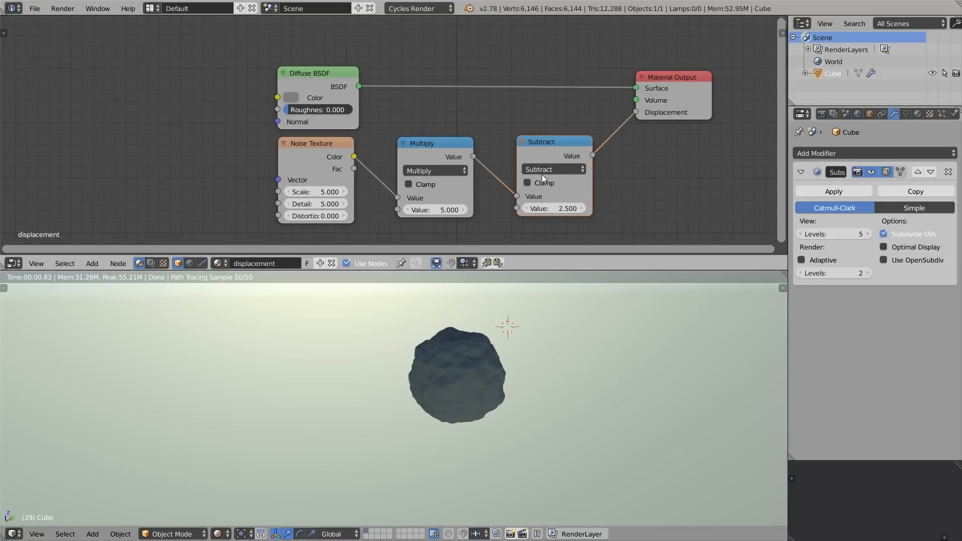
pyautogui.rightClick(335, 91)
pyautogui.press('g')
pyautogui.click(161, 91)
pyautogui.press('a')
pyautogui.press('b')
pyautogui.moveTo(304, 130); pyautogui.dragTo(554, 170)
pyautogui.press('g')
pyautogui.click(558, 161)
# Insert a Mix Shader node on the link between the Diffuse BSDF and the Material Output
pyautogui.hotkey('shift', 'a')
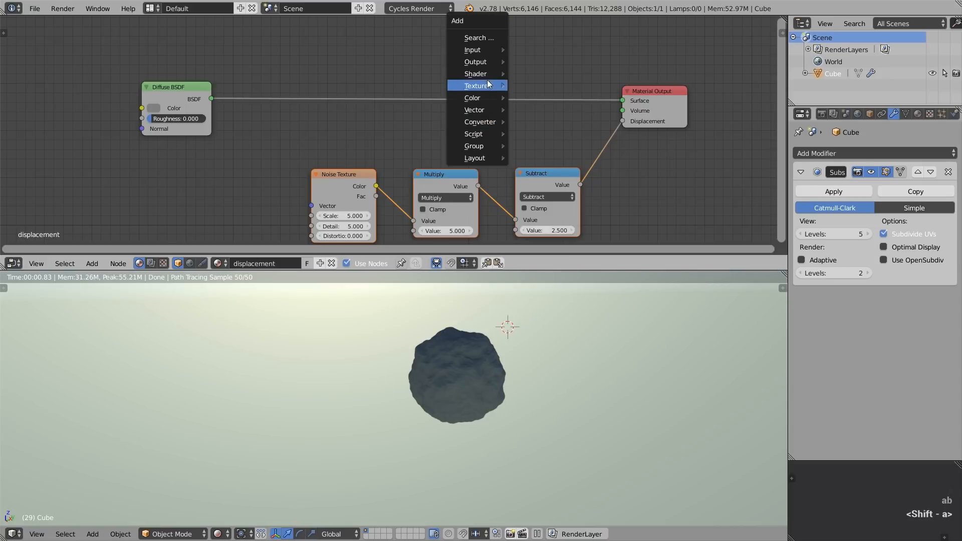
pyautogui.moveTo(486, 75)
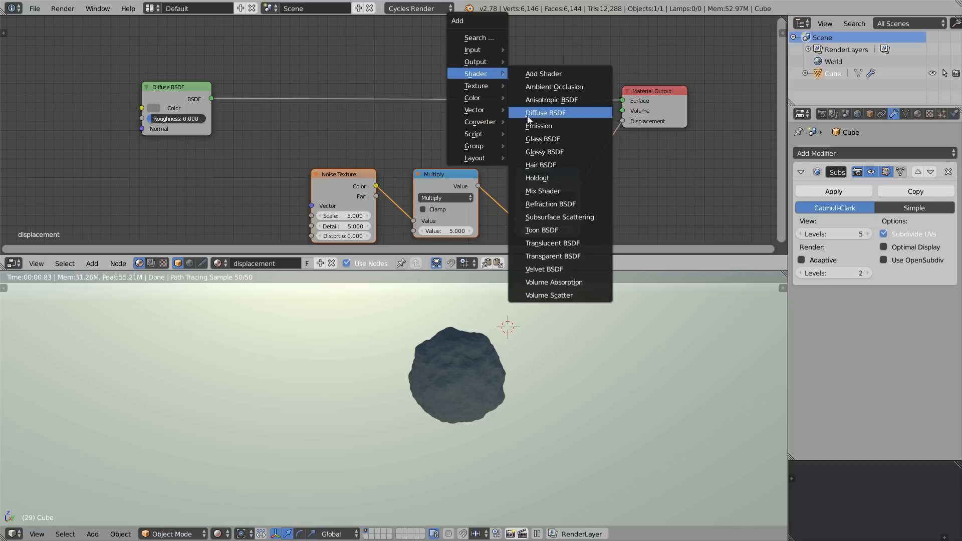
pyautogui.click(559, 190)
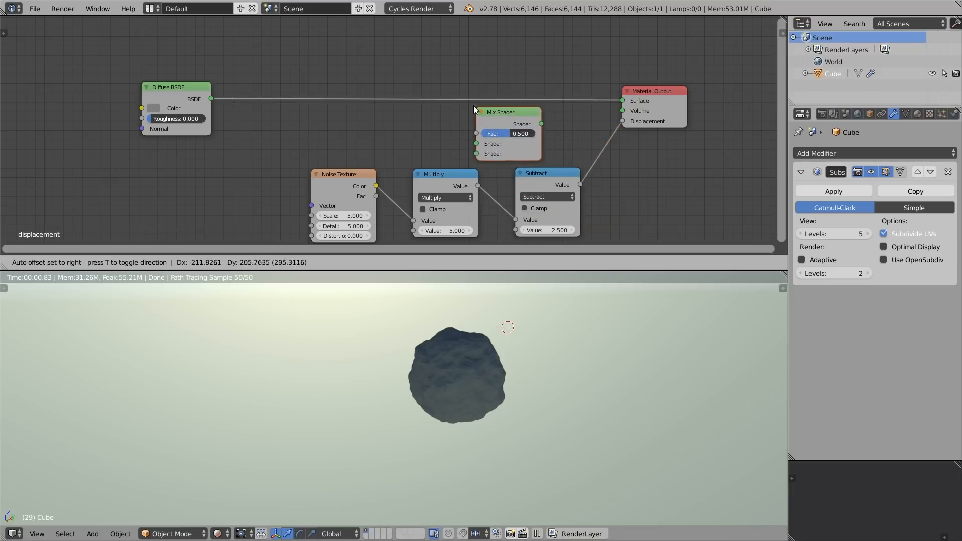
pyautogui.click(416, 79)
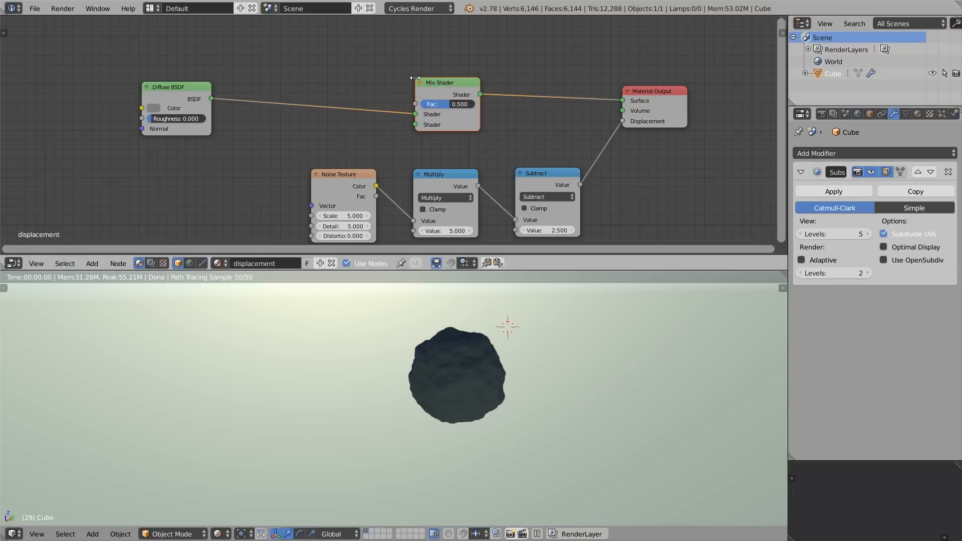
# Add an Emission shader node below the Diffuse BSDF node
pyautogui.hotkey('shift', 'a')
pyautogui.moveTo(417, 82)
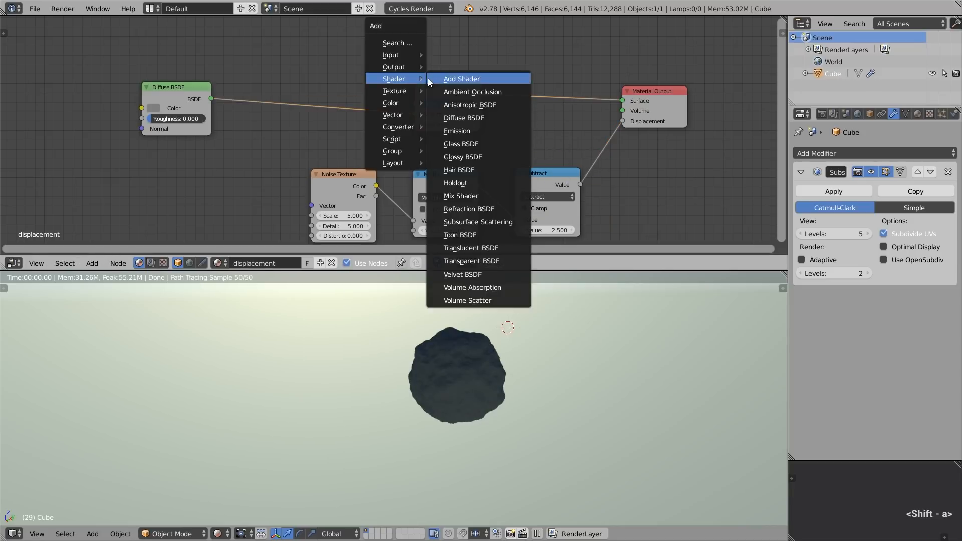
pyautogui.click(457, 131)
pyautogui.click(146, 157)
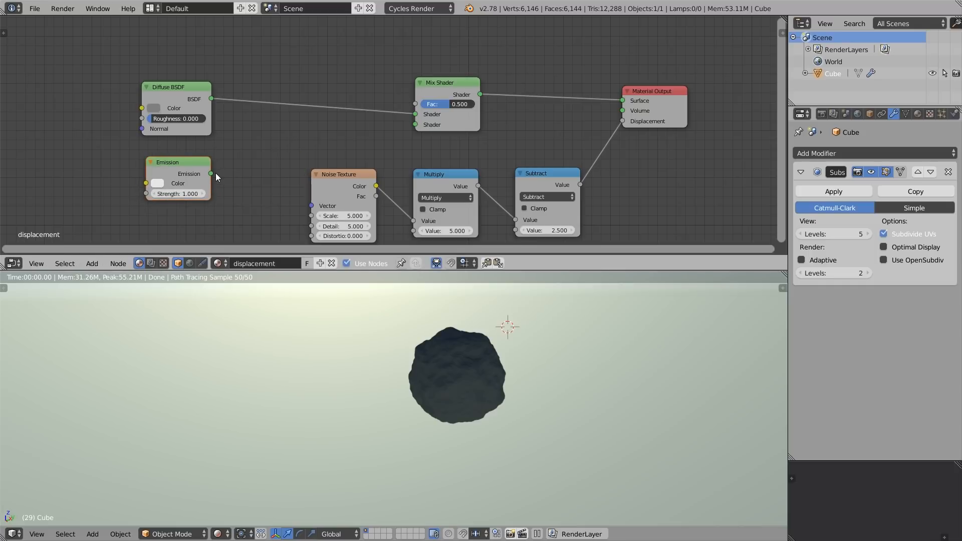
# Add a Wireframe node above the Diffuse BSDF, linking its Fac to the Mix Shader's Fac and the Emission to the second Shader input
pyautogui.hotkey('shift', 'a')
pyautogui.moveTo(200, 148)
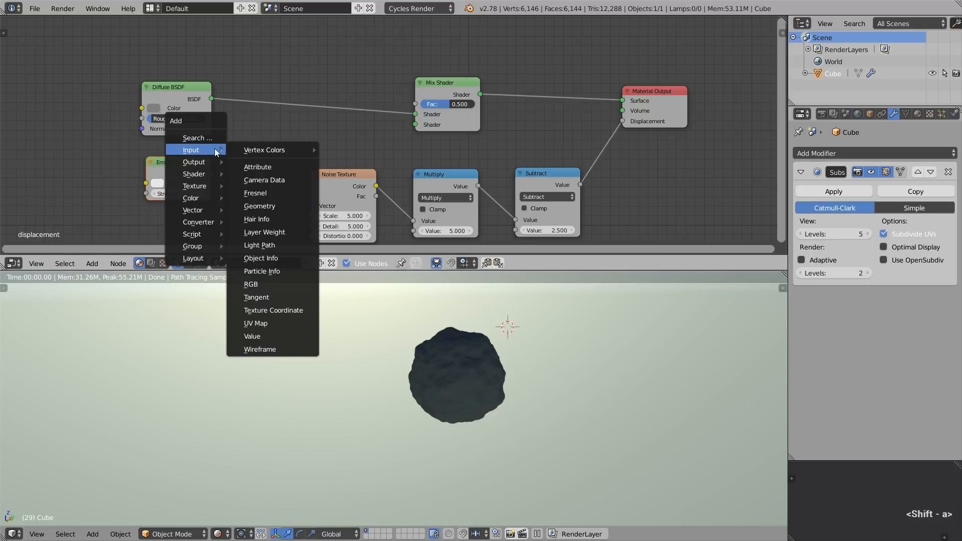
pyautogui.click(278, 348)
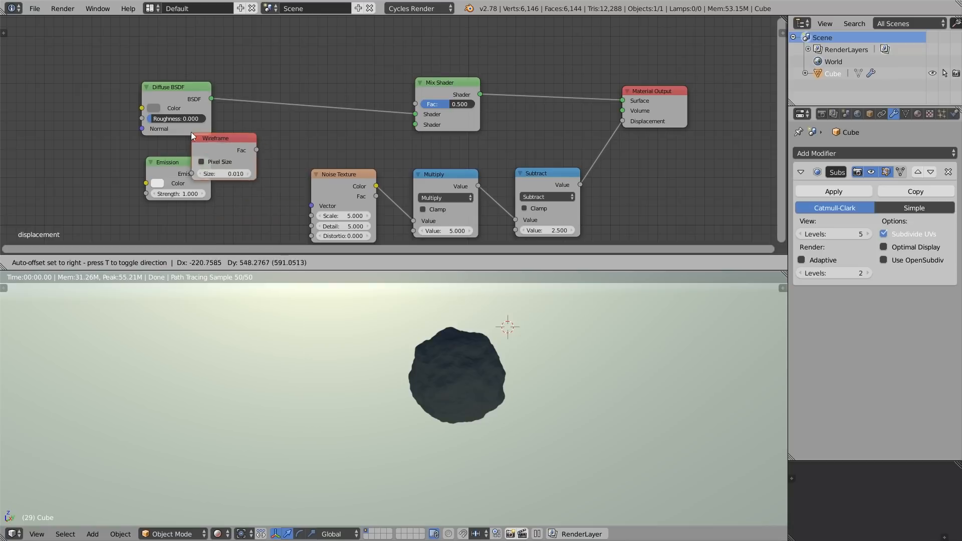
pyautogui.click(146, 28)
pyautogui.moveTo(210, 43); pyautogui.dragTo(420, 104)
pyautogui.moveTo(211, 173); pyautogui.dragTo(413, 126)
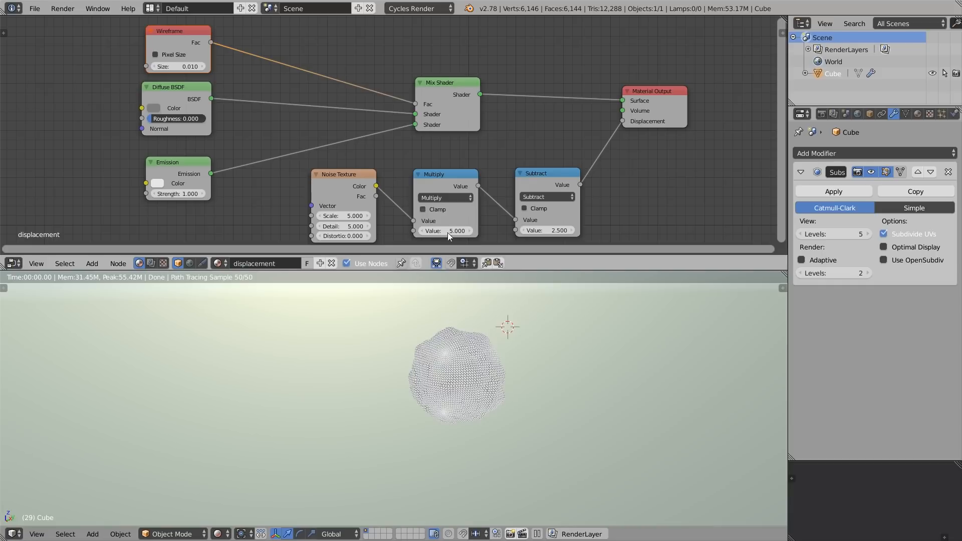
# Set the Wireframe node's Size to 0.002 and inspect the wire lines on the displaced mesh up close
pyautogui.scroll(2, 472, 352)
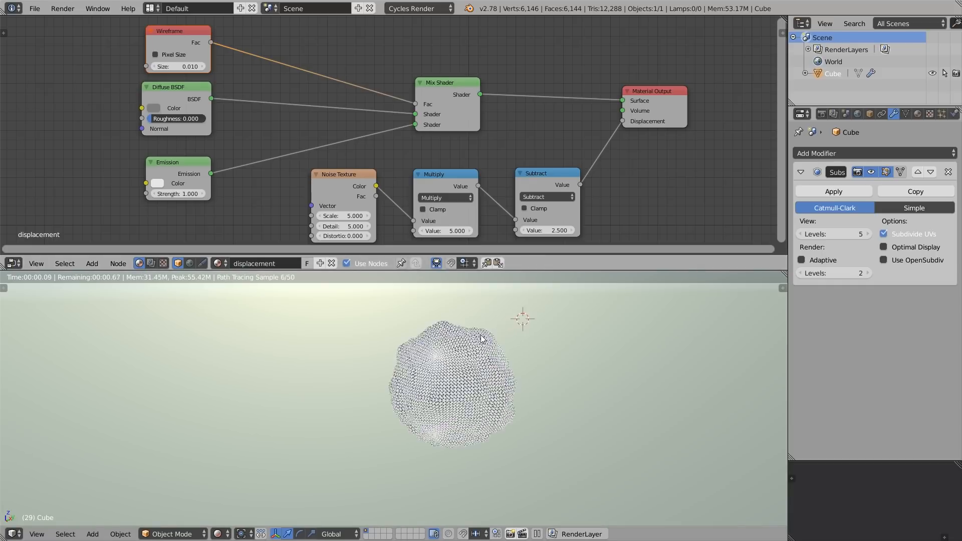
pyautogui.scroll(3, 481, 339)
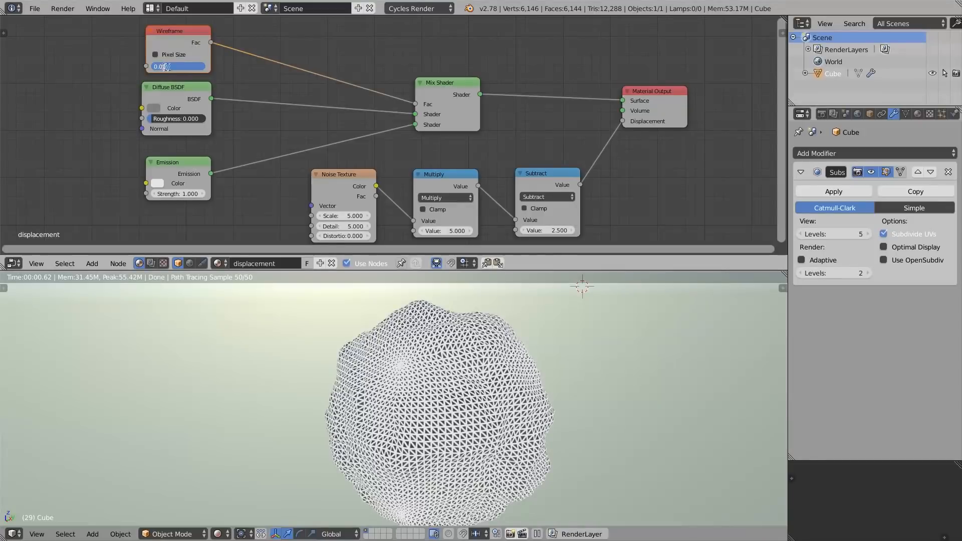
pyautogui.write('2')
pyautogui.press('Return')
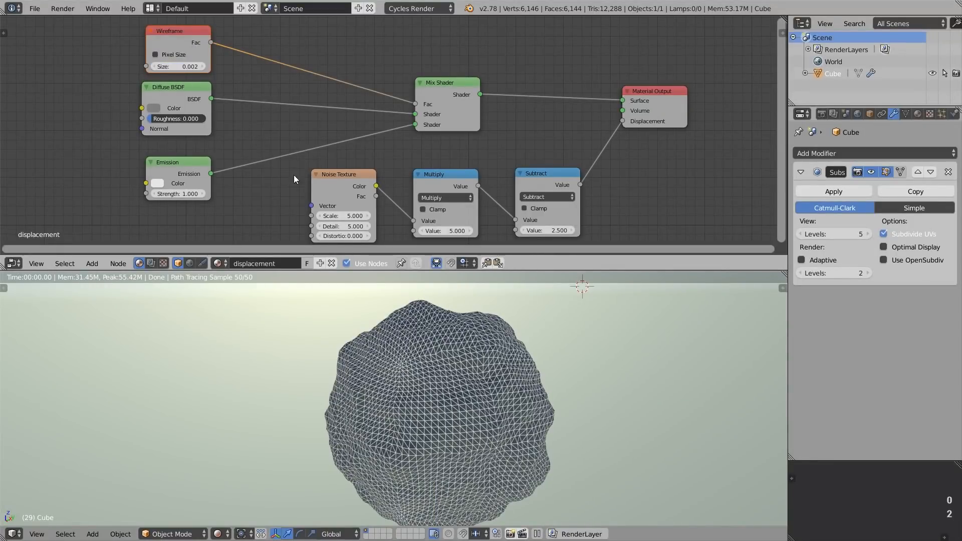
pyautogui.scroll(-2, 489, 358)
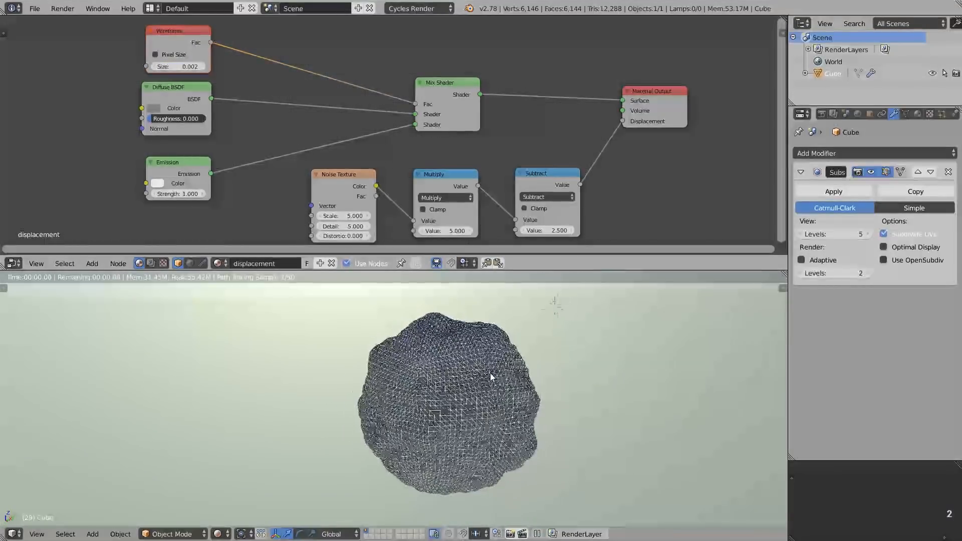
pyautogui.scroll(4, 501, 341)
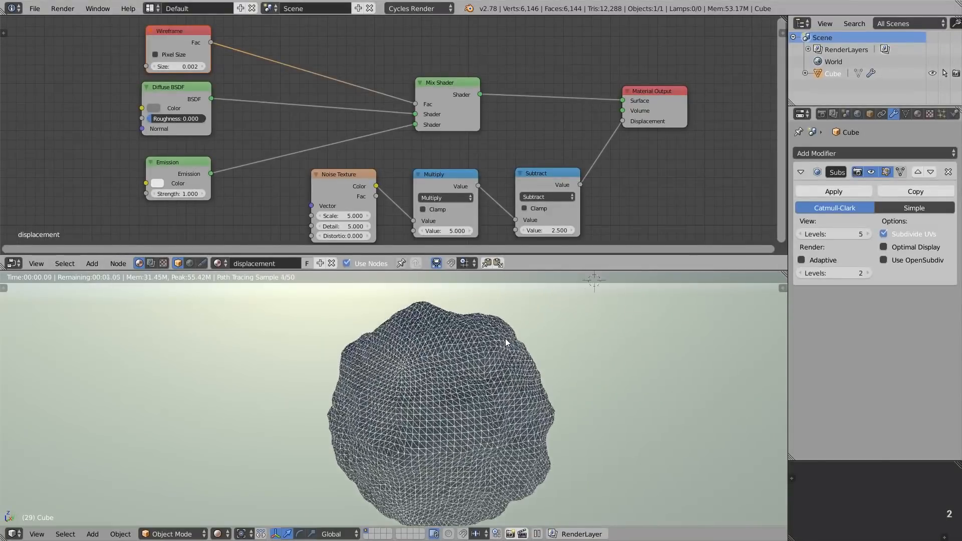
# Examine how the displaced sphere's wire density compares between a close view and views from far away
pyautogui.scroll(5, 511, 334)
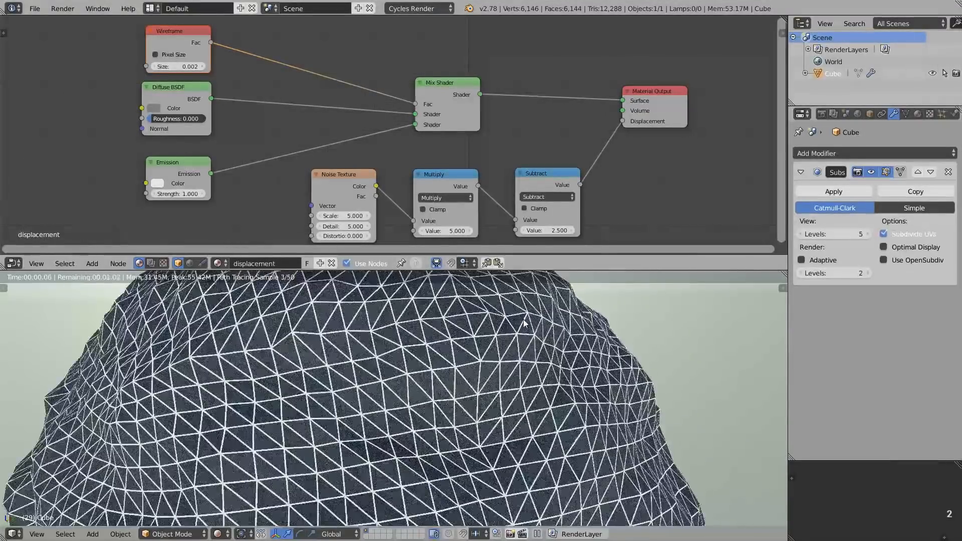
pyautogui.scroll(-3, 523, 323)
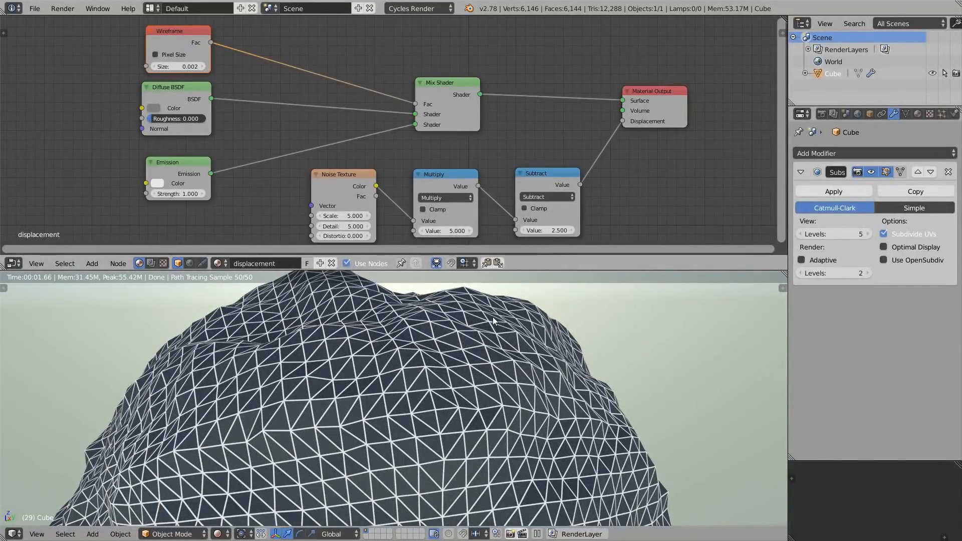
pyautogui.scroll(-1, 457, 389)
pyautogui.scroll(-7, 456, 390)
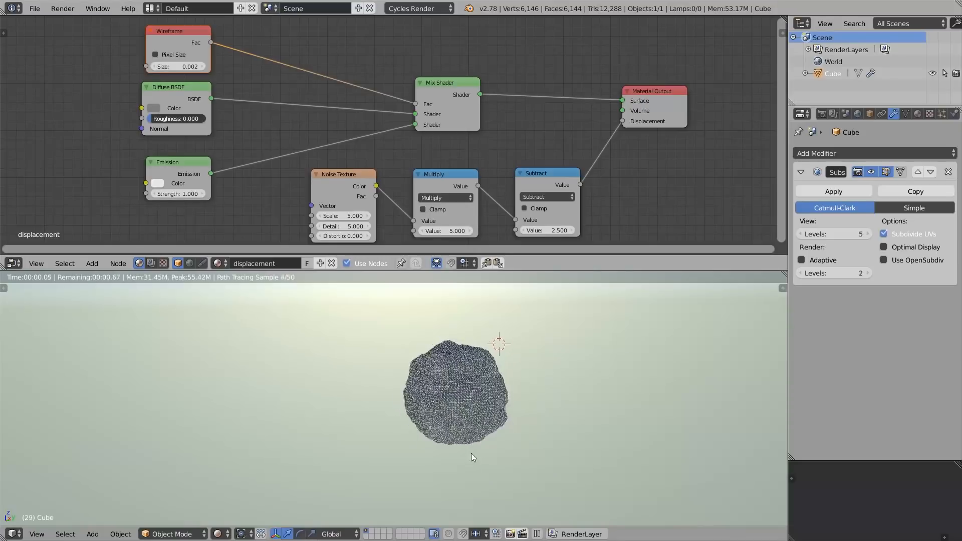
pyautogui.scroll(-2, 474, 409)
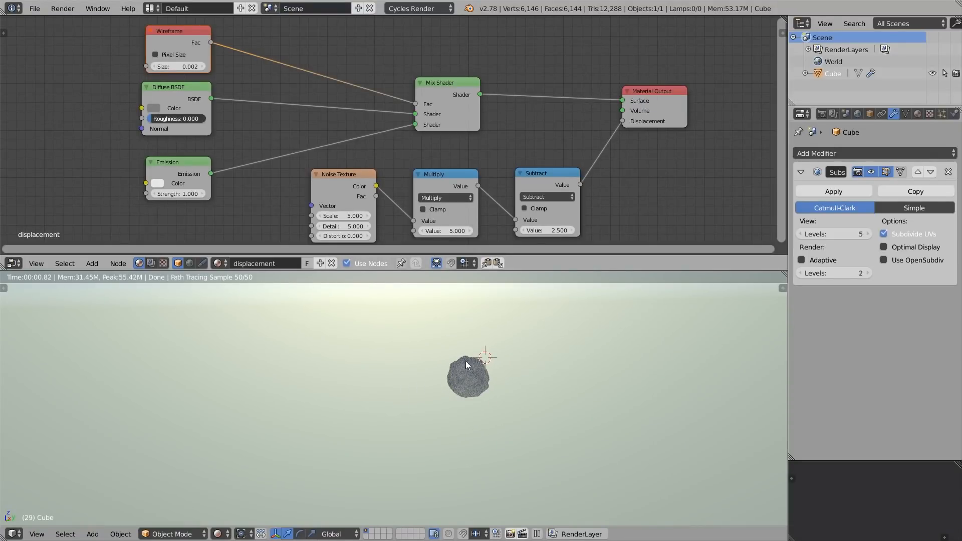
pyautogui.scroll(-1, 481, 396)
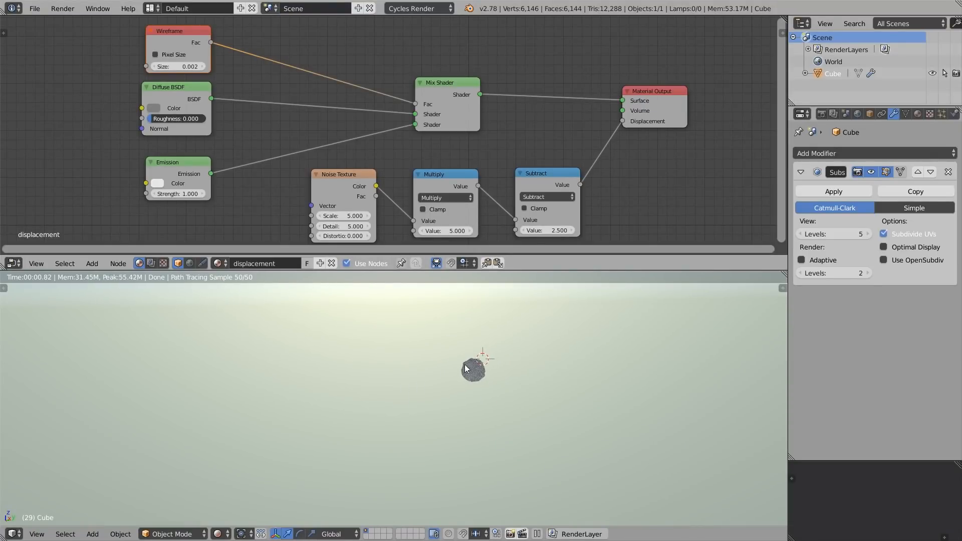
pyautogui.scroll(5, 474, 371)
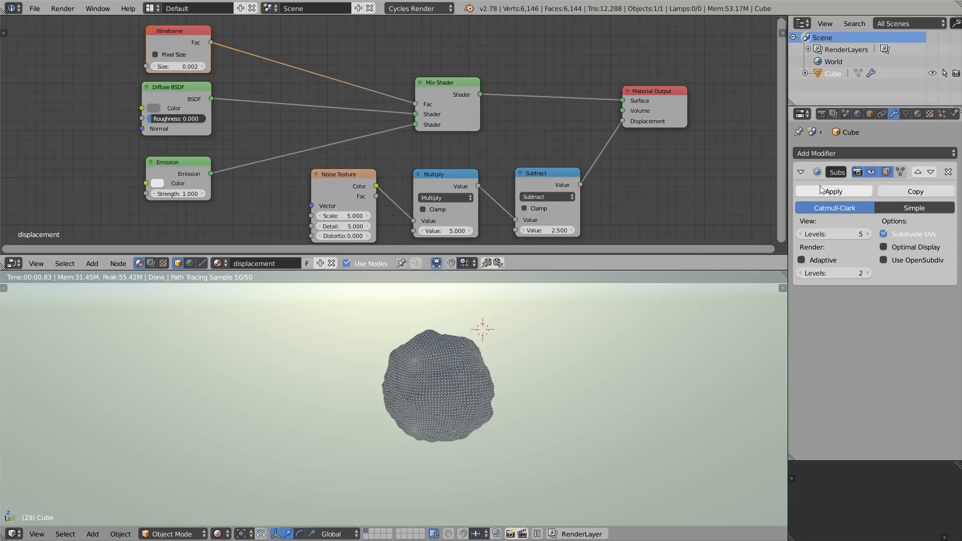
# Add an Array modifier to the cube and set its relative X offset to 1.2
pyautogui.click(863, 152)
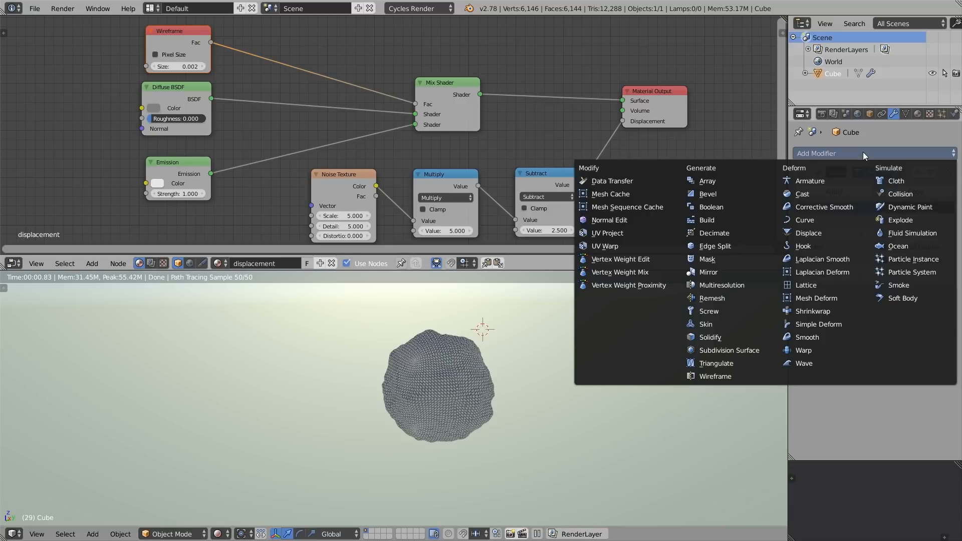
pyautogui.click(736, 179)
pyautogui.moveTo(543, 395); pyautogui.dragTo(612, 399, button='middle')
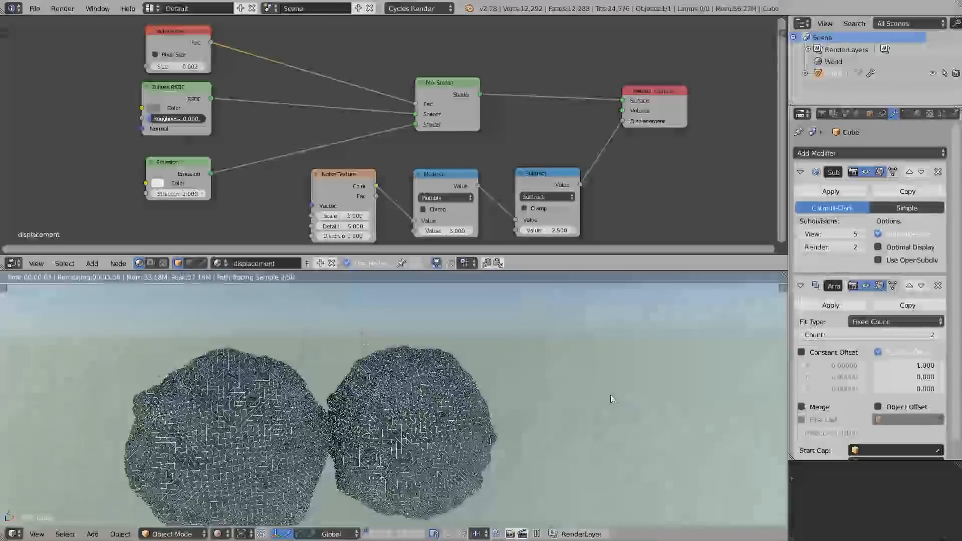
pyautogui.scroll(-2, 563, 391)
pyautogui.click(939, 366)
pyautogui.click(940, 366)
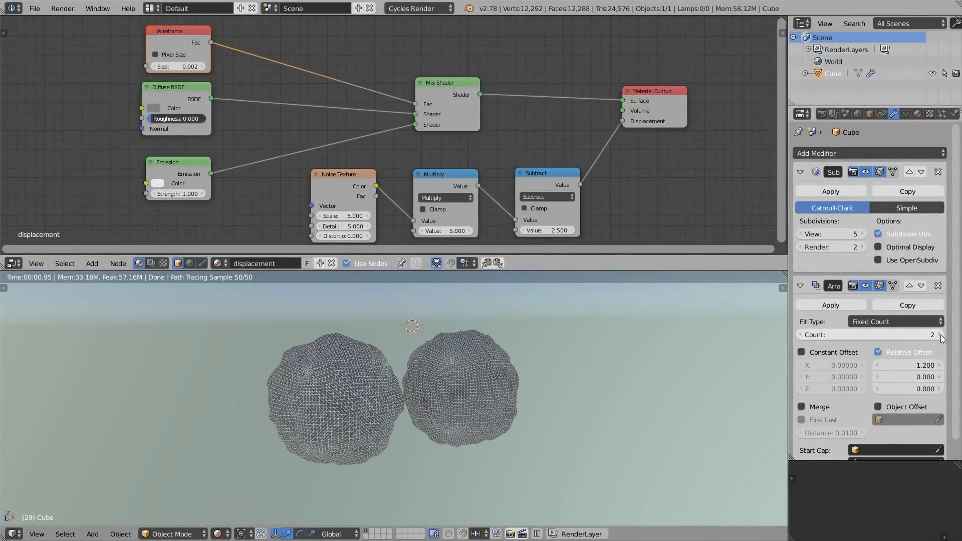
# Set the Array modifier's Count to 50 to extend the row of spheres into the distance
pyautogui.moveTo(942, 339); pyautogui.dragTo(858, 335)
pyautogui.write('50')
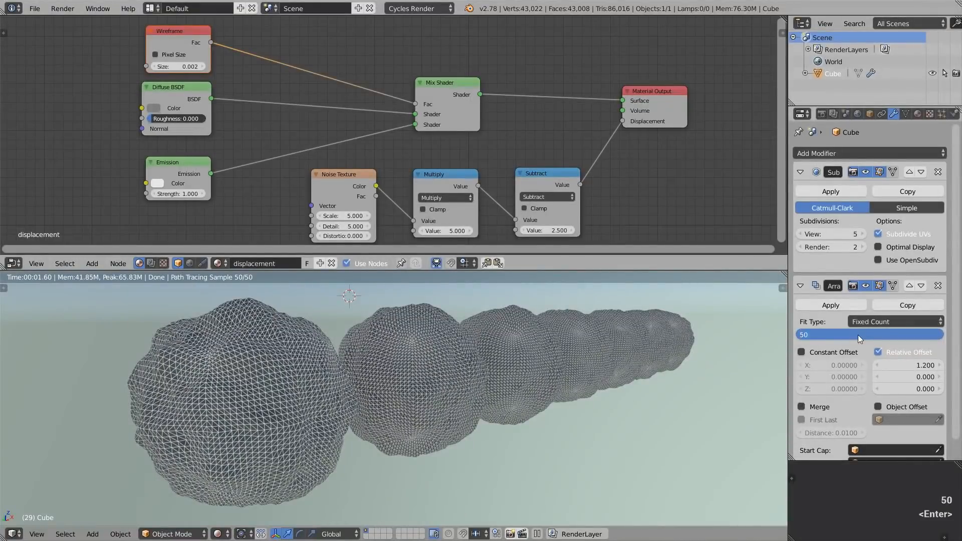
pyautogui.press('Return')
pyautogui.keyDown('shift'); pyautogui.moveTo(684, 337); pyautogui.dragTo(658, 322, button='middle'); pyautogui.keyUp('shift')
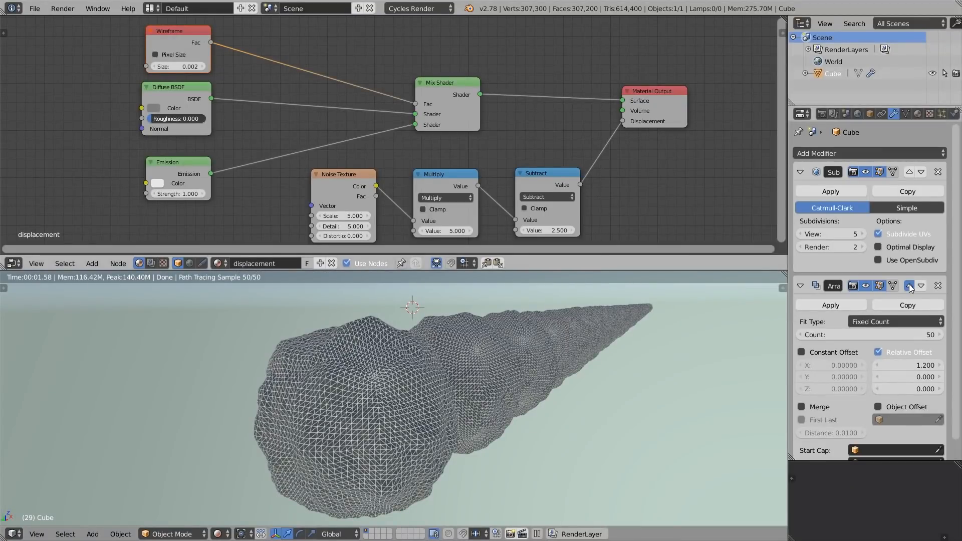
# Place the Array modifier above the Subdivision Surface modifier in the stack and enable Adaptive subdivision
pyautogui.click(910, 286)
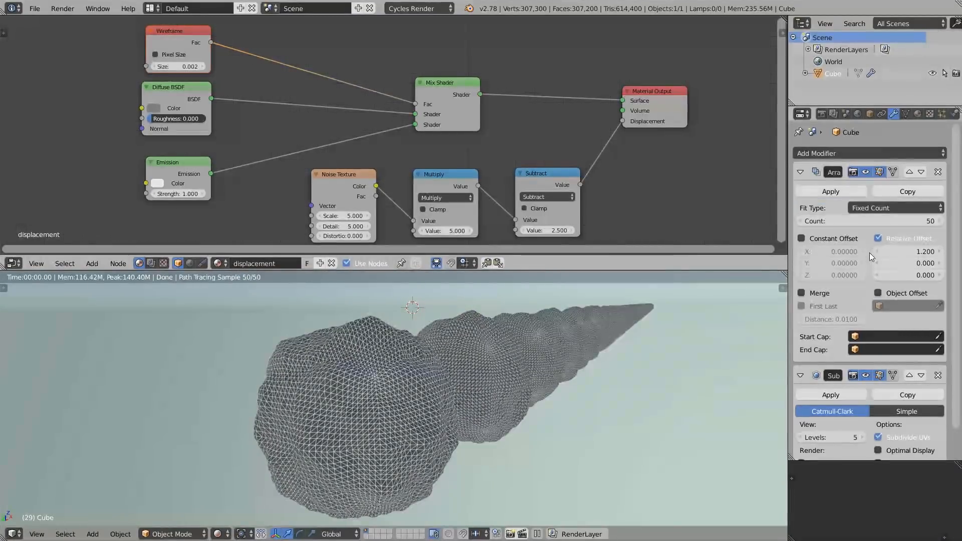
pyautogui.scroll(-2, 870, 256)
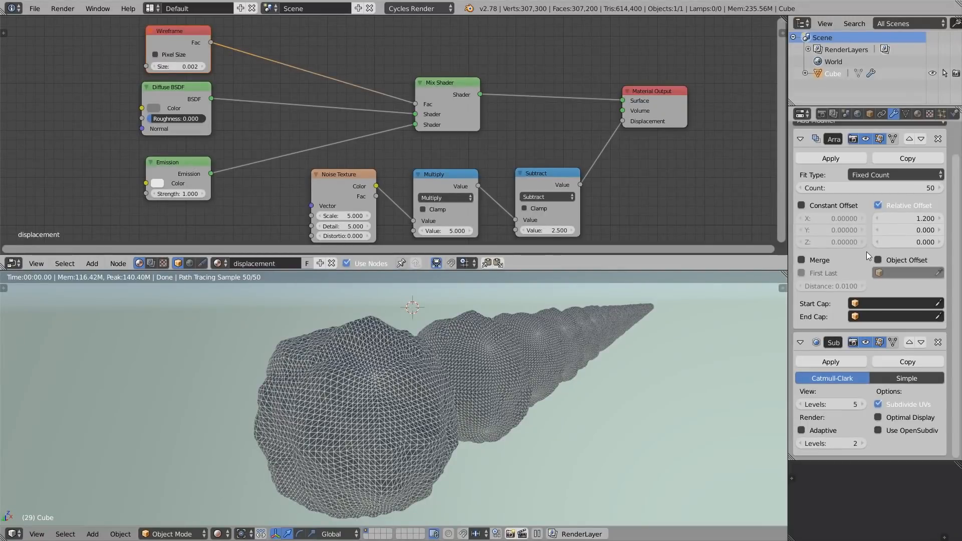
pyautogui.click(822, 431)
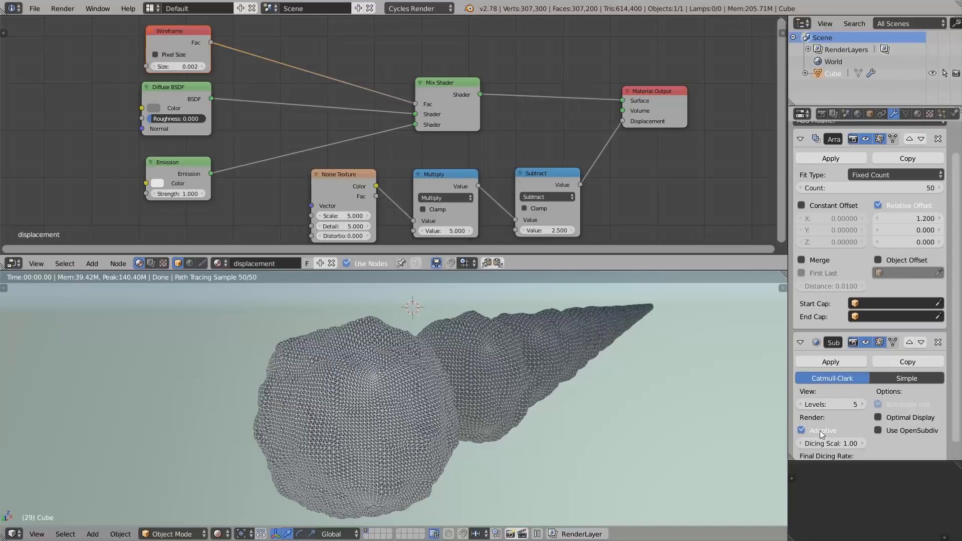
pyautogui.scroll(-2, 825, 428)
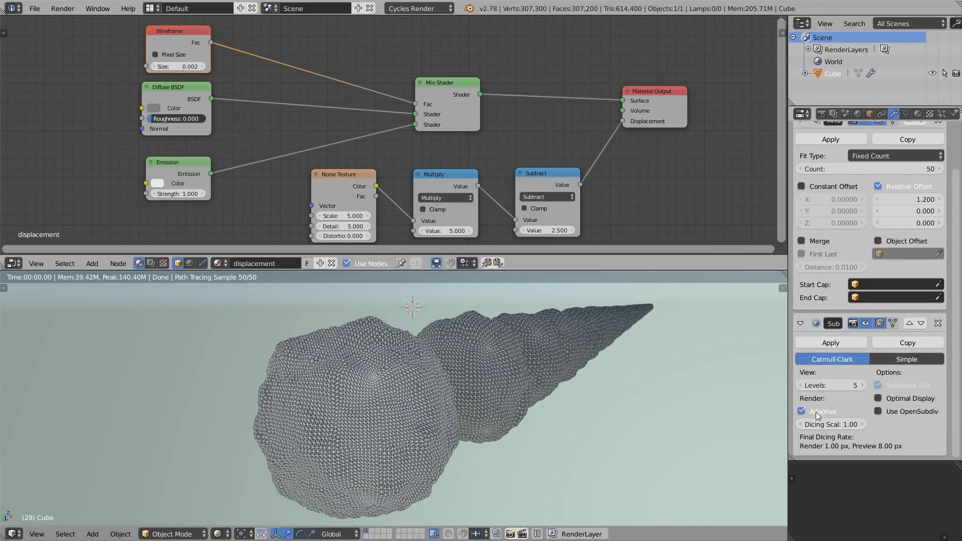
# Examine the wire density along the row of spheres from the near end to the far end
pyautogui.moveTo(602, 335); pyautogui.dragTo(305, 387, button='middle')
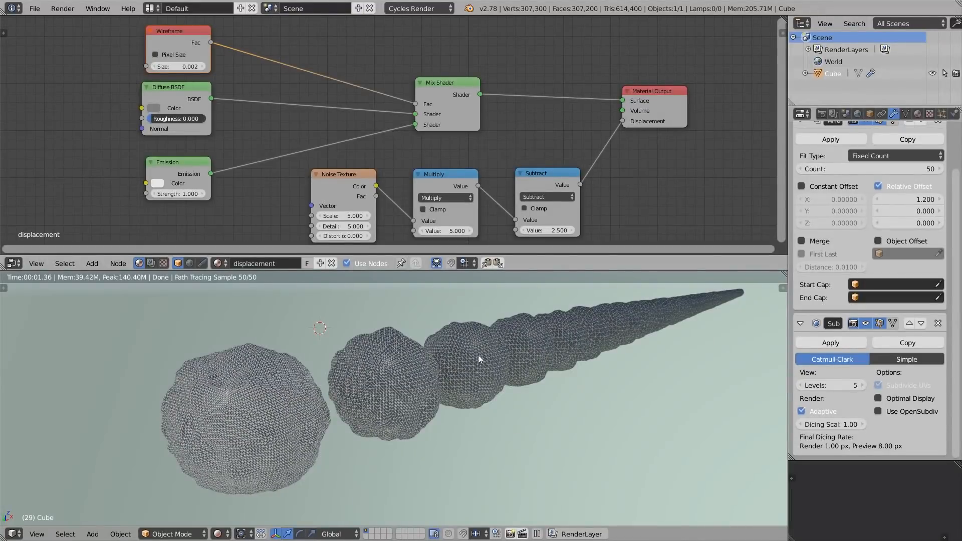
pyautogui.moveTo(675, 310); pyautogui.dragTo(465, 347, button='middle')
pyautogui.scroll(-1, 651, 313)
pyautogui.scroll(2, 665, 305)
pyautogui.keyDown('shift'); pyautogui.moveTo(465, 347); pyautogui.dragTo(608, 333, button='middle'); pyautogui.keyUp('shift')
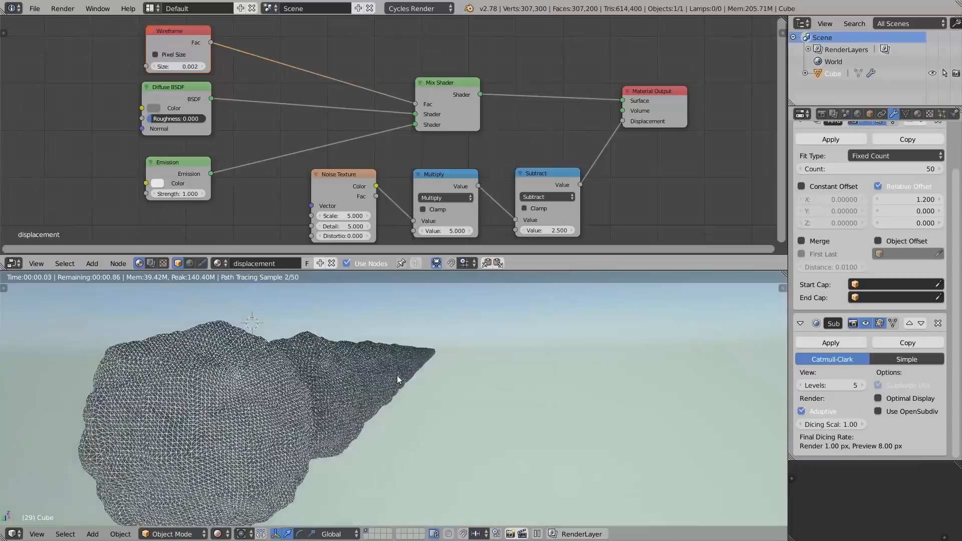
pyautogui.scroll(3, 335, 378)
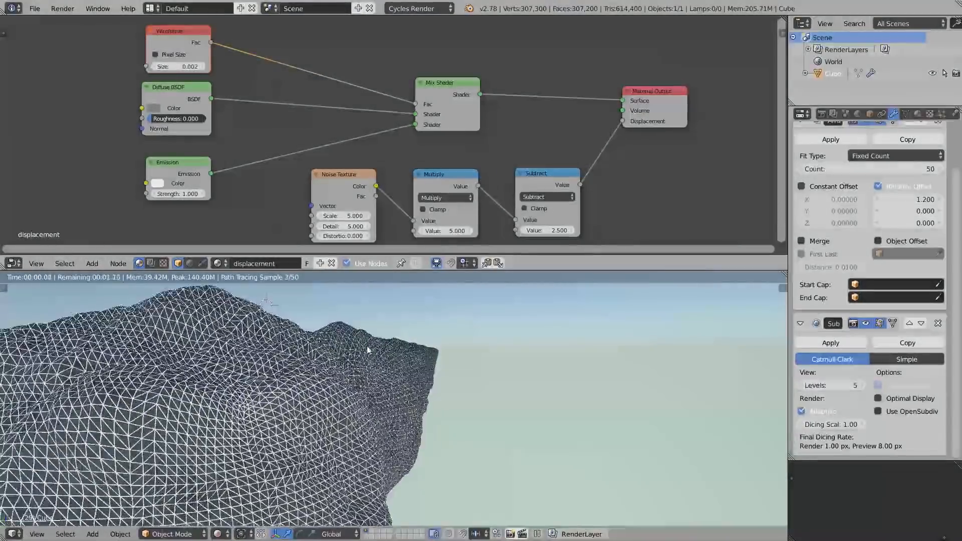
# Refresh the adaptive dicing by entering and leaving Edit Mode at progressively closer views, comparing near and distant wire density
pyautogui.press('Tab')
pyautogui.press('Tab')
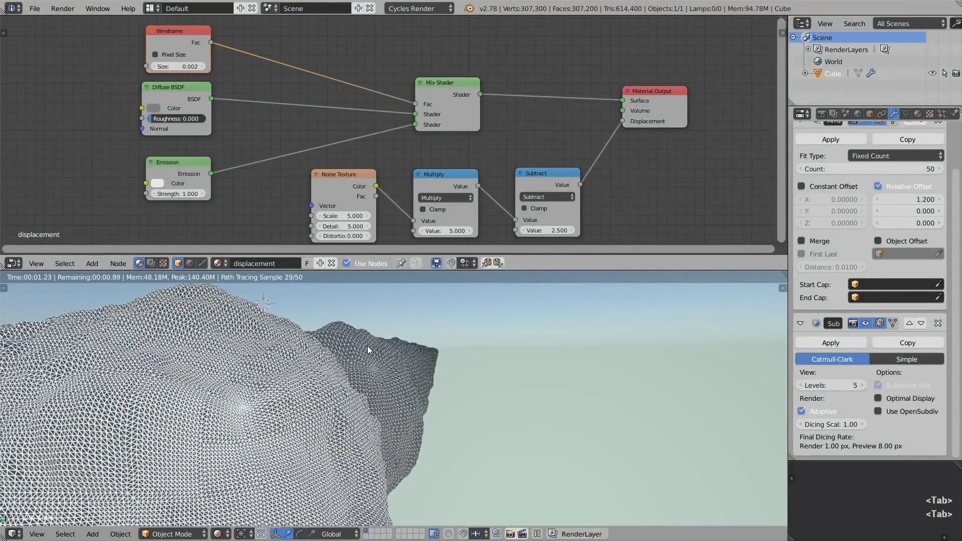
pyautogui.scroll(5, 280, 333)
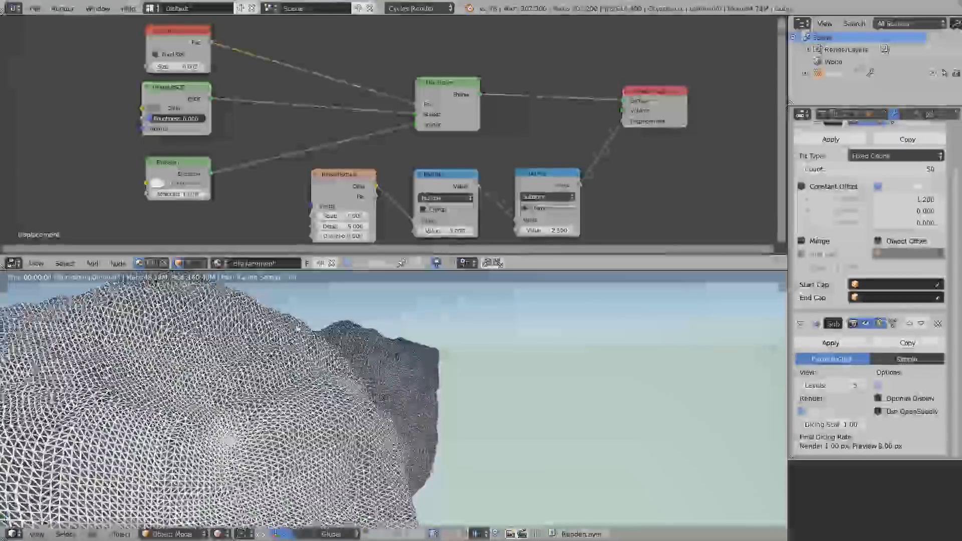
pyautogui.moveTo(316, 321); pyautogui.dragTo(327, 353, button='middle')
pyautogui.press('Tab')
pyautogui.press('Tab')
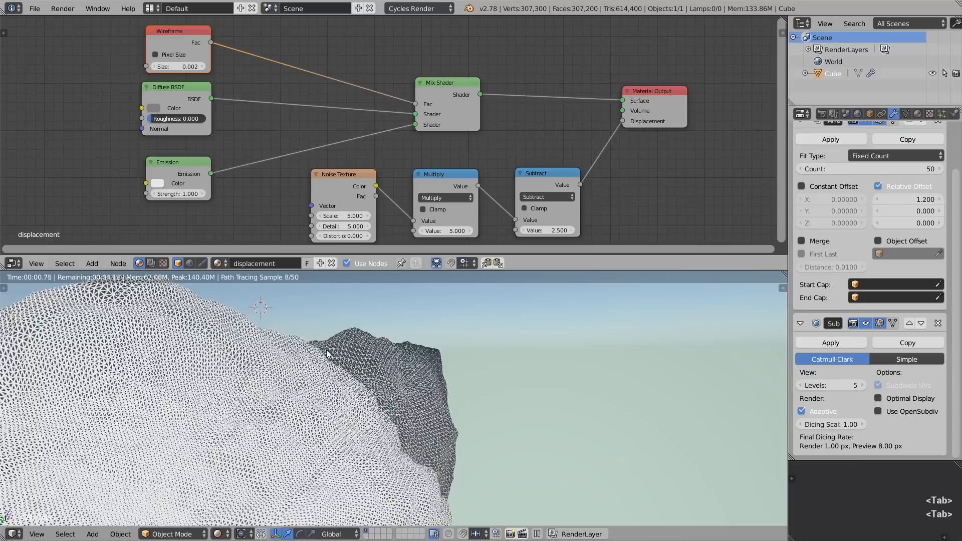
pyautogui.scroll(3, 310, 355)
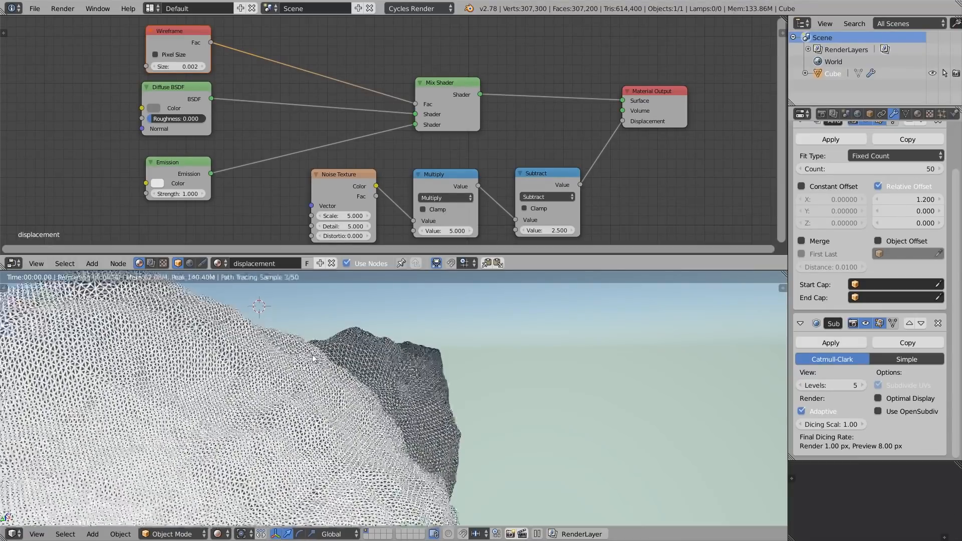
pyautogui.press('Tab')
pyautogui.press('Tab')
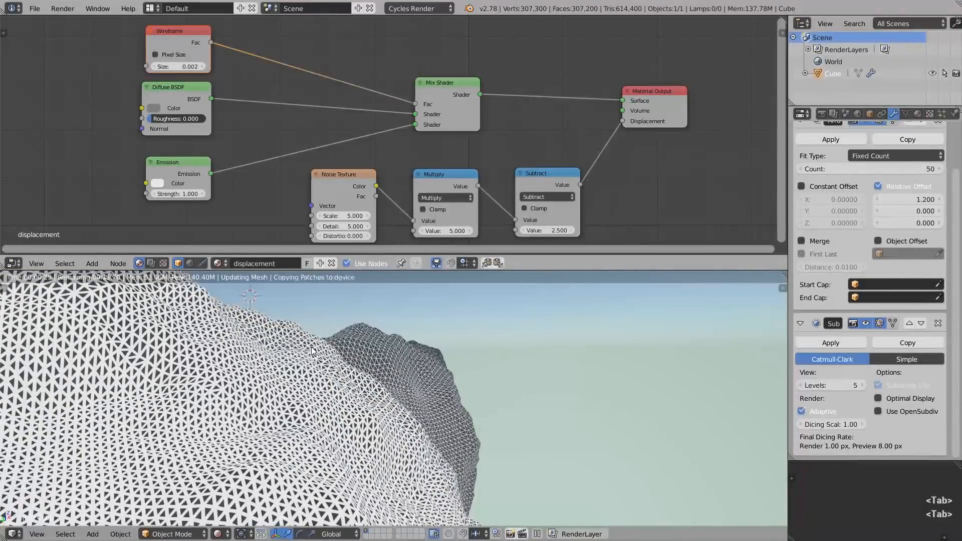
pyautogui.scroll(-5, 312, 351)
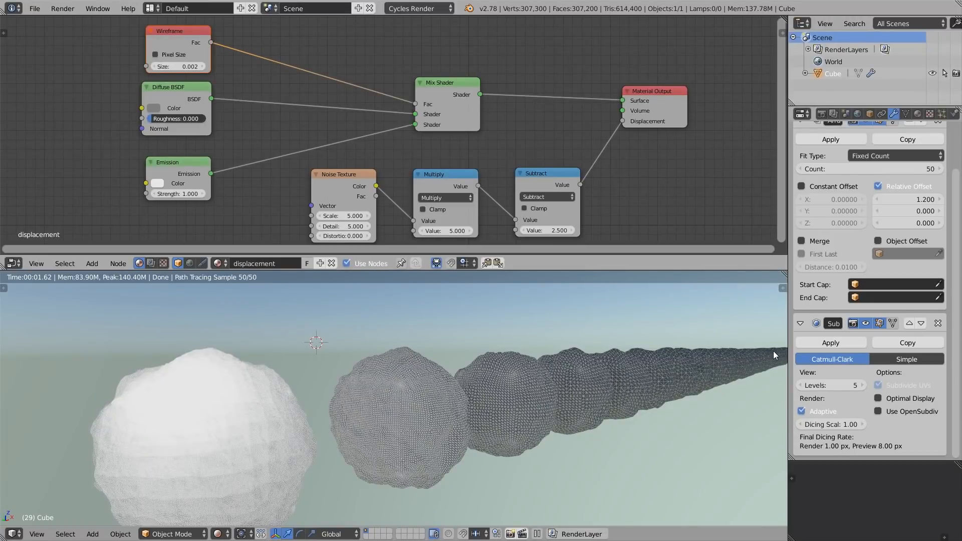
# Mute the Mix Shader node and examine the displaced surface of the spheres without the wireframe
pyautogui.click(444, 103)
pyautogui.press('m')
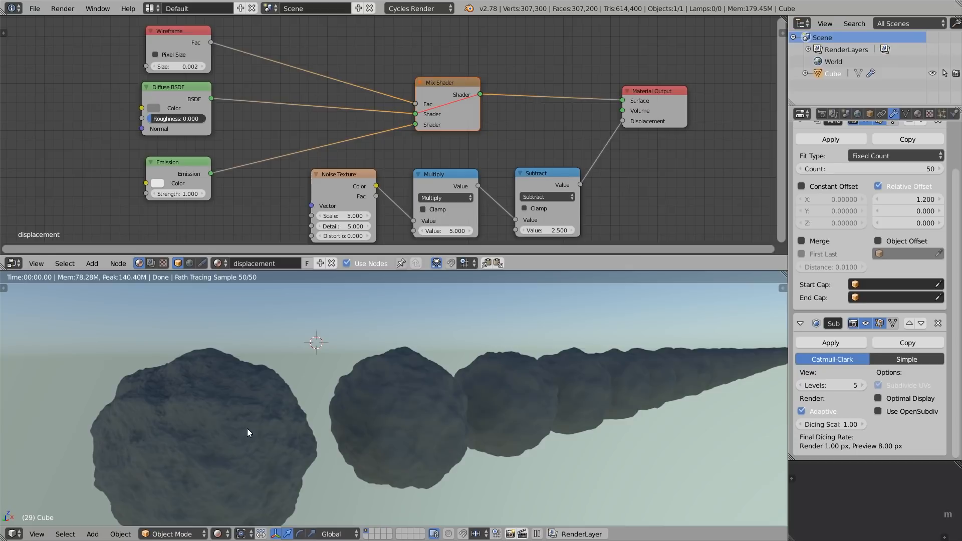
pyautogui.moveTo(248, 429); pyautogui.dragTo(255, 426, button='middle')
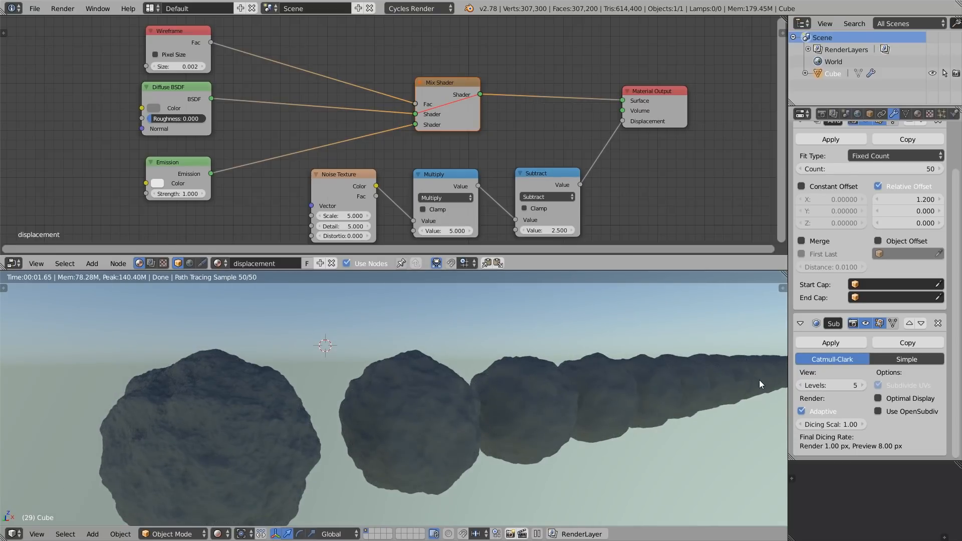
pyautogui.moveTo(759, 380); pyautogui.dragTo(435, 348, button='middle')
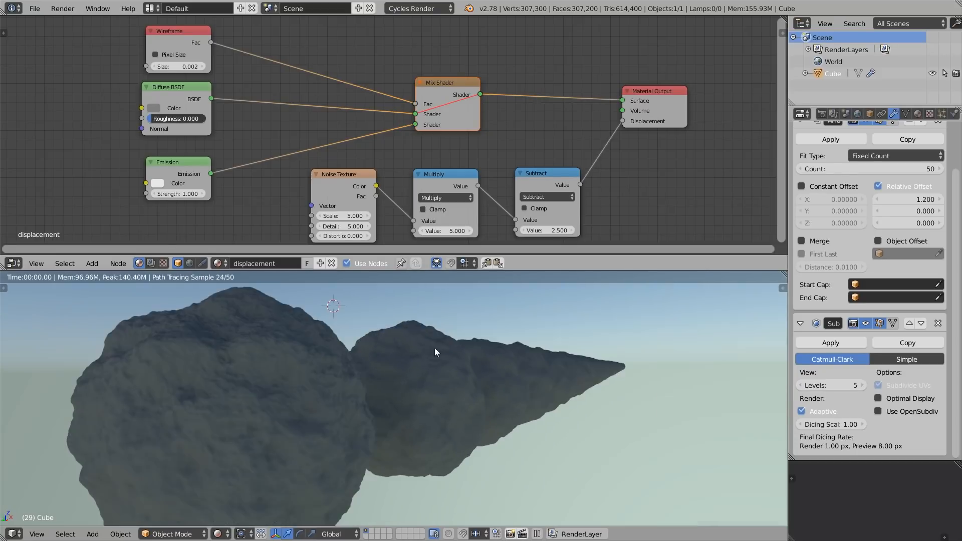
# Try a Dicing Scale of 2 on the Subdivision Surface modifier, and return it to 1
pyautogui.click(840, 425)
pyautogui.write('2')
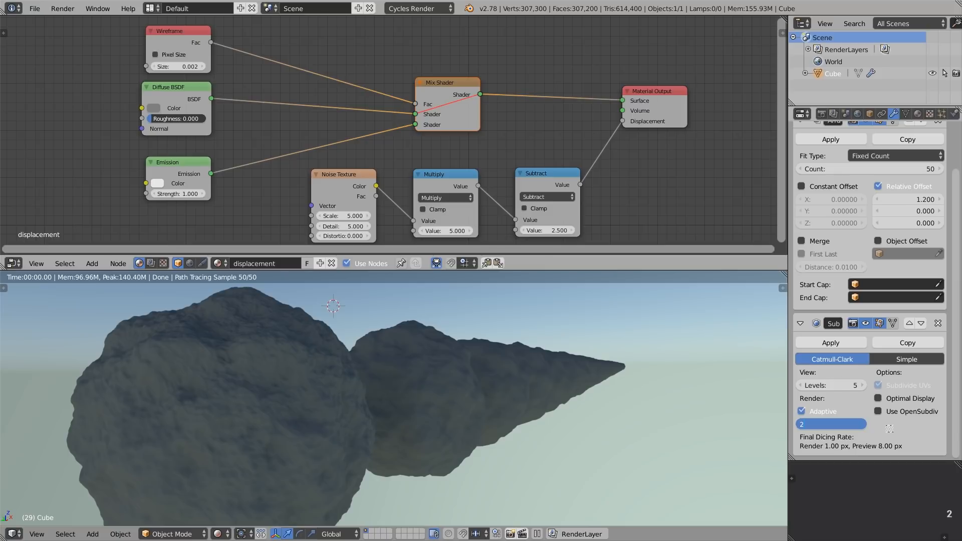
pyautogui.click(890, 430)
pyautogui.click(840, 425)
pyautogui.write('1')
pyautogui.click(889, 430)
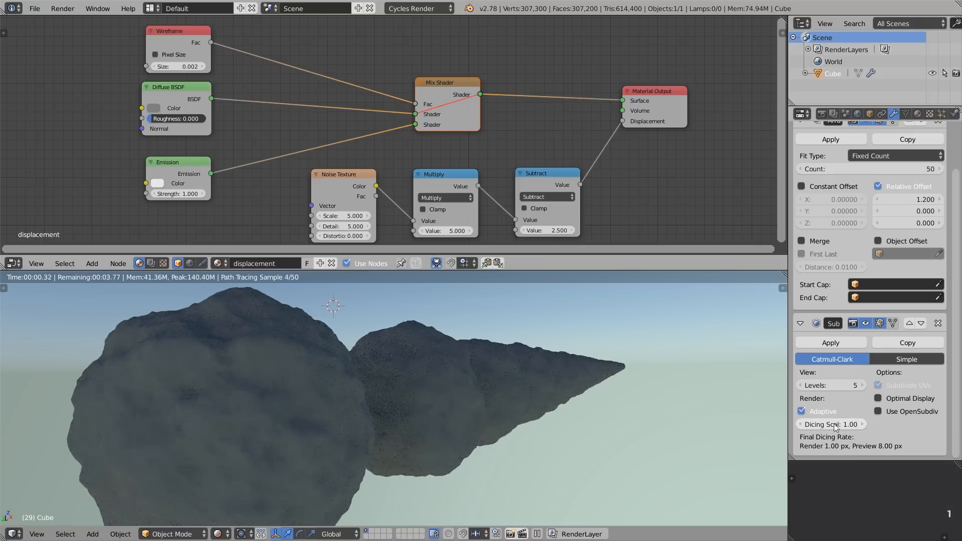
# Show the render settings' Geometry section, refresh the mesh dicing, and unmute the Mix Shader node
pyautogui.click(822, 114)
pyautogui.press('Tab')
pyautogui.press('Tab')
pyautogui.scroll(6, 905, 251)
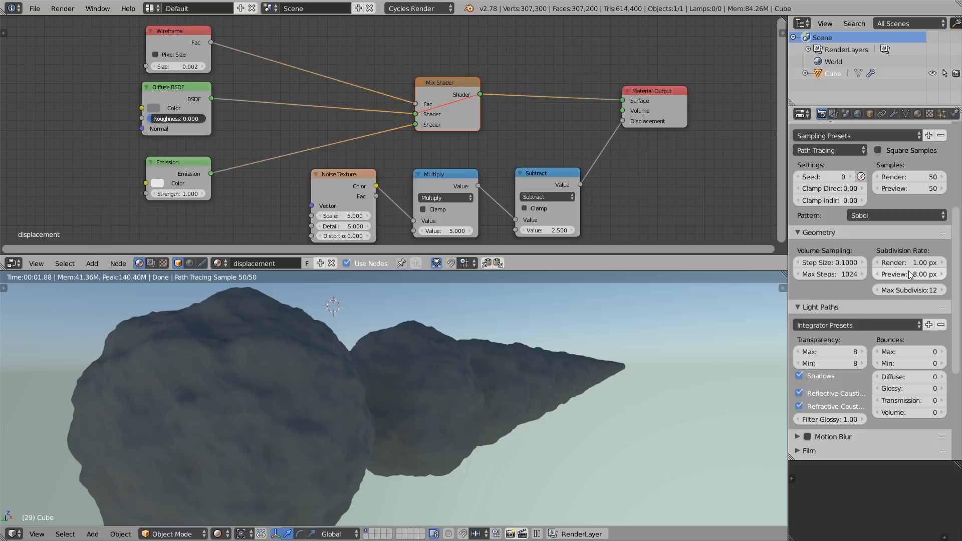
pyautogui.press('m')
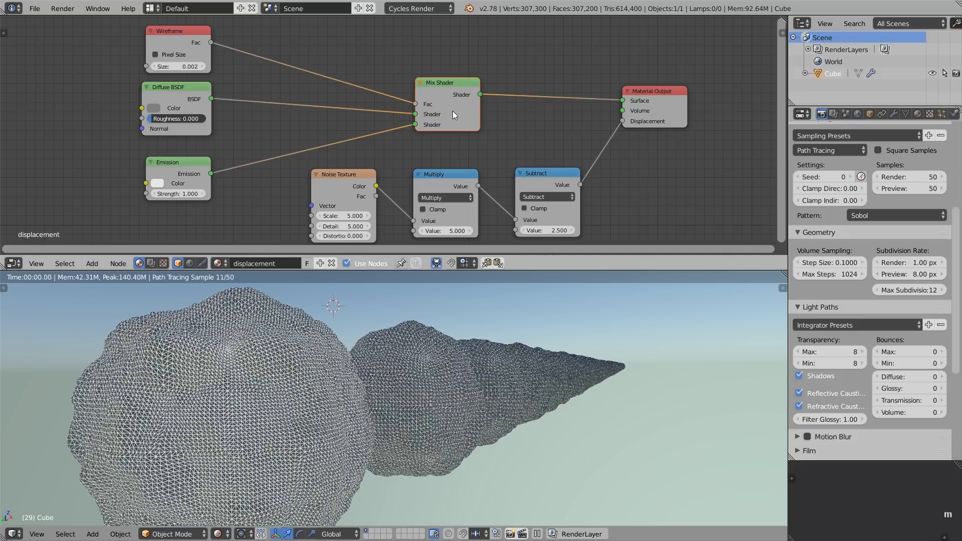
# Set the preview subdivision rate to 4 px, and lower it further to 2 px
pyautogui.click(915, 279)
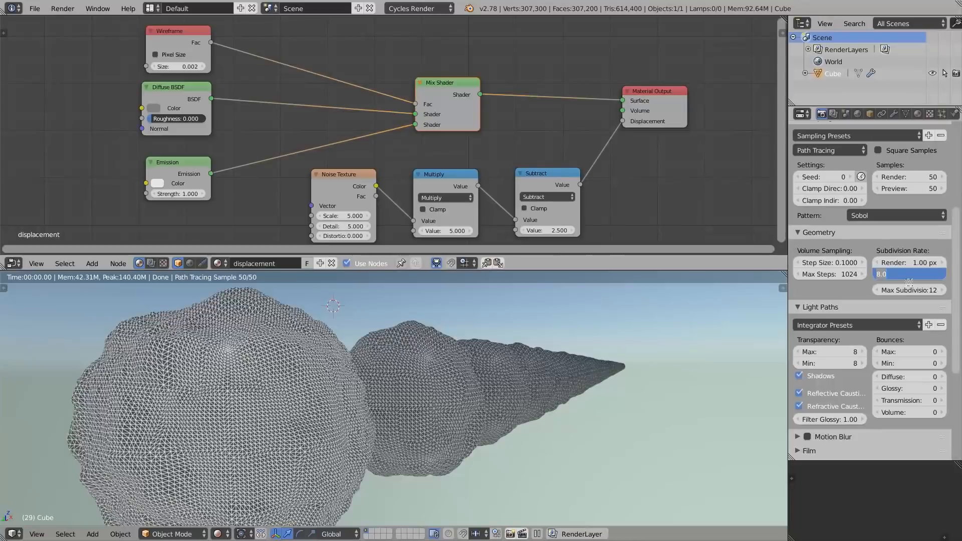
pyautogui.write('4')
pyautogui.press('Return')
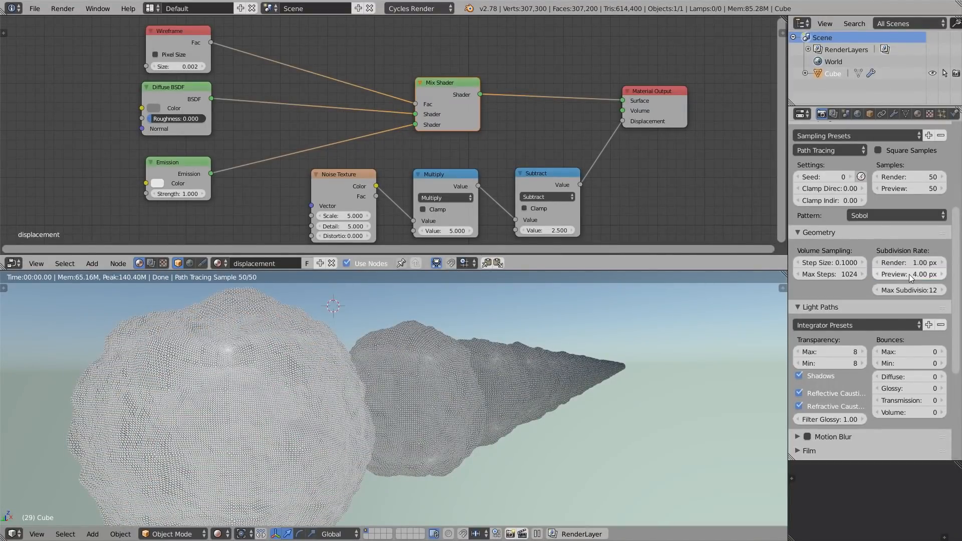
pyautogui.click(911, 274)
pyautogui.write('2')
pyautogui.press('Return')
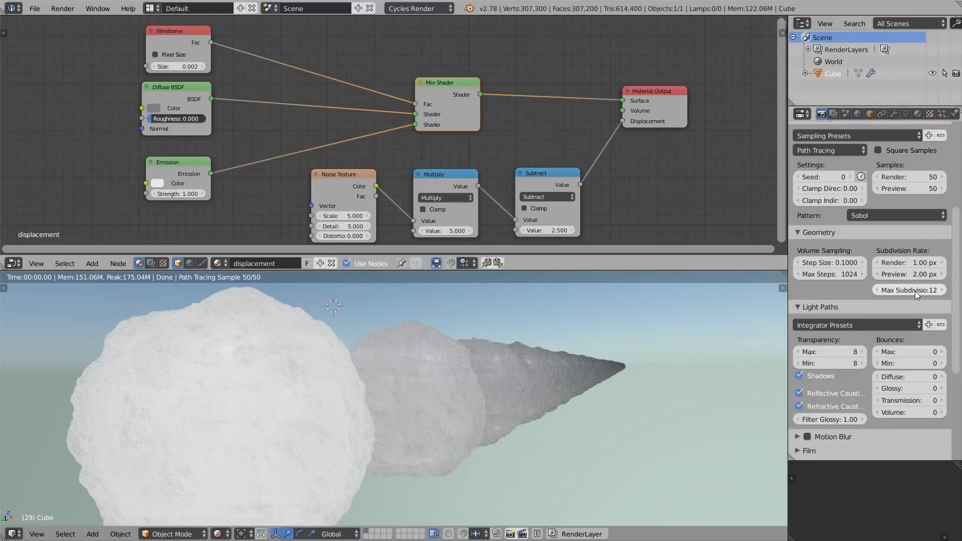
# Set Max Subdivisions to 8 in the Geometry render settings
pyautogui.click(915, 292)
pyautogui.write('8')
pyautogui.press('Return')
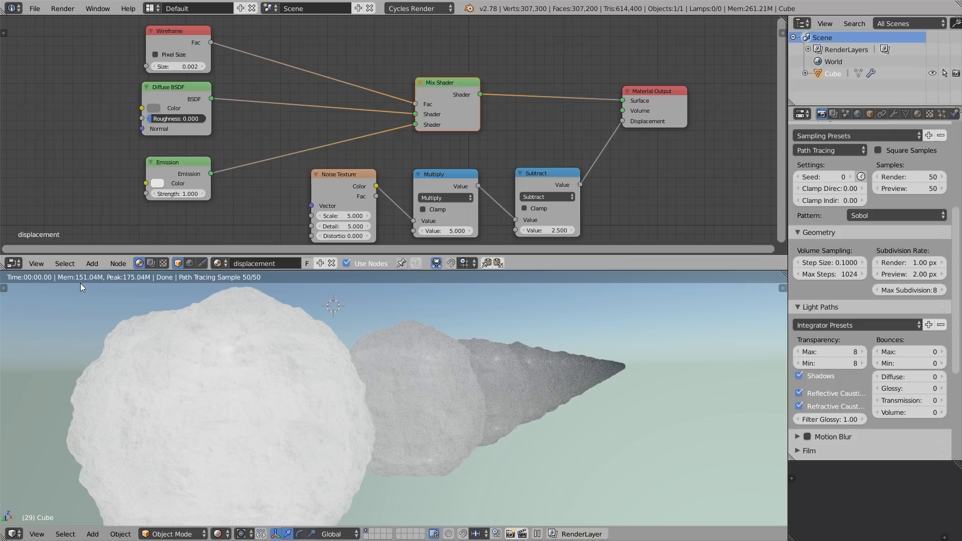
# Set the preview subdivision rate to 1 px and mute the Mix Shader node
pyautogui.click(910, 274)
pyautogui.write('1')
pyautogui.press('Return')
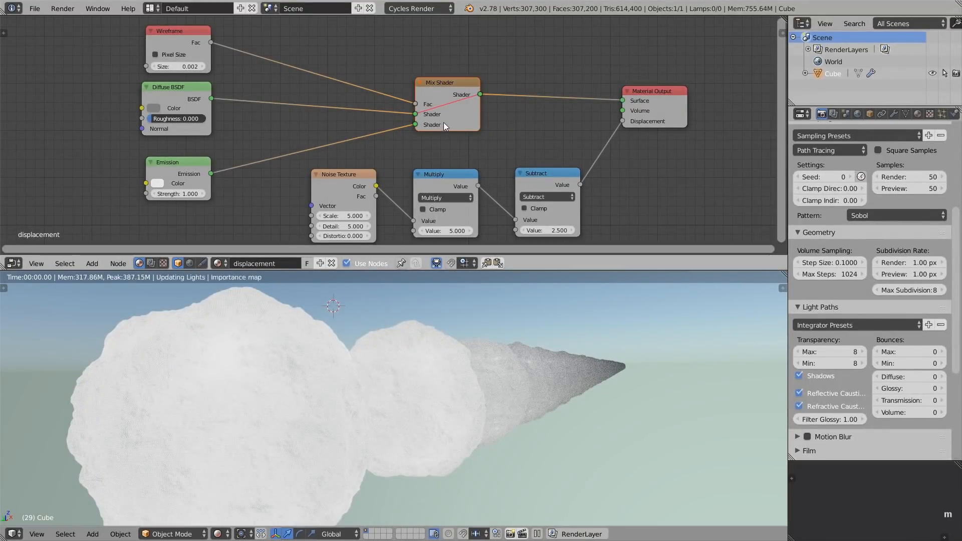
pyautogui.moveTo(319, 360); pyautogui.dragTo(294, 329, button='middle')
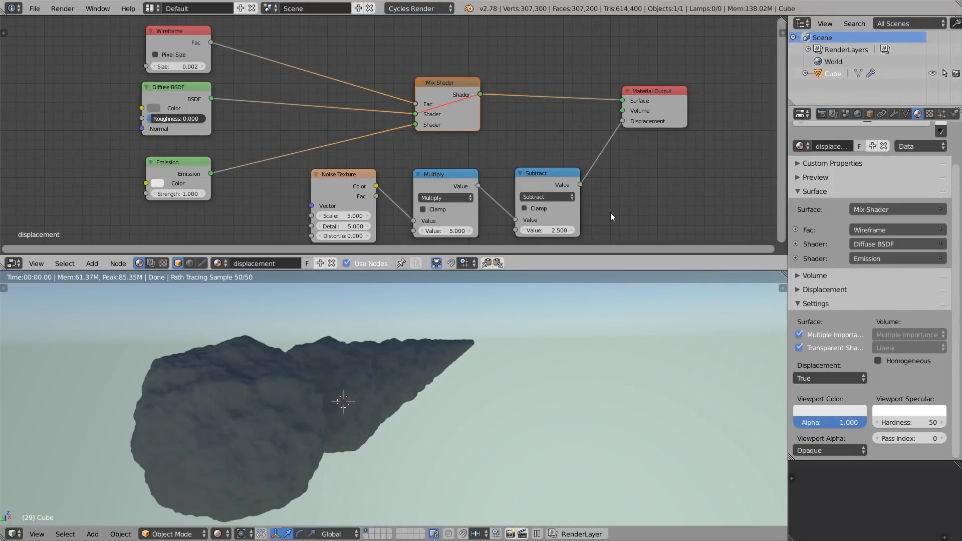
# Move the Noise Texture, Multiply and Subtract nodes away from the shader nodes, leaving room before the Diffuse BSDF
pyautogui.scroll(-2, 607, 160)
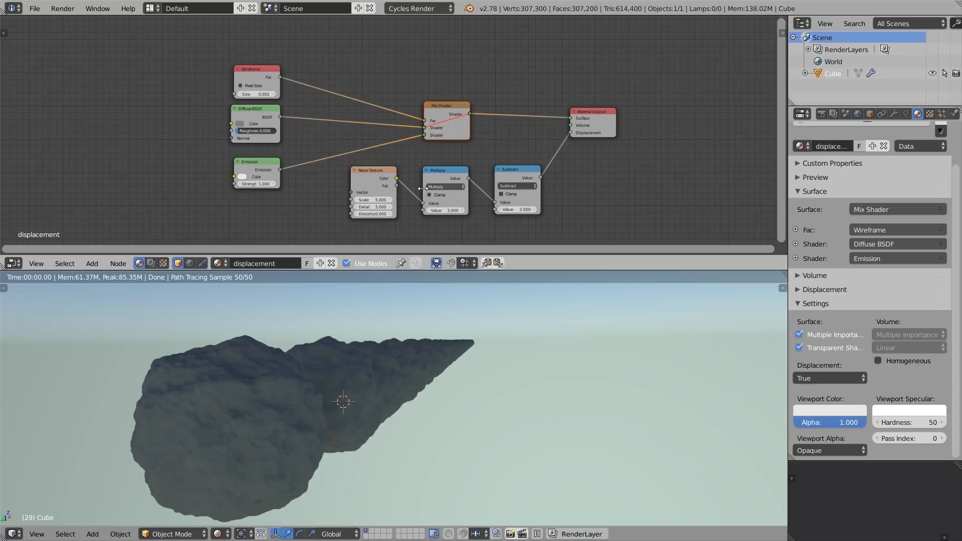
pyautogui.press('g')
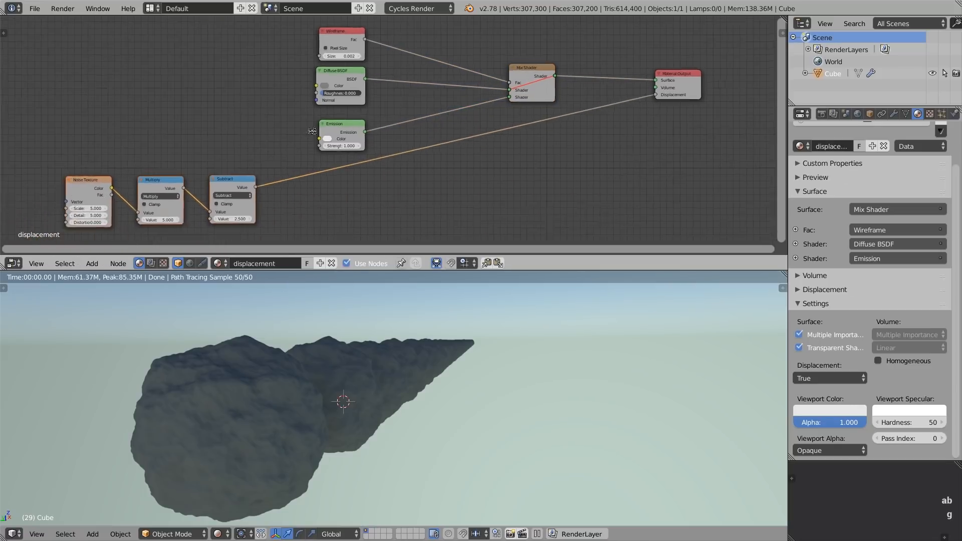
pyautogui.press('g')
pyautogui.moveTo(453, 140); pyautogui.dragTo(432, 141, button='middle')
pyautogui.click(345, 171)
pyautogui.scroll(3, 386, 151)
# Add a Bump node, feeding its Height from the Subtract value and linking its Normal output to the Diffuse BSDF Normal
pyautogui.hotkey('shift', 'a')
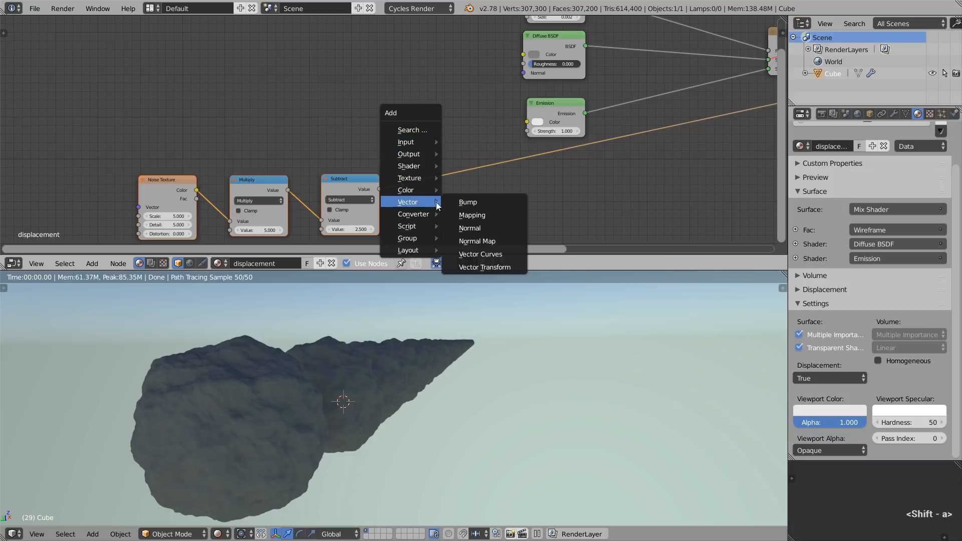
pyautogui.click(449, 203)
pyautogui.click(402, 80)
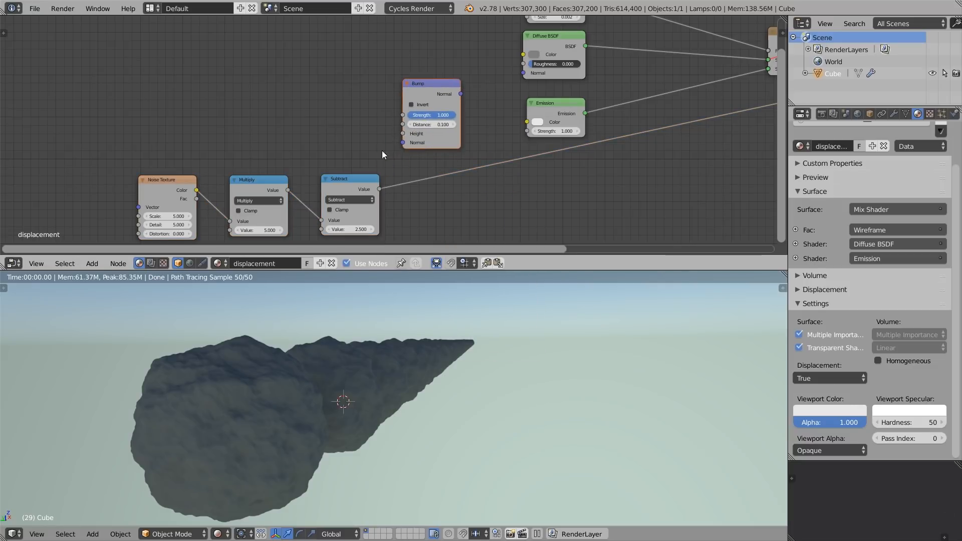
pyautogui.moveTo(380, 188); pyautogui.dragTo(399, 134)
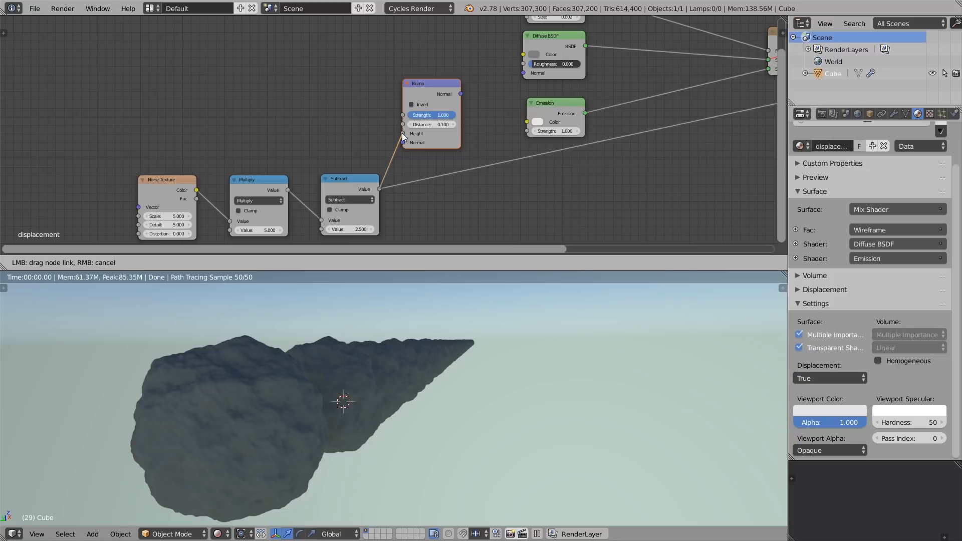
pyautogui.moveTo(403, 137); pyautogui.dragTo(403, 134)
pyautogui.moveTo(460, 94); pyautogui.dragTo(524, 74)
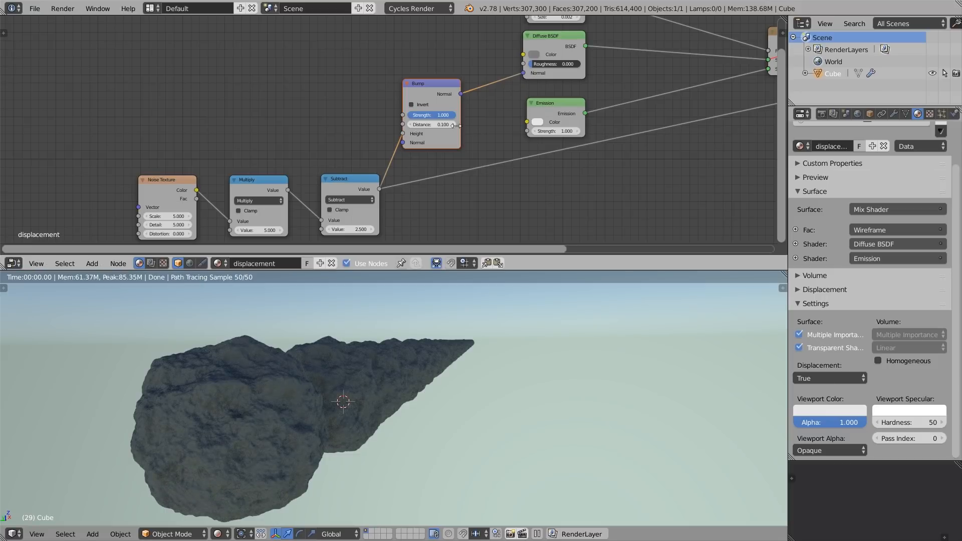
# Try a Distance of 0.5 on the Bump node, and return it to 0.1
pyautogui.moveTo(441, 120); pyautogui.dragTo(477, 114)
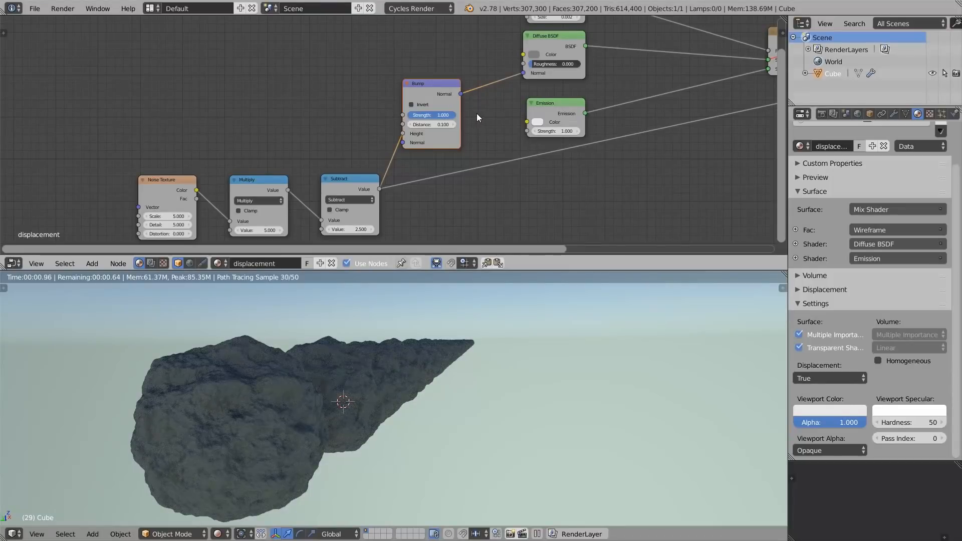
pyautogui.click(431, 125)
pyautogui.write('0.5')
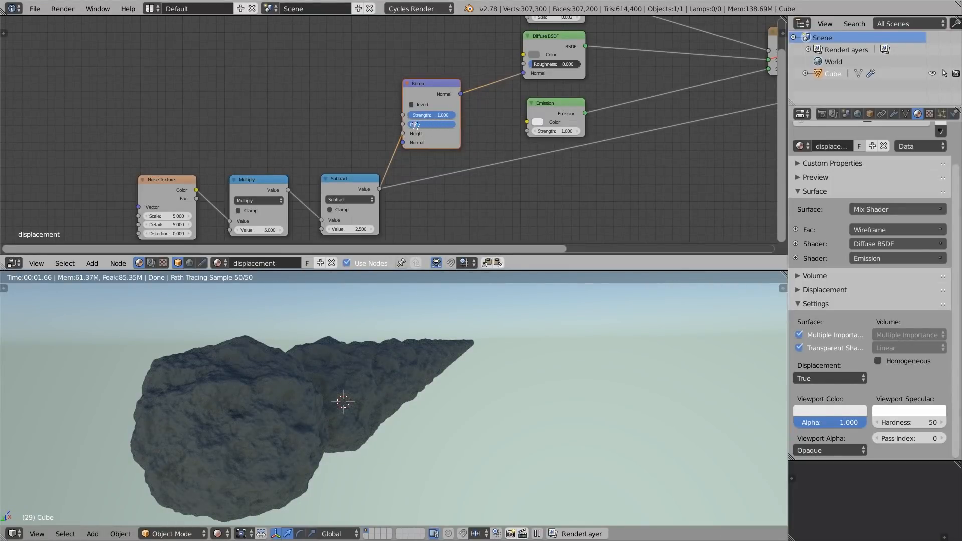
pyautogui.press('Return')
pyautogui.click(431, 124)
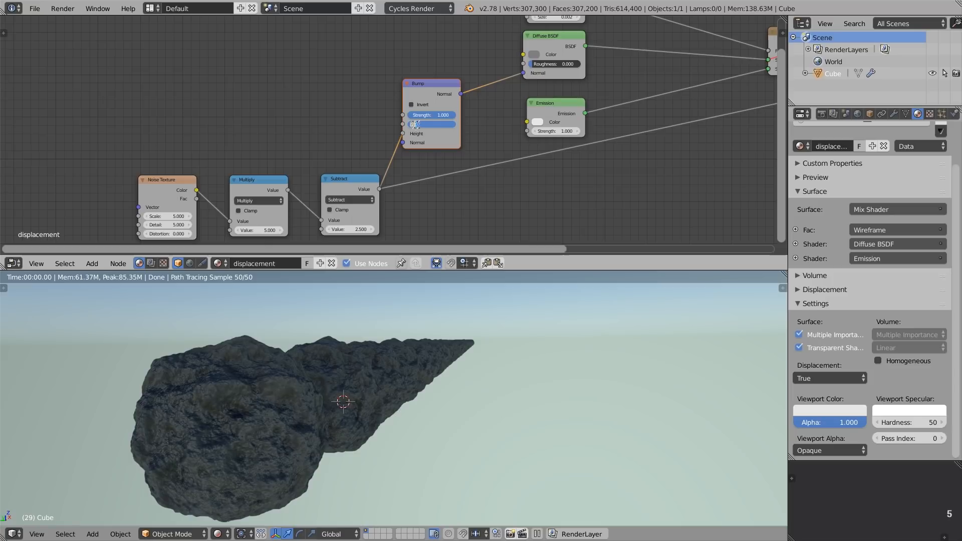
pyautogui.write('0.1')
pyautogui.press('Return')
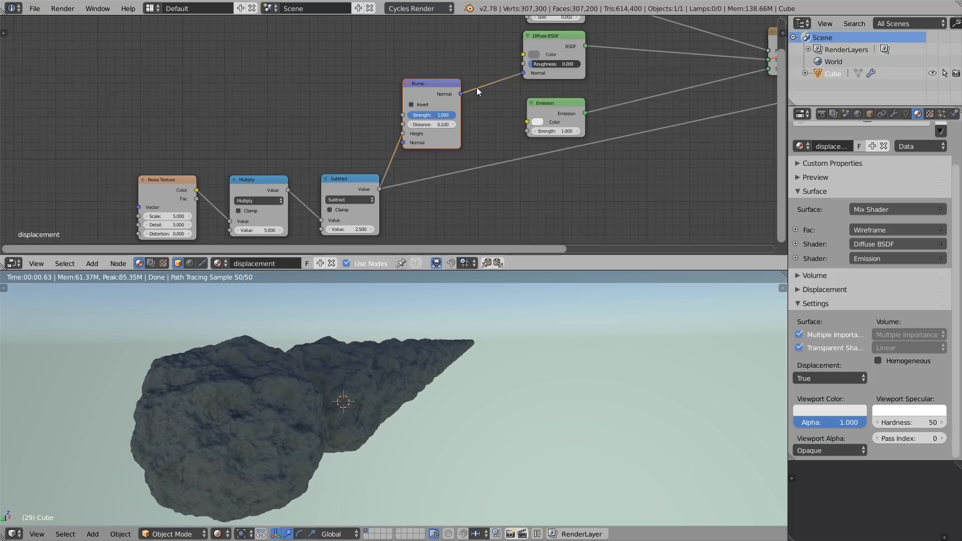
# Toggle muting of the Bump node to compare the displaced surface with and without bump, leaving it active
pyautogui.press('m')
pyautogui.press('m')
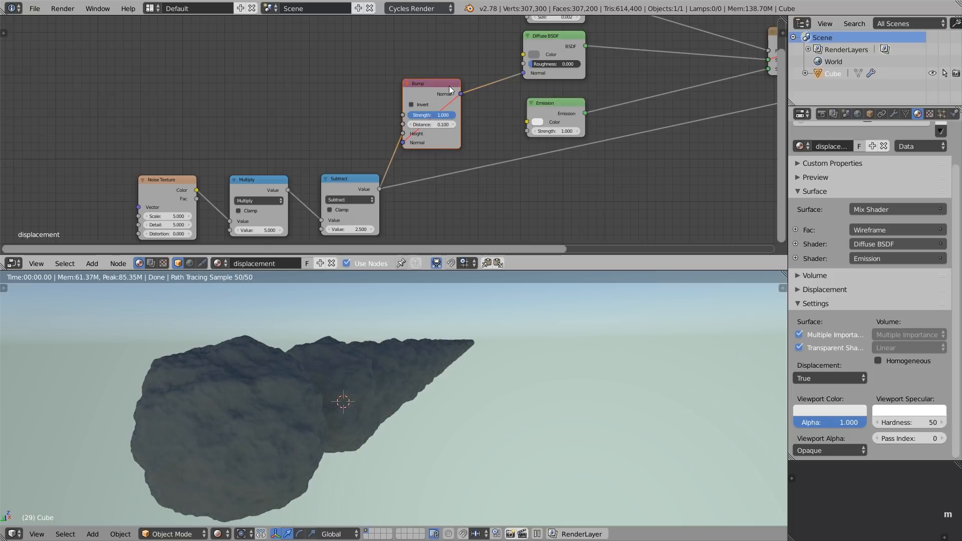
pyautogui.press('m')
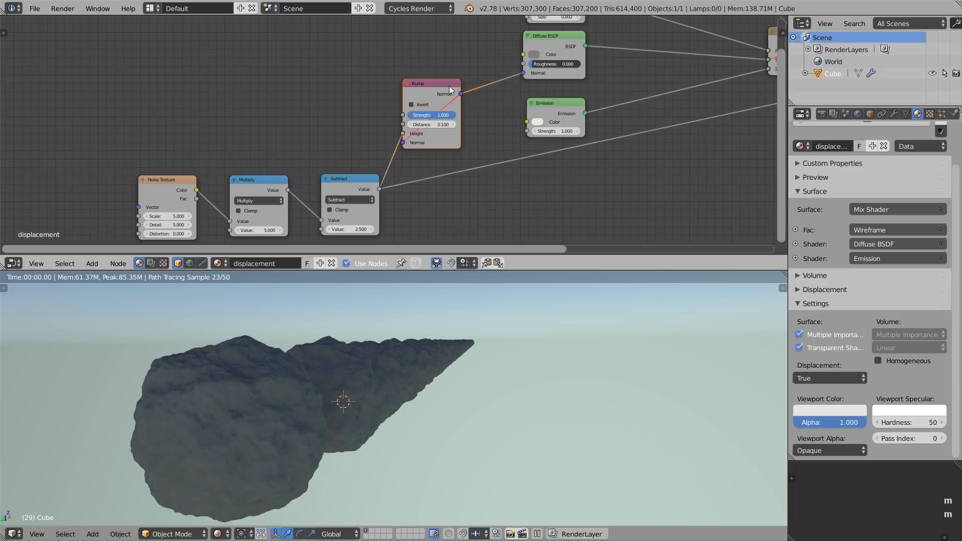
pyautogui.press('m')
# View the arrayed object in wireframe shading, and switch it to textured shading
pyautogui.press('z')
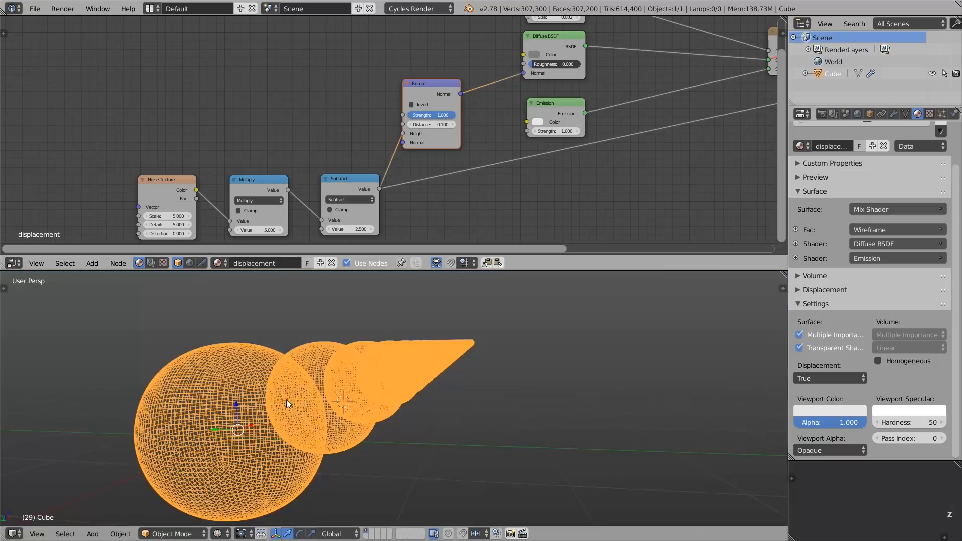
pyautogui.moveTo(282, 398); pyautogui.dragTo(275, 399, button='middle')
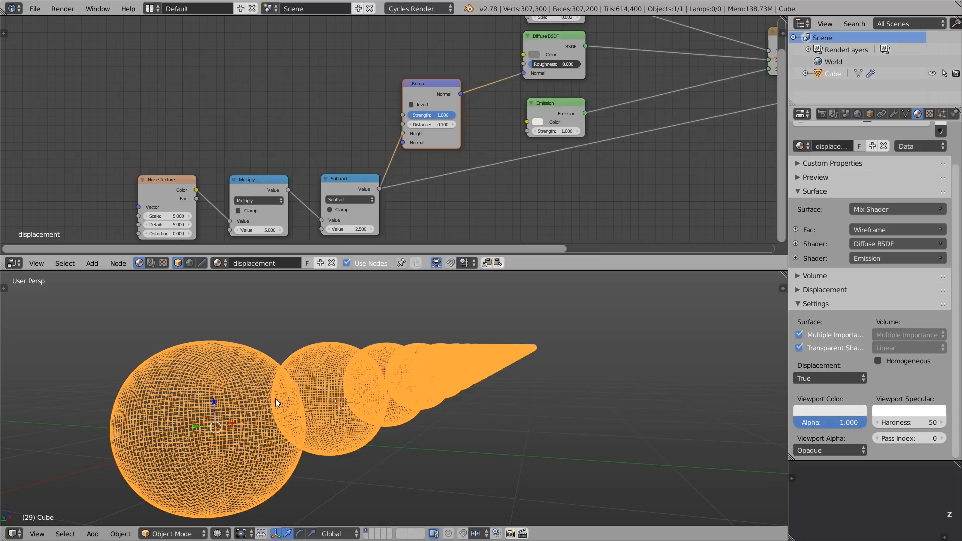
pyautogui.hotkey('alt', 'z')
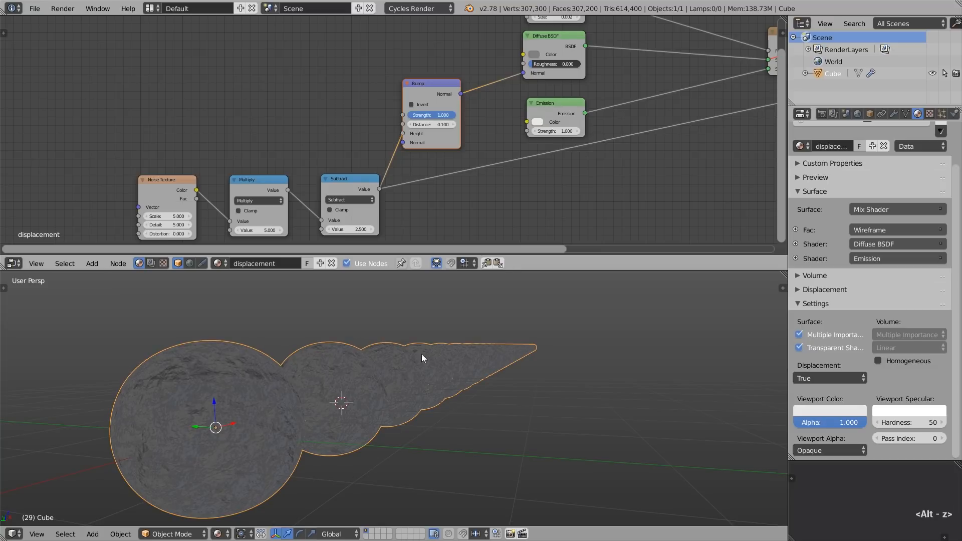
# Reduce the Subdivision Surface modifier's view levels to 0
pyautogui.click(893, 114)
pyautogui.click(799, 388)
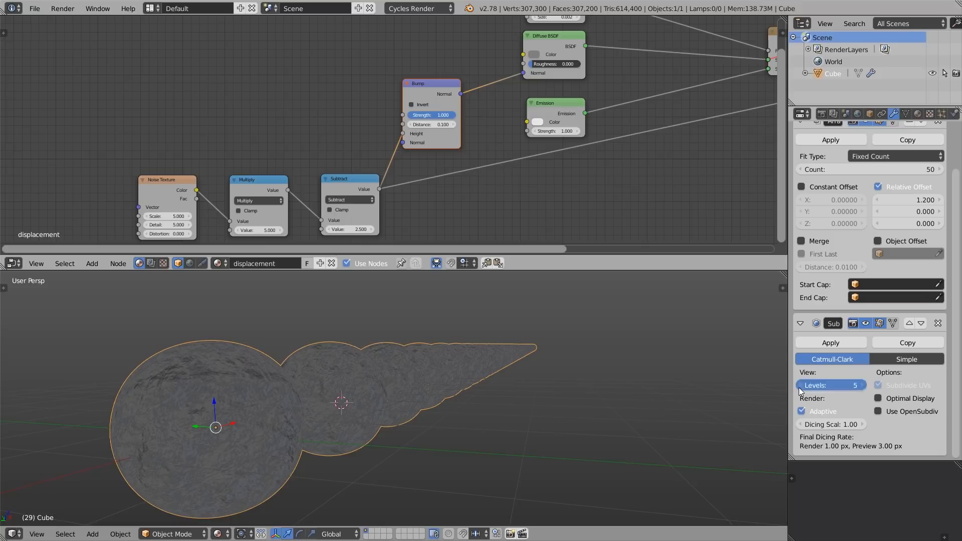
pyautogui.click(799, 388)
pyautogui.click(800, 388)
pyautogui.click(800, 388)
pyautogui.click(799, 388)
# Inspect the unsubdivided cube array in wireframe shading, and switch the viewport to rendered shading
pyautogui.scroll(-5, 484, 359)
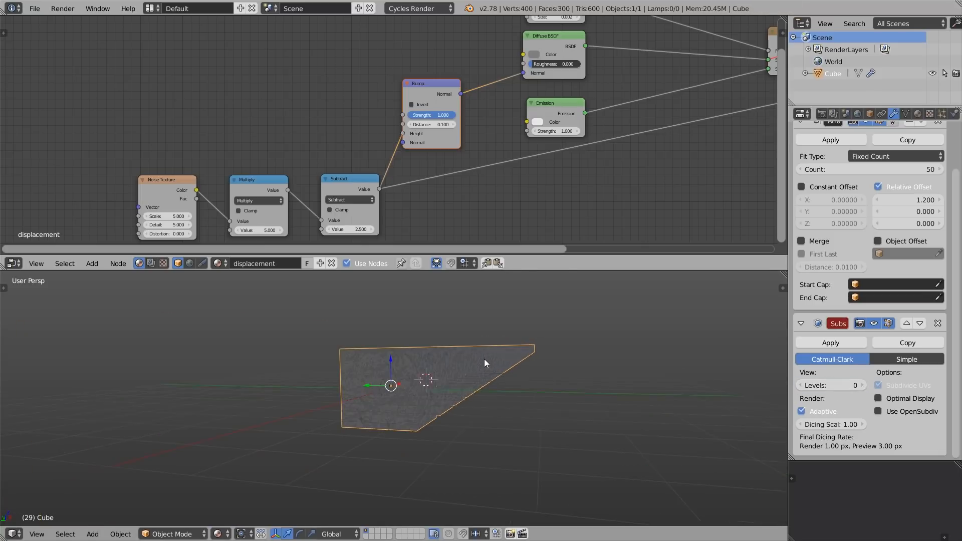
pyautogui.press('z')
pyautogui.scroll(4, 483, 364)
pyautogui.moveTo(482, 365); pyautogui.dragTo(470, 373, button='middle')
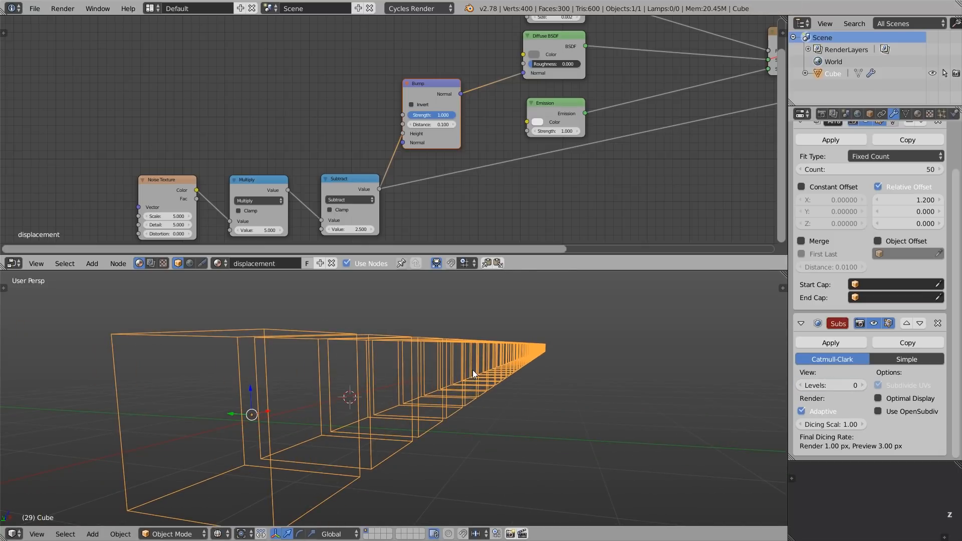
pyautogui.hotkey('shift', 'z')
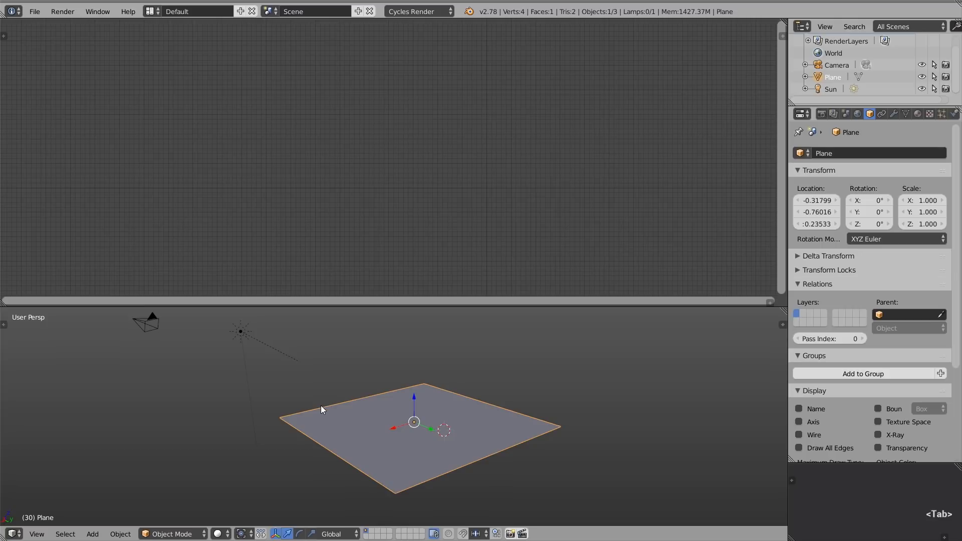
# Unwrap the plane's UVs in Edit Mode, and return to Object Mode
pyautogui.press('Tab')
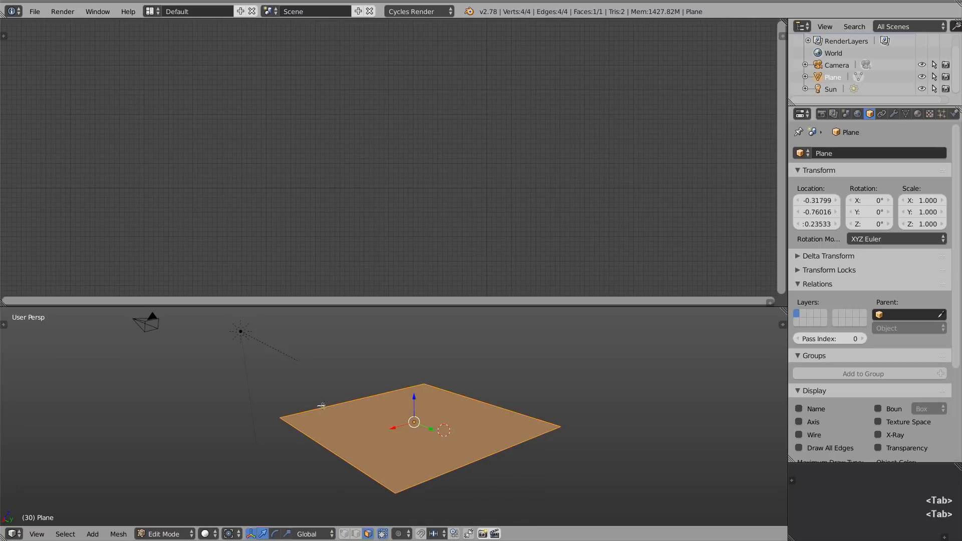
pyautogui.press('u')
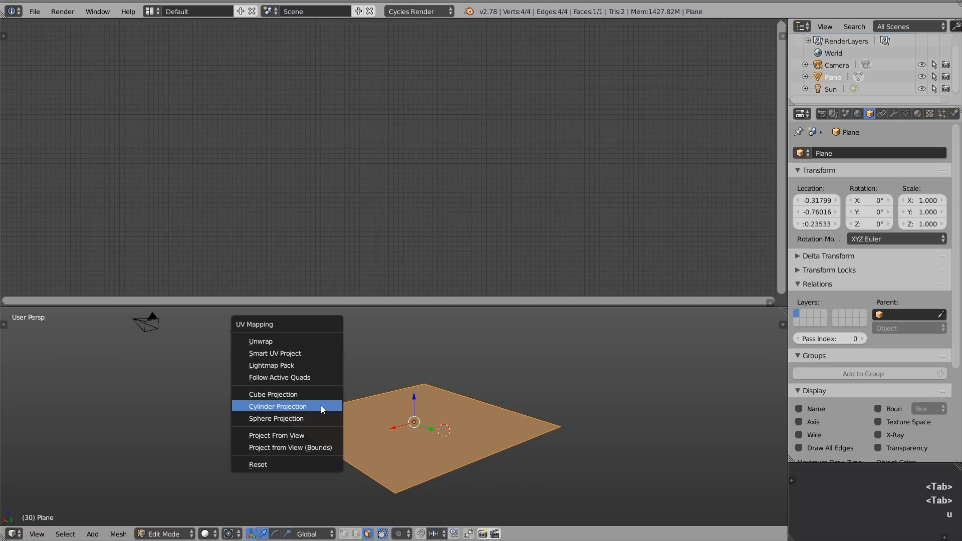
pyautogui.click(314, 341)
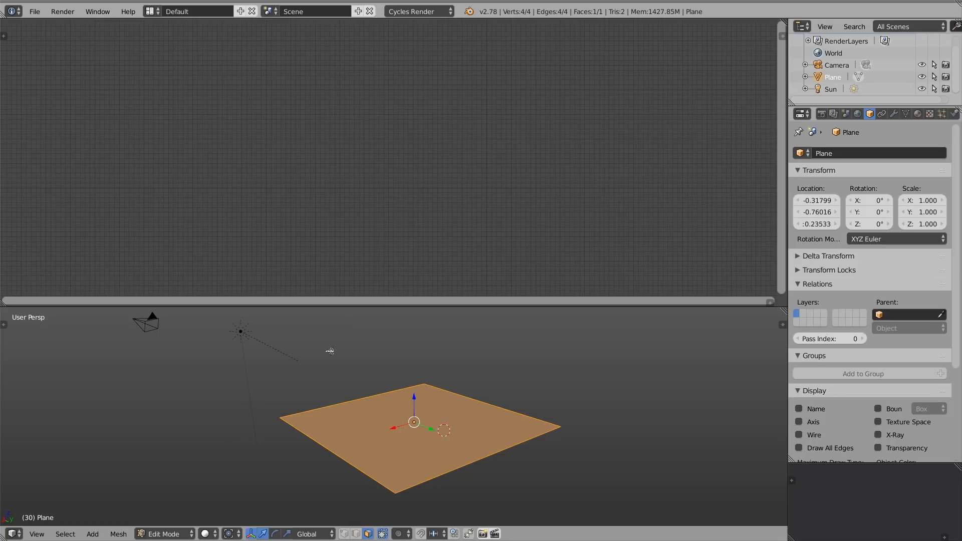
pyautogui.press('Tab')
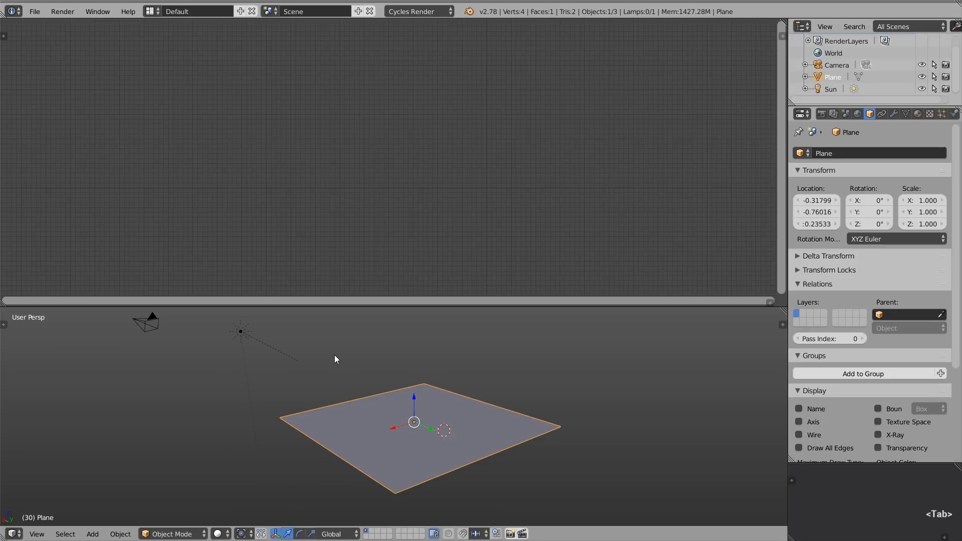
# Reveal the node editor's header and create a new material on the plane named displacement
pyautogui.click(770, 303)
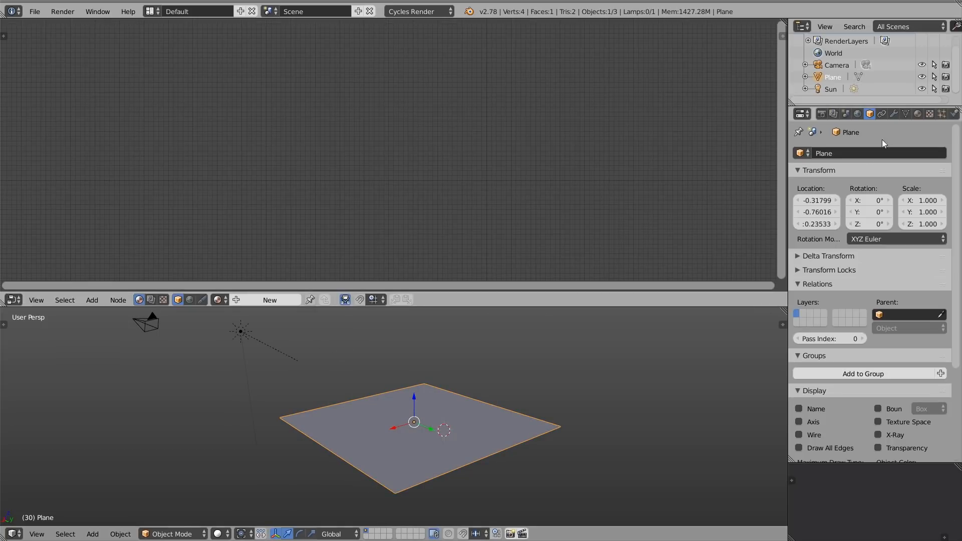
pyautogui.click(915, 113)
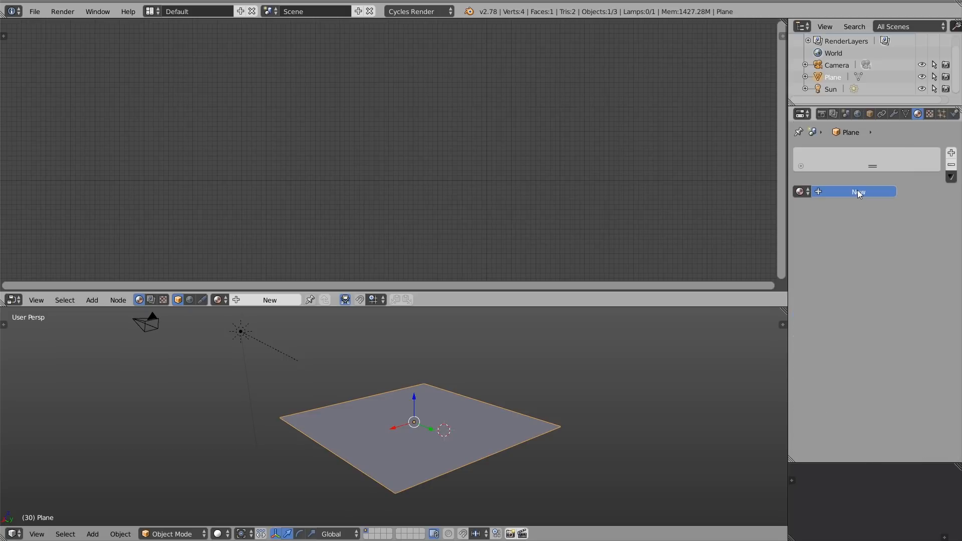
pyautogui.click(858, 192)
pyautogui.doubleClick(854, 157)
pyautogui.write('displacement')
pyautogui.press('Return')
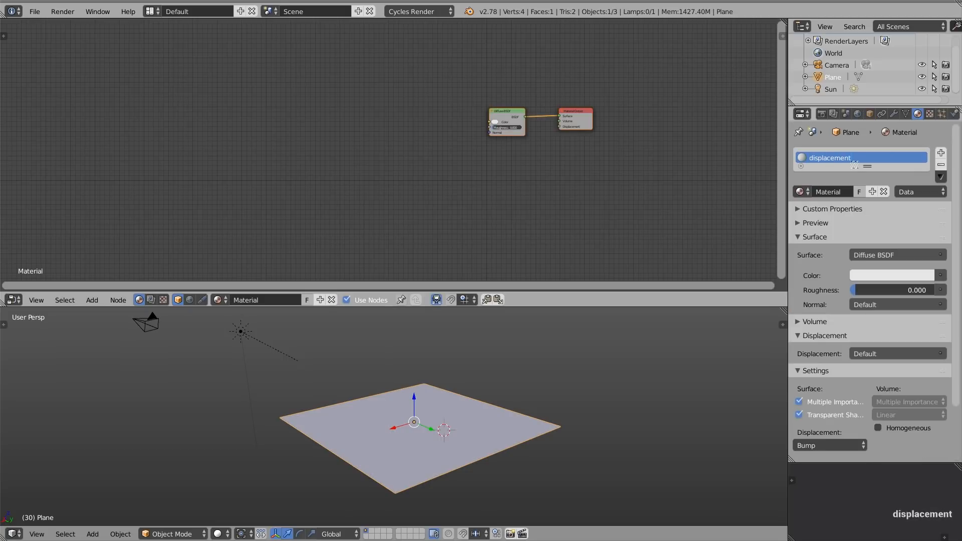
# Reposition the Diffuse BSDF and Material Output nodes together in the node editor
pyautogui.press('a')
pyautogui.press('a')
pyautogui.press('b')
pyautogui.moveTo(501, 101); pyautogui.dragTo(586, 138)
pyautogui.press('g')
pyautogui.click(495, 170)
pyautogui.click(421, 148)
pyautogui.scroll(8, 421, 135)
pyautogui.moveTo(421, 113); pyautogui.dragTo(447, 83, button='middle')
# Add an Image Texture node, placing it below and before the Diffuse BSDF node
pyautogui.hotkey('shift', 'a')
pyautogui.moveTo(284, 176)
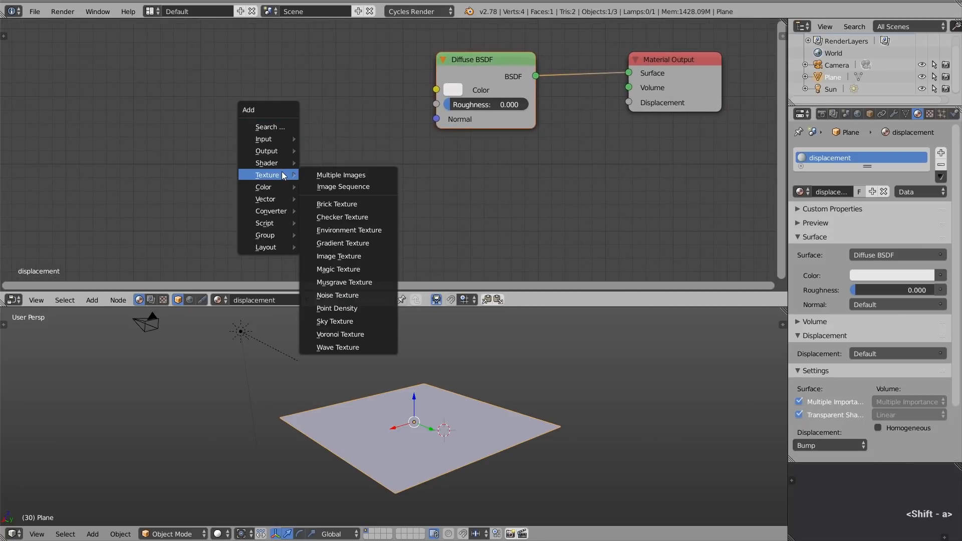
pyautogui.click(341, 257)
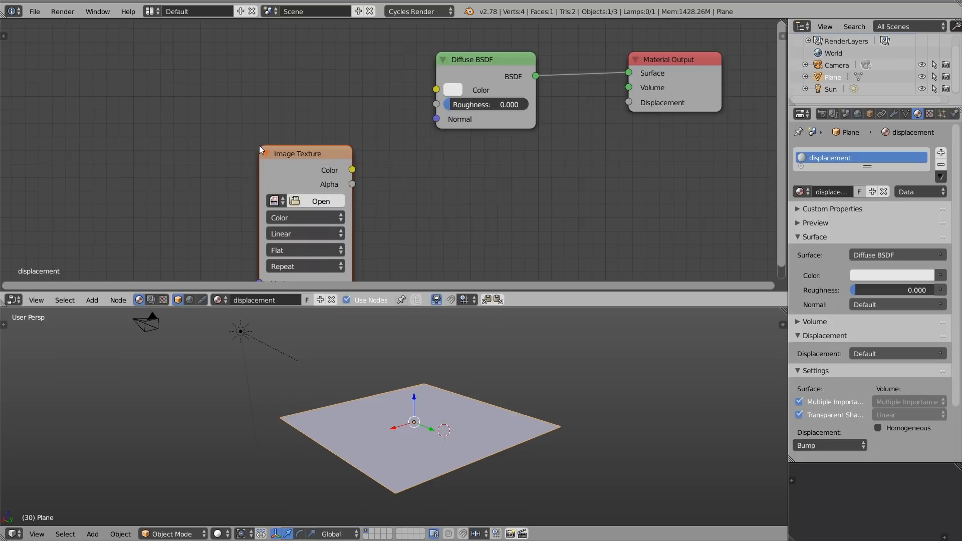
pyautogui.click(260, 146)
pyautogui.scroll(-1, 260, 146)
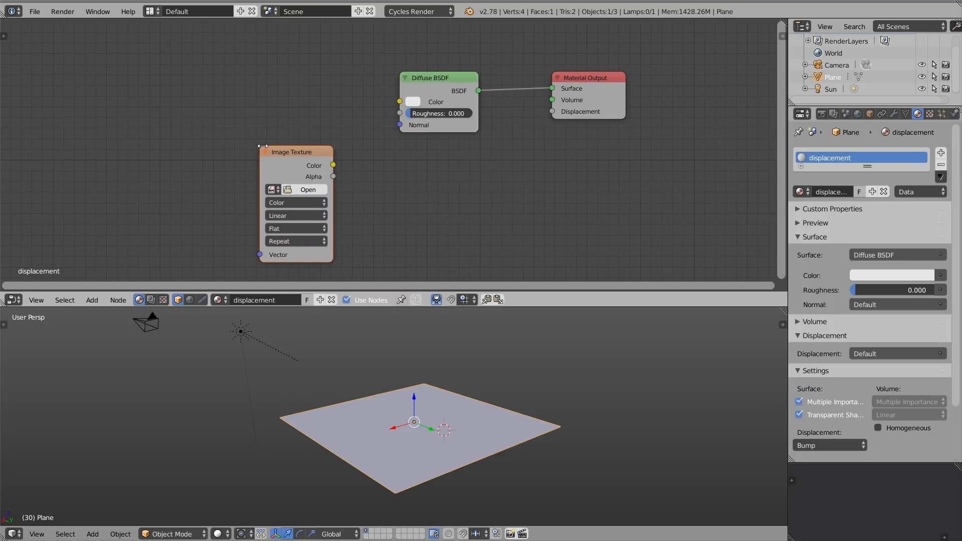
# Load terrain_heightmap_01.png into the Image Texture node, showing the image files as thumbnails
pyautogui.click(308, 190)
pyautogui.click(192, 114)
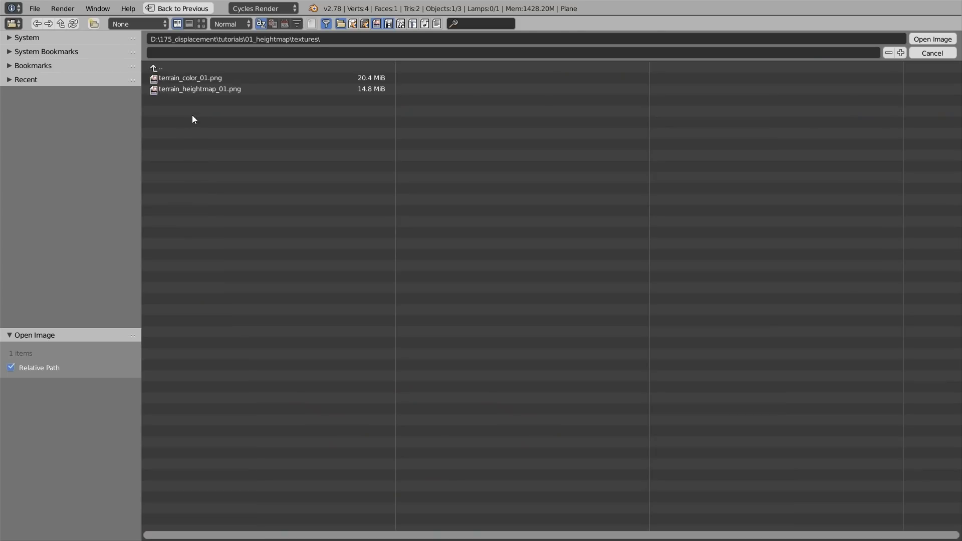
pyautogui.click(201, 24)
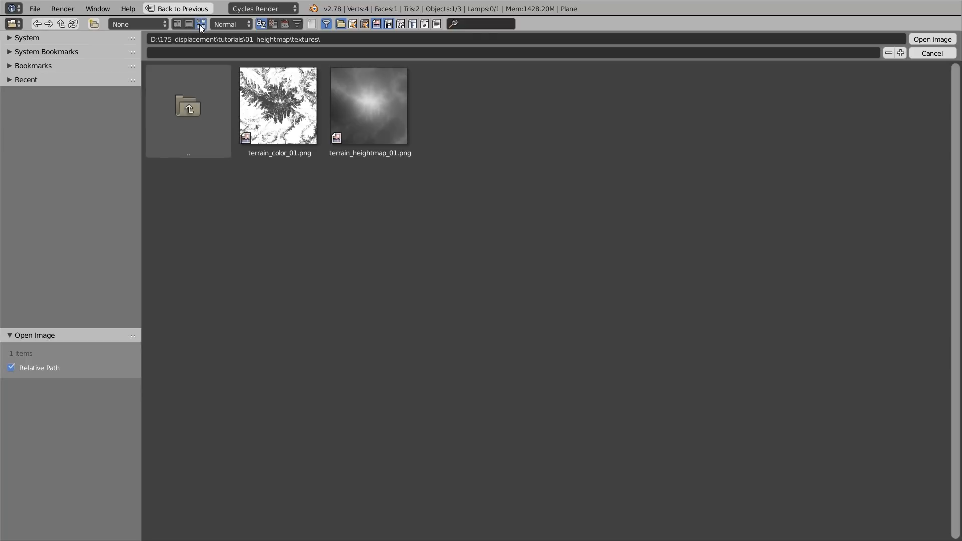
pyautogui.click(371, 107)
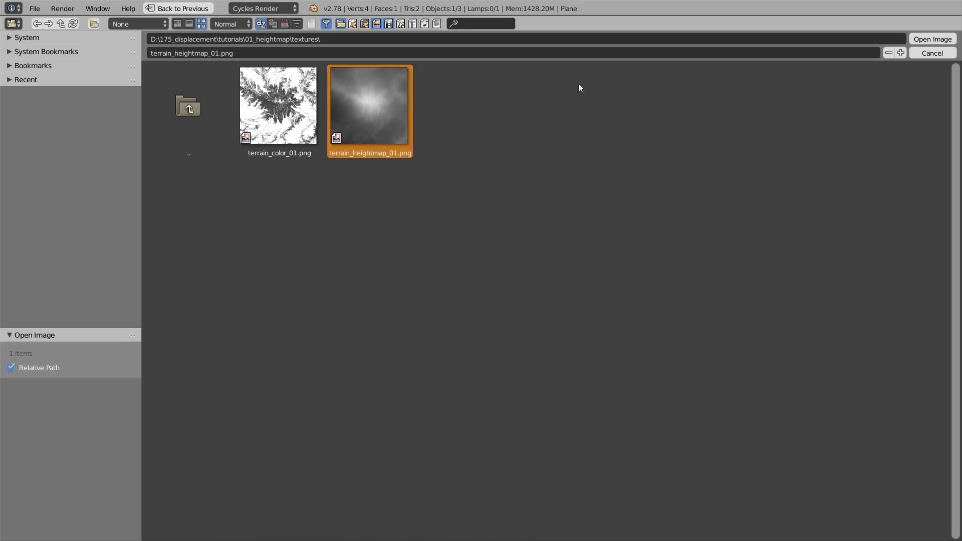
pyautogui.click(933, 39)
pyautogui.click(934, 40)
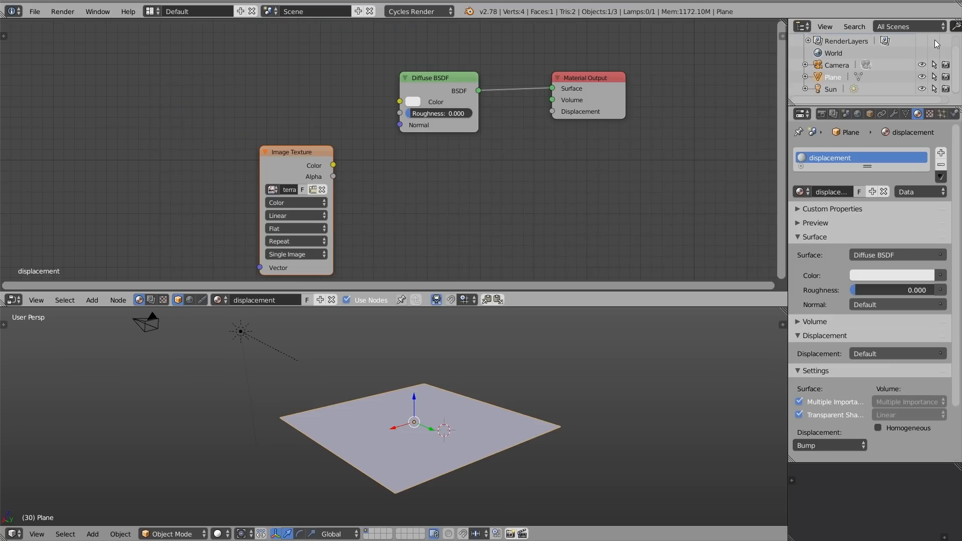
# Connect the Image Texture's Color output to the Material Output's Displacement input and show the viewport in rendered shading
pyautogui.moveTo(342, 165); pyautogui.dragTo(554, 112)
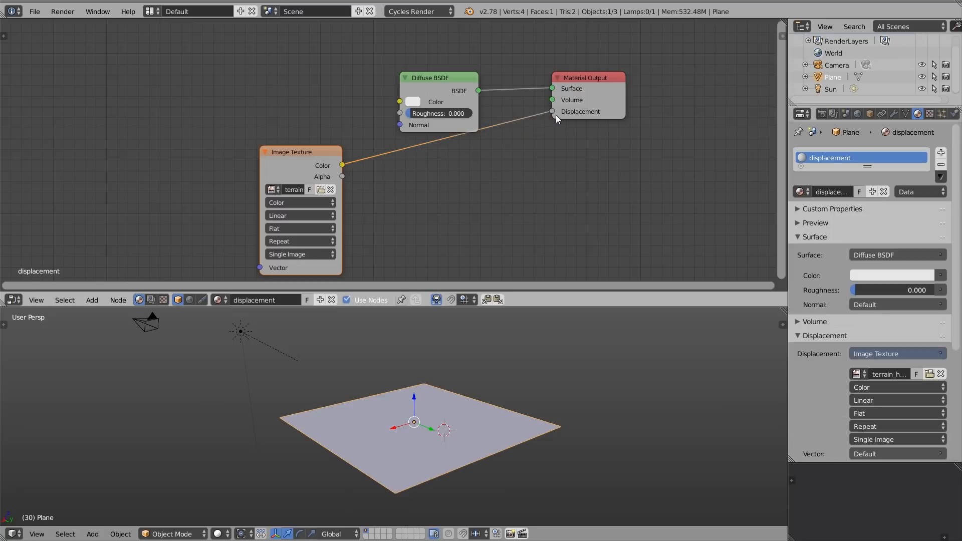
pyautogui.hotkey('shift', 'z')
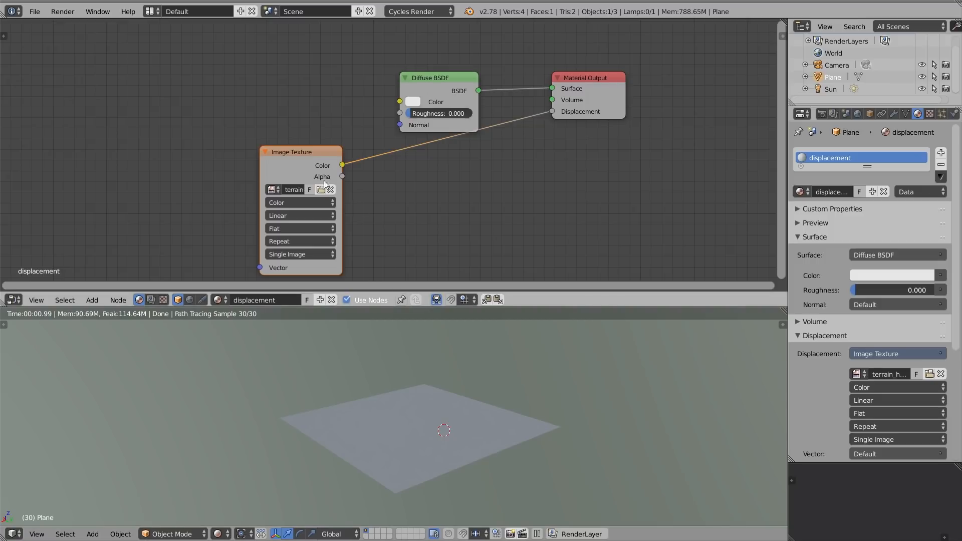
# Preview the heightmap texture on the plane through a temporary viewer, then return to the Diffuse BSDF output
pyautogui.keyDown('ctrl'); pyautogui.keyDown('shift'); pyautogui.click(310, 165); pyautogui.keyUp('shift'); pyautogui.keyUp('ctrl')
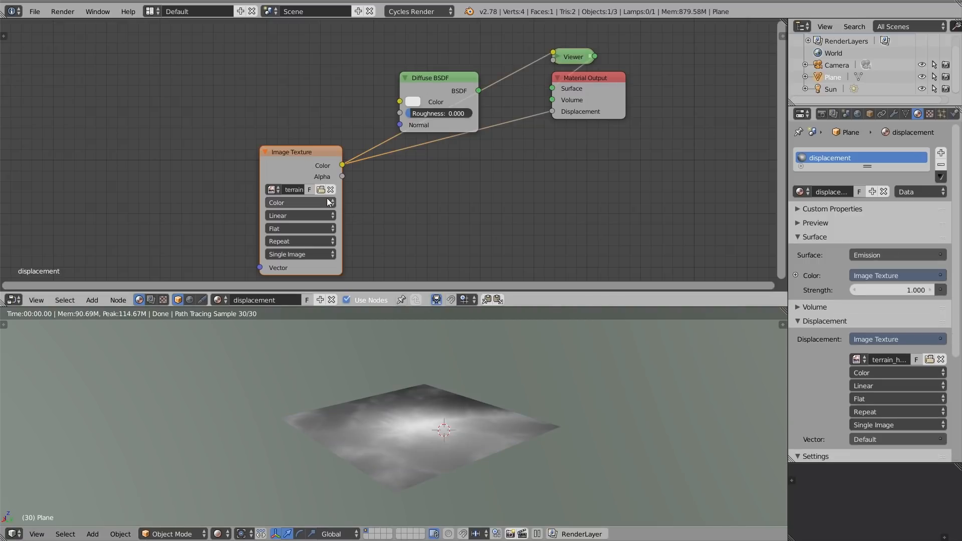
pyautogui.moveTo(422, 414); pyautogui.dragTo(418, 419, button='middle')
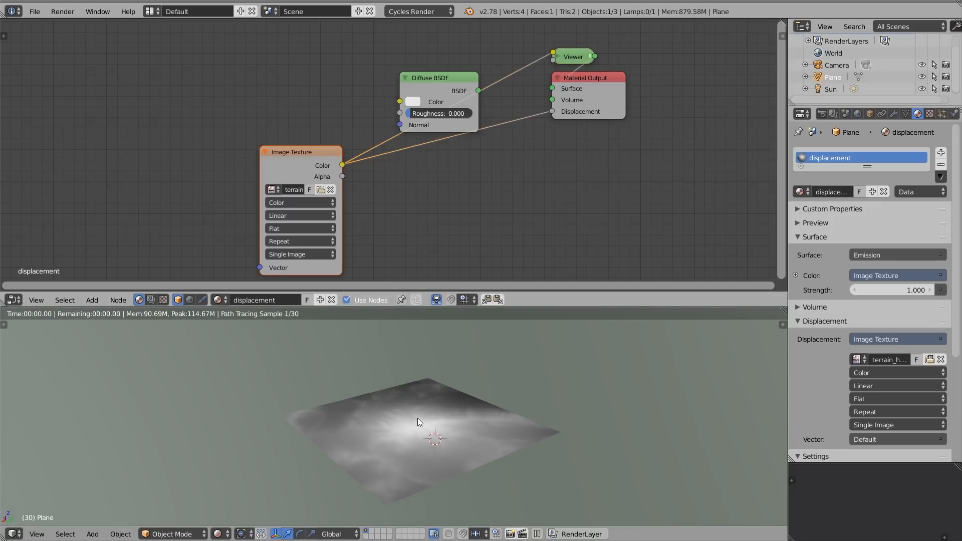
pyautogui.keyDown('ctrl'); pyautogui.keyDown('shift'); pyautogui.click(441, 85); pyautogui.keyUp('shift'); pyautogui.keyUp('ctrl')
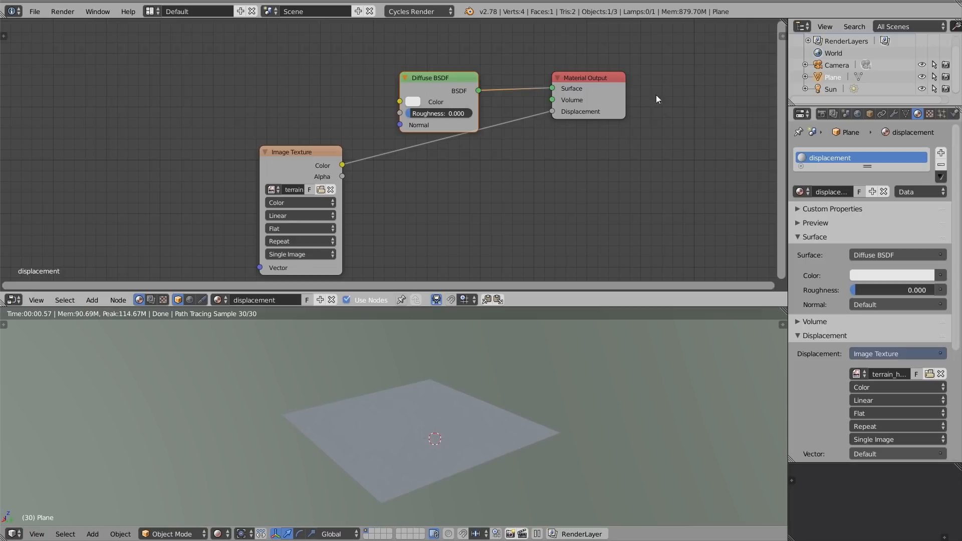
# Add a Subdivision Surface modifier to the plane with Simple subdivision and Adaptive enabled, refreshing the rendered mesh
pyautogui.click(893, 114)
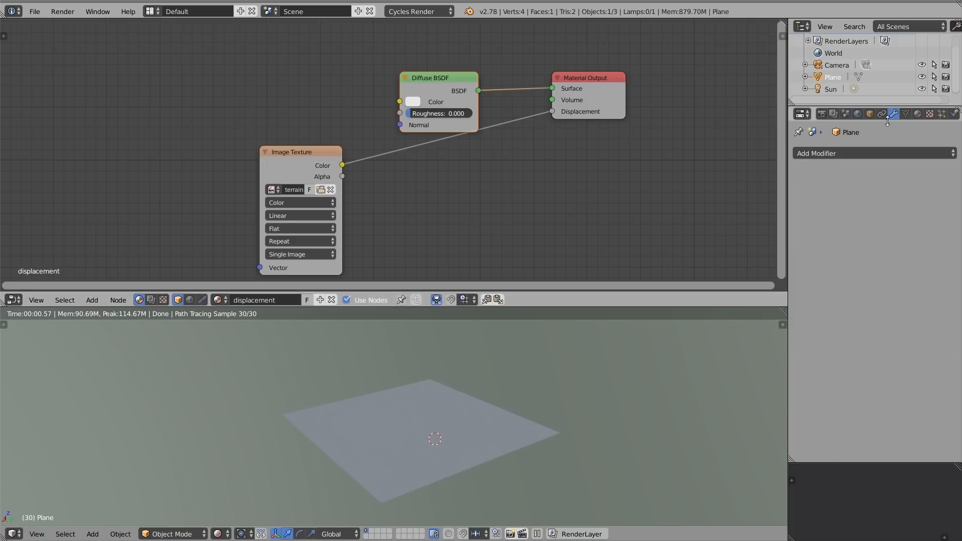
pyautogui.click(862, 152)
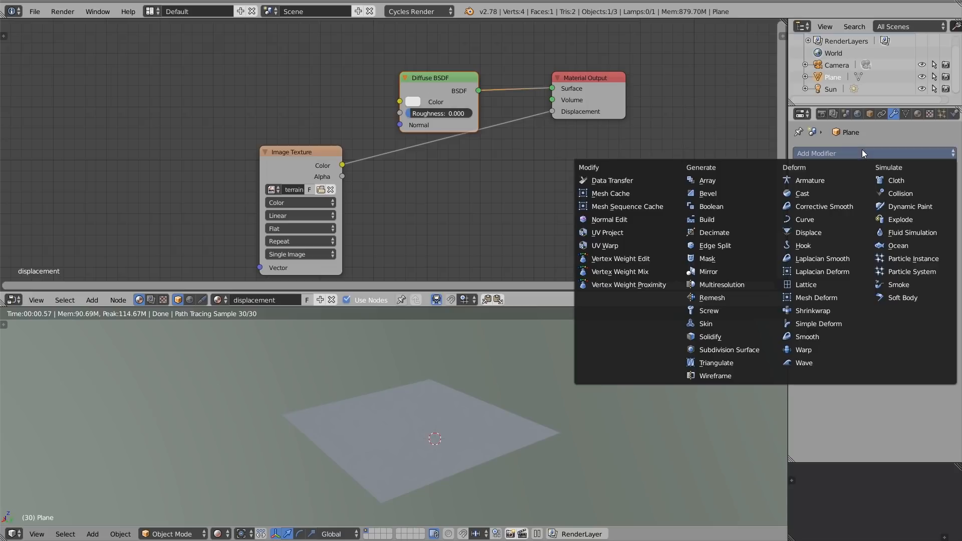
pyautogui.click(744, 350)
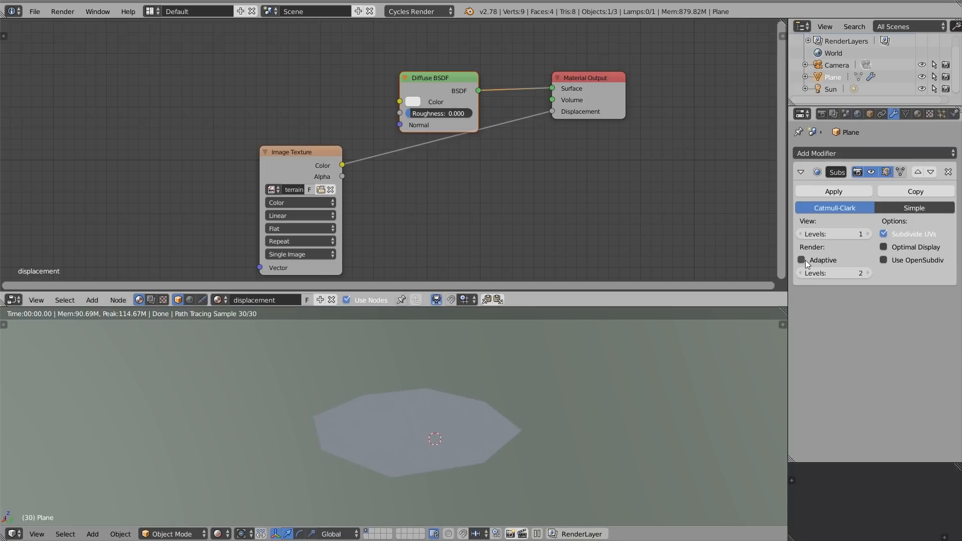
pyautogui.click(897, 208)
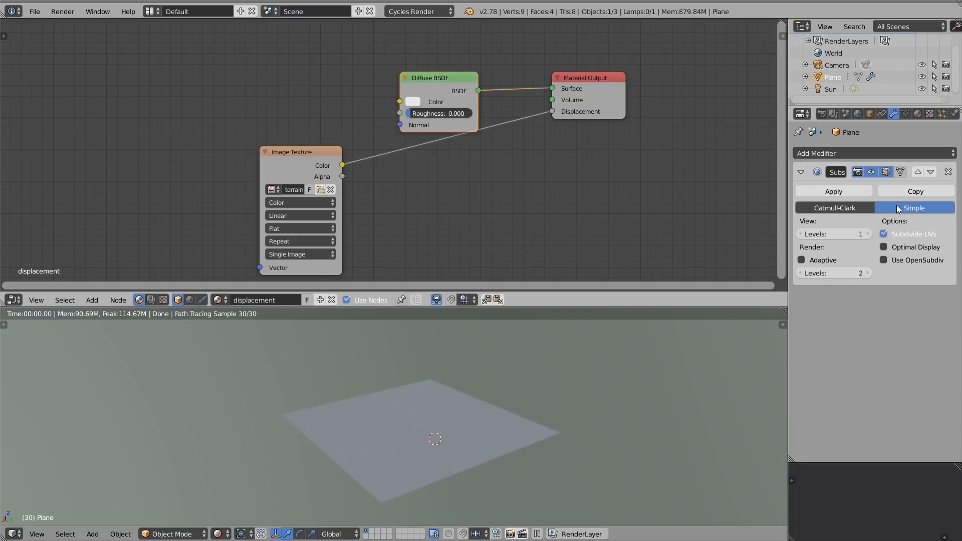
pyautogui.click(828, 261)
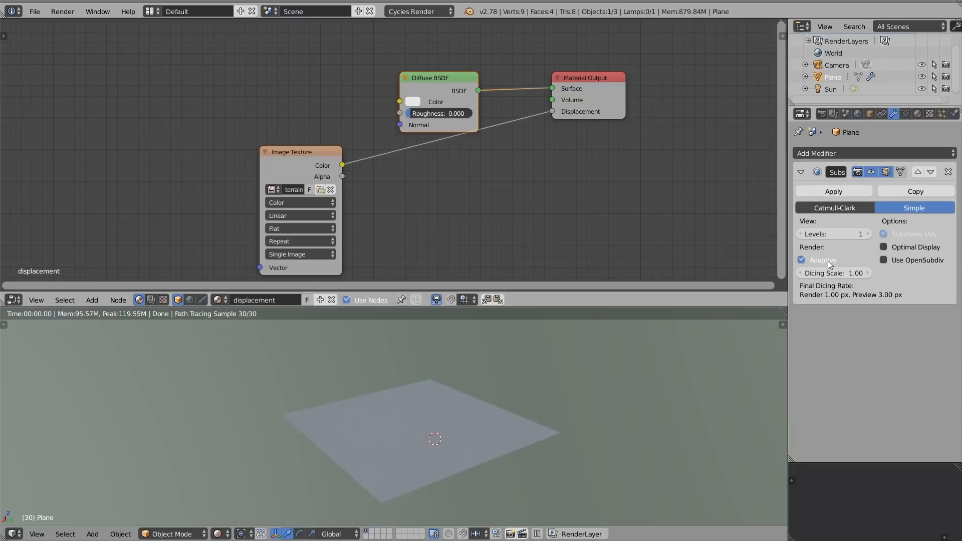
pyautogui.press('Tab')
pyautogui.press('Tab')
# Set the displacement material's displacement method to True and refresh the rendered mesh
pyautogui.click(917, 114)
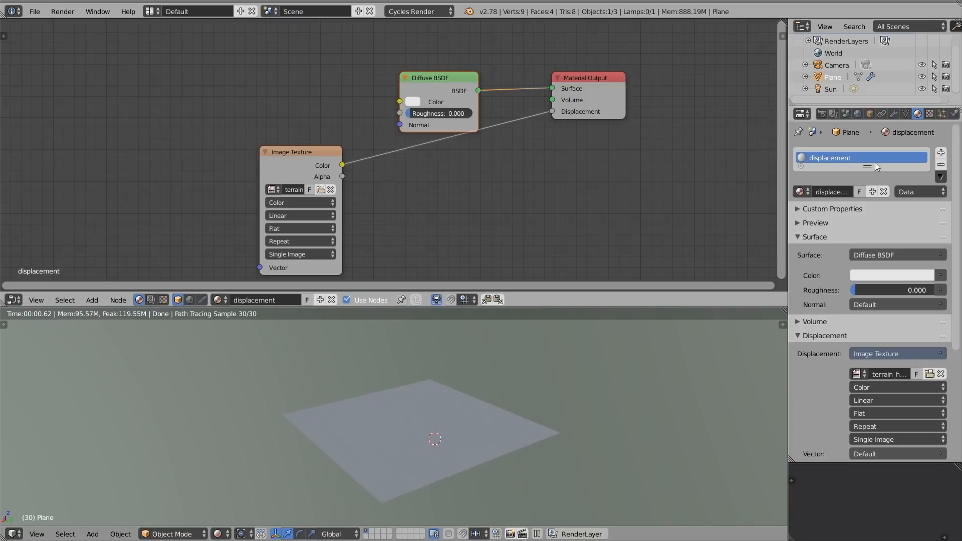
pyautogui.click(820, 335)
pyautogui.scroll(-2, 820, 346)
pyautogui.click(820, 380)
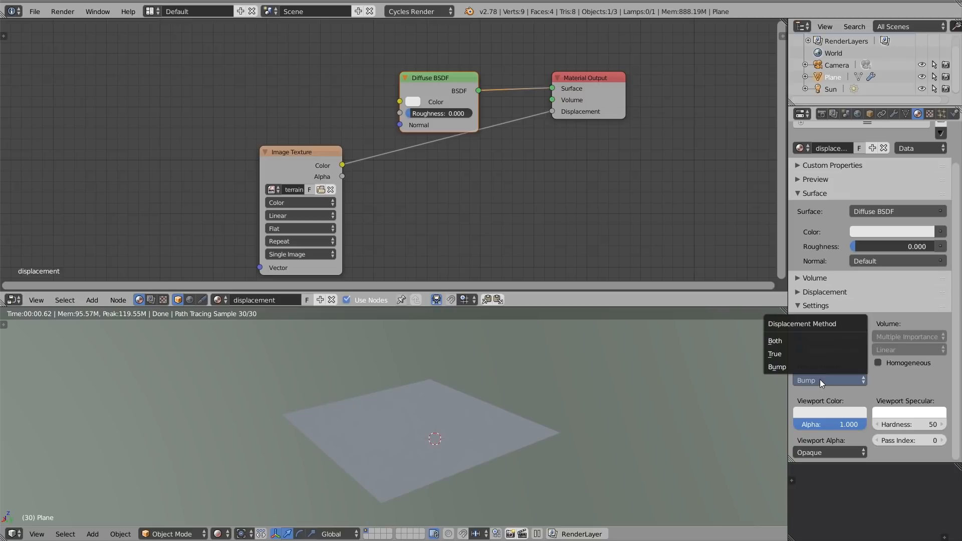
pyautogui.click(814, 353)
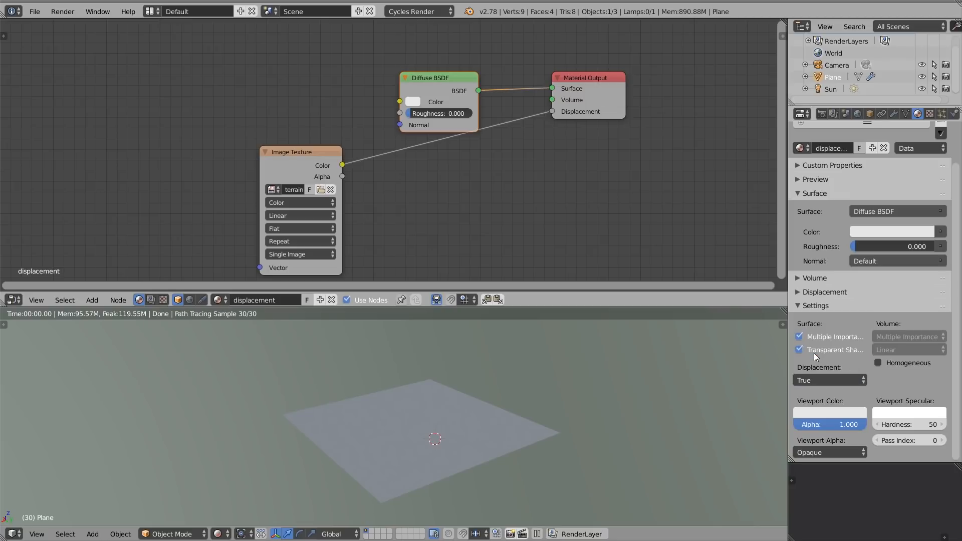
pyautogui.press('Tab')
pyautogui.press('Tab')
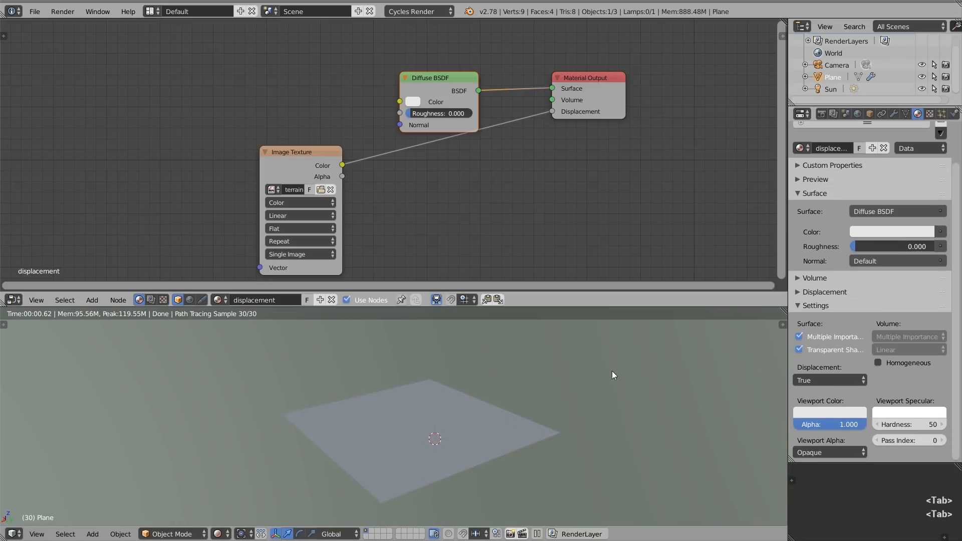
# Insert a Math node set to Multiply between the Image Texture and the Material Output's Displacement input
pyautogui.hotkey('shift', 'a')
pyautogui.moveTo(394, 205)
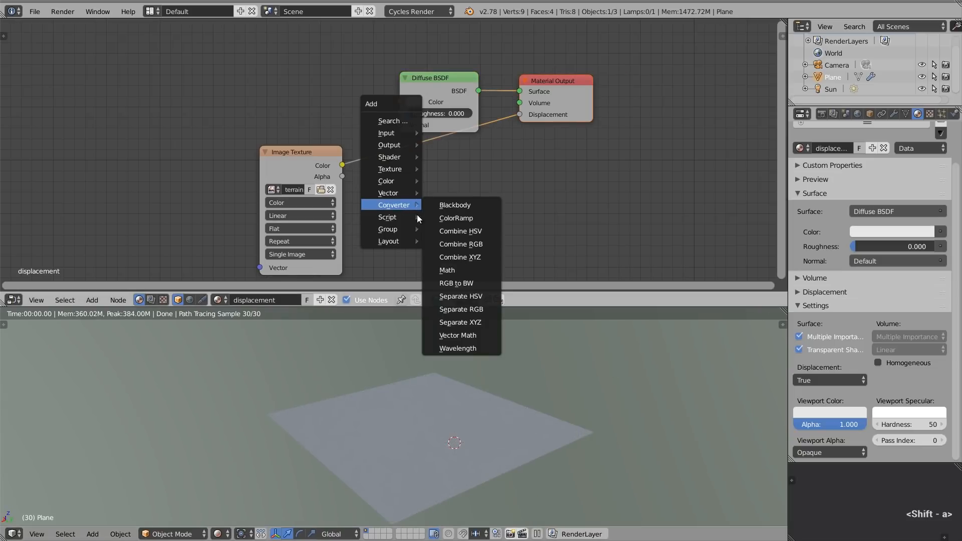
pyautogui.click(437, 269)
pyautogui.click(370, 142)
pyautogui.click(410, 173)
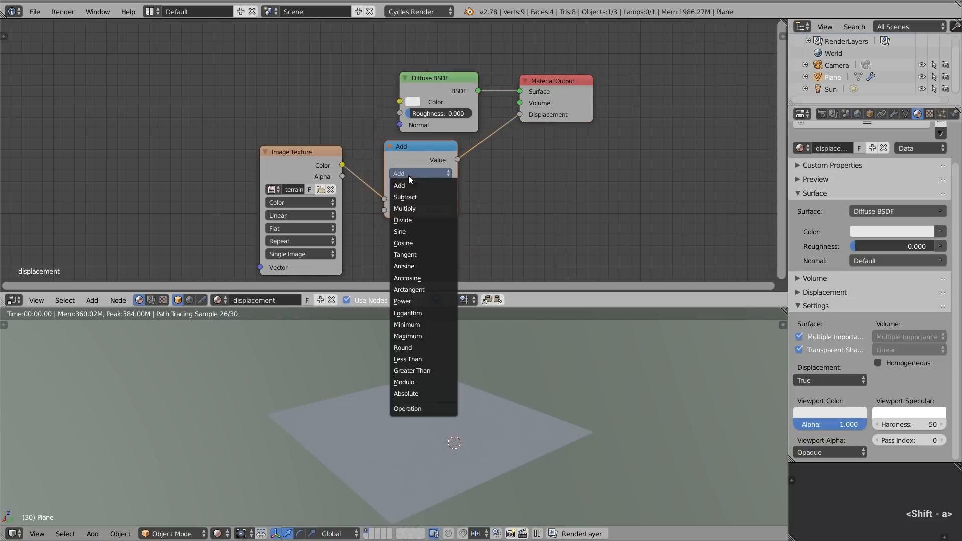
pyautogui.click(410, 208)
# Set the Multiply node's second value to 5 and refresh the rendered displacement
pyautogui.click(416, 211)
pyautogui.write('5')
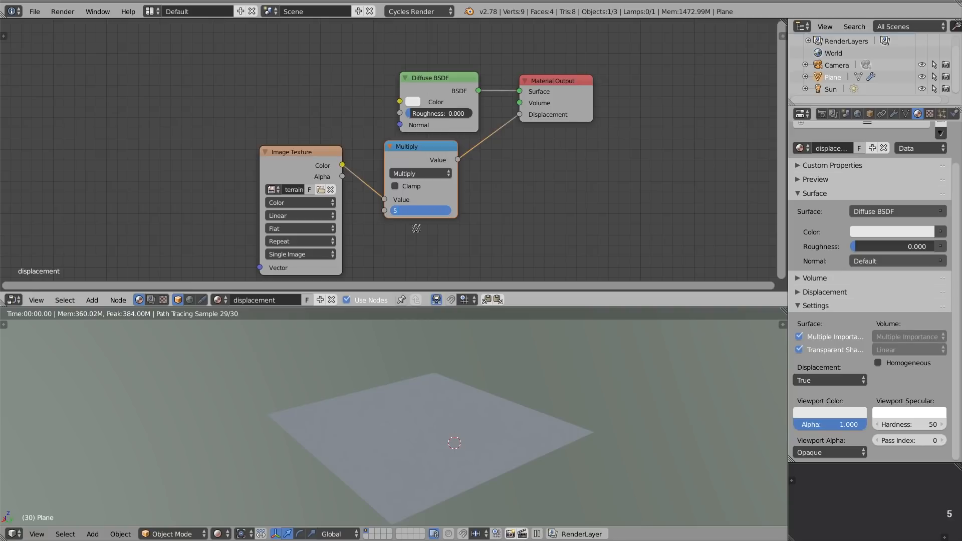
pyautogui.press('Tab')
pyautogui.press('Tab')
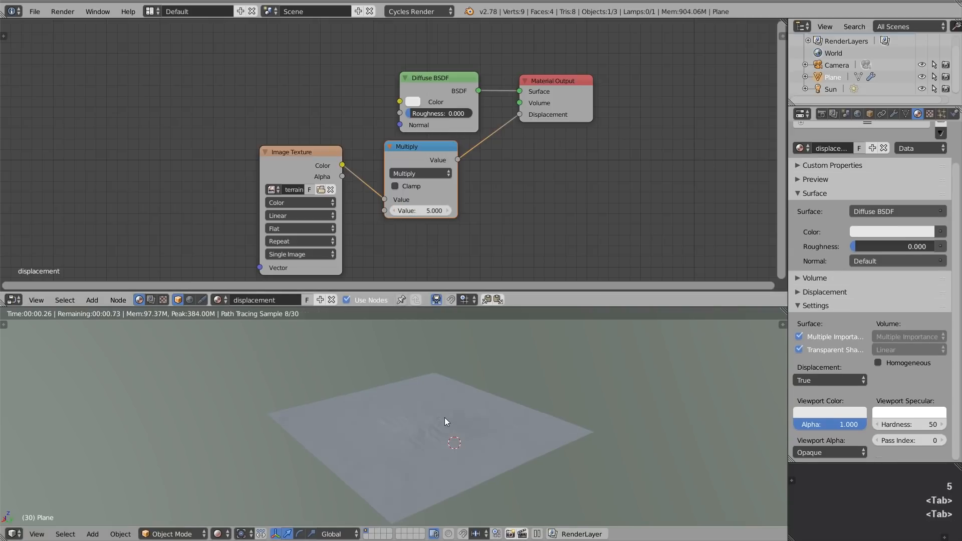
# Set the Multiply node's second value to 55, refresh the displacement, and compare the rendered terrain with the unrendered plane
pyautogui.write('55')
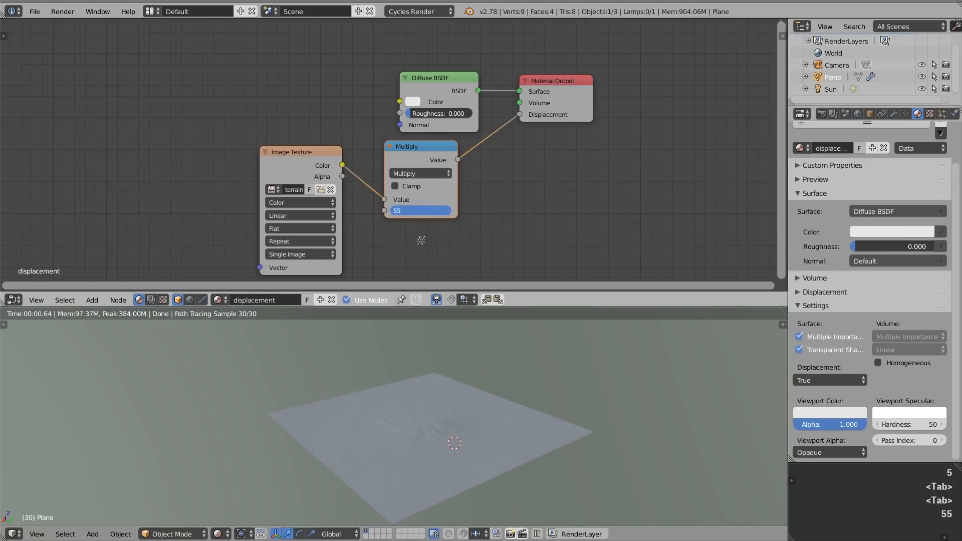
pyautogui.press('Tab')
pyautogui.press('Tab')
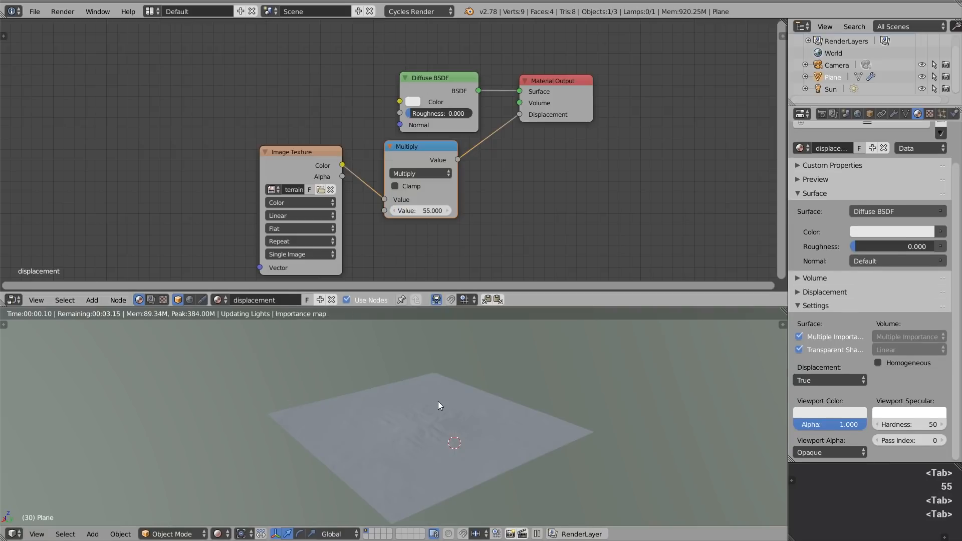
pyautogui.moveTo(438, 403); pyautogui.dragTo(411, 392, button='middle')
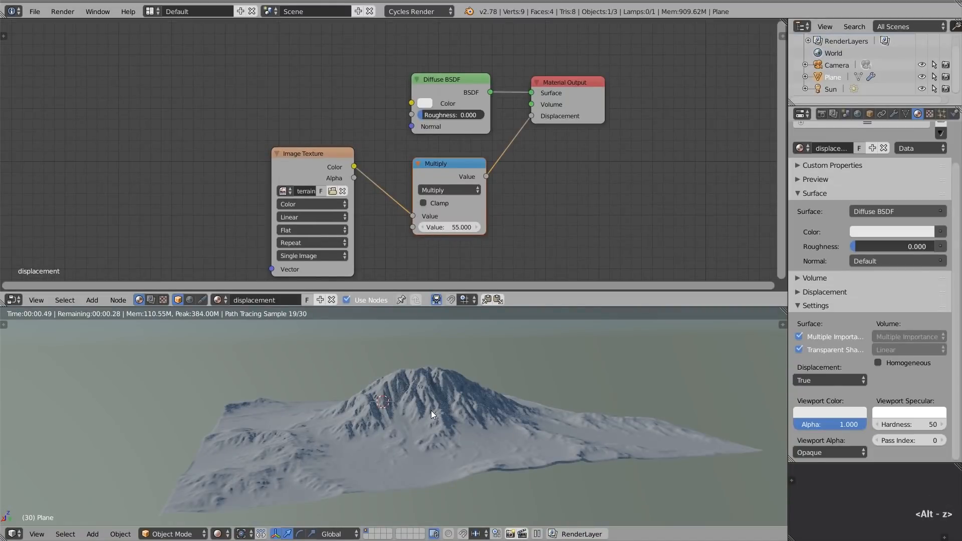
pyautogui.hotkey('alt', 'z')
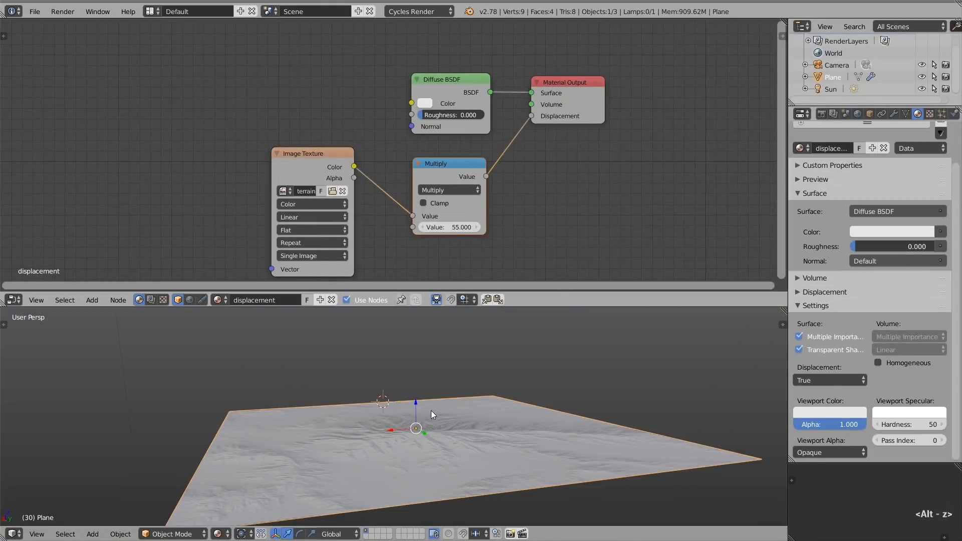
pyautogui.hotkey('shift', 'z')
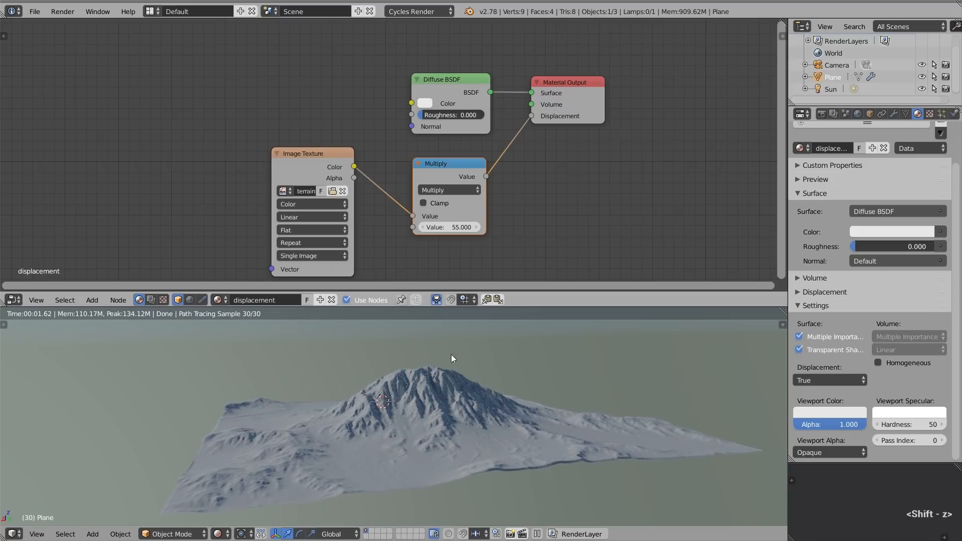
# Insert a second Math node set to Subtract between the Multiply node and the Material Output's Displacement input
pyautogui.hotkey('shift', 'a')
pyautogui.moveTo(480, 175)
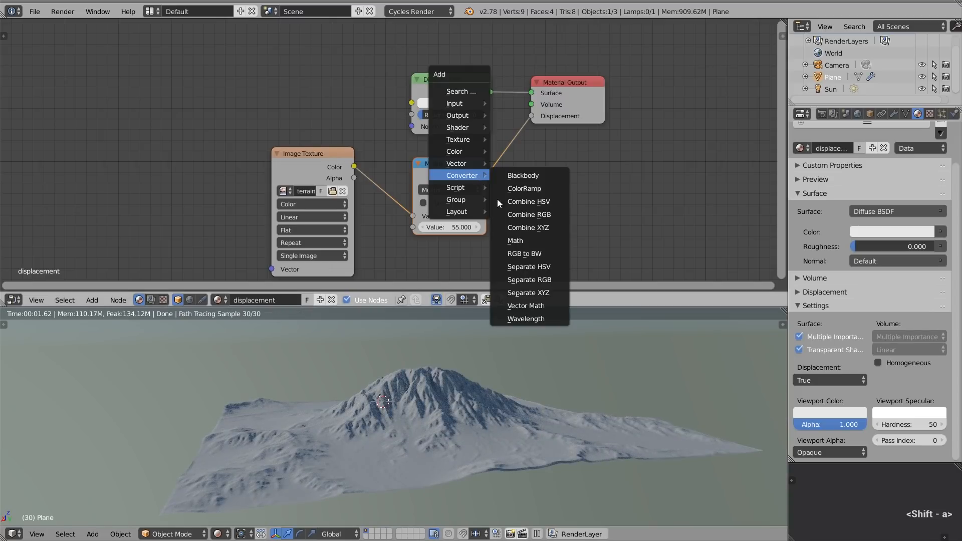
pyautogui.click(507, 249)
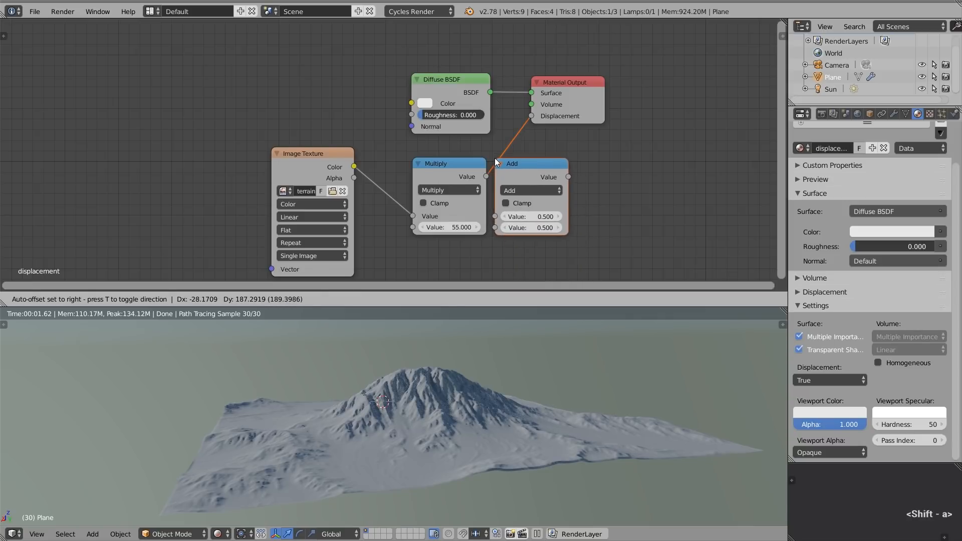
pyautogui.click(494, 158)
pyautogui.click(544, 191)
pyautogui.click(552, 214)
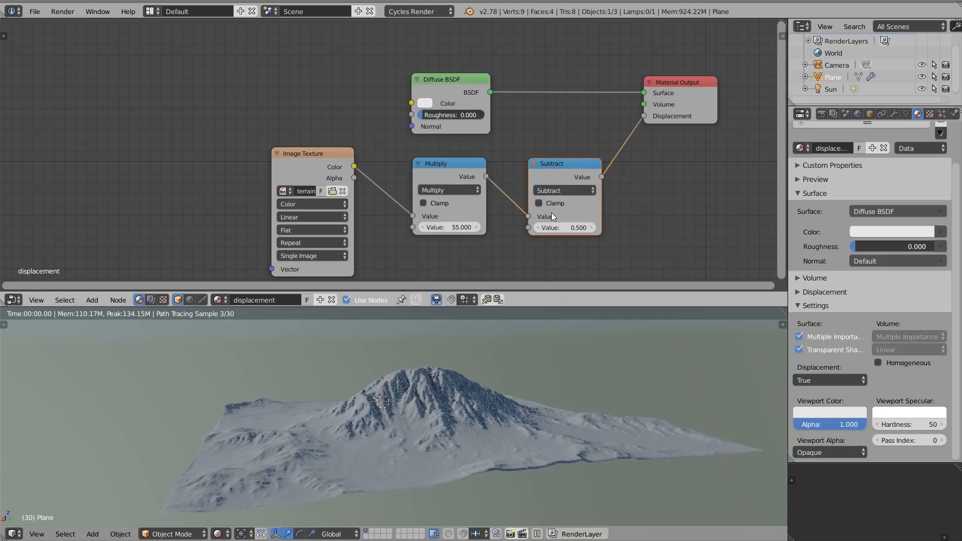
# Set the Subtract node's second value to 22.5, refresh the displacement, and compare the terrain's height with the unrendered plane
pyautogui.click(559, 228)
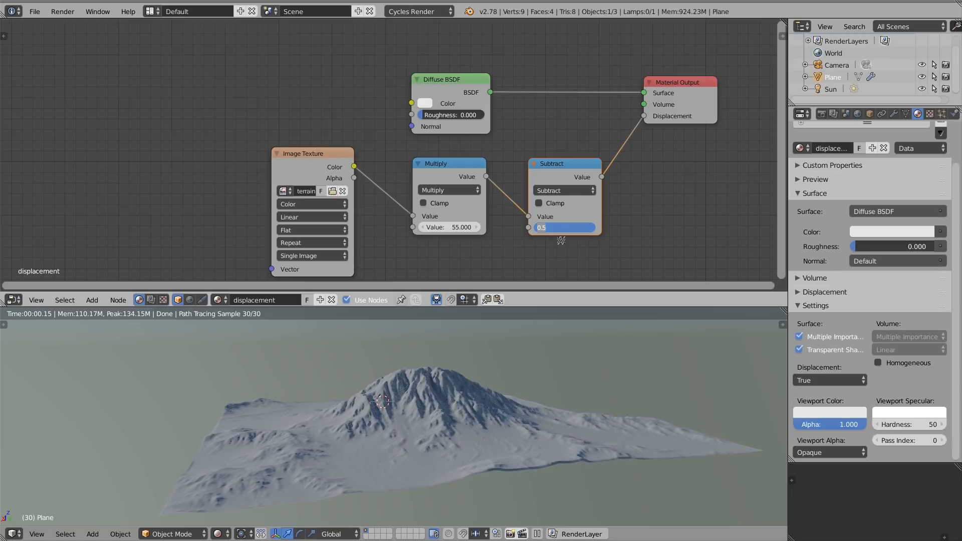
pyautogui.write('22.5')
pyautogui.press('Return')
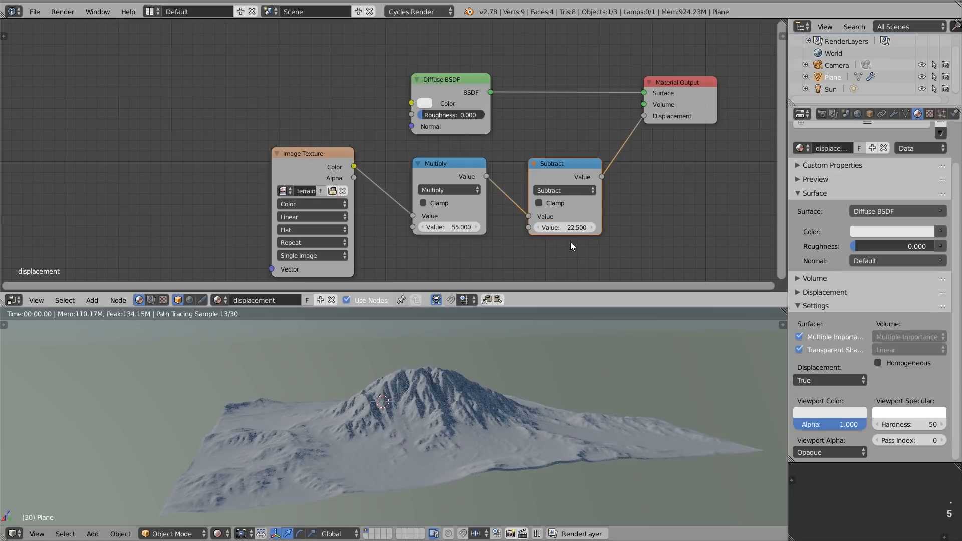
pyautogui.press('Tab')
pyautogui.press('Tab')
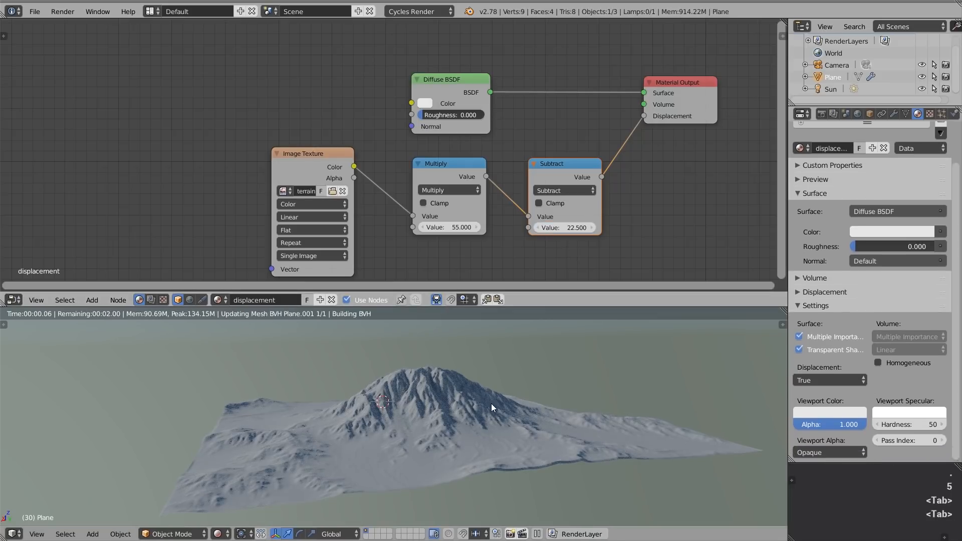
pyautogui.moveTo(489, 445); pyautogui.dragTo(497, 424, button='middle')
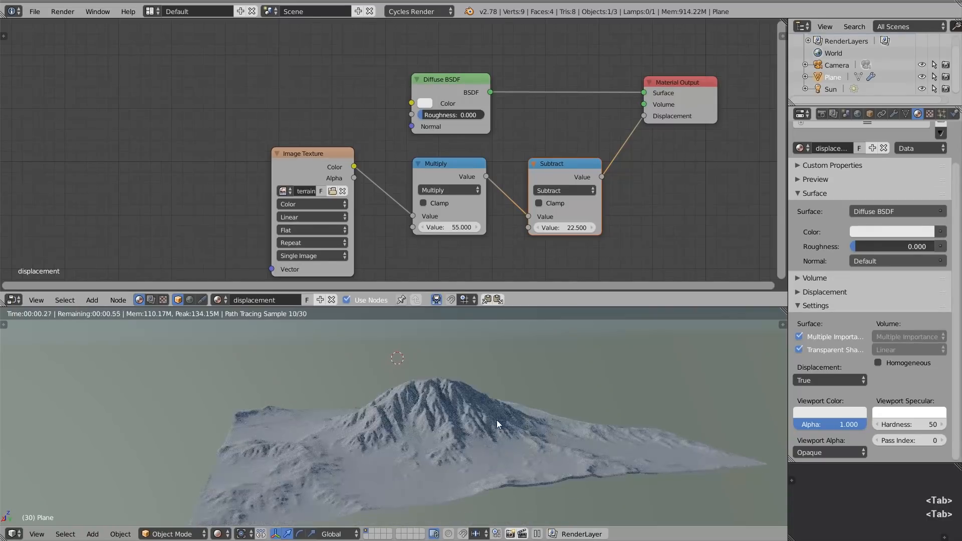
pyautogui.hotkey('alt', 'z')
pyautogui.hotkey('shift', 'z')
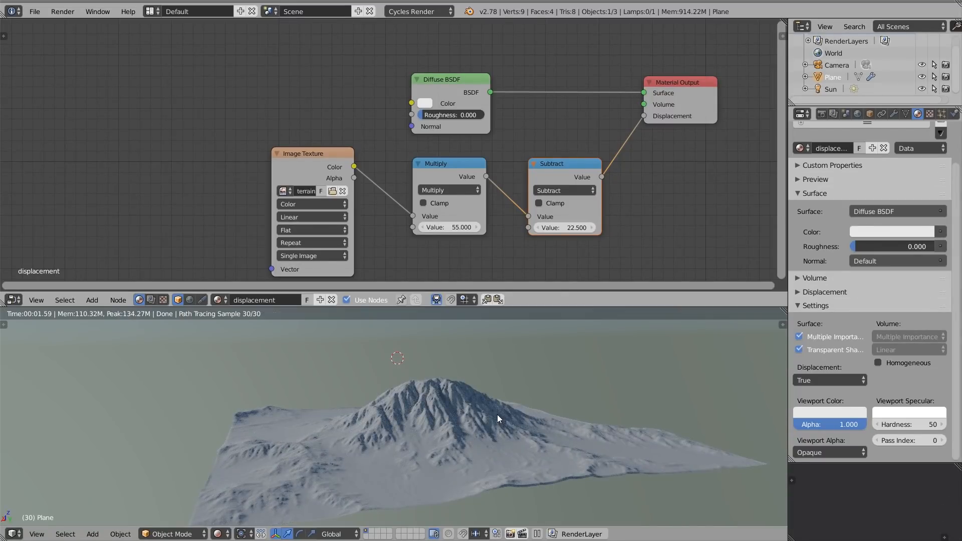
# Set the Subtract node's second value to 10, refresh the displacement, and inspect the rendered terrain
pyautogui.click(558, 227)
pyautogui.write('10')
pyautogui.press('Tab')
pyautogui.press('Tab')
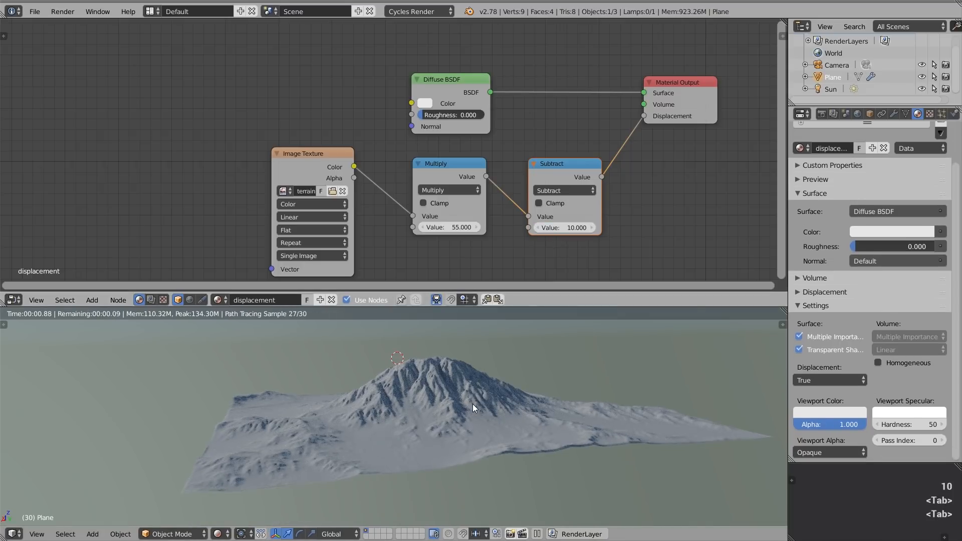
pyautogui.hotkey('shift', 'z')
pyautogui.hotkey('shift', 'z')
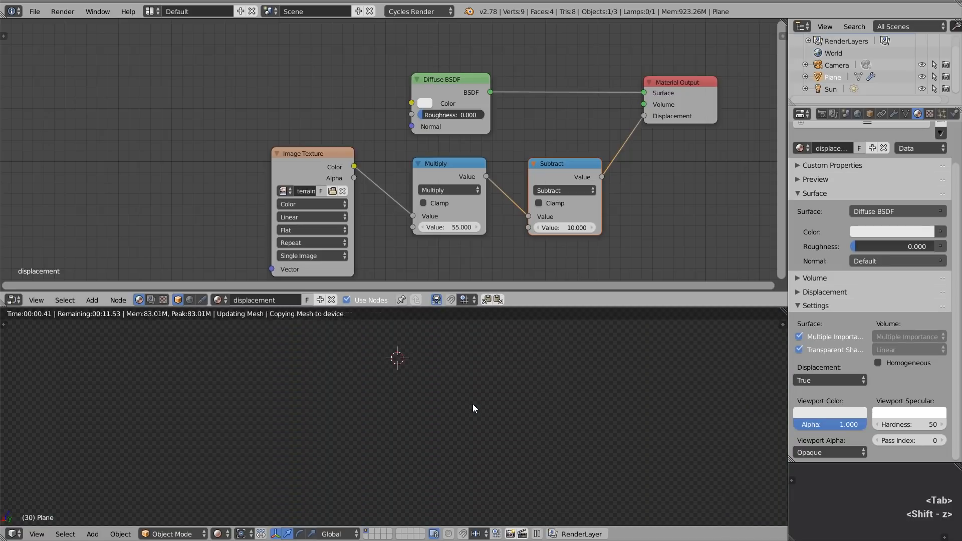
pyautogui.scroll(-2, 546, 174)
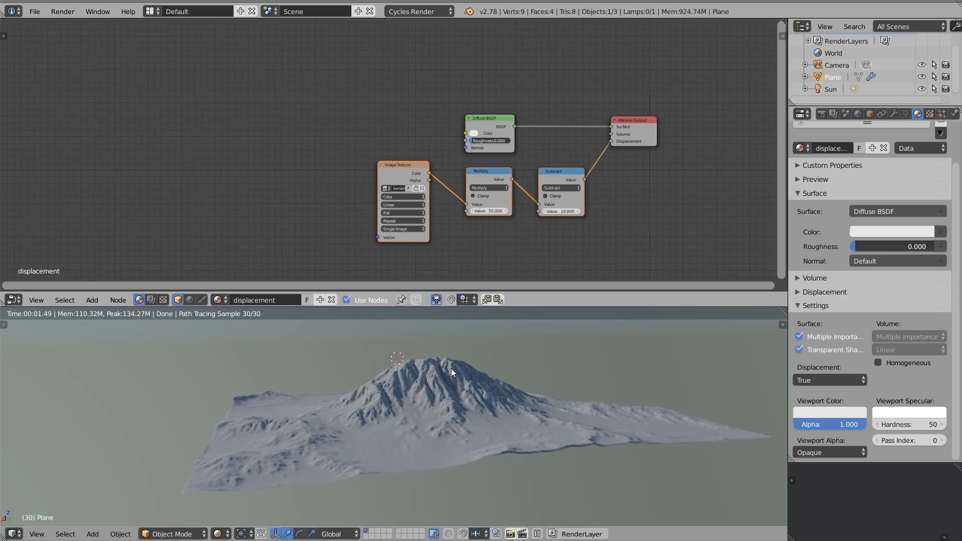
pyautogui.moveTo(450, 363); pyautogui.dragTo(467, 384, button='middle')
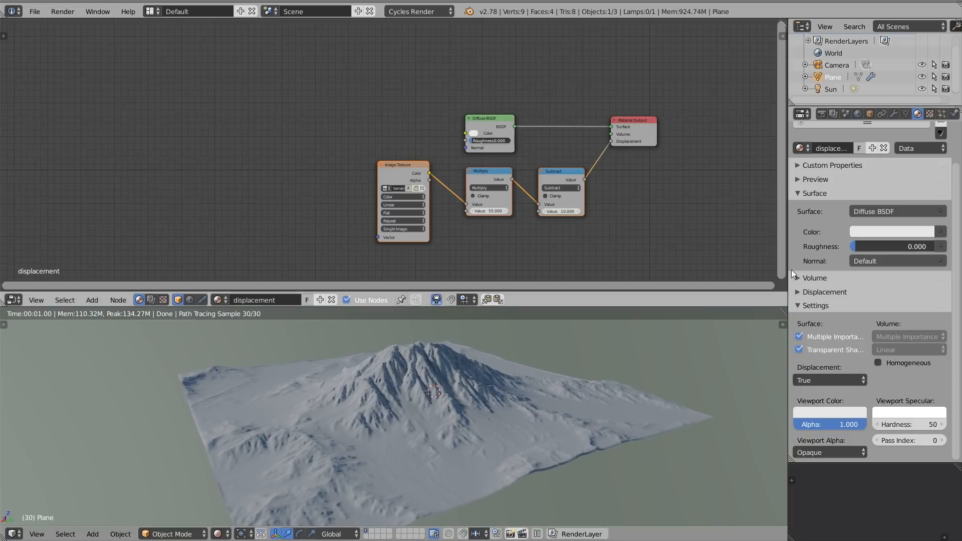
# Test the preview subdivision rate at 2 px and 8 px on the rendered terrain, and restore it to 3 px
pyautogui.click(823, 115)
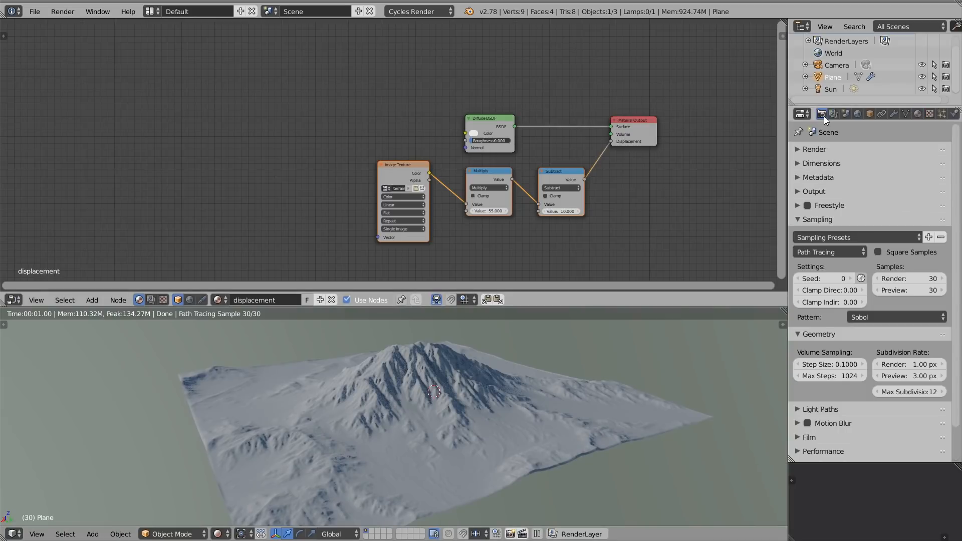
pyautogui.click(907, 376)
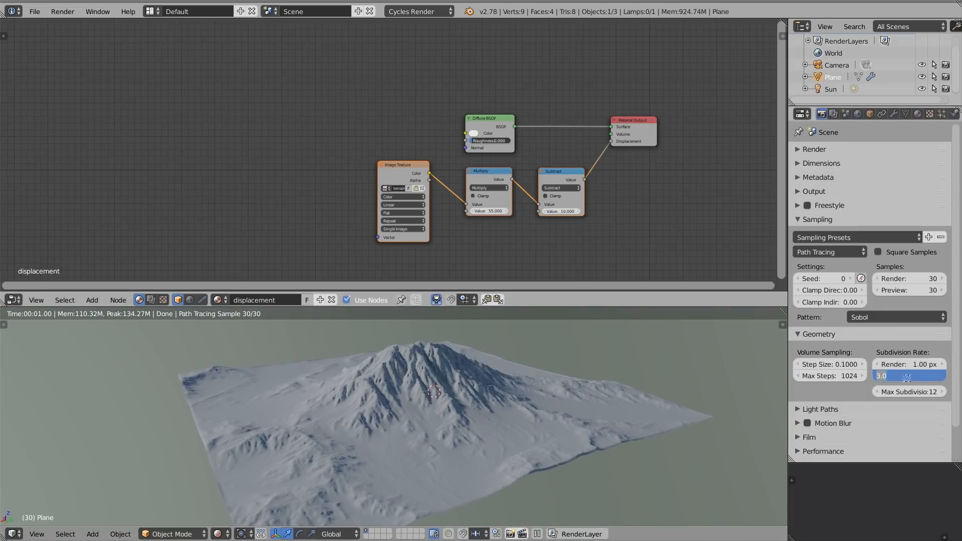
pyautogui.write('12')
pyautogui.press('Return')
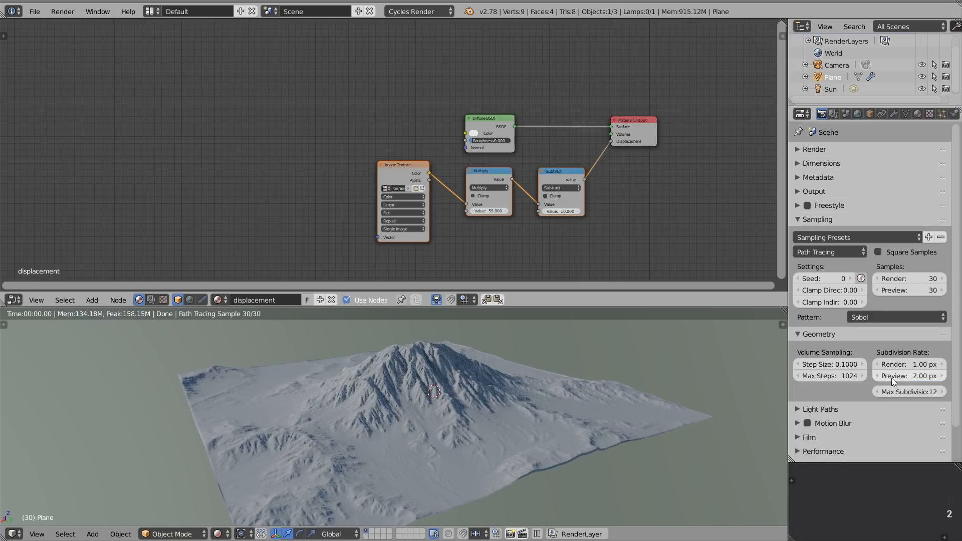
pyautogui.click(902, 381)
pyautogui.write('8')
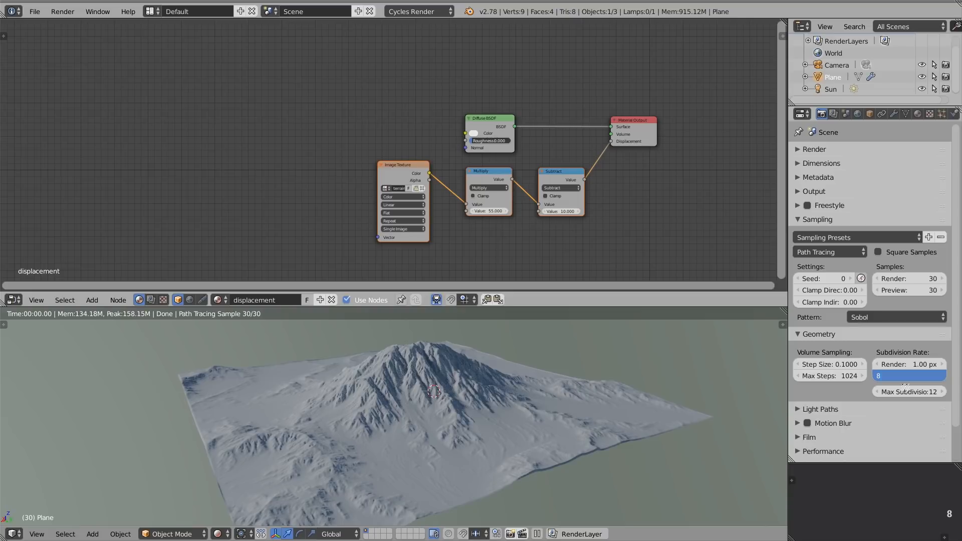
pyautogui.press('Return')
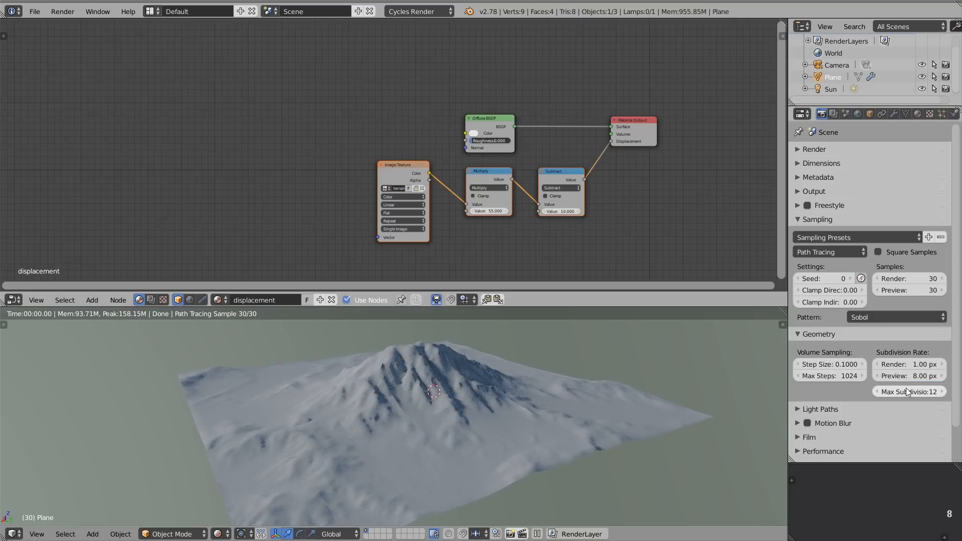
pyautogui.click(909, 377)
pyautogui.write('3')
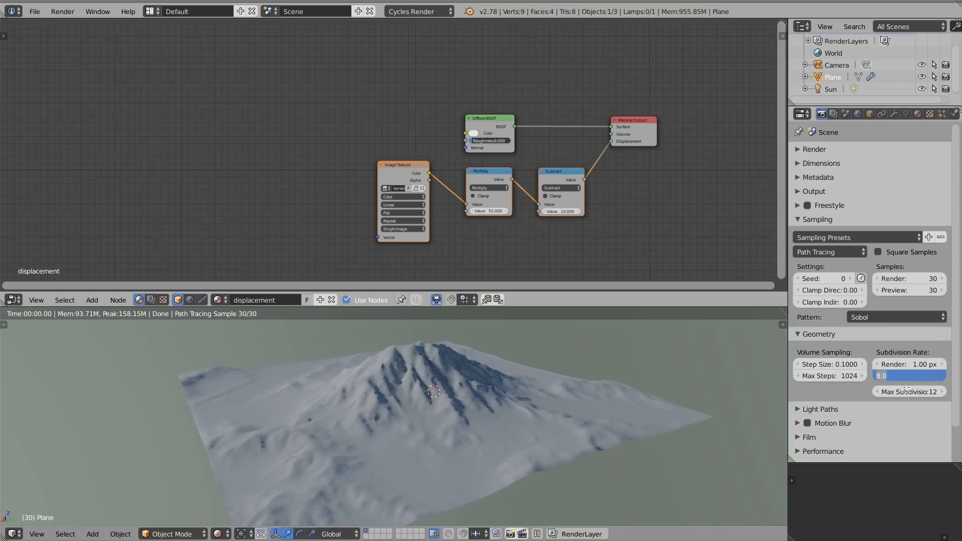
pyautogui.press('Return')
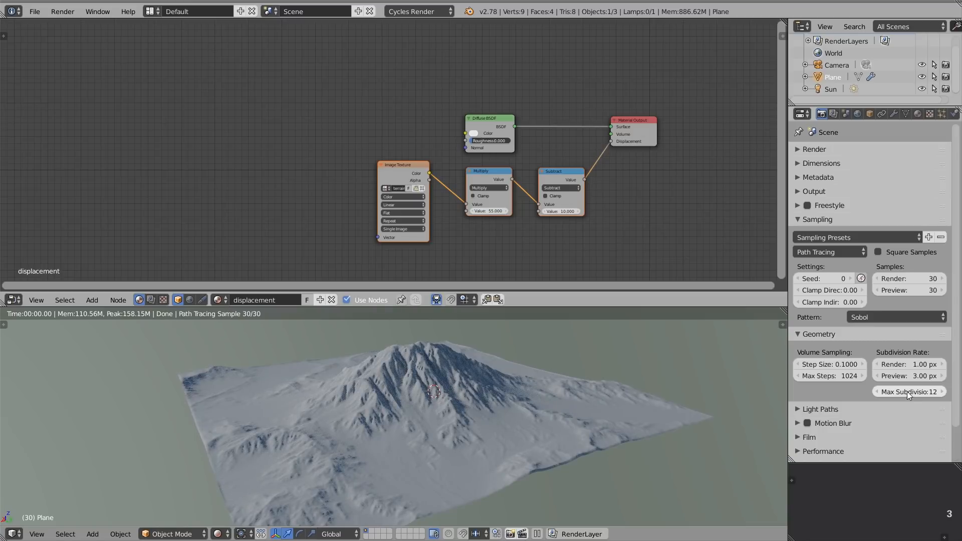
# Add an Image Texture node above the heightmap texture node and load terrain_color_01.png from the textures folder
pyautogui.hotkey('shift', 'a')
pyautogui.moveTo(364, 96)
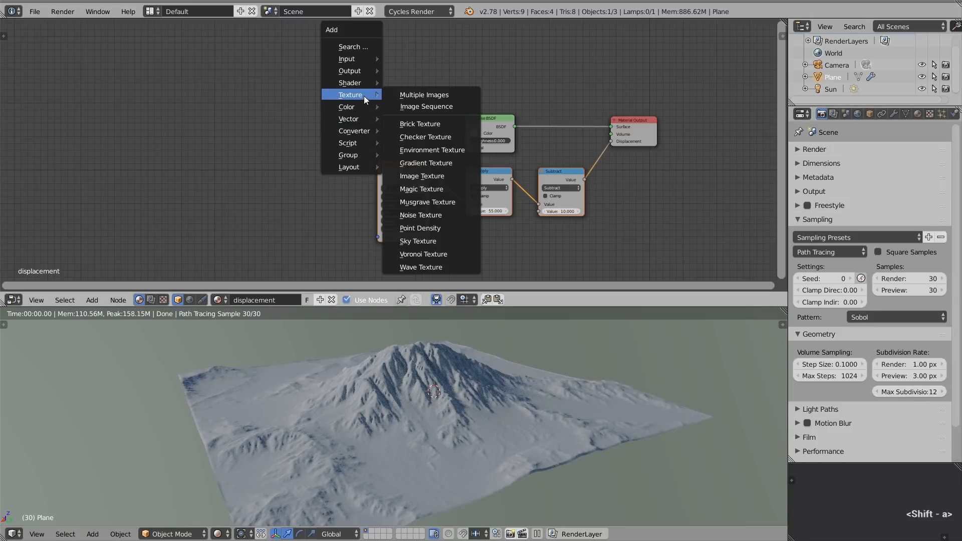
pyautogui.click(413, 175)
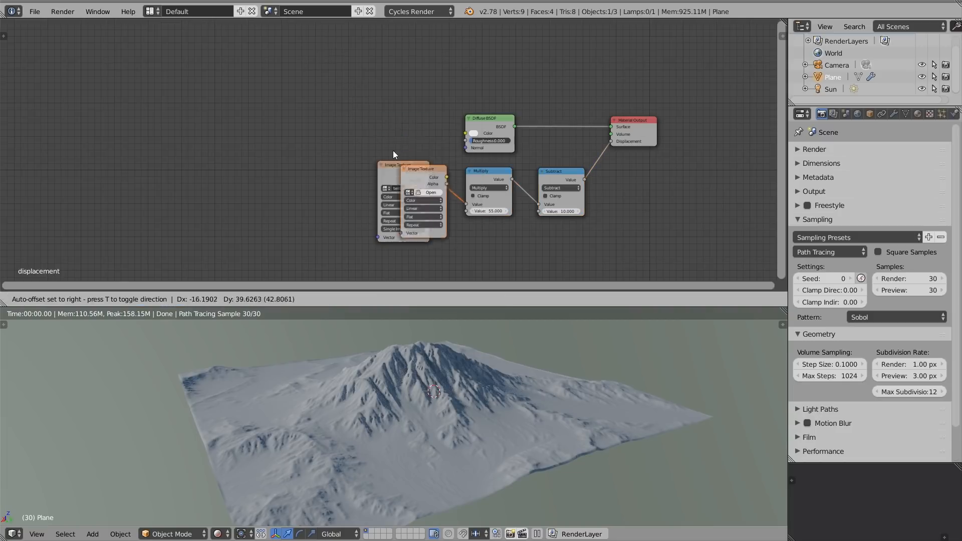
pyautogui.click(414, 76)
pyautogui.click(411, 100)
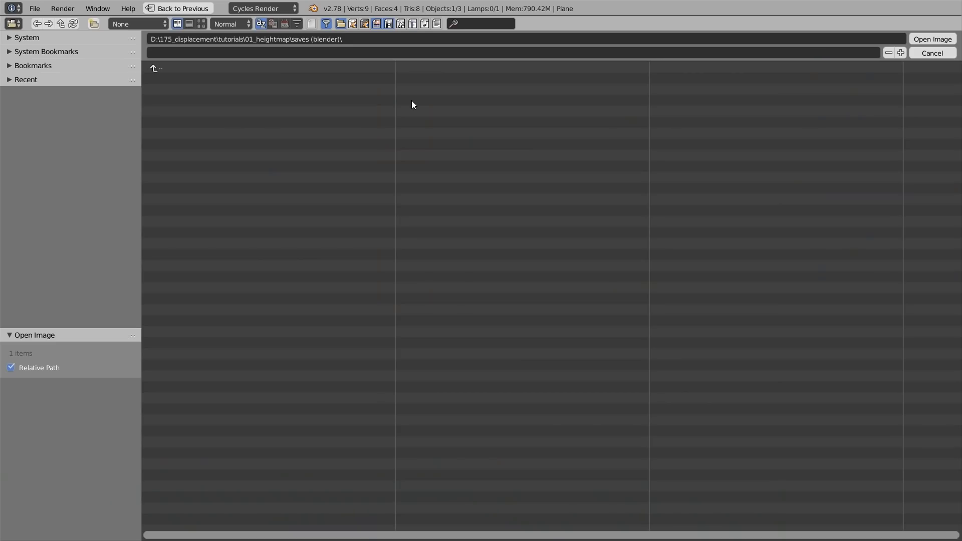
pyautogui.click(228, 112)
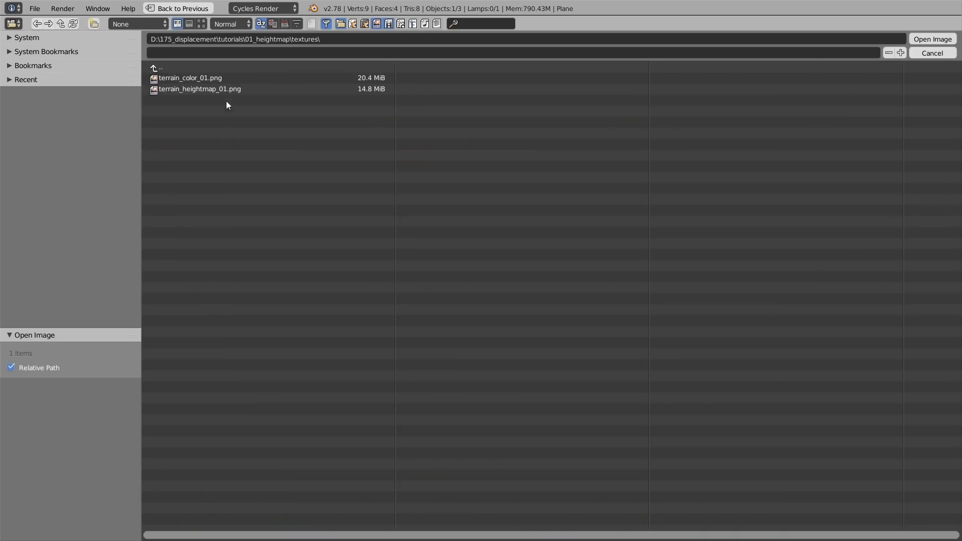
pyautogui.click(225, 80)
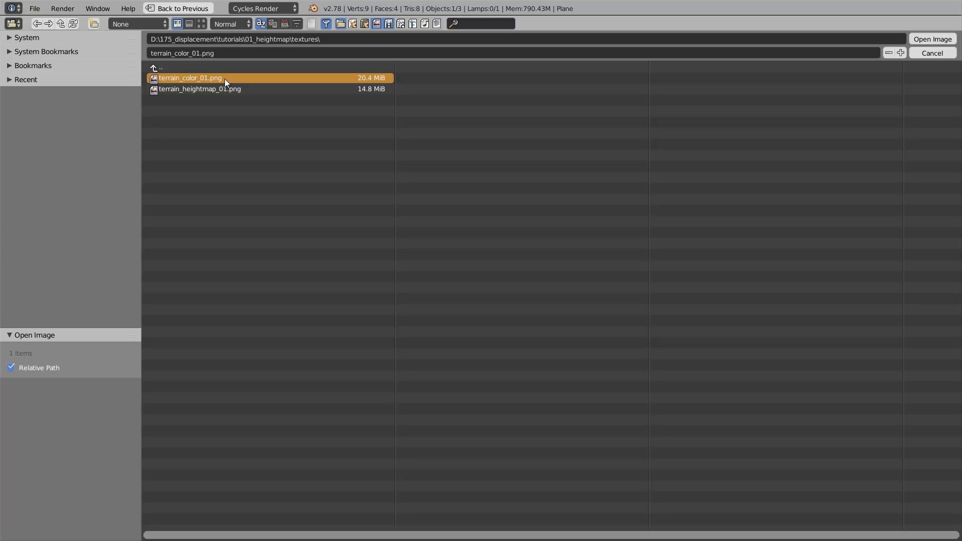
pyautogui.doubleClick(225, 79)
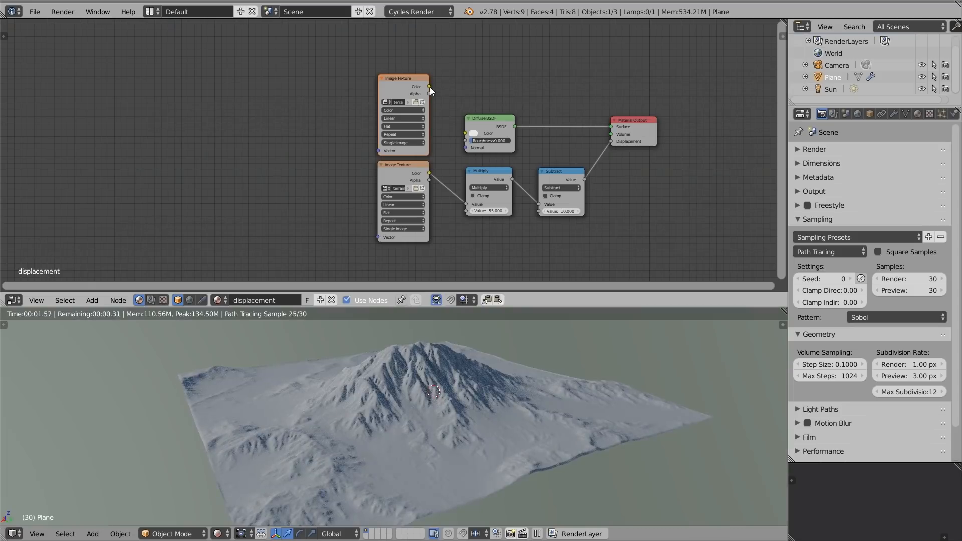
# Connect the color texture's Color output to the Diffuse BSDF's Color input and inspect the textured mountain
pyautogui.moveTo(430, 86); pyautogui.dragTo(466, 131)
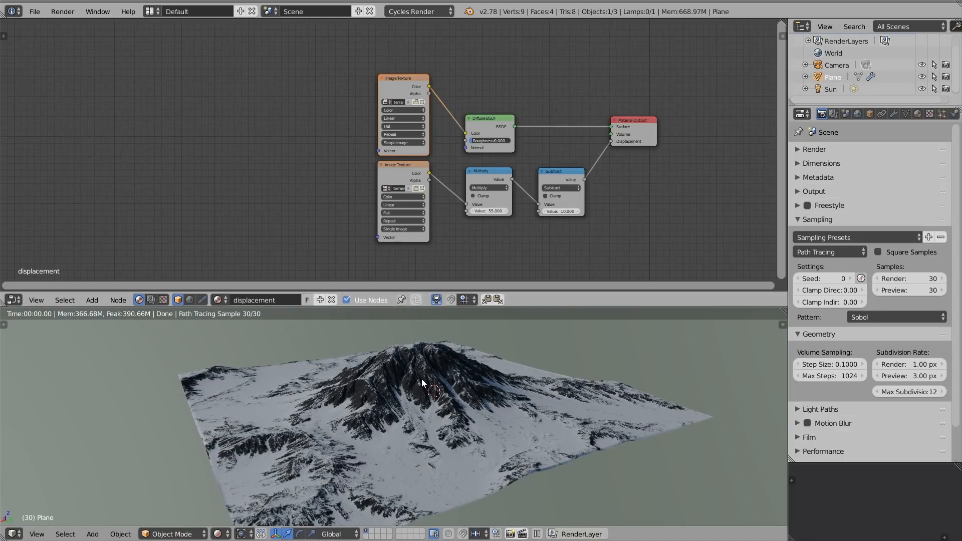
pyautogui.scroll(3, 422, 379)
pyautogui.moveTo(357, 361); pyautogui.dragTo(671, 396, button='middle')
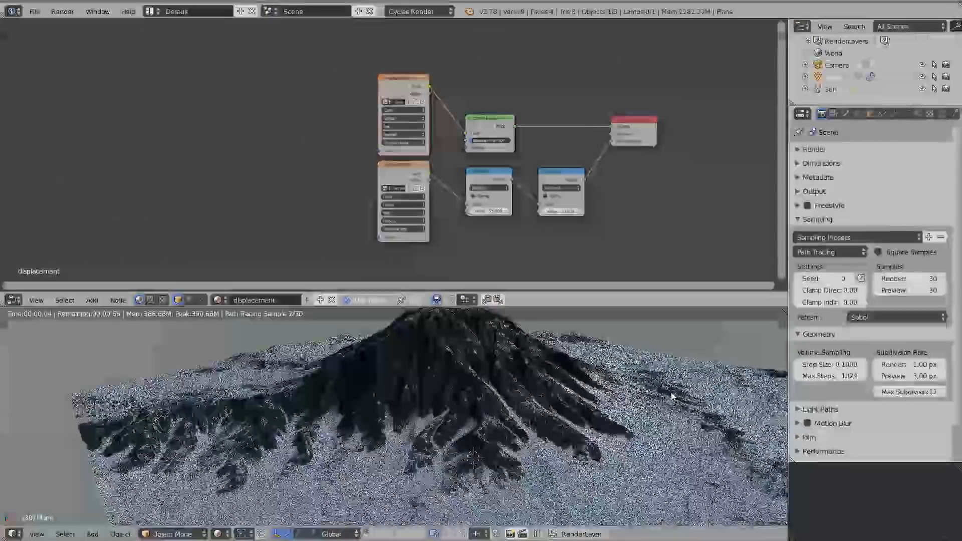
pyautogui.moveTo(503, 383); pyautogui.dragTo(483, 417, button='middle')
pyautogui.scroll(-3, 458, 413)
pyautogui.scroll(1, 494, 418)
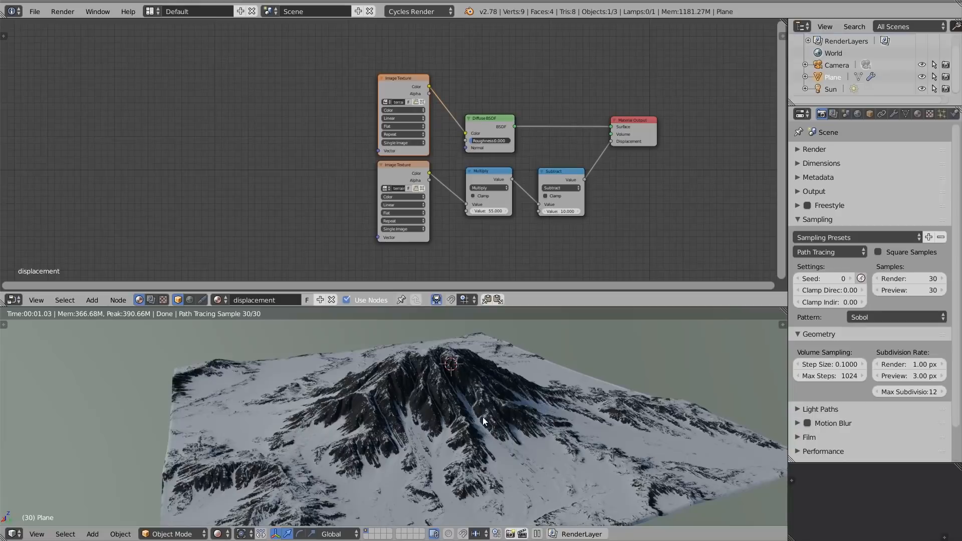
# Move both Image Texture nodes away from the shader nodes and add a Bump node linking the color texture to the Diffuse BSDF's Normal
pyautogui.press('g')
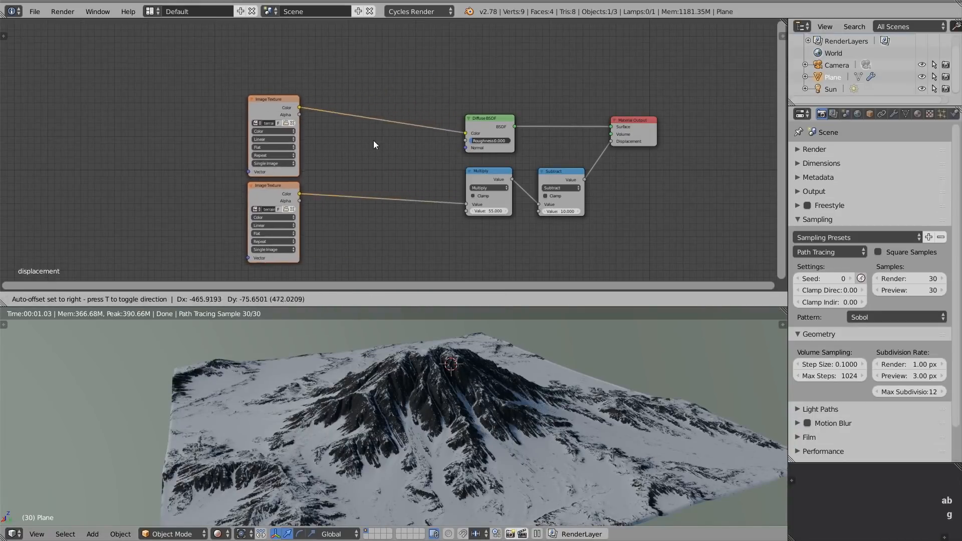
pyautogui.click(319, 159)
pyautogui.hotkey('shift', 'a')
pyautogui.moveTo(308, 185)
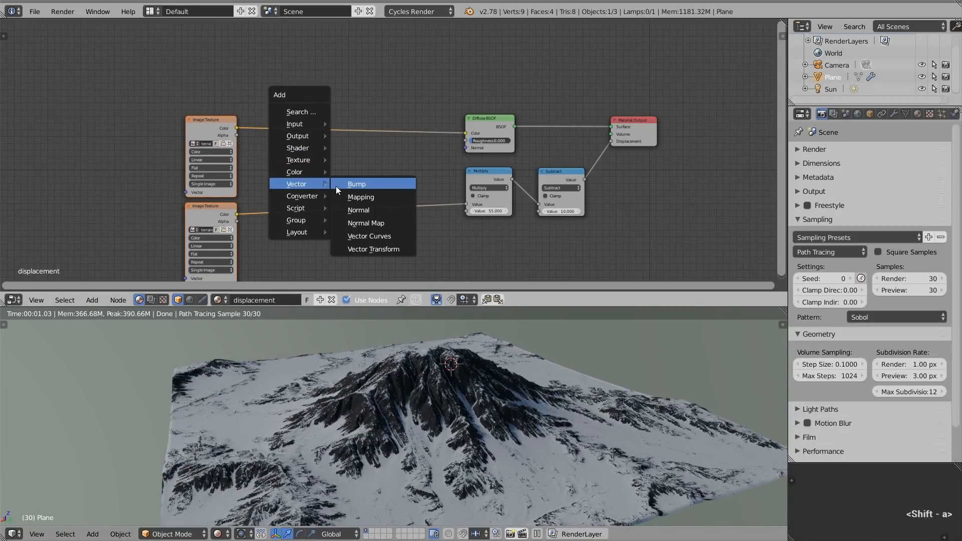
pyautogui.click(354, 183)
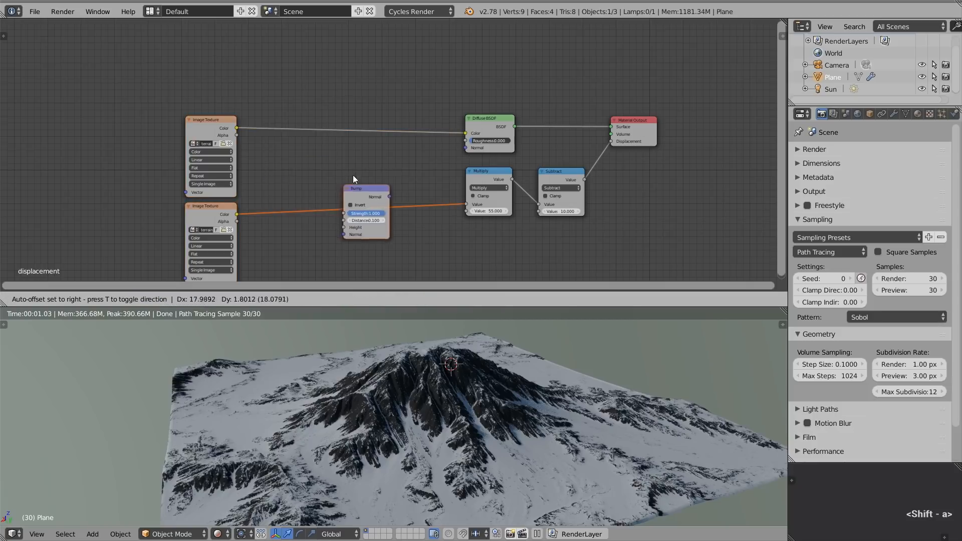
pyautogui.click(311, 63)
pyautogui.moveTo(237, 128); pyautogui.dragTo(311, 106)
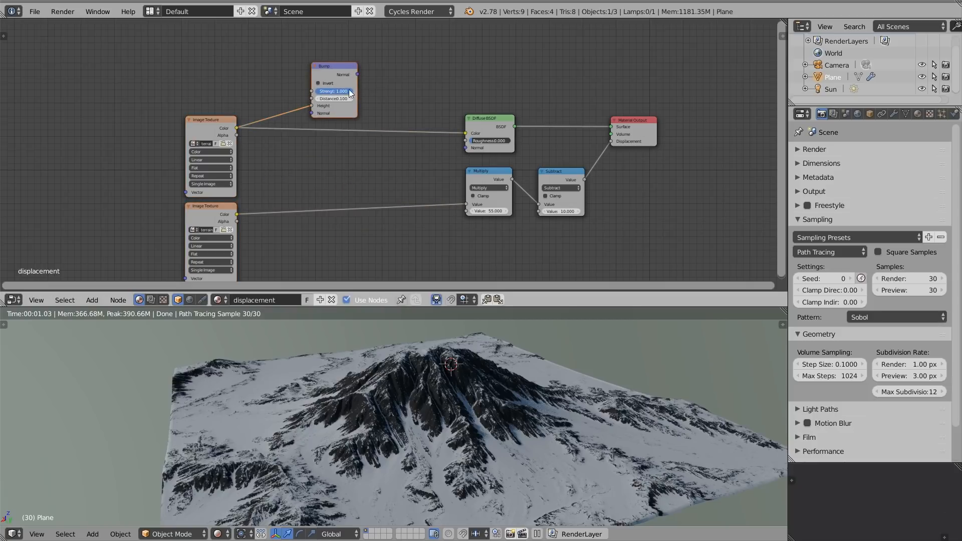
pyautogui.moveTo(358, 74); pyautogui.dragTo(468, 149)
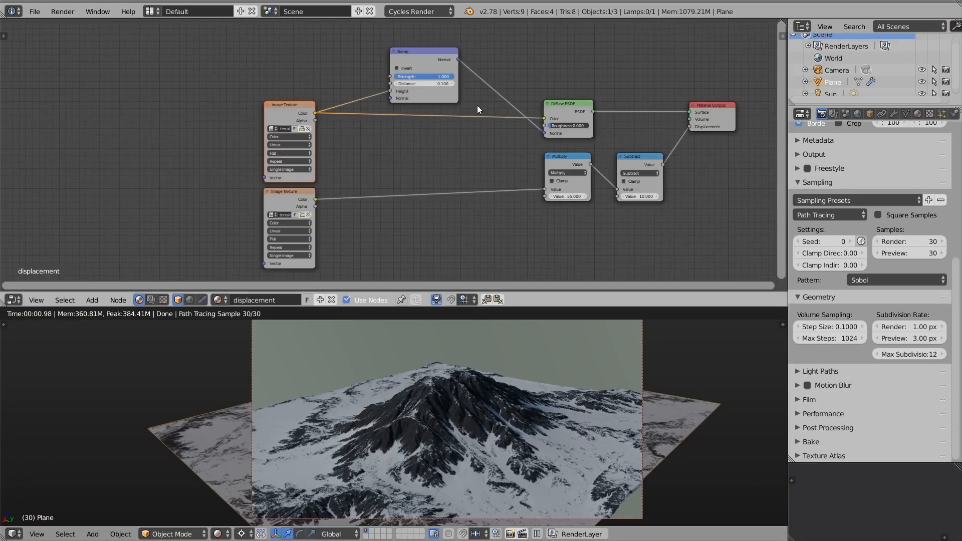
# Disconnect the color texture from the Diffuse BSDF's Color and feed the heightmap texture's Color into the Bump node's Height
pyautogui.keyDown('ctrl'); pyautogui.moveTo(479, 94); pyautogui.dragTo(477, 137, button='right'); pyautogui.keyUp('ctrl')
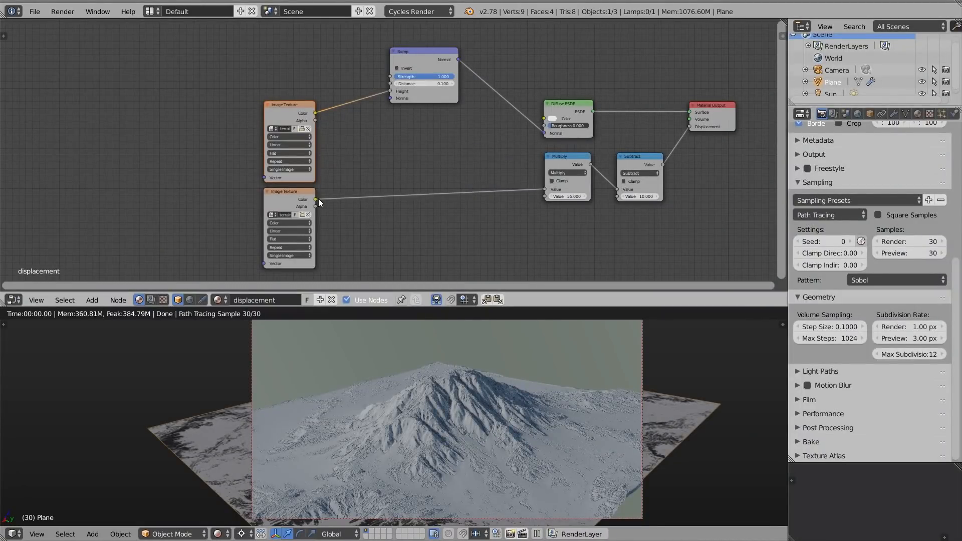
pyautogui.moveTo(316, 200); pyautogui.dragTo(326, 184)
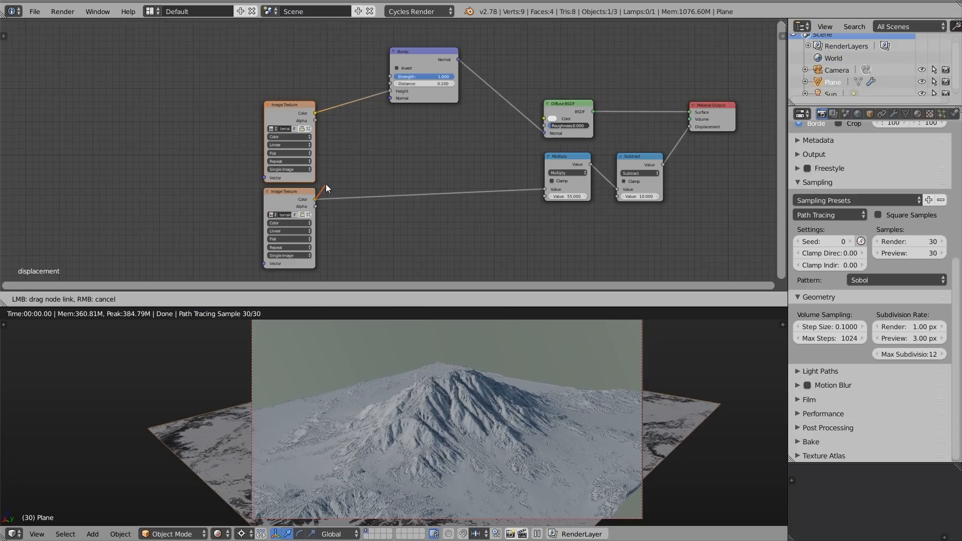
pyautogui.moveTo(364, 125); pyautogui.dragTo(390, 88)
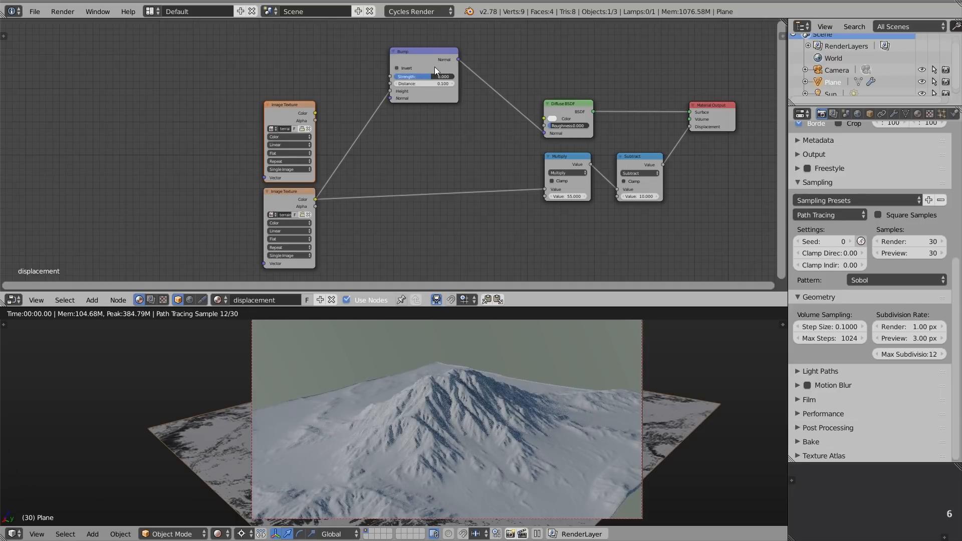
# Test Bump strengths of 6, 10 and 20 on the terrain, and restore the strength to 1
pyautogui.click(424, 74)
pyautogui.write('6.0')
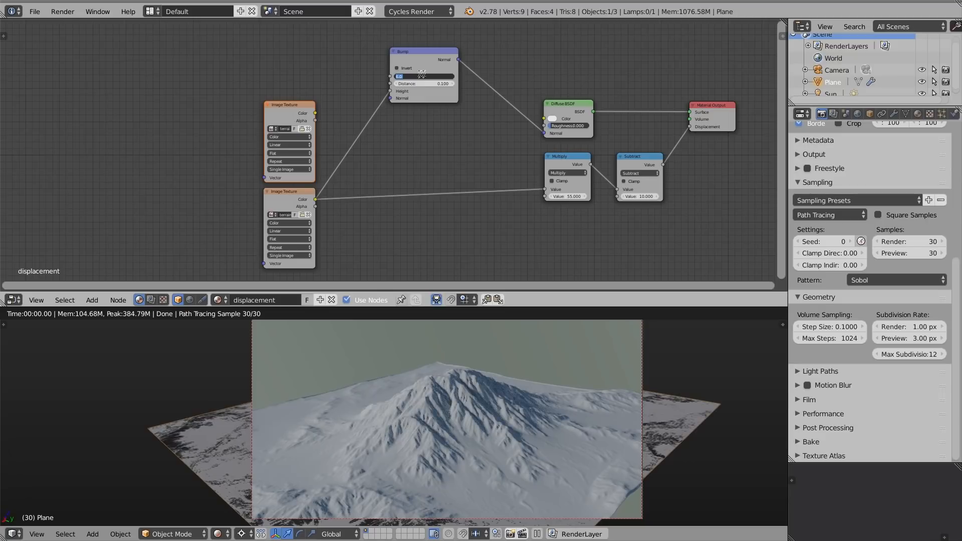
pyautogui.write('10')
pyautogui.press('Return')
pyautogui.click(417, 78)
pyautogui.write('20')
pyautogui.press('Return')
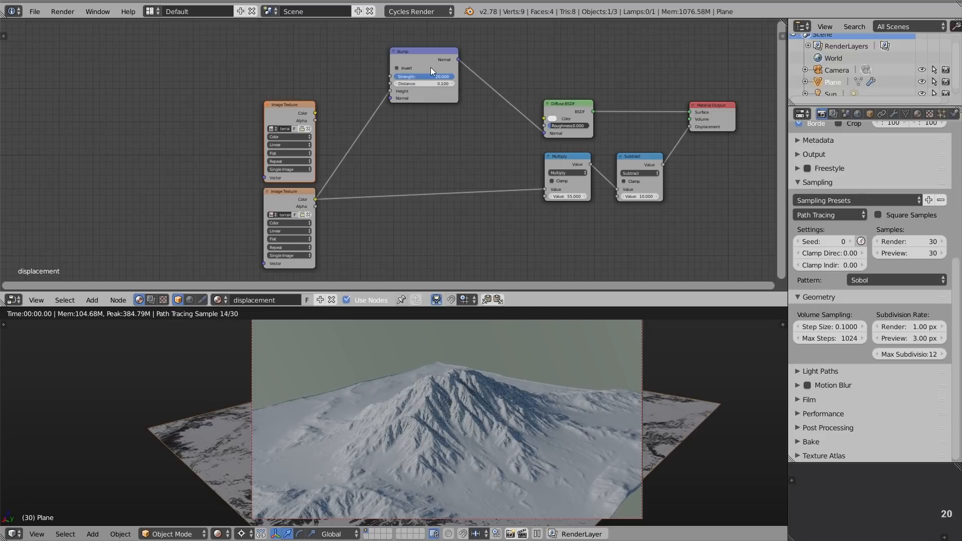
pyautogui.click(426, 76)
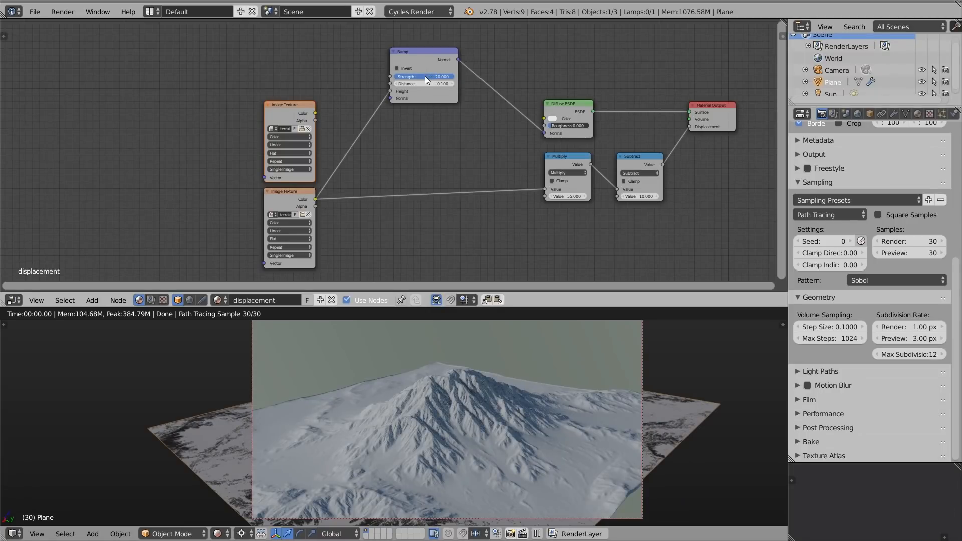
pyautogui.write('1')
pyautogui.press('Return')
# Try Bump distances of 2 and 3, and settle on a distance of 6 for stronger surface relief
pyautogui.scroll(2, 423, 68)
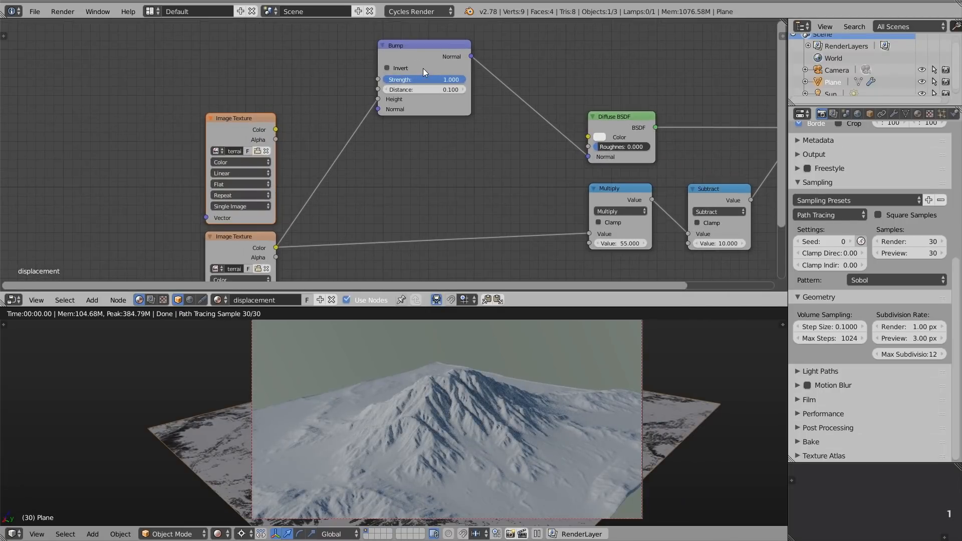
pyautogui.click(414, 88)
pyautogui.write('2')
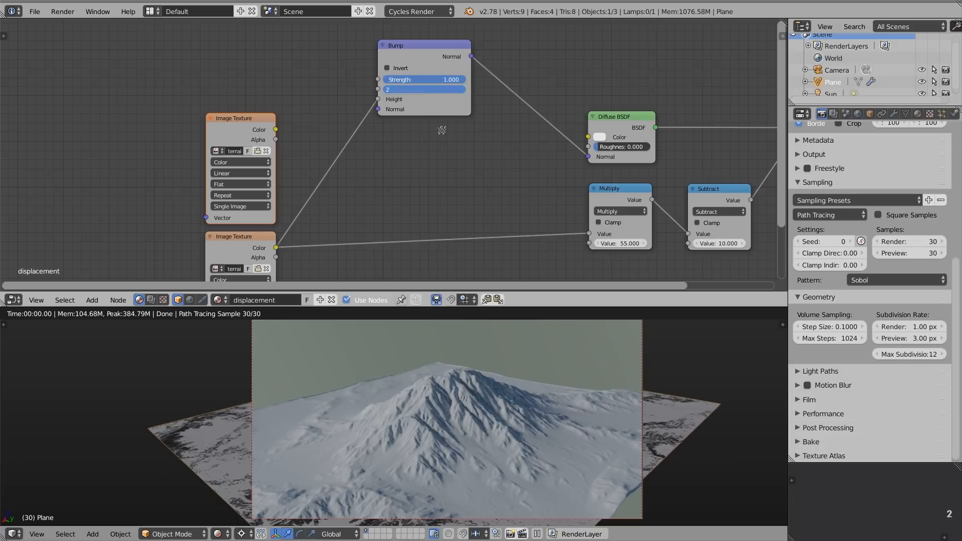
pyautogui.press('Return')
pyautogui.click(434, 90)
pyautogui.write('3')
pyautogui.press('Return')
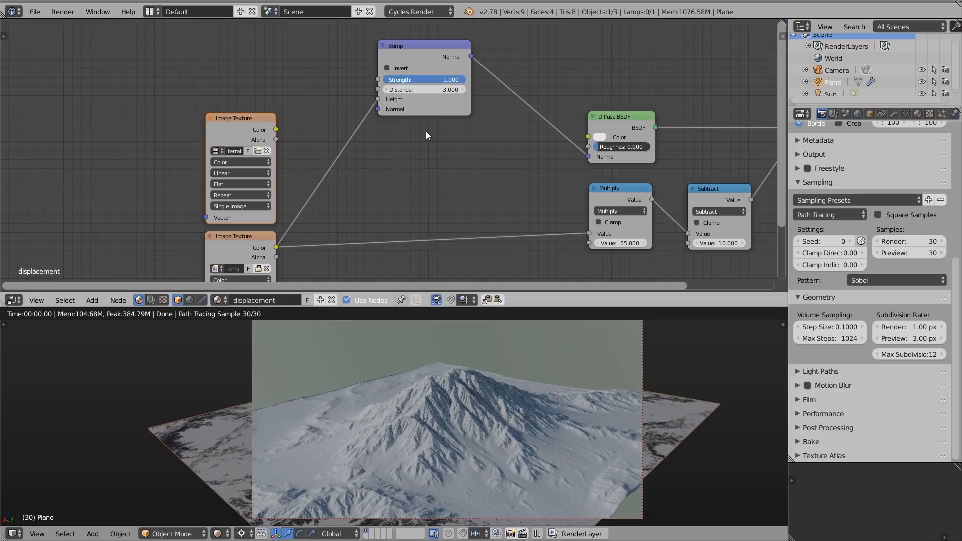
pyautogui.click(426, 91)
pyautogui.write('6')
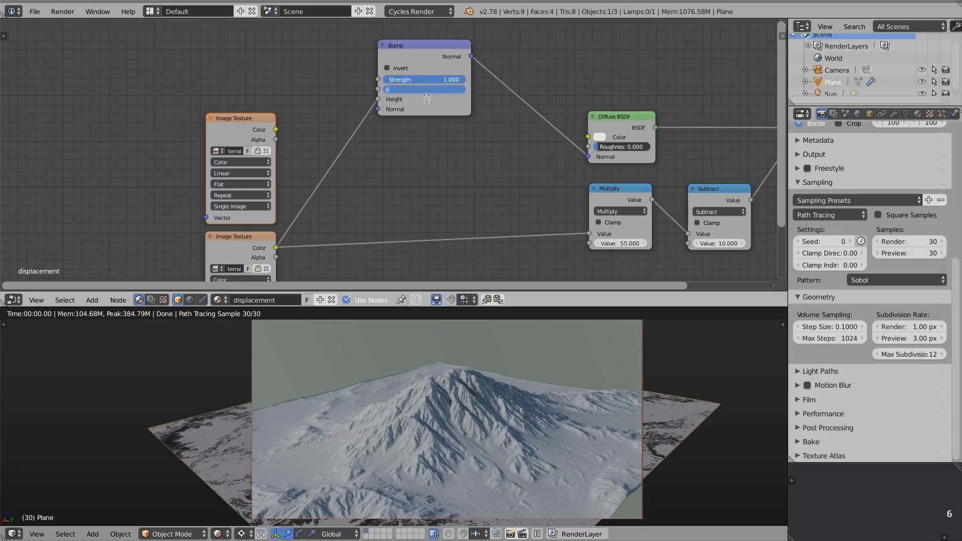
pyautogui.click(426, 134)
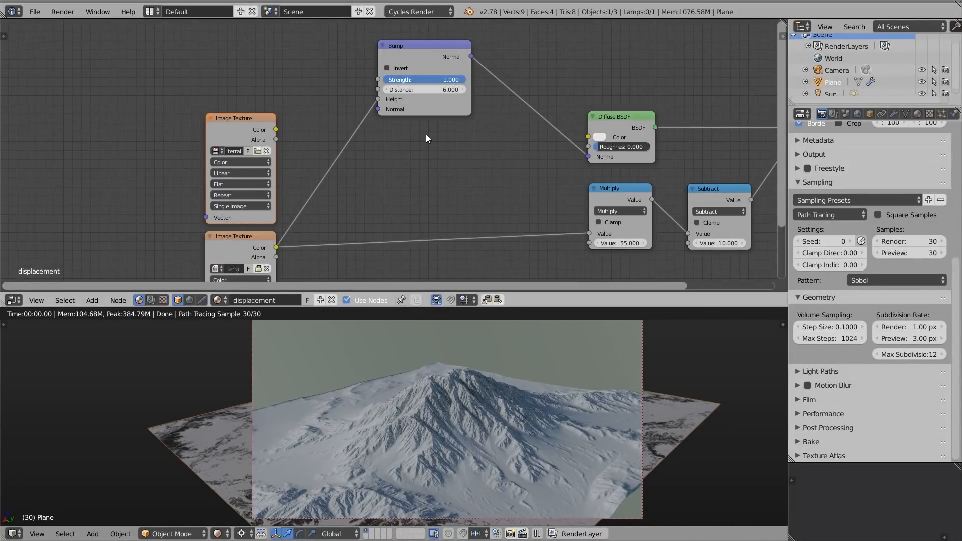
# Mute and unmute the Bump node to compare the rendered terrain with and without bump detail
pyautogui.click(414, 47)
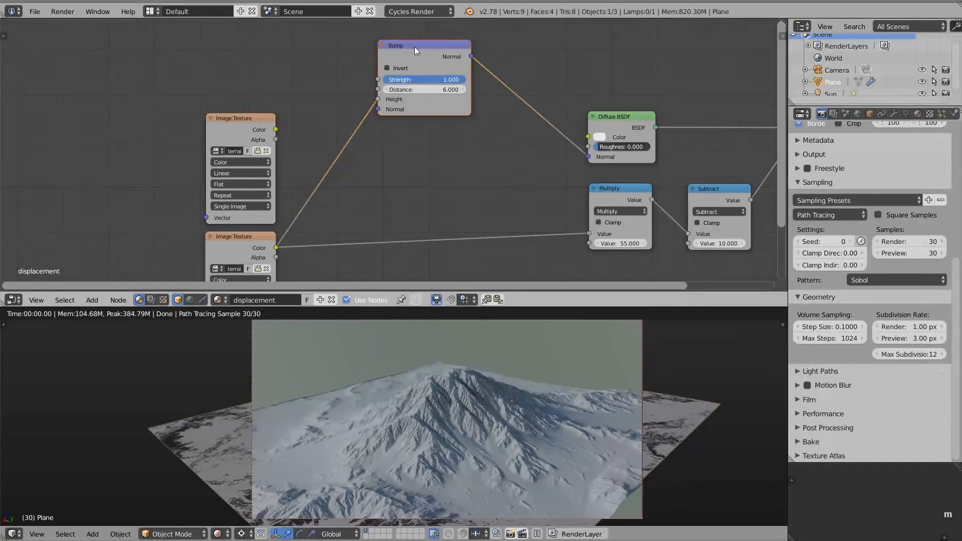
pyautogui.press('m')
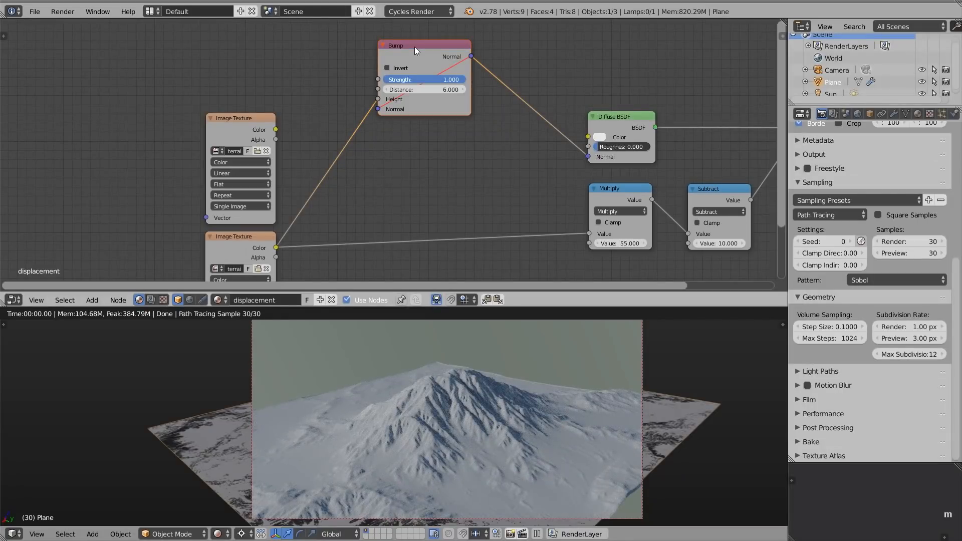
pyautogui.press('m')
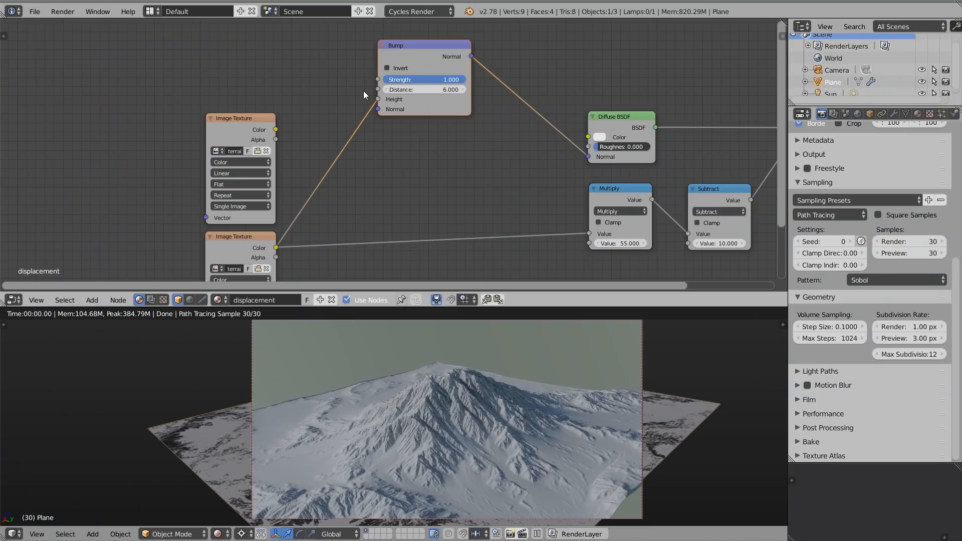
# Disconnect the heightmap texture from the Bump node's Height, then try preview subdivision rates of 2 px and 1 px
pyautogui.keyDown('ctrl'); pyautogui.moveTo(357, 97); pyautogui.dragTo(377, 125, button='right'); pyautogui.keyUp('ctrl')
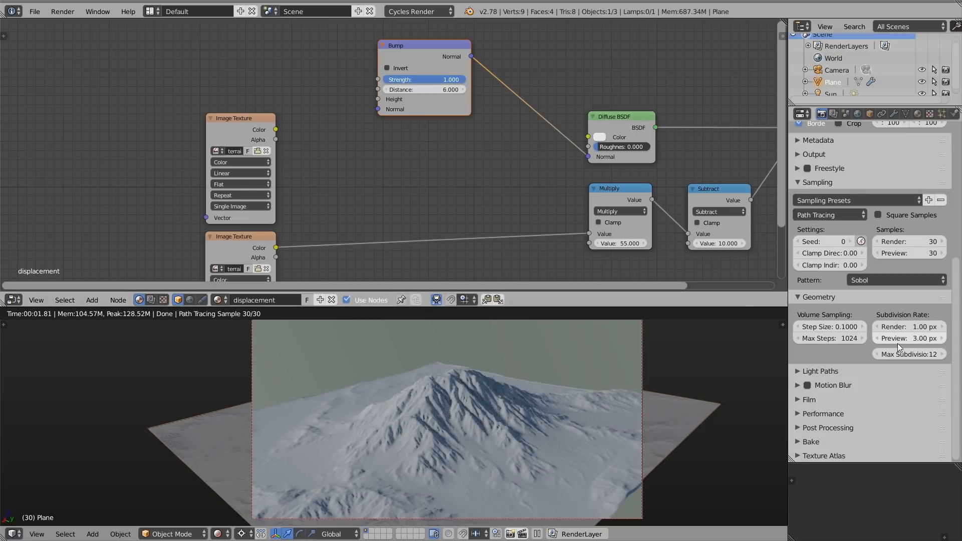
pyautogui.click(910, 339)
pyautogui.write('2')
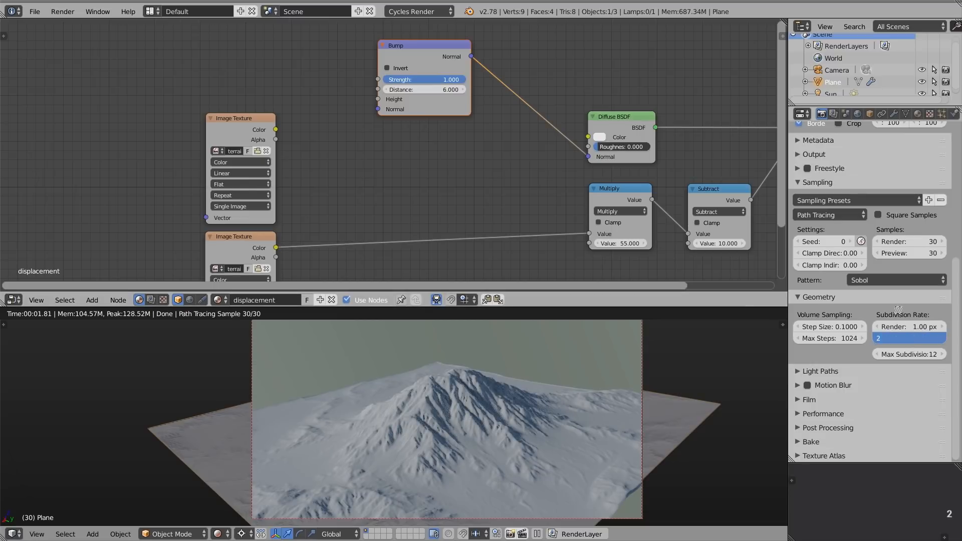
pyautogui.press('Return')
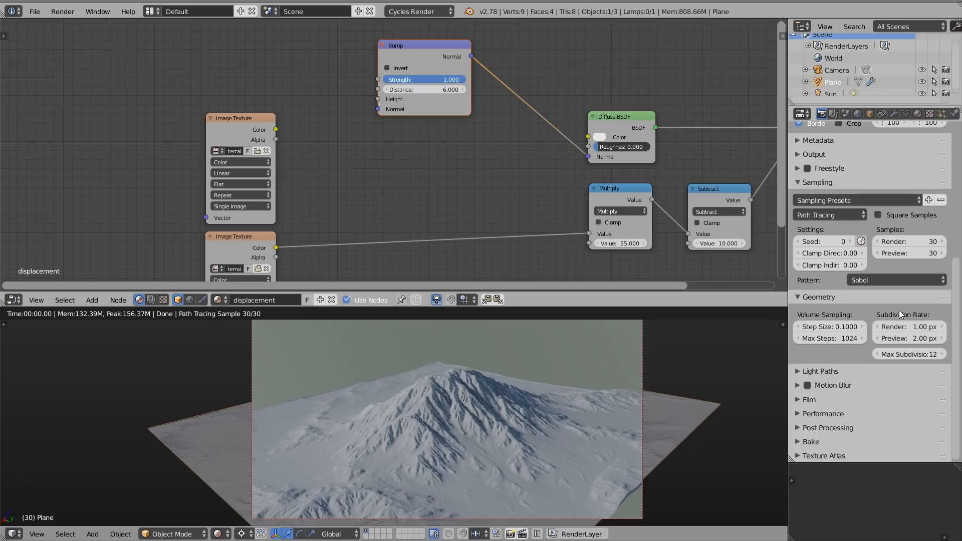
pyautogui.click(907, 338)
pyautogui.write('1')
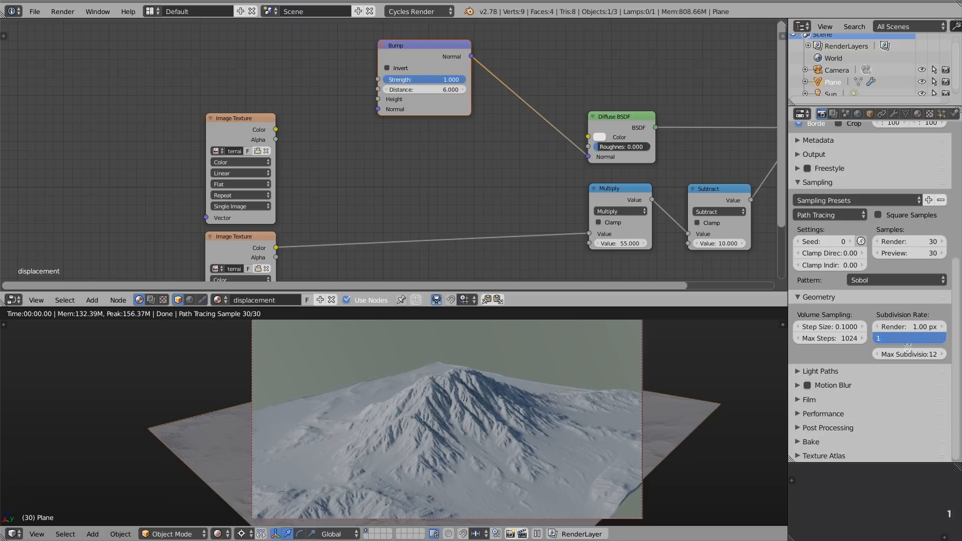
pyautogui.press('Return')
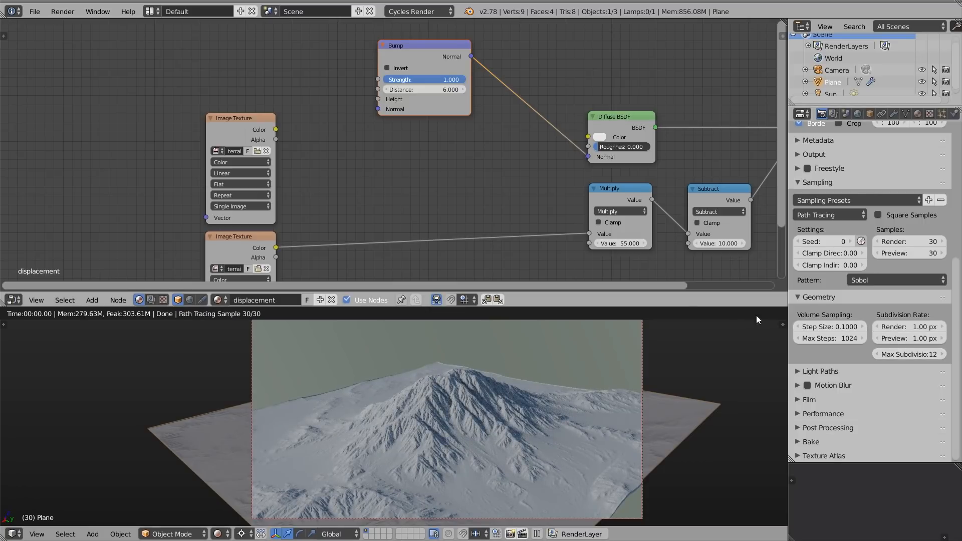
# Feed the color texture's Color into the Bump node's Height, with a distance of 0.1 and Invert enabled
pyautogui.moveTo(276, 130); pyautogui.dragTo(284, 128)
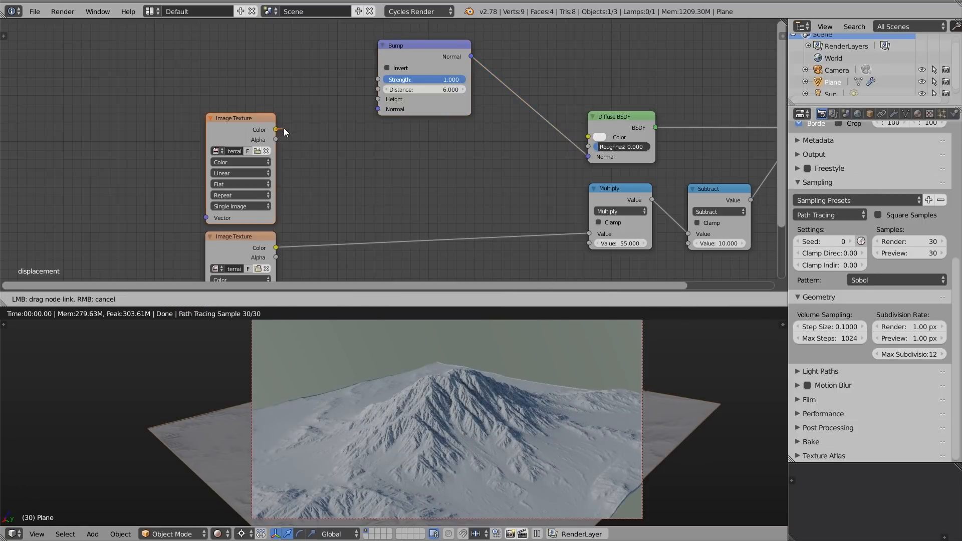
pyautogui.moveTo(335, 109); pyautogui.dragTo(378, 100)
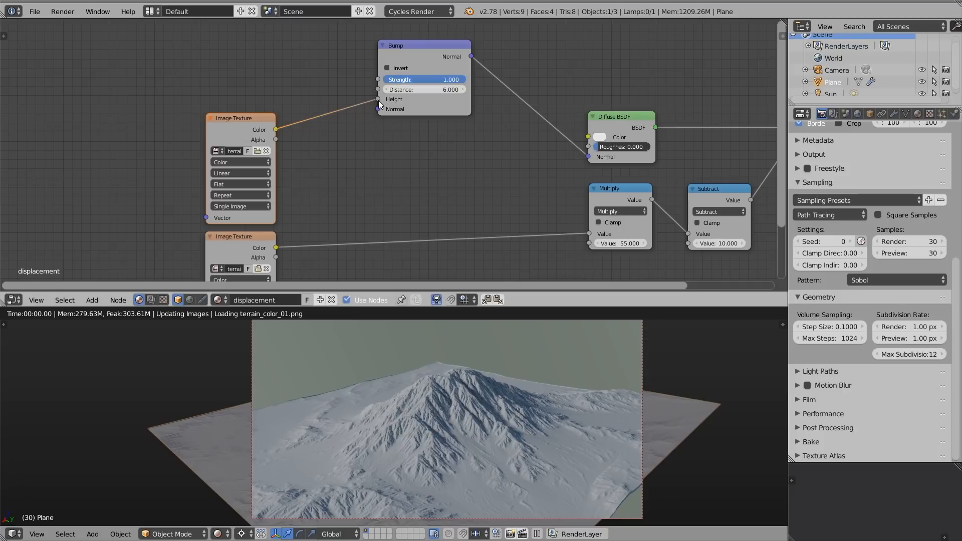
pyautogui.click(414, 91)
pyautogui.write('0.1')
pyautogui.press('Return')
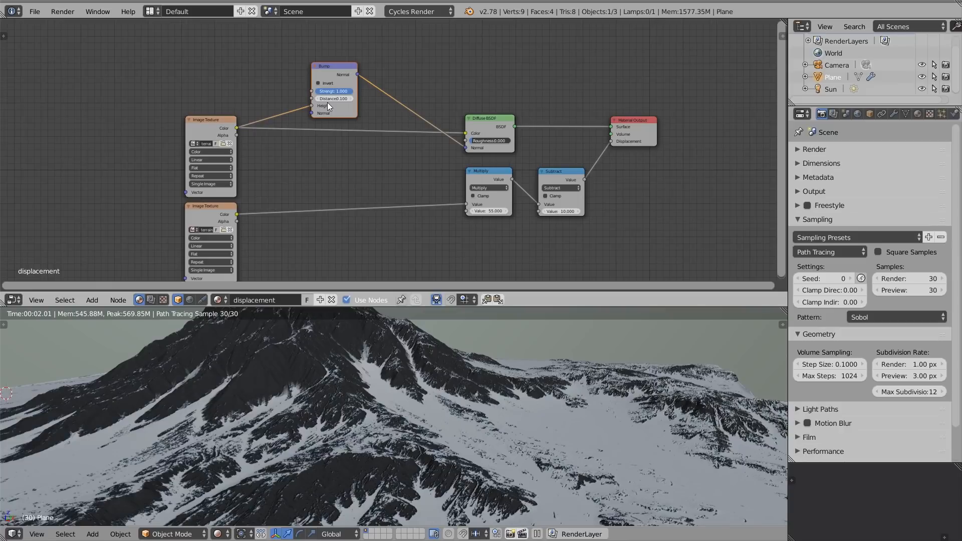
pyautogui.click(321, 83)
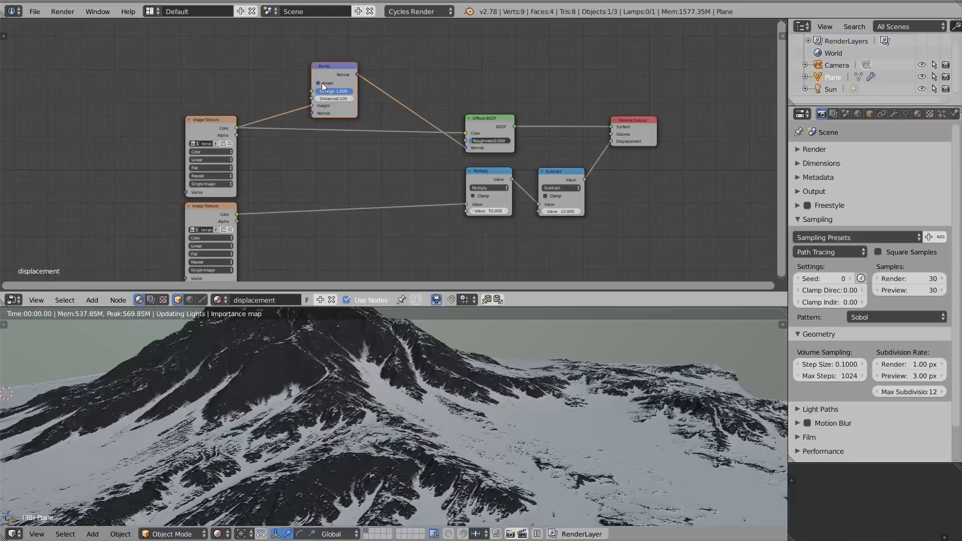
pyautogui.click(320, 84)
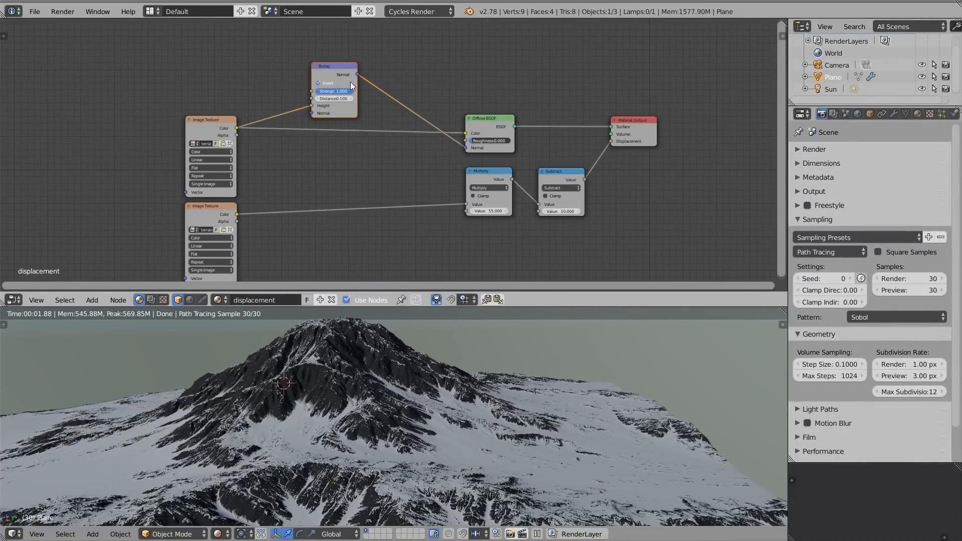
# Set the preview subdivision rate to 1 px and inspect the mountain's finer displacement in the rendered view
pyautogui.click(902, 376)
pyautogui.write('1')
pyautogui.press('Return')
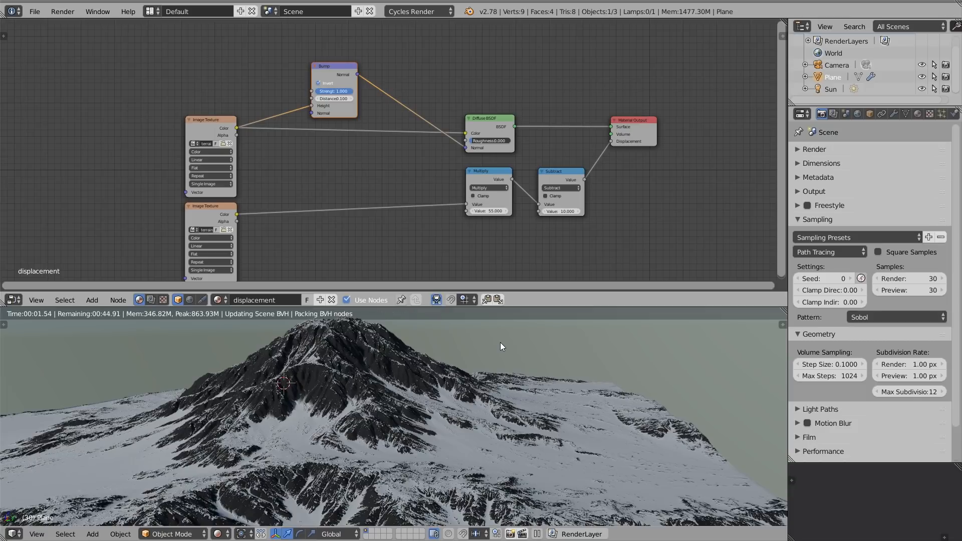
pyautogui.scroll(4, 348, 430)
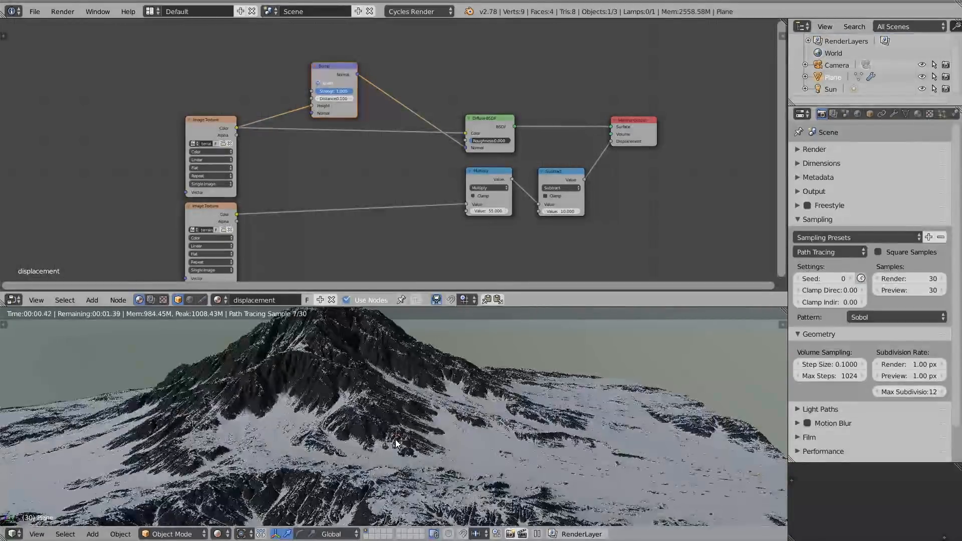
pyautogui.scroll(-2, 349, 430)
pyautogui.moveTo(352, 428); pyautogui.dragTo(394, 435, button='middle')
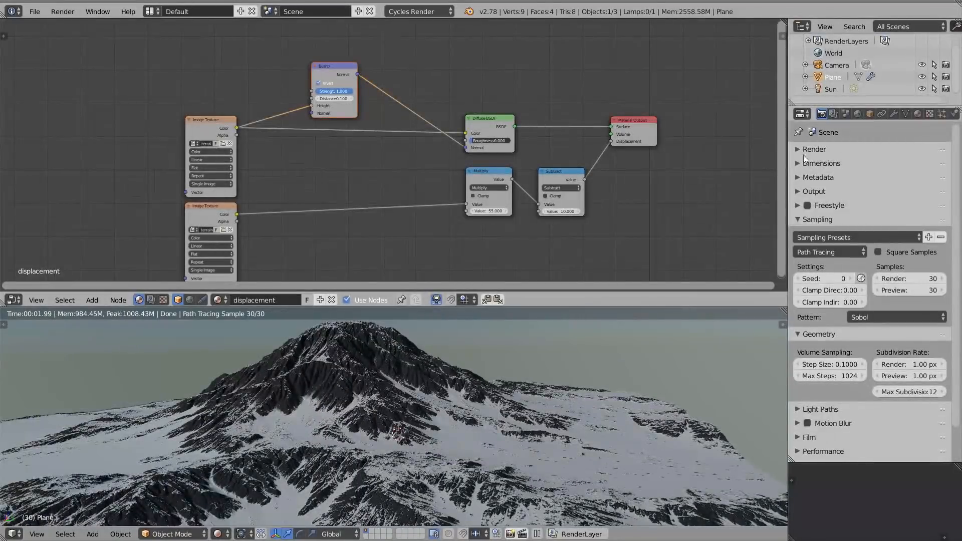
# Expand the Render and Dimensions settings, then look through the camera and fly it to a higher viewpoint over the terrain
pyautogui.click(841, 147)
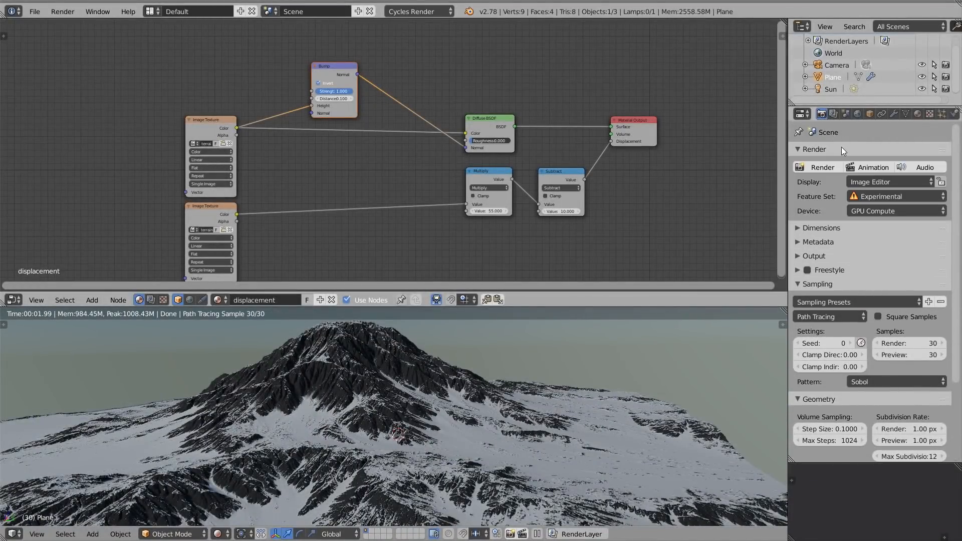
pyautogui.click(852, 227)
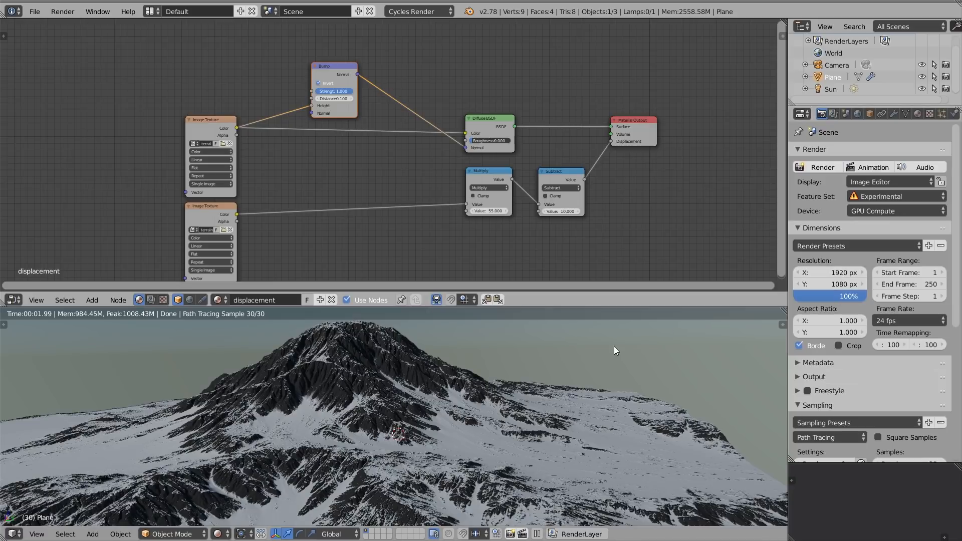
pyautogui.press('KP_0')
pyautogui.hotkey('shift', 'f')
pyautogui.press('a')
pyautogui.press('w')
pyautogui.press('q')
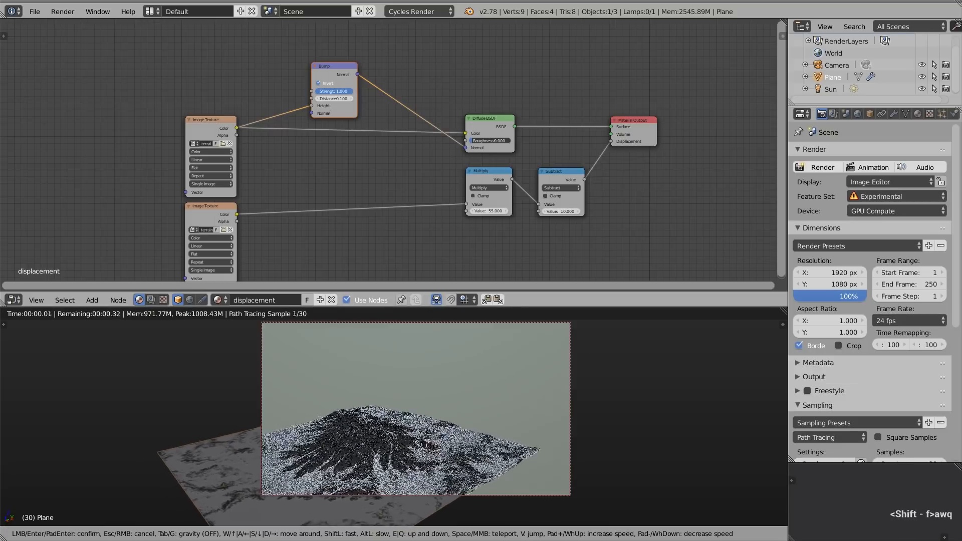
pyautogui.press('q')
pyautogui.press('a')
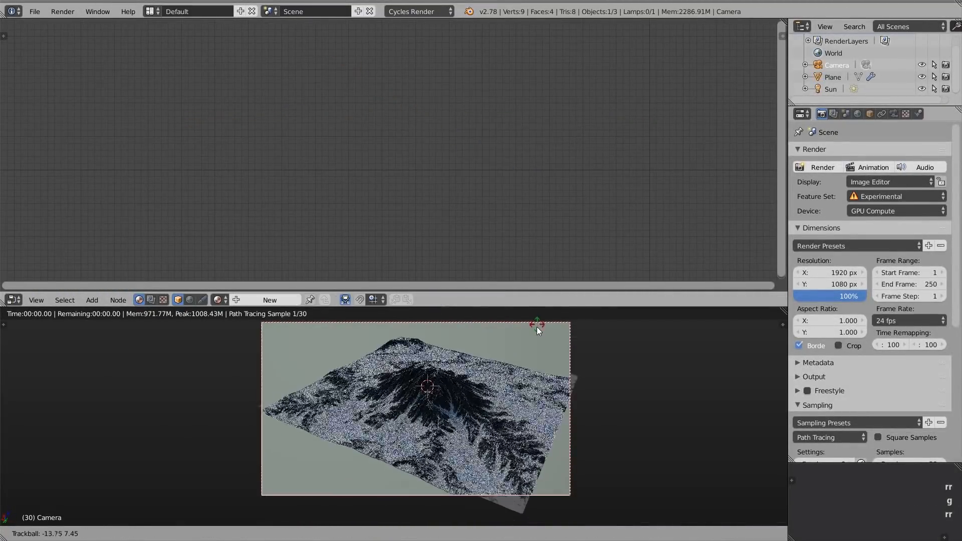
# Confirm the camera's free rotation toward the mountain and move the camera along its local Z axis to frame the terrain more tightly
pyautogui.click(537, 327)
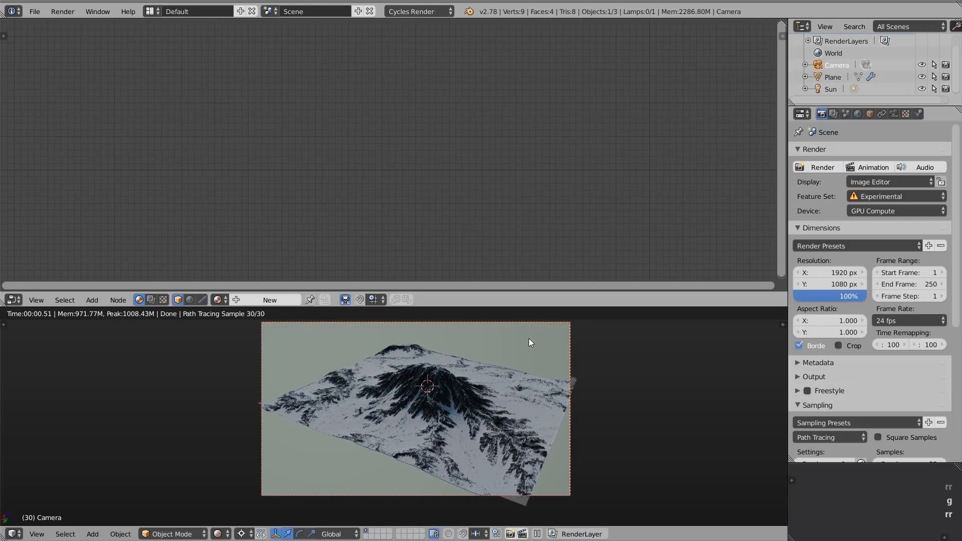
pyautogui.press('g')
pyautogui.press('z')
pyautogui.press('z')
pyautogui.click(532, 332)
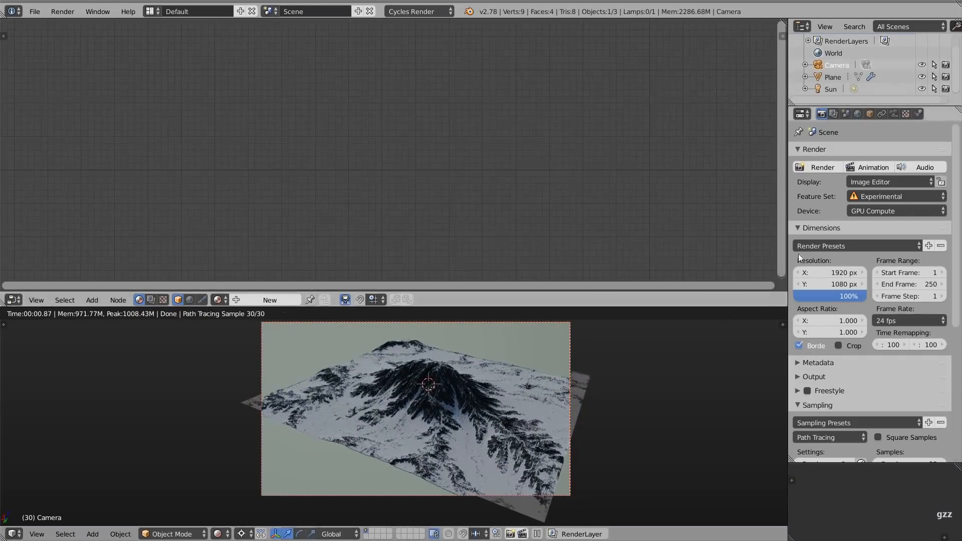
# Render the camera view and hide the image properties sidebar to inspect the render result
pyautogui.click(819, 167)
pyautogui.press('m')
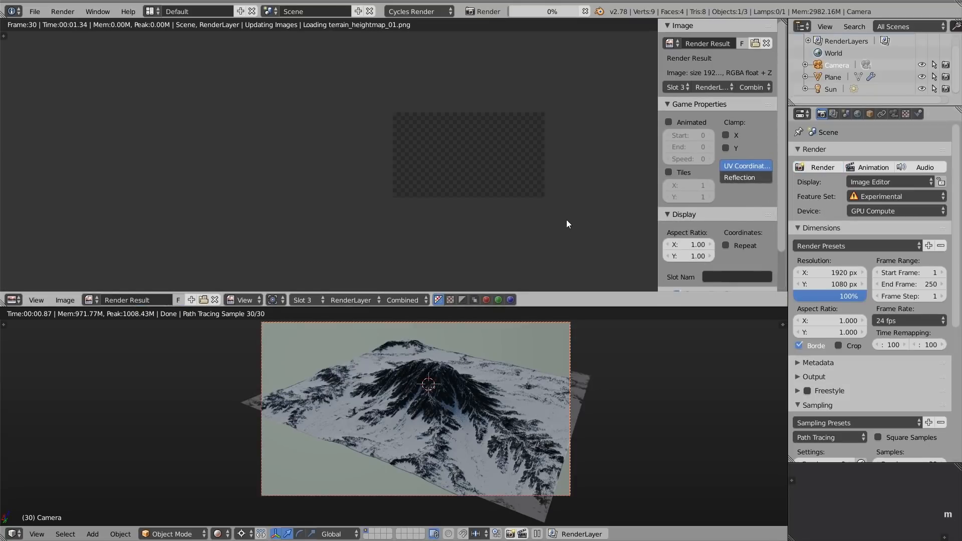
pyautogui.press('n')
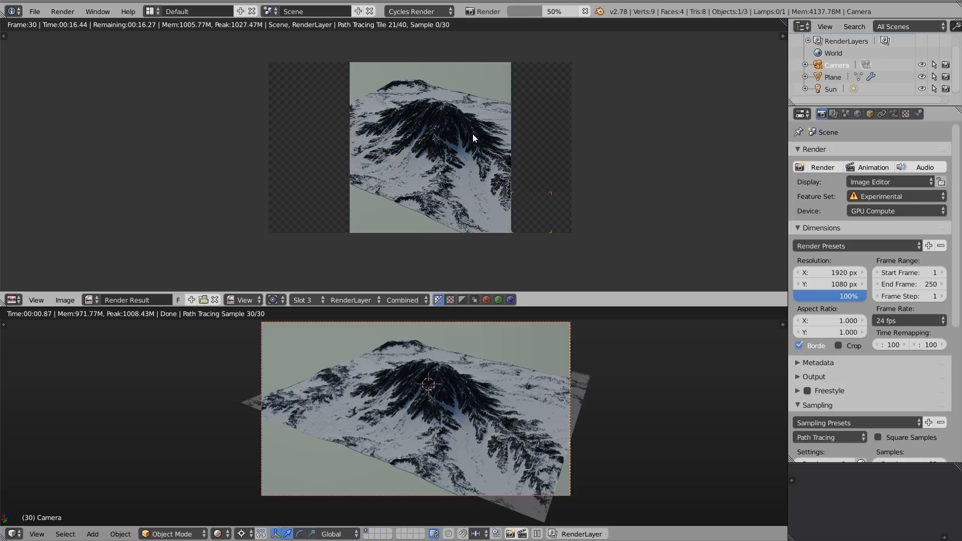
pyautogui.scroll(2, 457, 119)
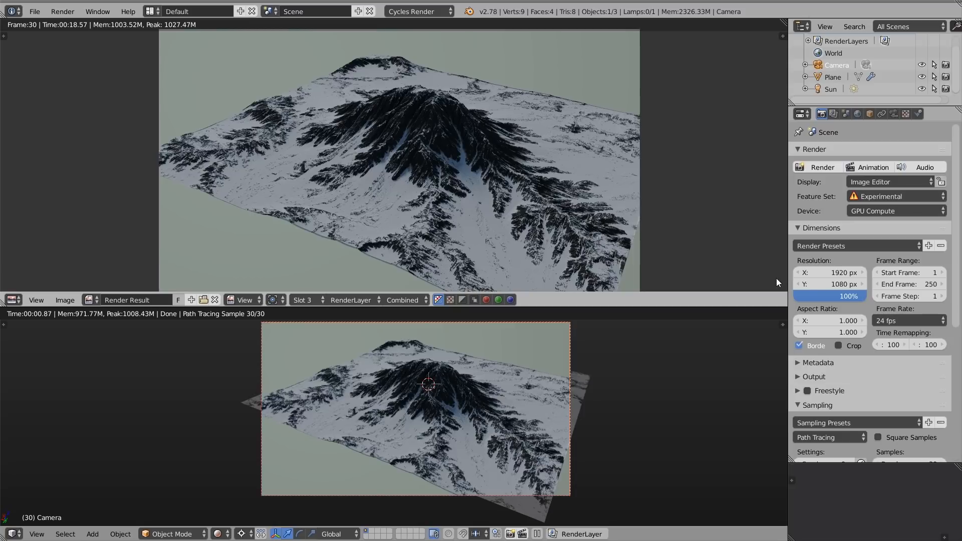
# Set the render resolution percentage to 200% and render the terrain again
pyautogui.click(823, 295)
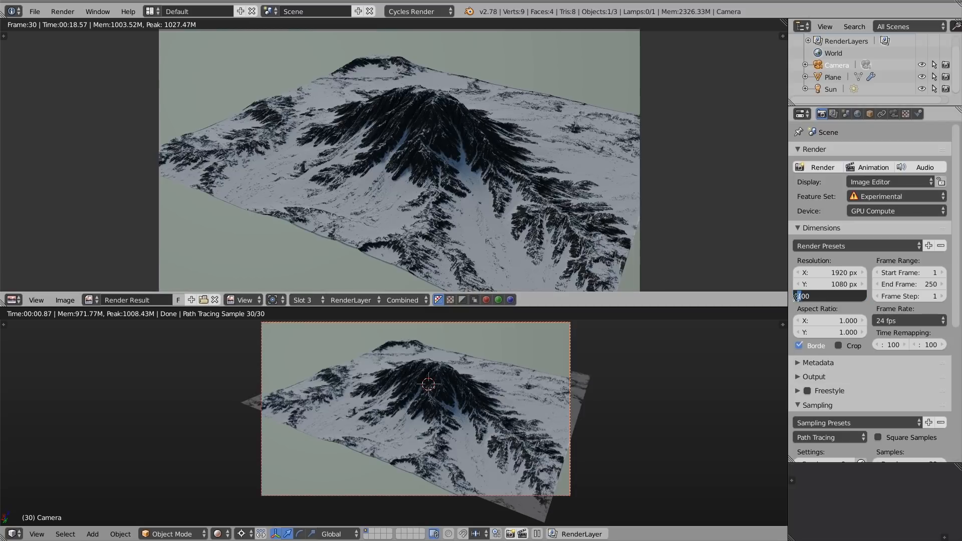
pyautogui.write('2')
pyautogui.click(814, 308)
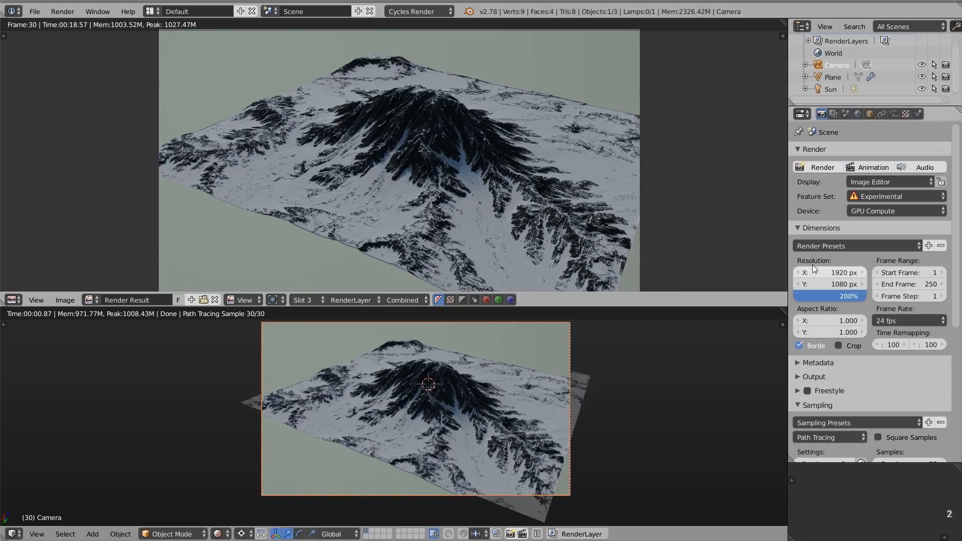
pyautogui.click(816, 169)
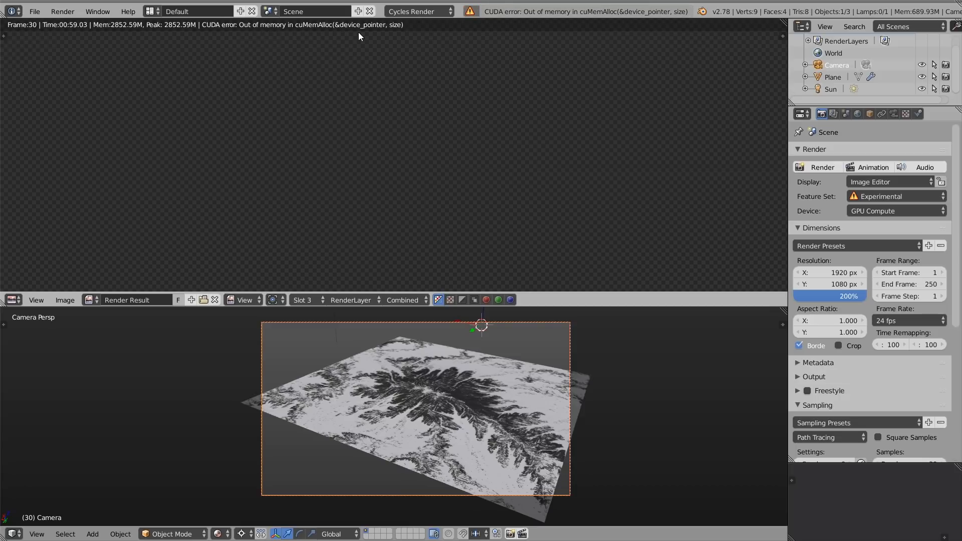
# Set the render subdivision rate to 3 px and render the terrain again
pyautogui.scroll(-5, 865, 296)
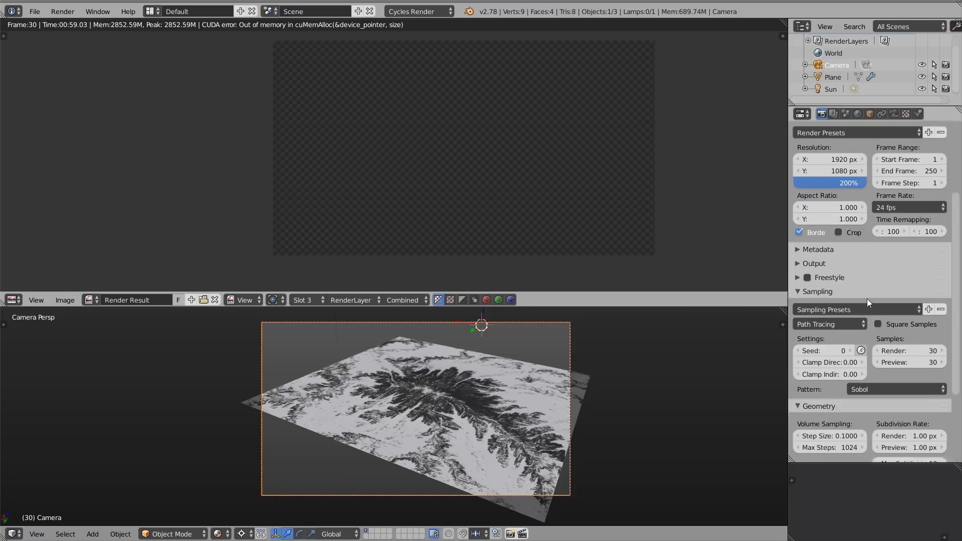
pyautogui.scroll(-5, 867, 298)
pyautogui.click(933, 336)
pyautogui.write('3')
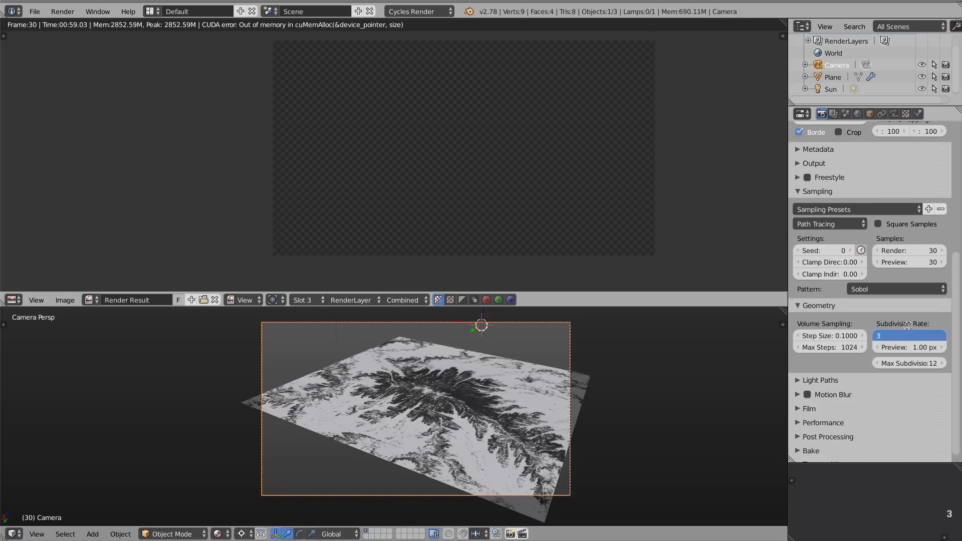
pyautogui.press('Return')
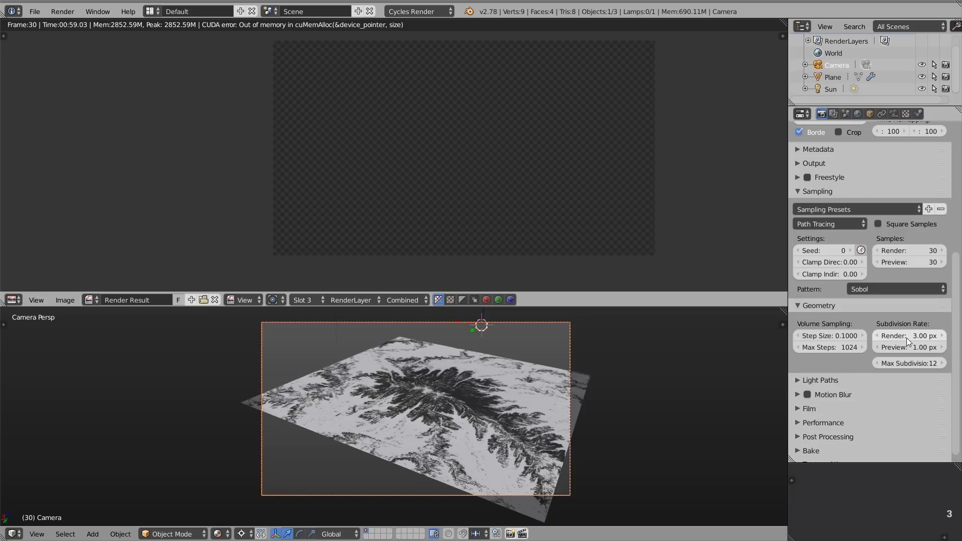
pyautogui.scroll(10, 907, 338)
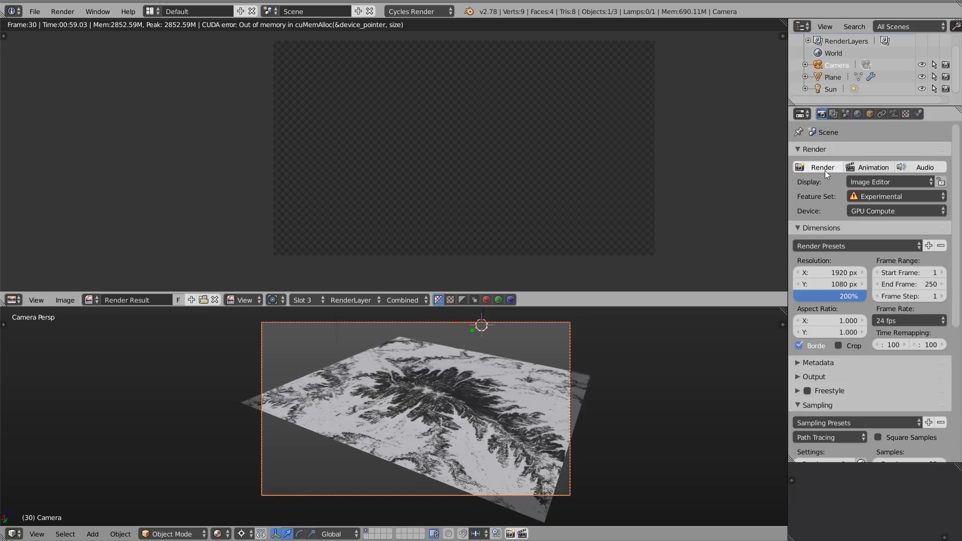
pyautogui.click(801, 167)
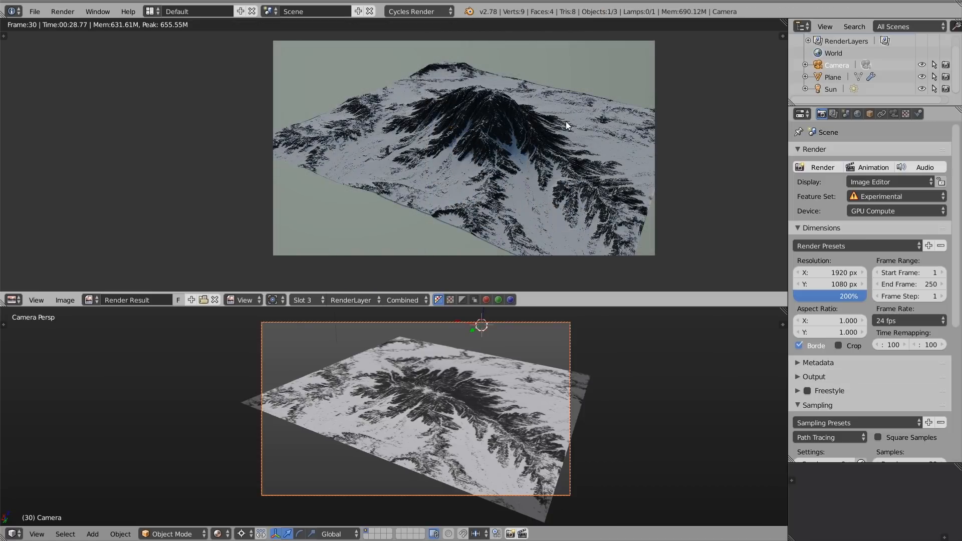
# Maximize the render result and examine the mountain's ridges and surrounding snow detail at full size
pyautogui.hotkey('shift', 'space')
pyautogui.scroll(2, 543, 249)
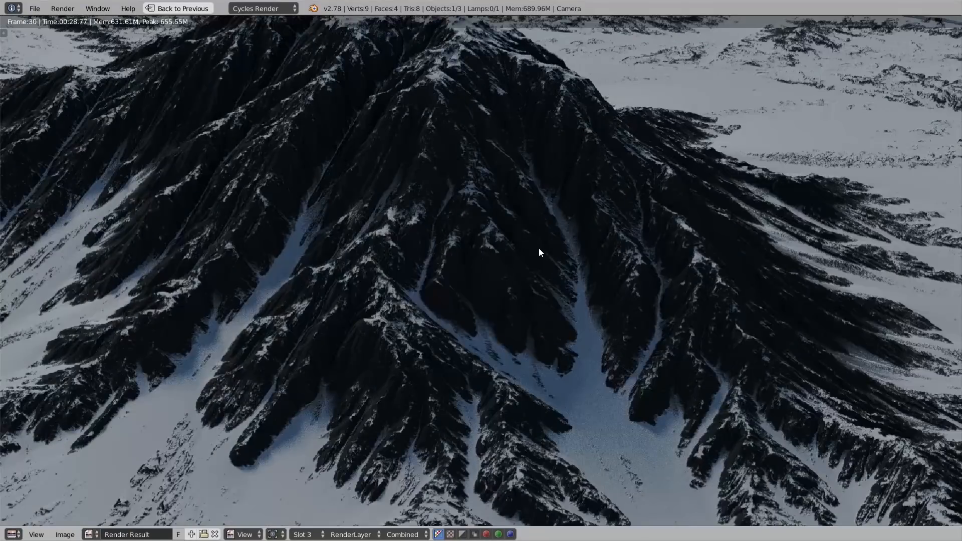
pyautogui.press('KP_1')
pyautogui.moveTo(313, 256); pyautogui.dragTo(604, 261, button='middle')
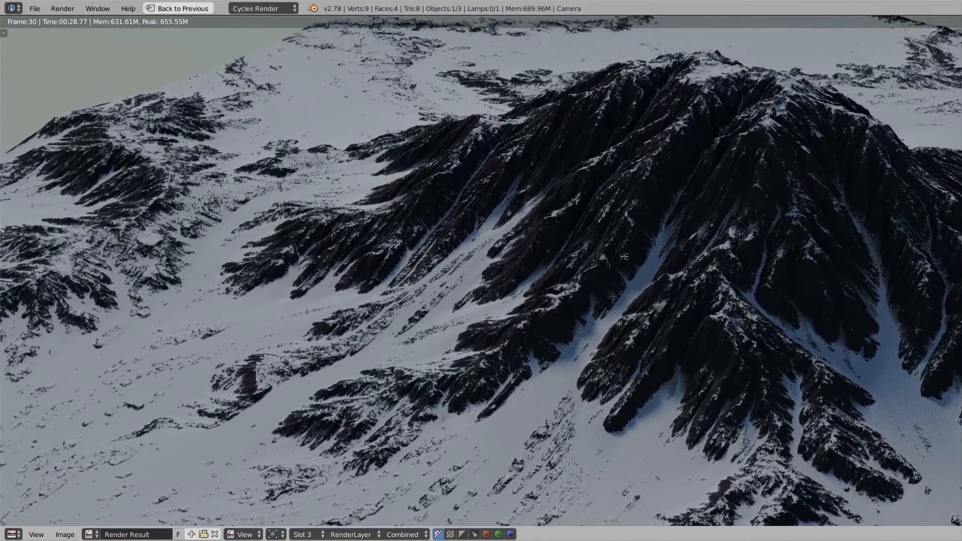
pyautogui.moveTo(902, 237); pyautogui.dragTo(602, 228, button='middle')
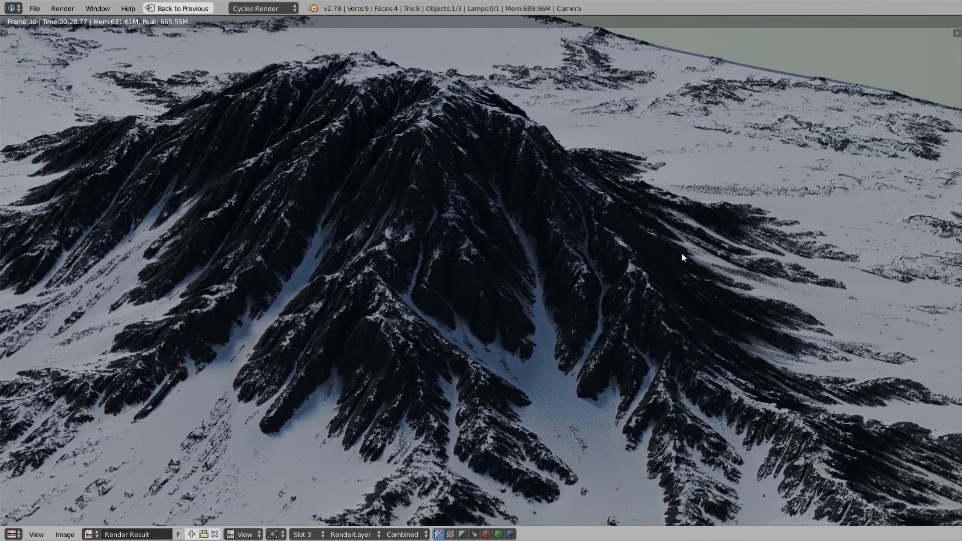
pyautogui.moveTo(912, 266); pyautogui.dragTo(782, 241, button='middle')
pyautogui.scroll(-4, 697, 251)
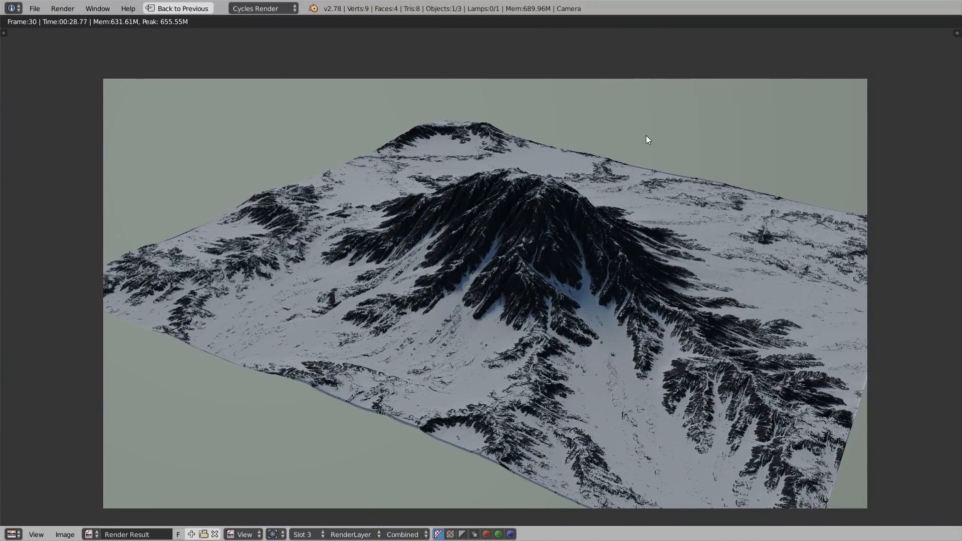
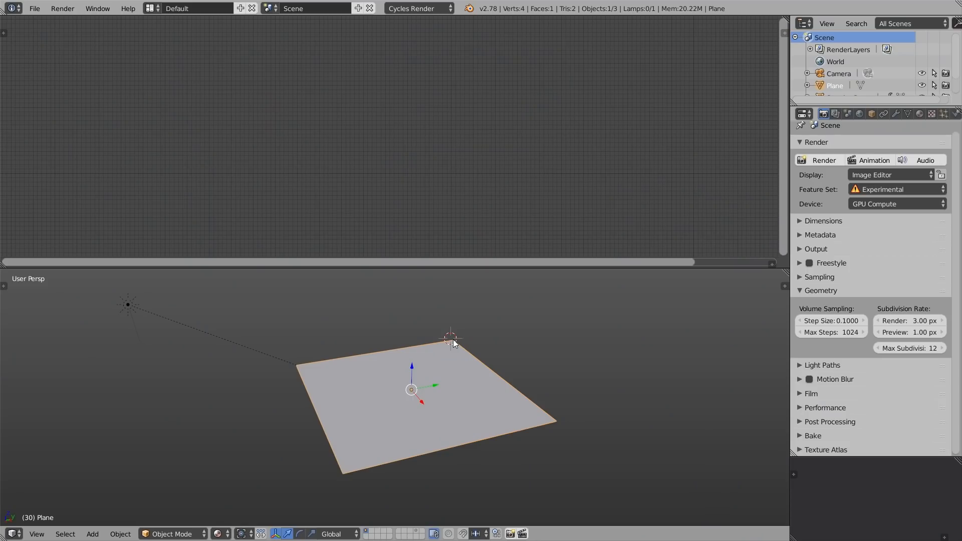
# Create a new material on the plane and name it "displacement"
pyautogui.press('Tab')
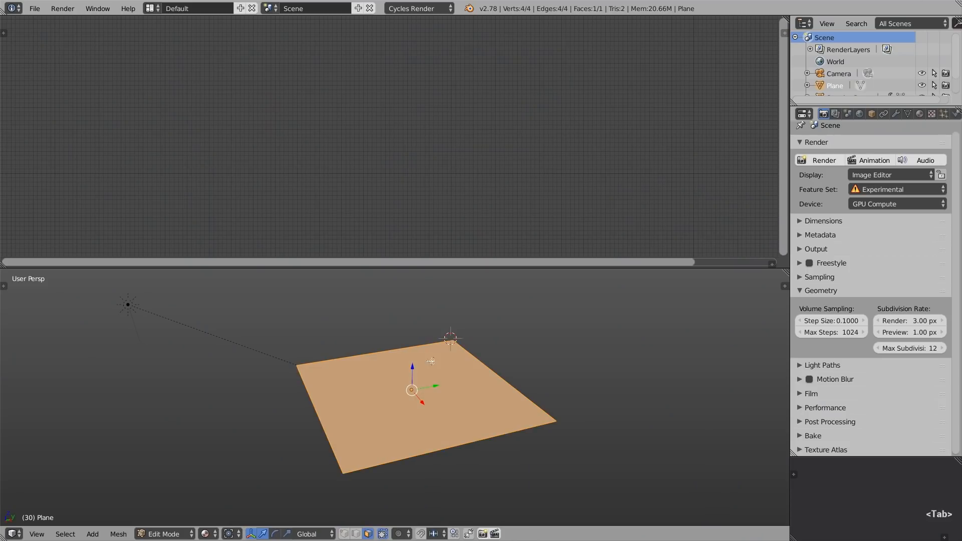
pyautogui.press('Tab')
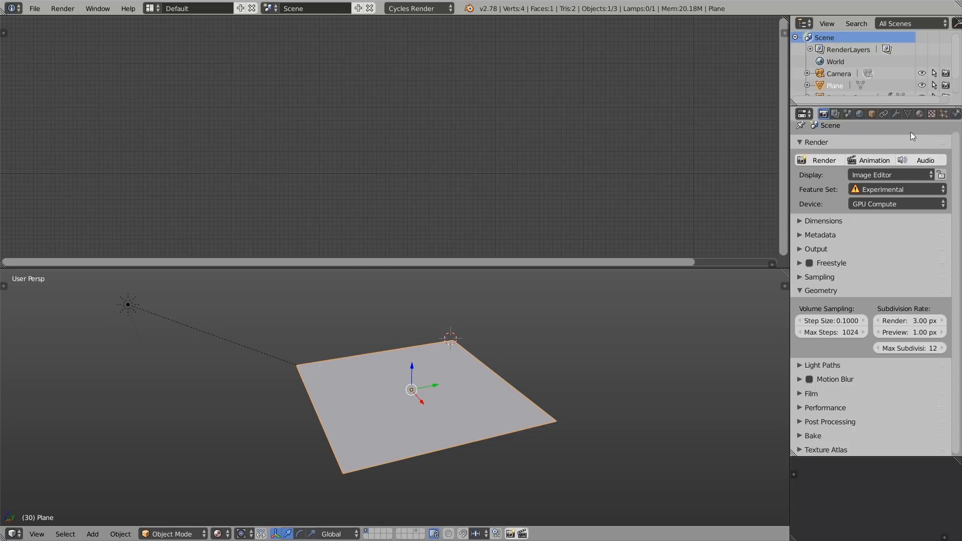
pyautogui.click(919, 115)
pyautogui.click(859, 192)
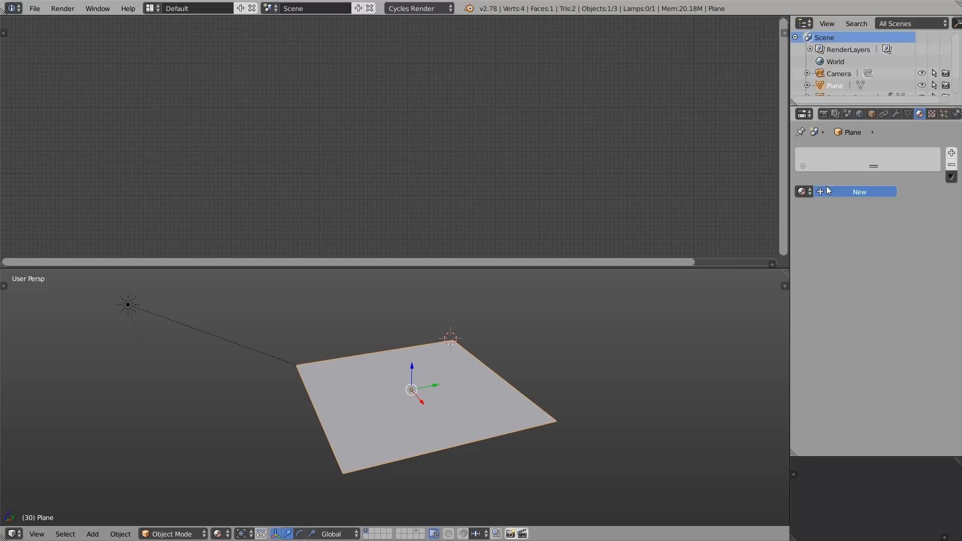
pyautogui.doubleClick(823, 158)
pyautogui.write('displacement')
pyautogui.press('Return')
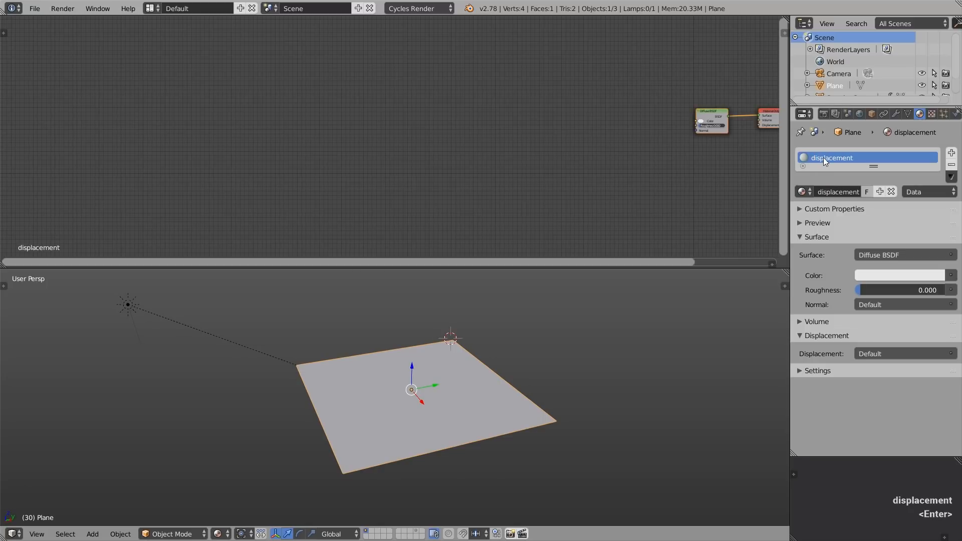
# Add a Noise Texture node and connect its Color output to the Material Output's Displacement input
pyautogui.press('a')
pyautogui.press('a')
pyautogui.press('g')
pyautogui.scroll(8, 517, 139)
pyautogui.moveTo(421, 135); pyautogui.dragTo(539, 81, button='middle')
pyautogui.hotkey('shift', 'a')
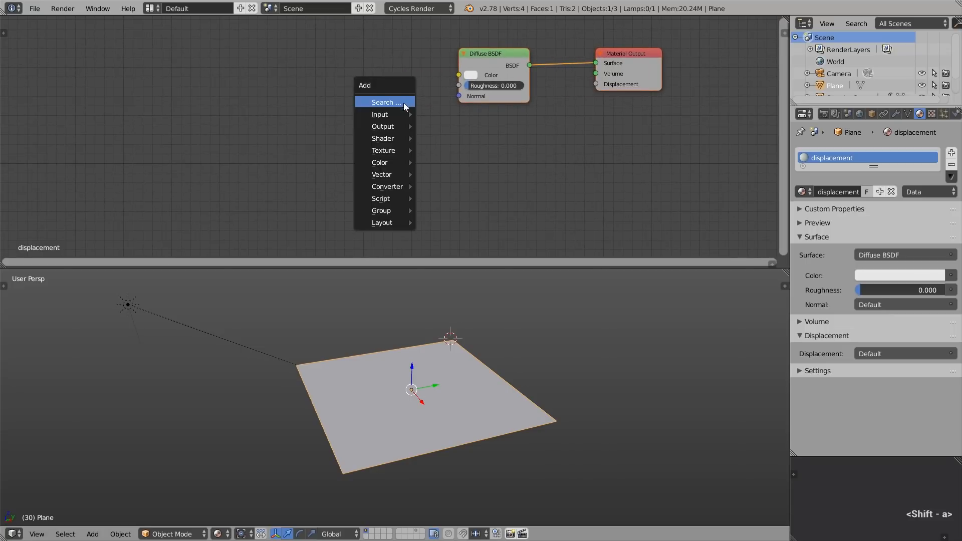
pyautogui.moveTo(396, 150)
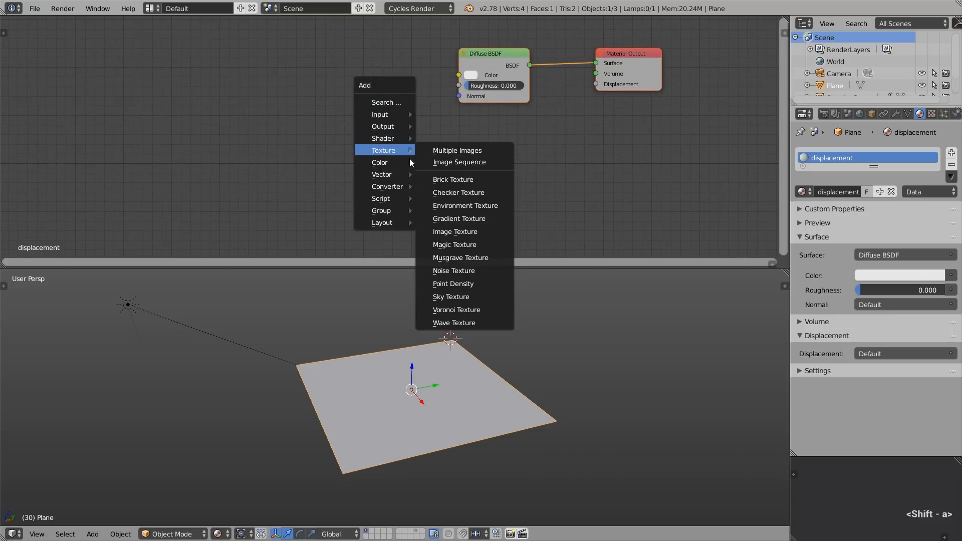
pyautogui.click(470, 270)
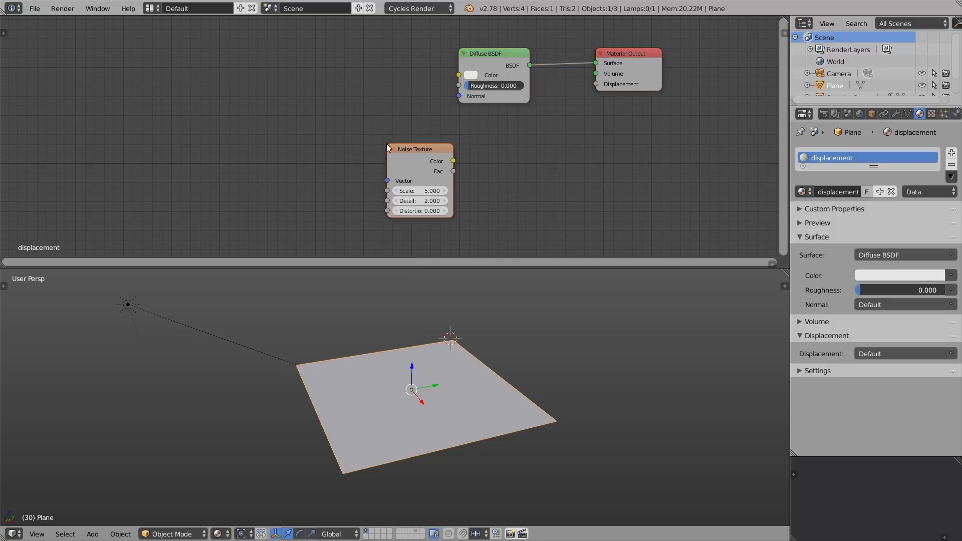
pyautogui.click(339, 153)
pyautogui.moveTo(404, 167); pyautogui.dragTo(600, 85)
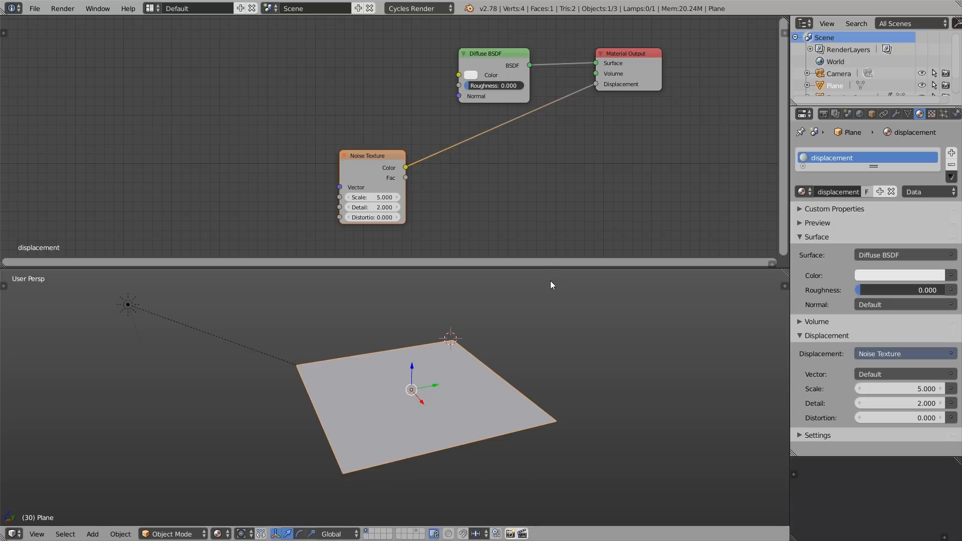
# Set the material's displacement method to True and switch the 3D view to Rendered shading
pyautogui.click(834, 436)
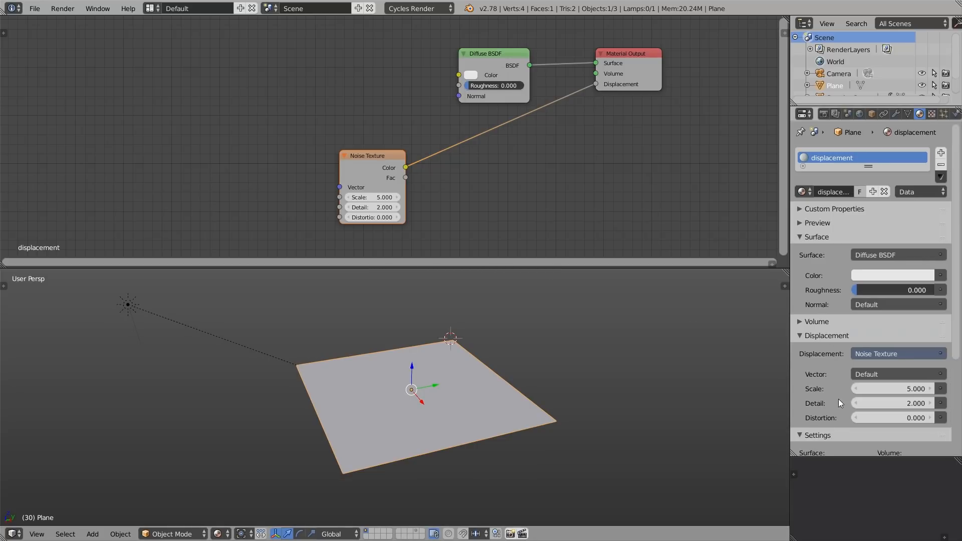
pyautogui.scroll(-5, 837, 396)
pyautogui.click(830, 375)
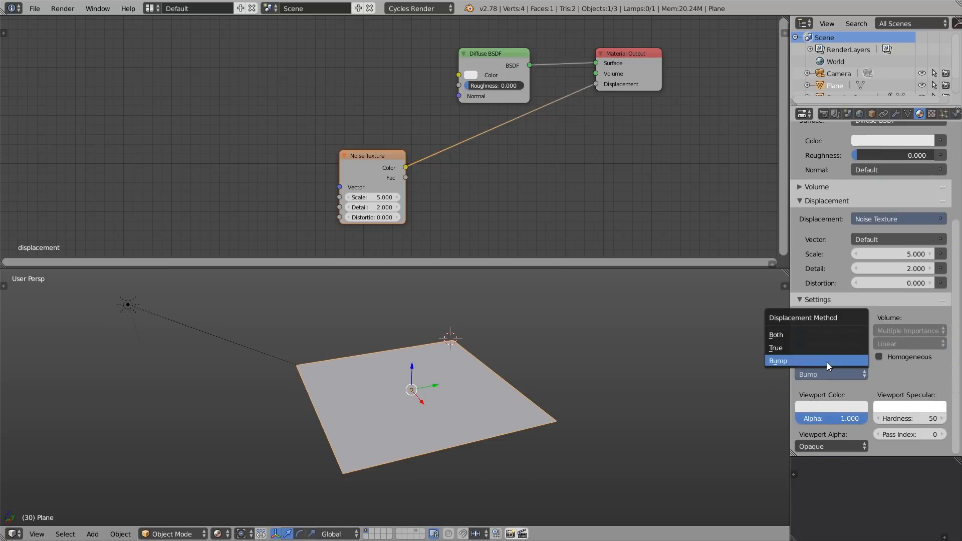
pyautogui.click(823, 350)
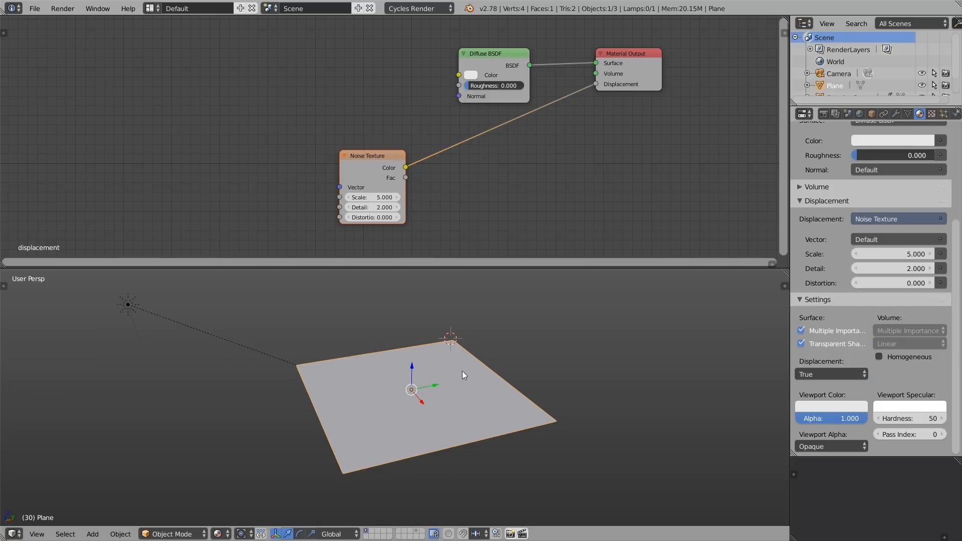
pyautogui.click(218, 534)
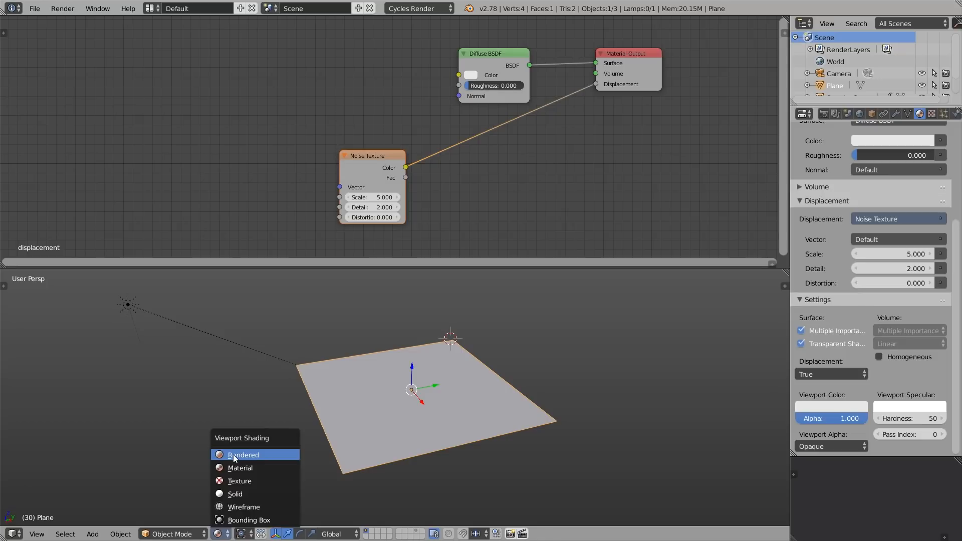
pyautogui.click(233, 455)
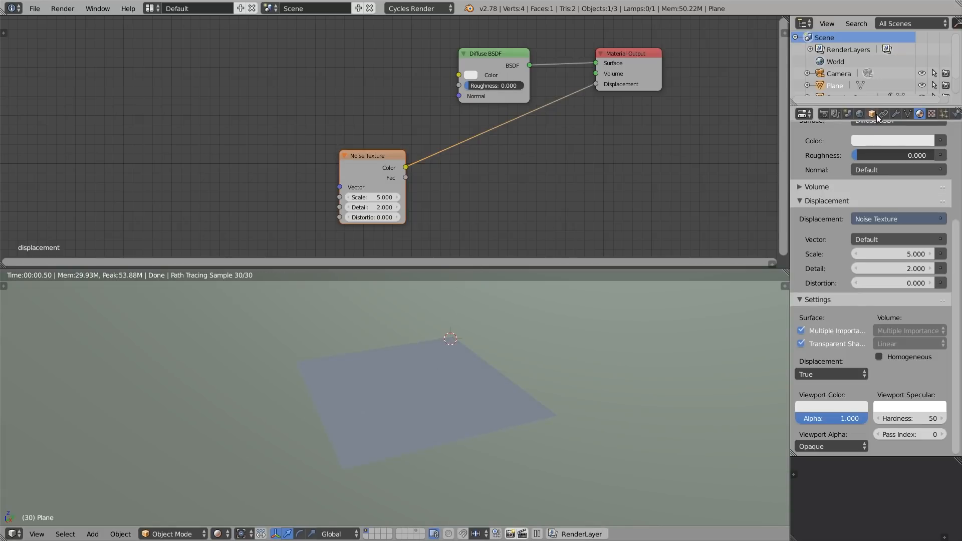
# Add a Subdivision Surface modifier to the plane, using Simple subdivision with Adaptive enabled
pyautogui.click(895, 113)
pyautogui.click(857, 152)
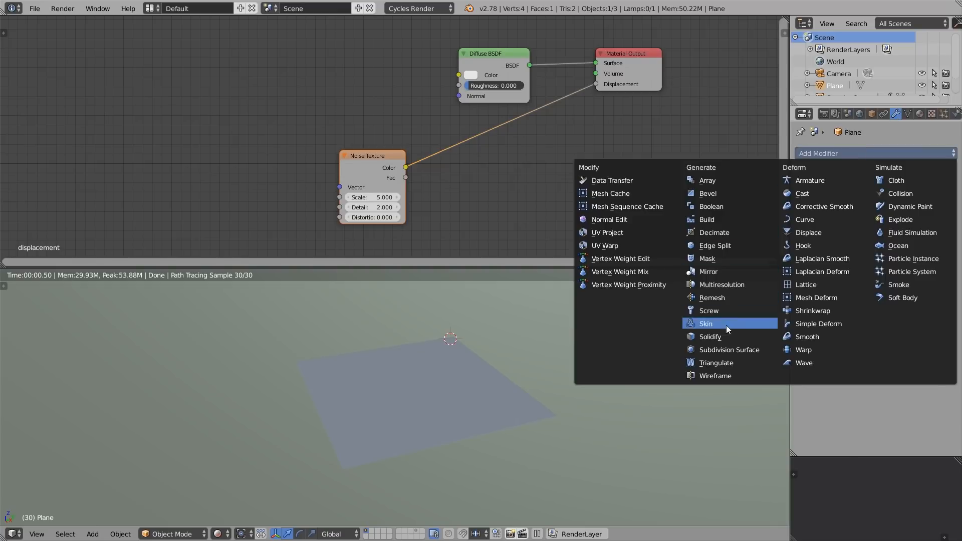
pyautogui.click(725, 350)
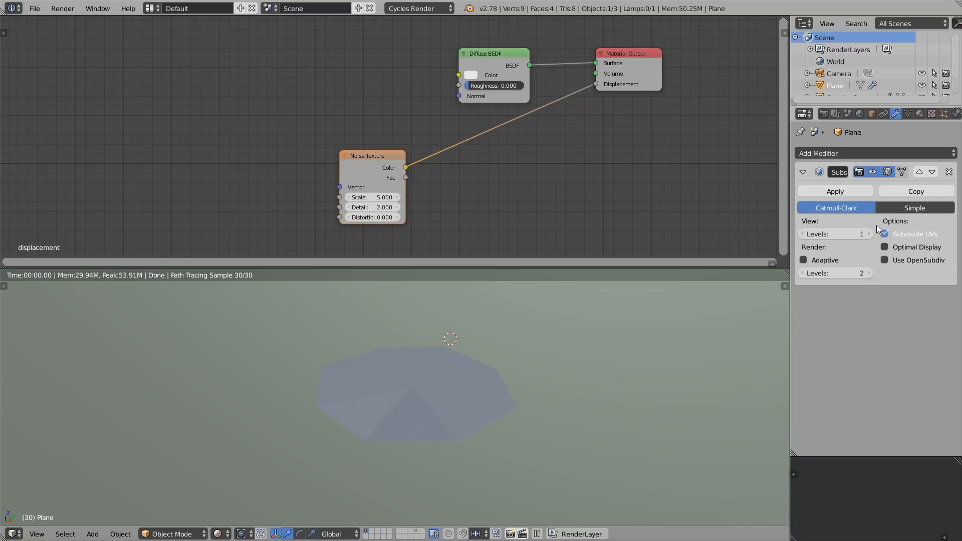
pyautogui.click(907, 213)
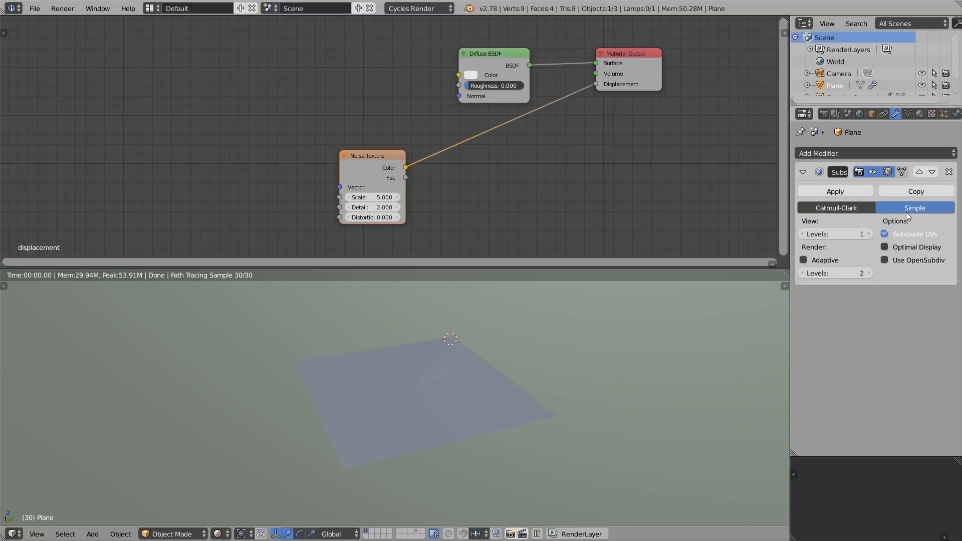
pyautogui.click(828, 262)
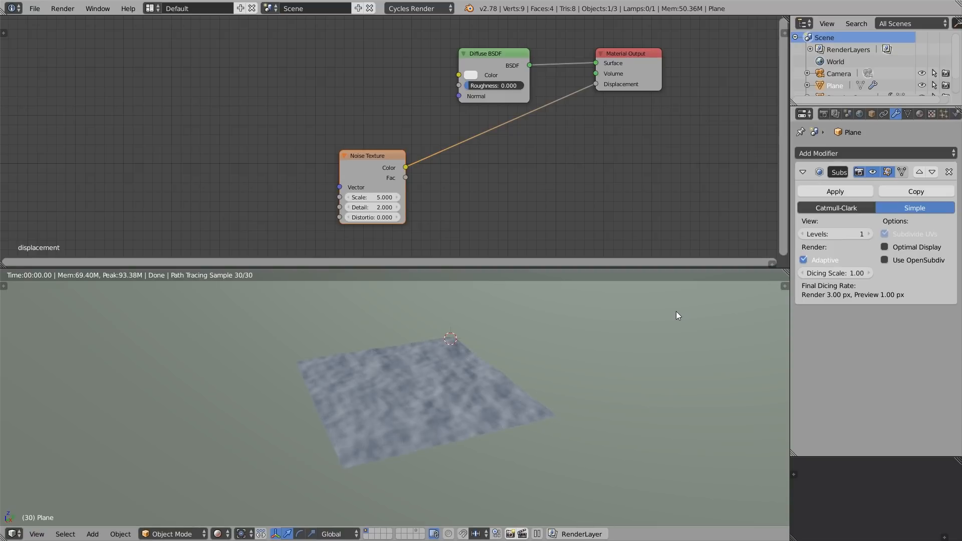
# Insert a Math node set to Multiply between the Noise Texture and the Material Output's Displacement input
pyautogui.hotkey('shift', 'a')
pyautogui.moveTo(474, 222)
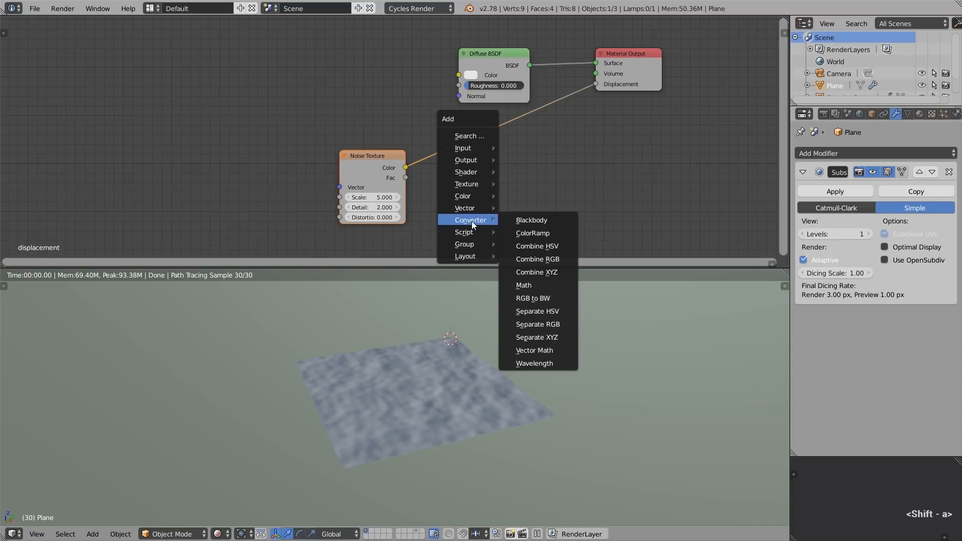
pyautogui.click(522, 284)
pyautogui.click(436, 150)
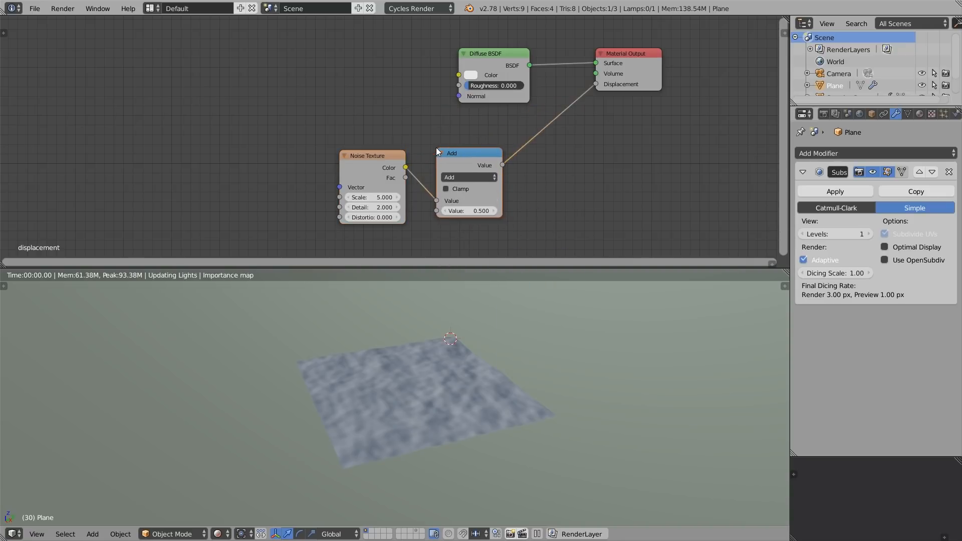
pyautogui.click(467, 174)
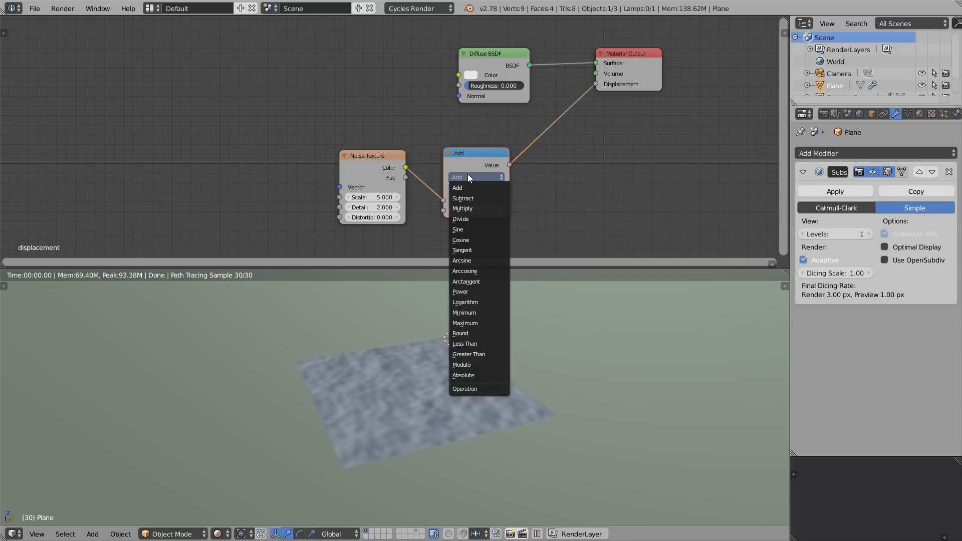
pyautogui.click(477, 207)
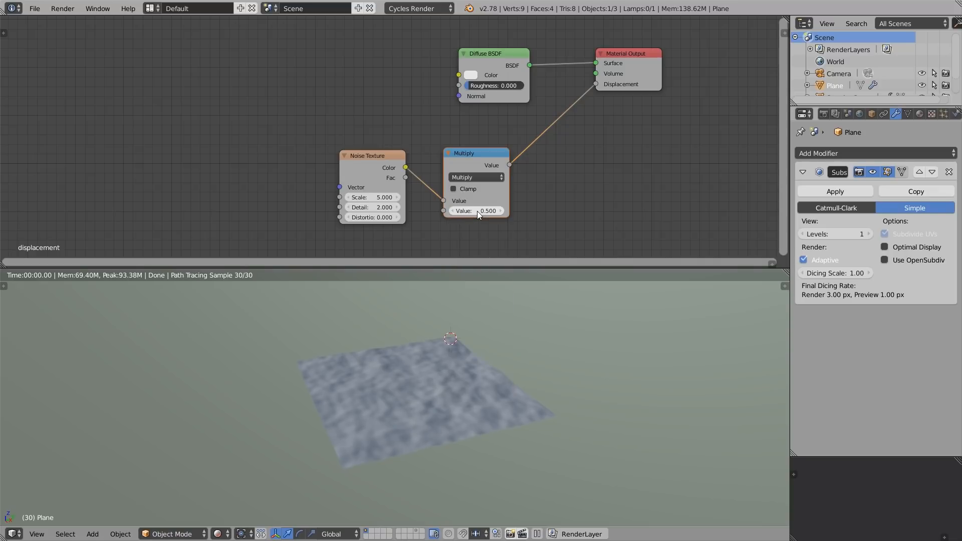
# Set the Multiply node's value to 5 and refresh the rendered preview
pyautogui.click(477, 211)
pyautogui.write('5')
pyautogui.press('Return')
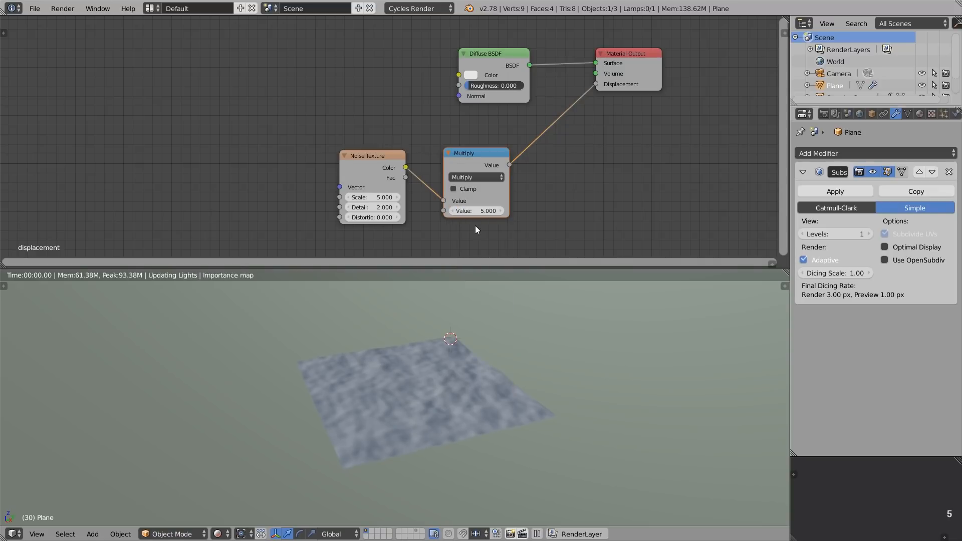
pyautogui.press('Tab')
pyautogui.press('Tab')
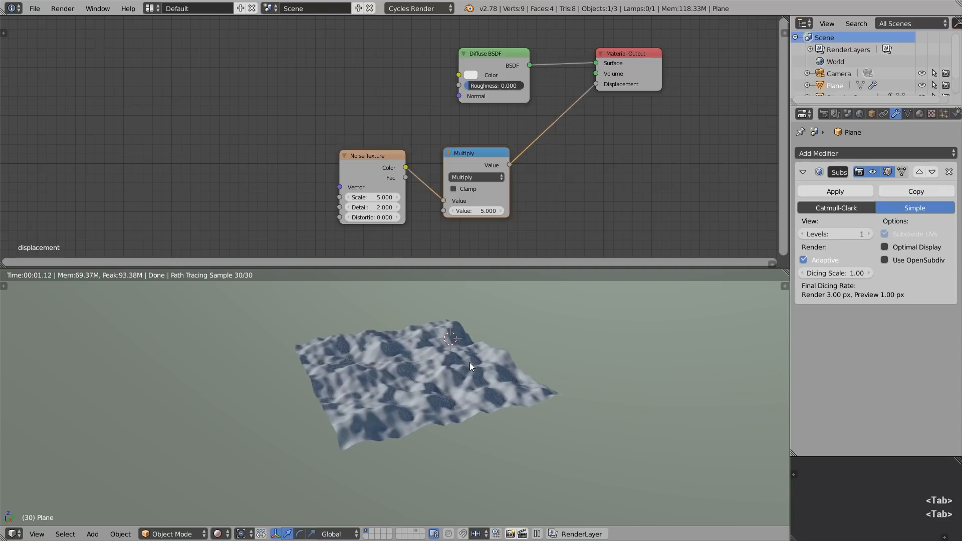
# Set the Multiply node's value to 7 and refresh the displaced surface in the rendered preview
pyautogui.click(476, 211)
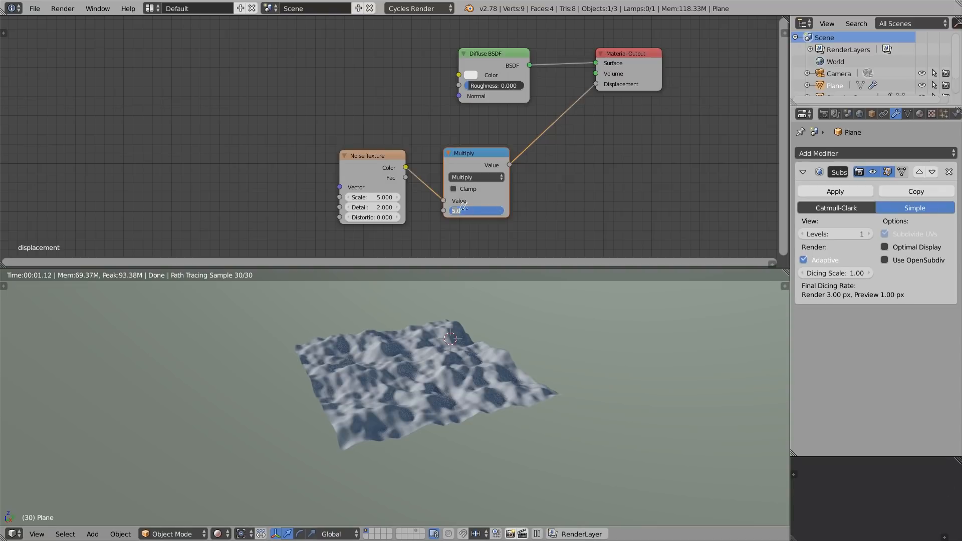
pyautogui.write('7')
pyautogui.press('Return')
pyautogui.press('Tab')
pyautogui.press('Tab')
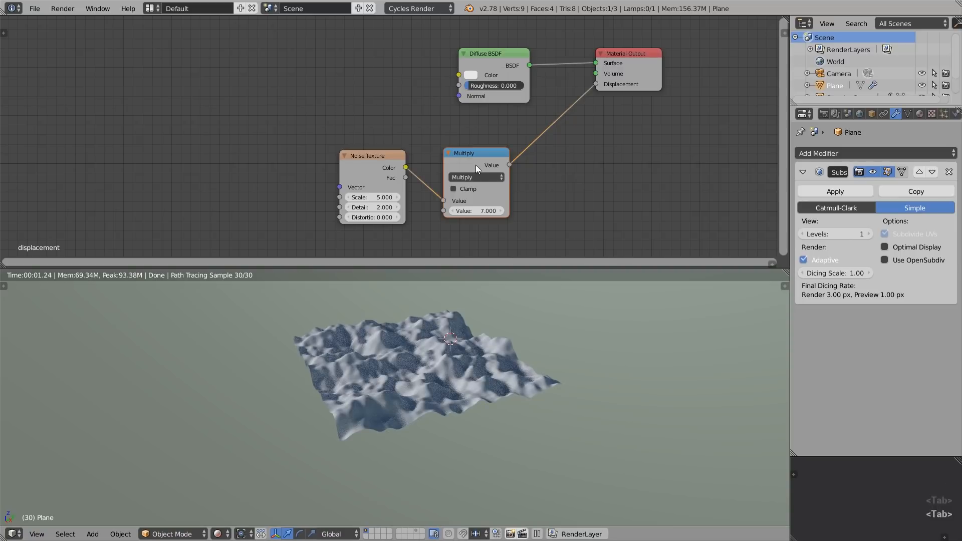
# Insert a duplicate of the Multiply node after it, set to Subtract with value 3.5, and compare the refreshed render with the solid plane
pyautogui.hotkey('shift', 'd')
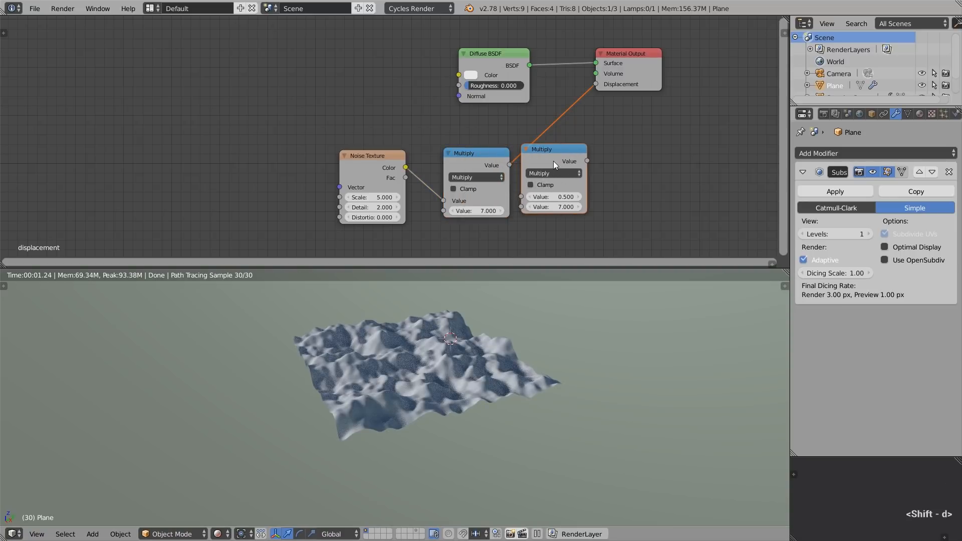
pyautogui.click(579, 164)
pyautogui.click(569, 177)
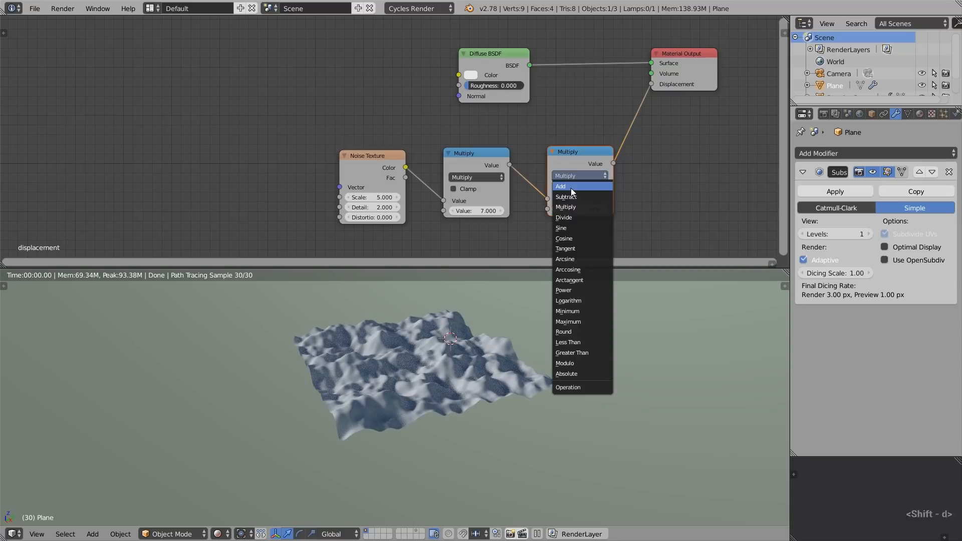
pyautogui.click(573, 197)
pyautogui.click(573, 208)
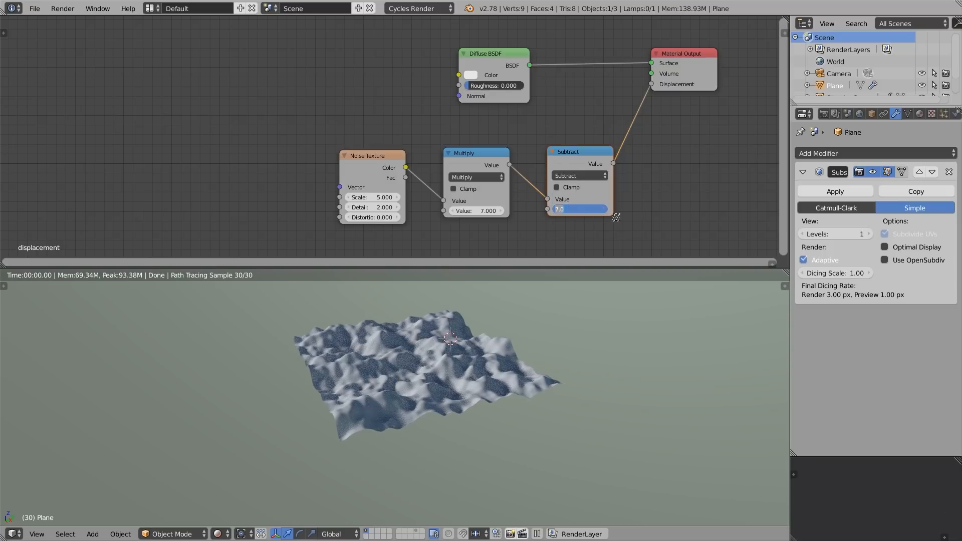
pyautogui.write('3.5')
pyautogui.press('Return')
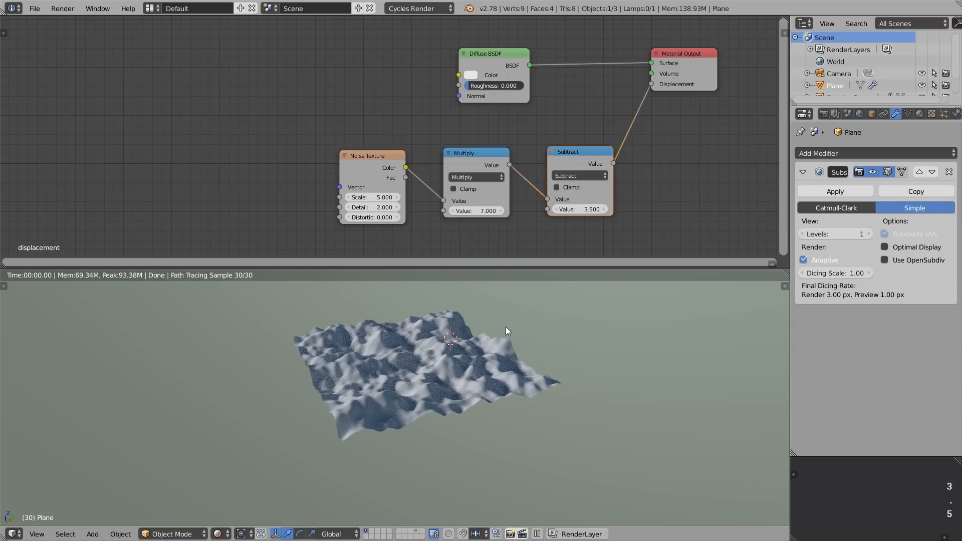
pyautogui.press('Tab')
pyautogui.press('Tab')
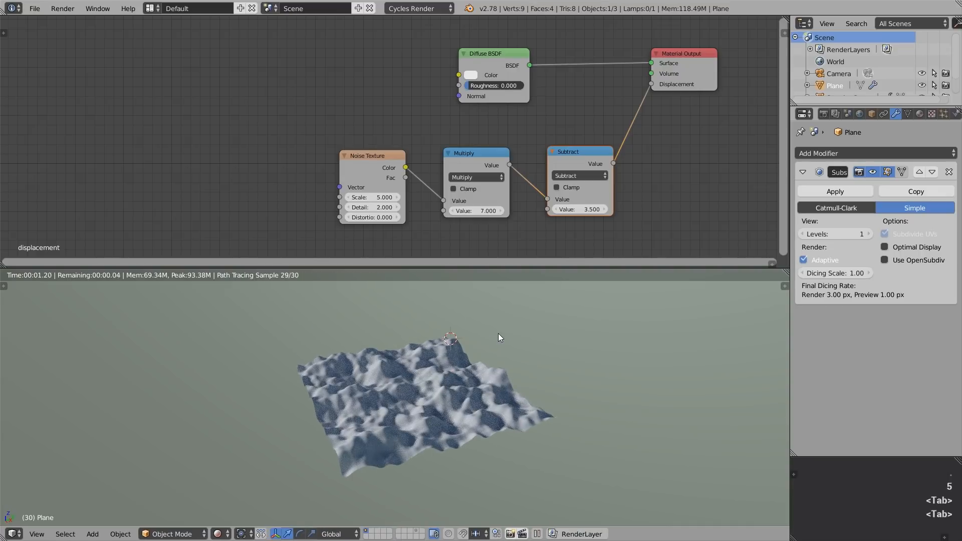
pyautogui.hotkey('alt', 'z')
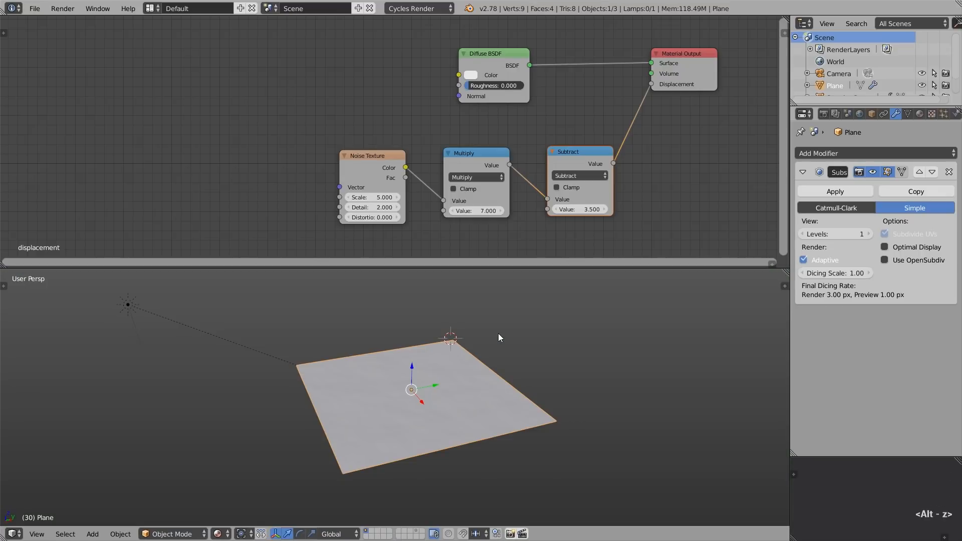
pyautogui.hotkey('shift', 'z')
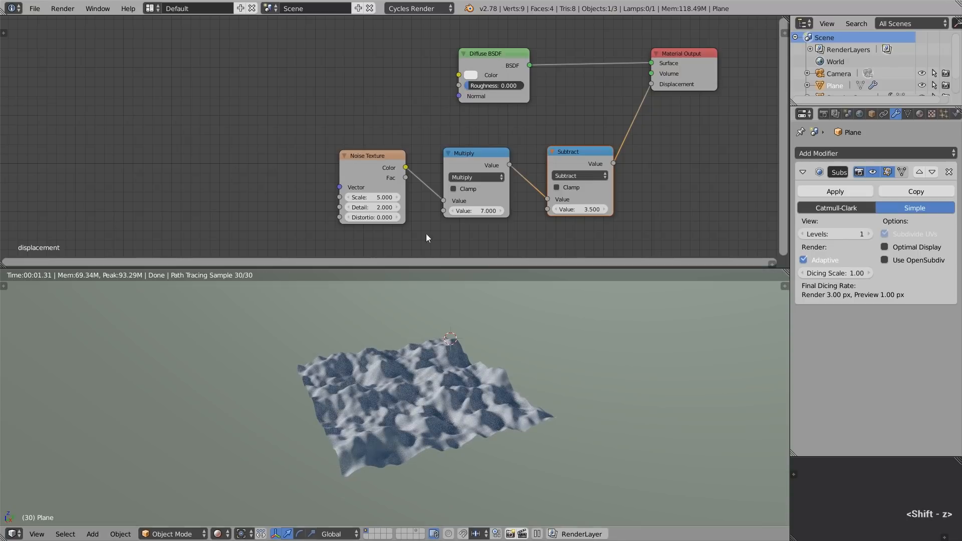
# Move the Noise Texture node away from the Multiply node and insert a ColorRamp node between them
pyautogui.moveTo(345, 164); pyautogui.dragTo(357, 162)
pyautogui.moveTo(292, 162); pyautogui.dragTo(420, 160, button='middle')
pyautogui.scroll(-3, 420, 160)
pyautogui.press('g')
pyautogui.press('g')
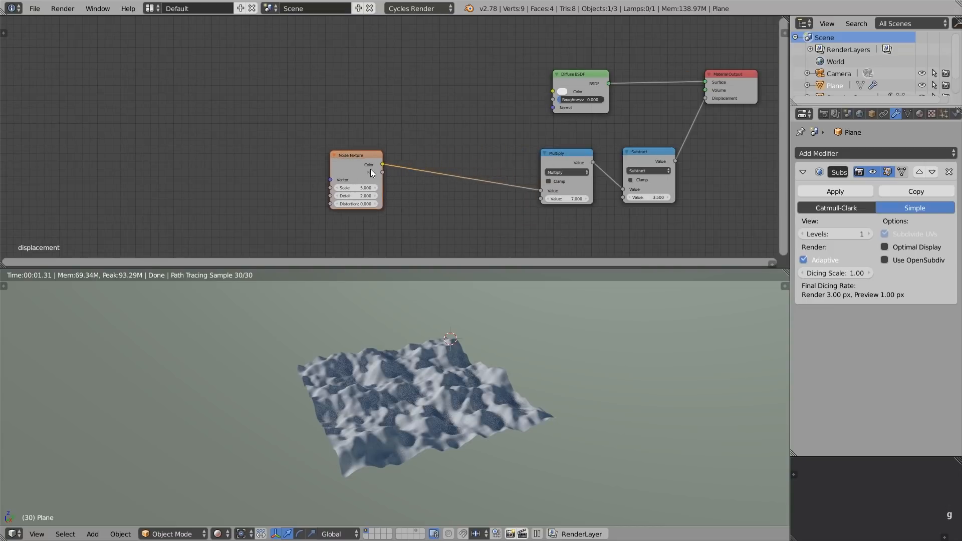
pyautogui.click(345, 167)
pyautogui.hotkey('shift', 'a')
pyautogui.moveTo(344, 167)
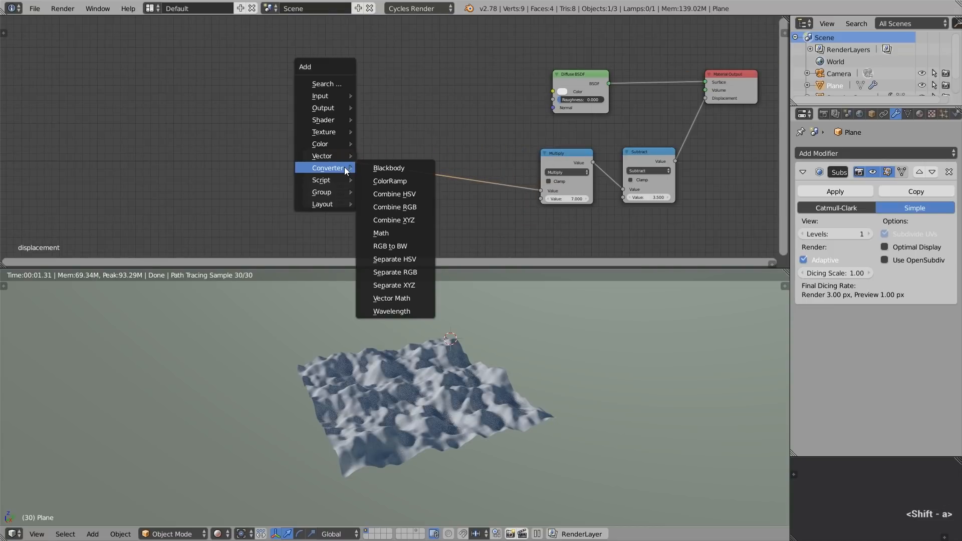
pyautogui.click(373, 179)
pyautogui.click(404, 145)
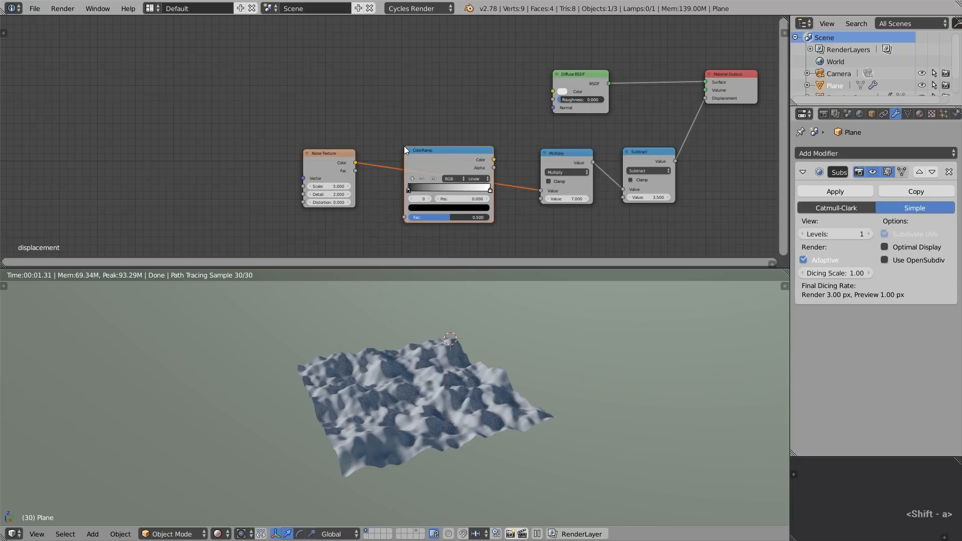
pyautogui.click(404, 146)
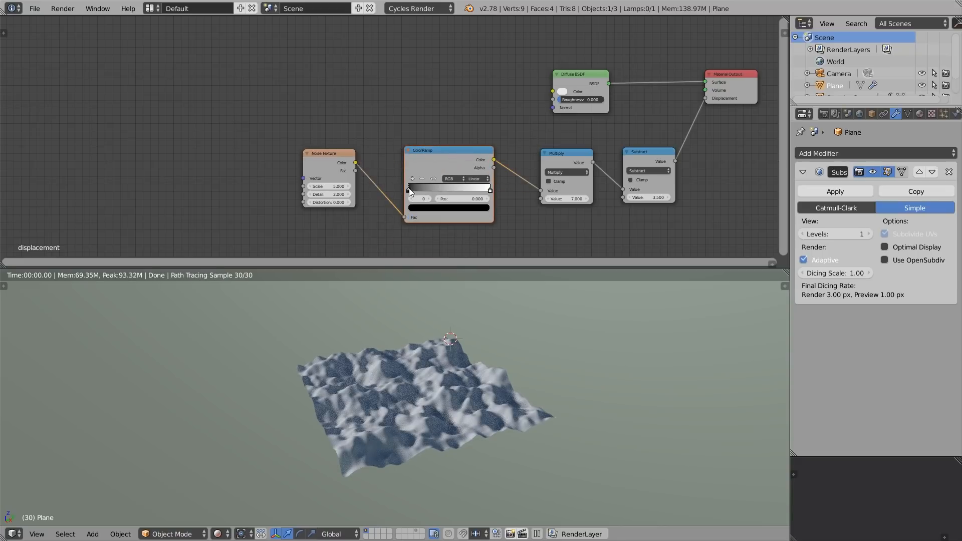
# Tighten the ColorRamp by moving the black stop to about 0.324 and the white stop inward, and refresh the displaced terrain
pyautogui.moveTo(409, 188); pyautogui.dragTo(435, 190)
pyautogui.press('Tab')
pyautogui.press('Tab')
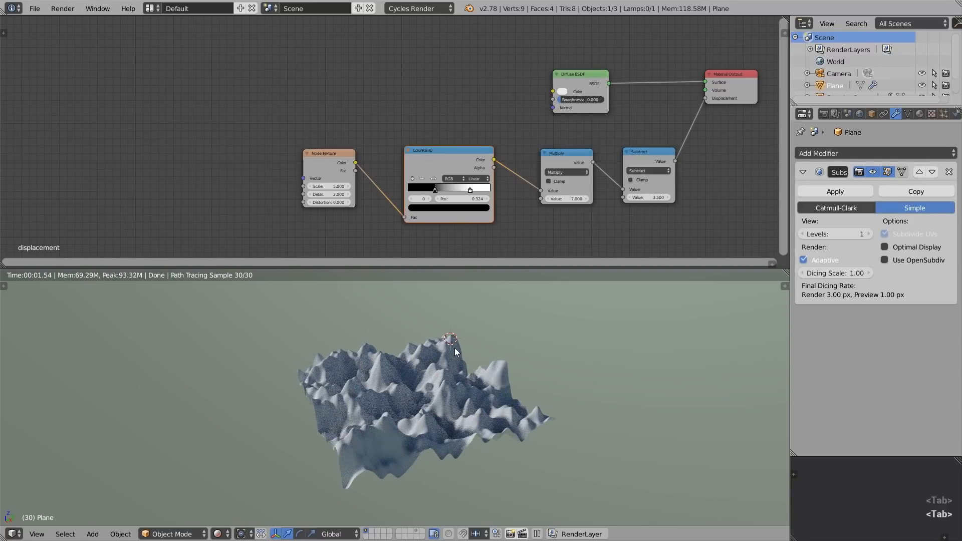
pyautogui.moveTo(456, 348); pyautogui.dragTo(464, 357, button='middle')
# Set the Noise Texture's Detail to 7 and refresh the displacement render
pyautogui.click(328, 194)
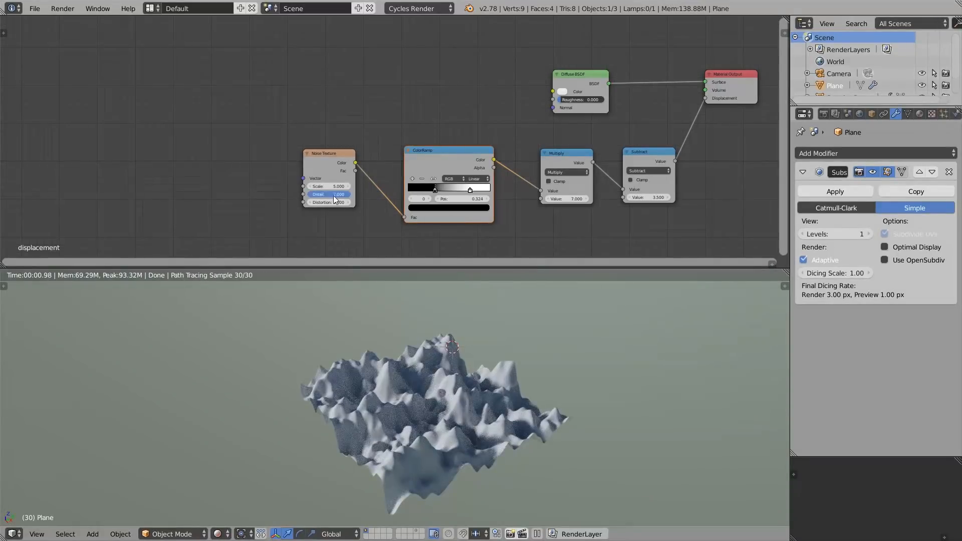
pyautogui.write('7')
pyautogui.press('Tab')
pyautogui.press('Tab')
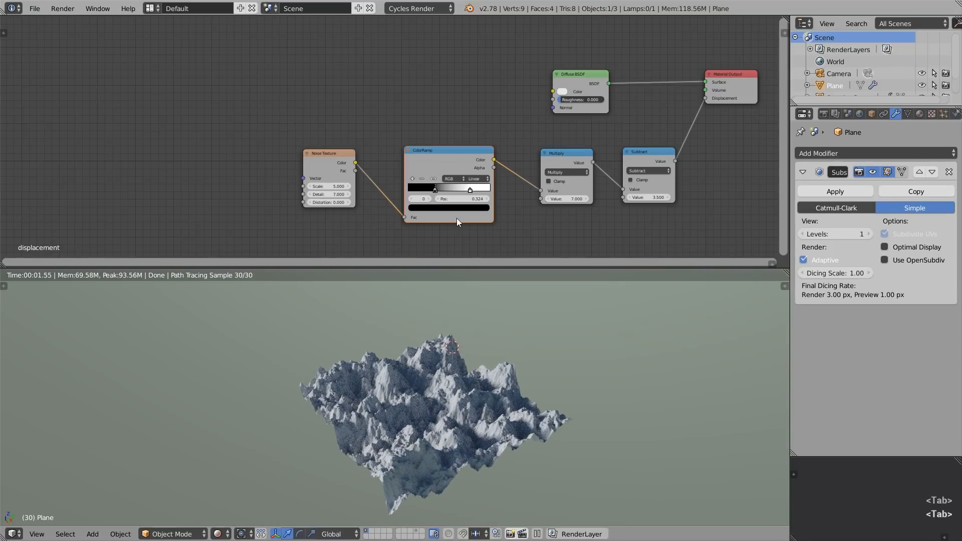
# Try the ColorRamp's black stop at about 0.575 and at about 0.498, refreshing the terrain for each
pyautogui.moveTo(438, 190); pyautogui.dragTo(457, 190)
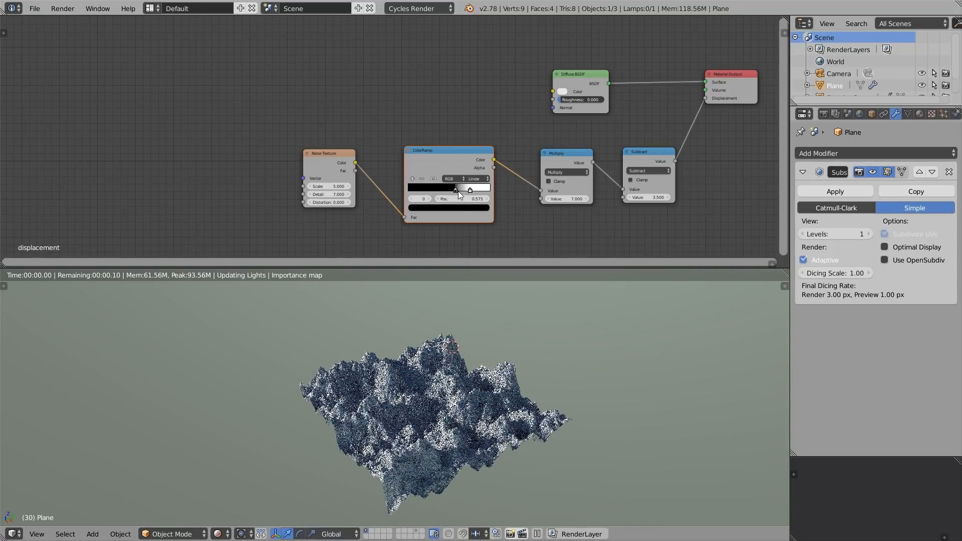
pyautogui.press('Tab')
pyautogui.press('Tab')
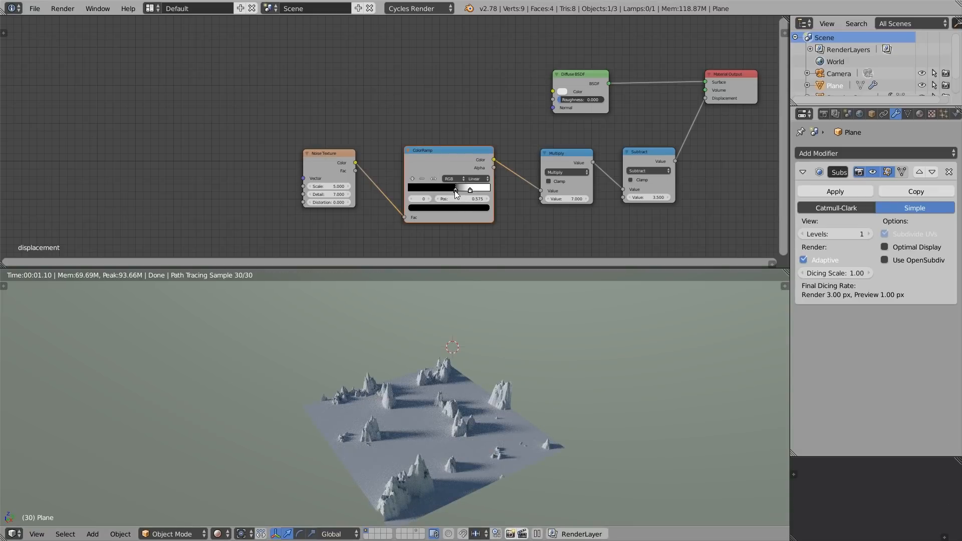
pyautogui.moveTo(455, 190); pyautogui.dragTo(449, 189)
pyautogui.press('Tab')
pyautogui.press('Tab')
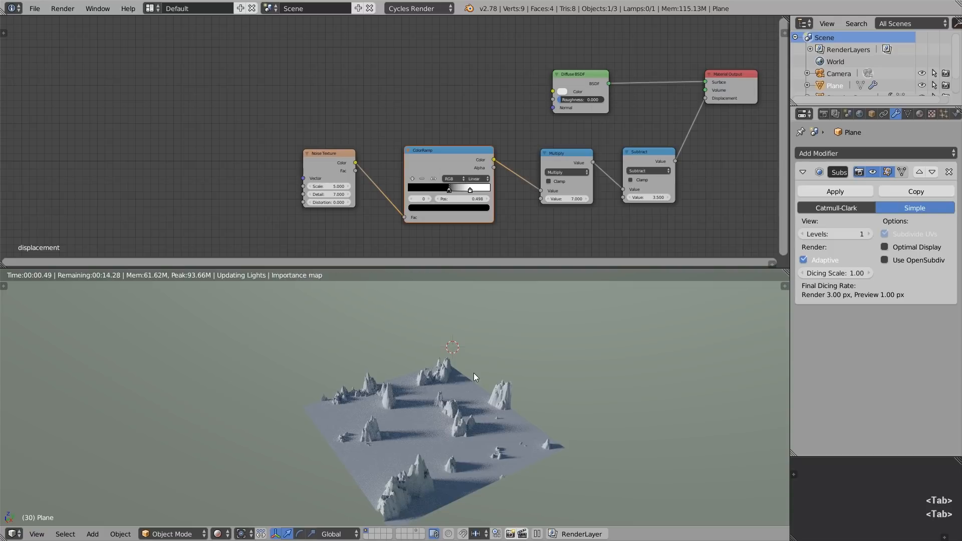
# Move the ColorRamp's black stop to about 0.448 and refresh the terrain
pyautogui.moveTo(456, 190); pyautogui.dragTo(452, 191)
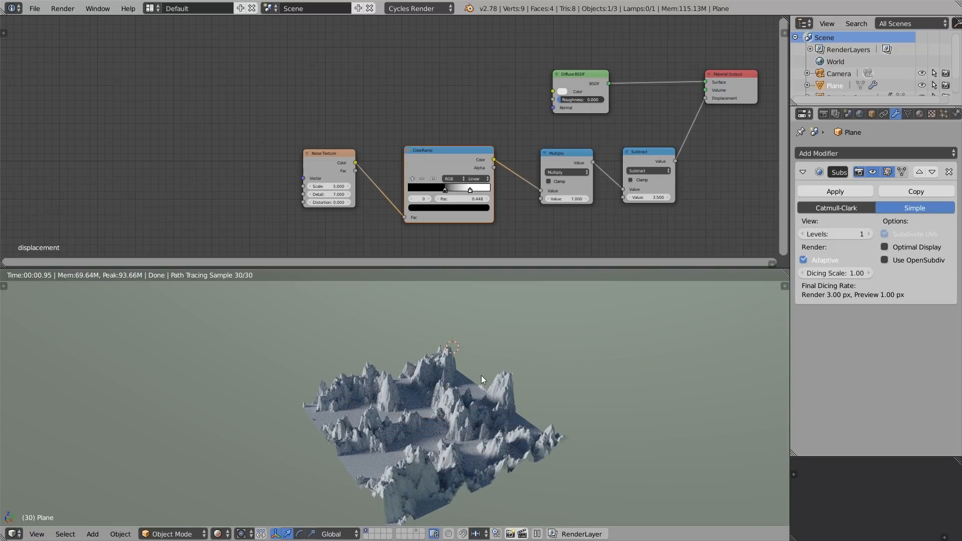
pyautogui.press('Tab')
pyautogui.press('Tab')
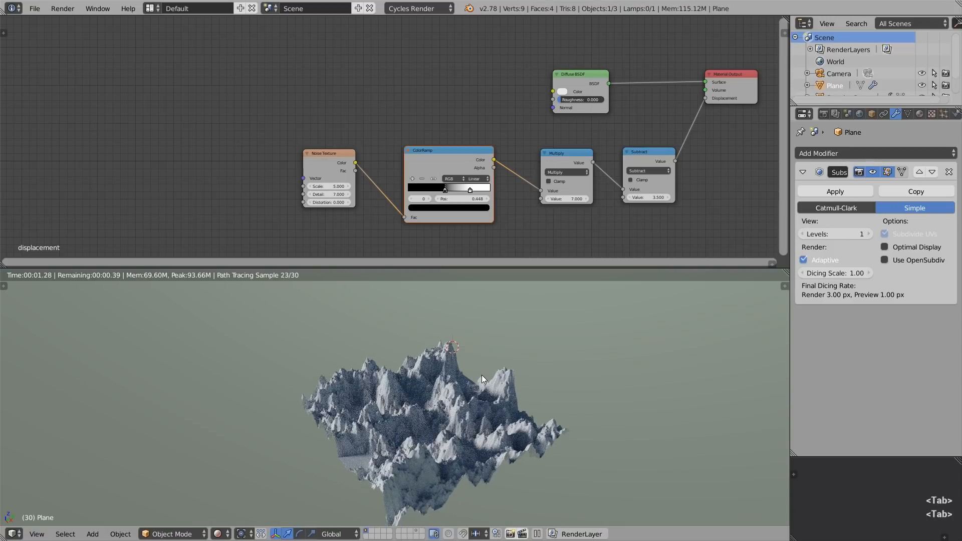
# Add a stop between the ColorRamp's black and white stops, darken its grey and position it at about 0.602
pyautogui.scroll(2, 471, 186)
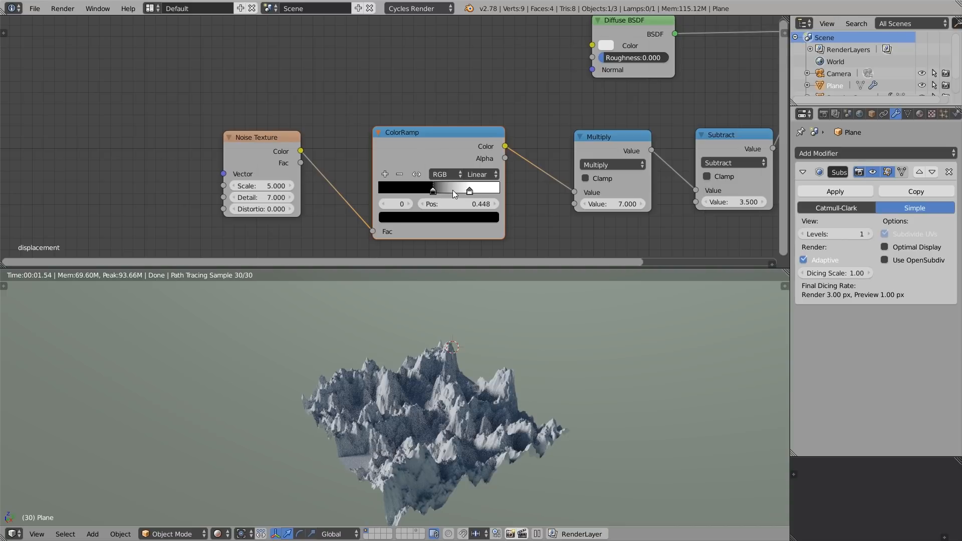
pyautogui.keyDown('ctrl'); pyautogui.click(452, 191); pyautogui.keyUp('ctrl')
pyautogui.click(454, 218)
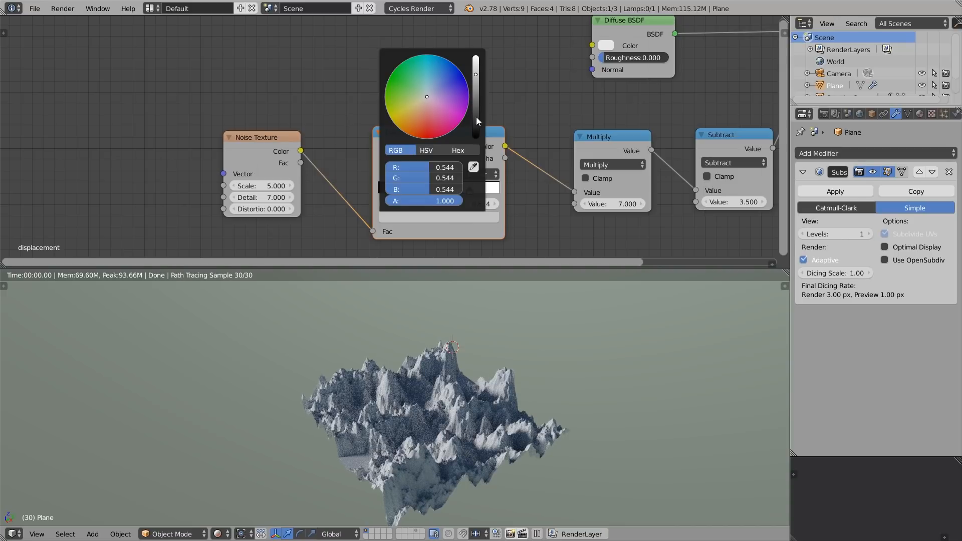
pyautogui.moveTo(476, 116); pyautogui.dragTo(474, 95)
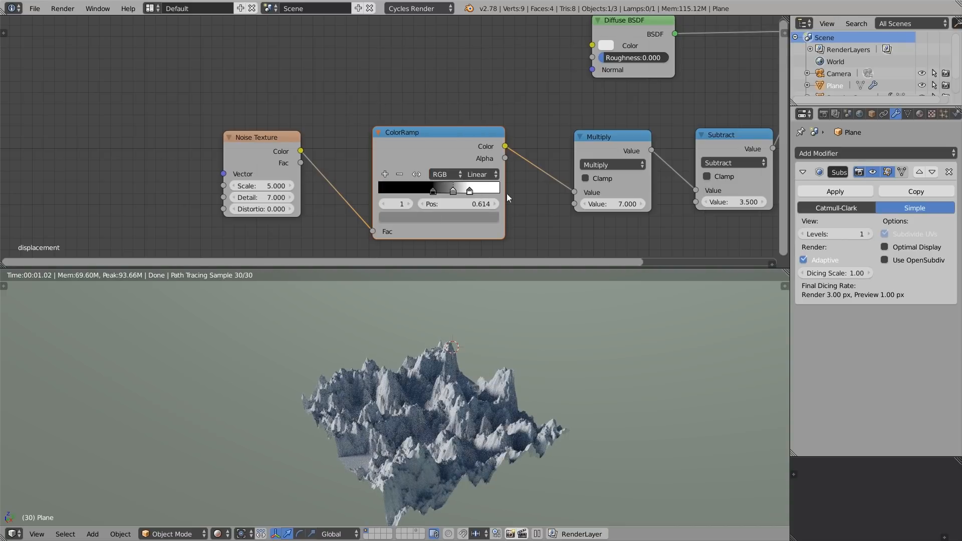
pyautogui.press('Tab')
pyautogui.press('Tab')
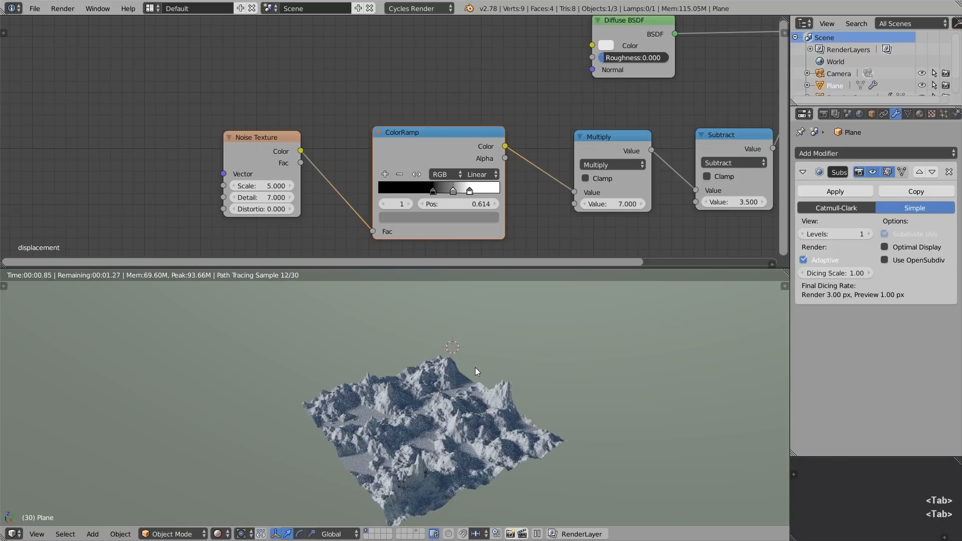
pyautogui.moveTo(450, 197); pyautogui.dragTo(452, 192)
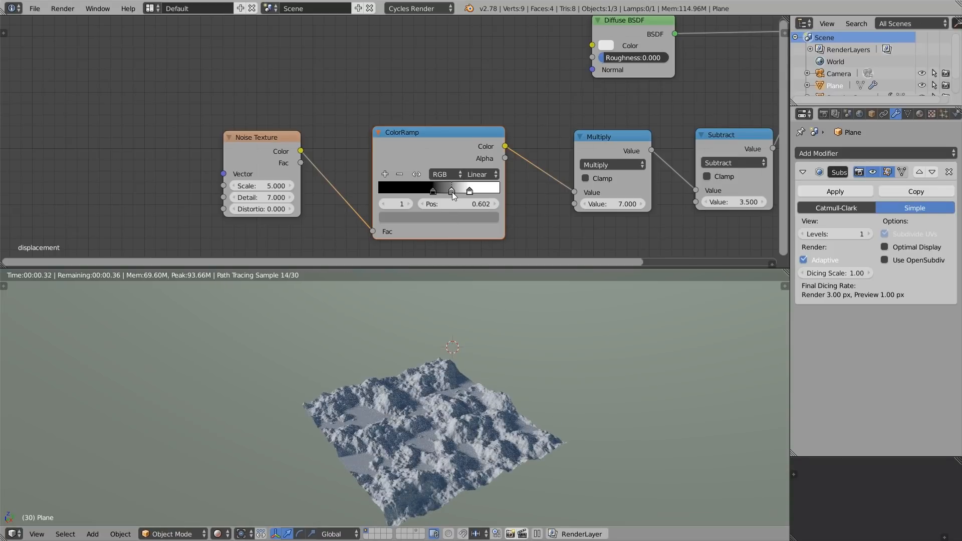
# Change the ColorRamp's interpolation to B-Spline and move its white stop to about 0.842
pyautogui.click(470, 174)
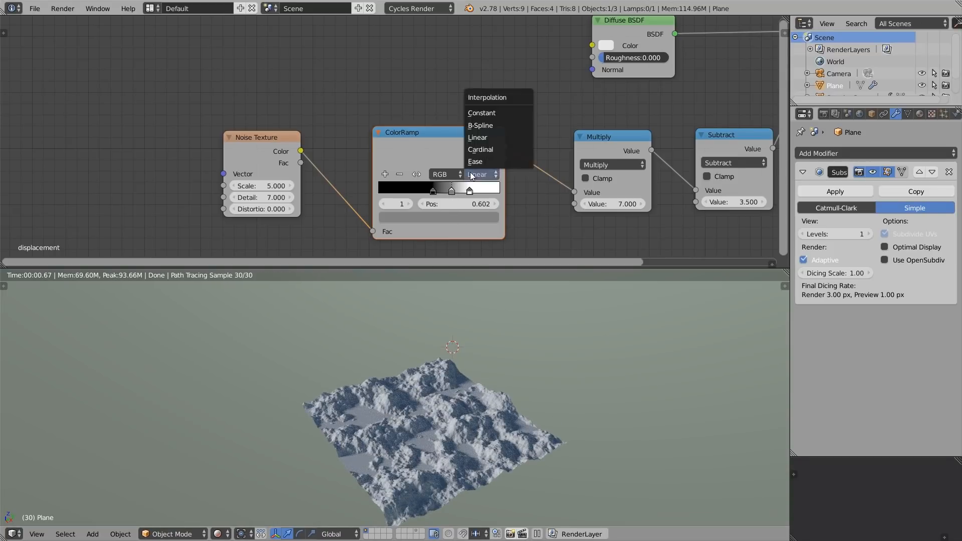
pyautogui.click(490, 127)
pyautogui.press('Tab')
pyautogui.press('Tab')
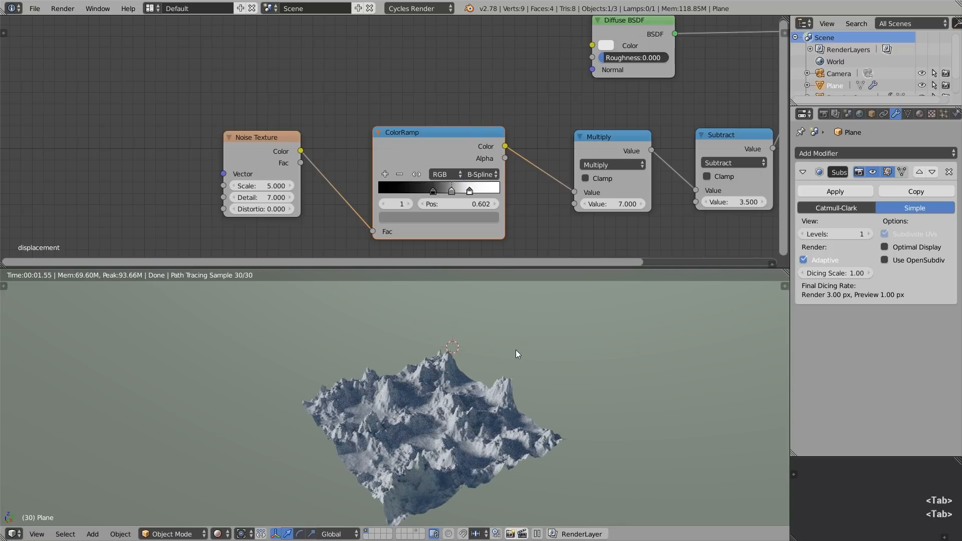
pyautogui.moveTo(471, 189); pyautogui.dragTo(481, 189)
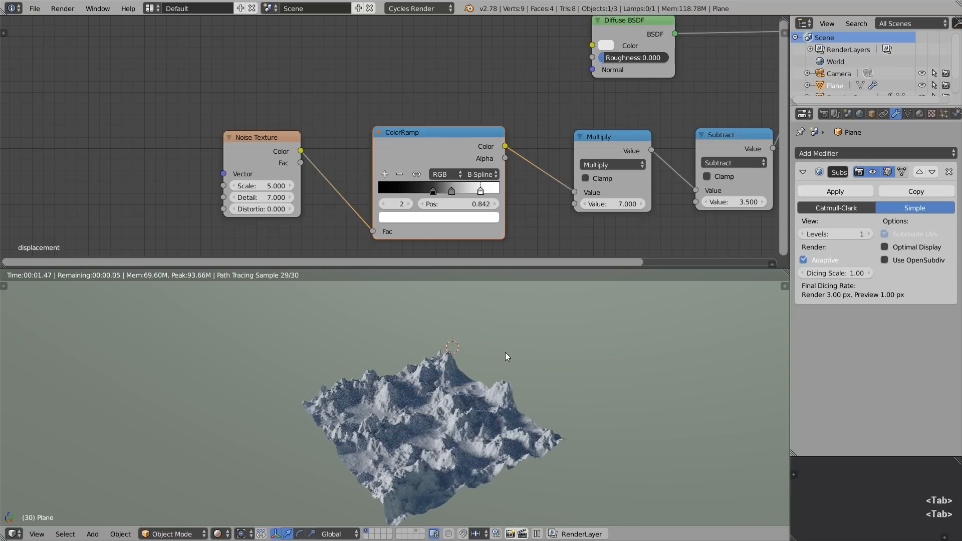
# Add a Mapping node and place it in front of the Noise Texture node
pyautogui.scroll(-2, 405, 192)
pyautogui.hotkey('shift', 'a')
pyautogui.moveTo(339, 140)
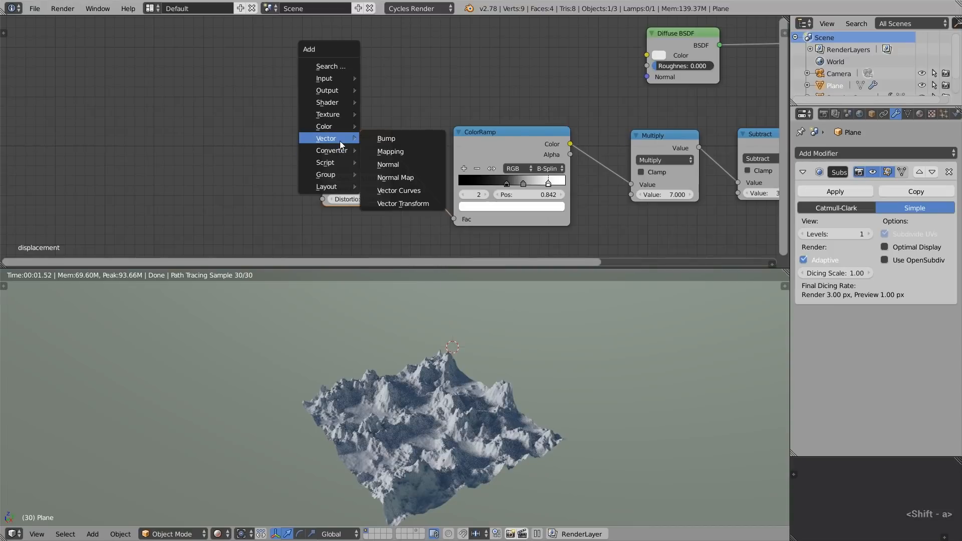
pyautogui.click(408, 151)
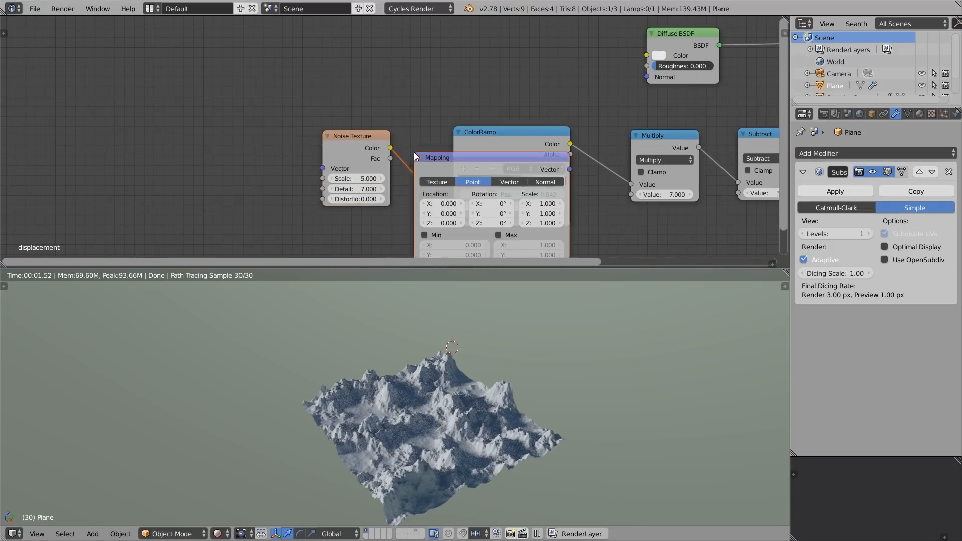
pyautogui.click(159, 130)
pyautogui.moveTo(218, 152); pyautogui.dragTo(398, 112, button='middle')
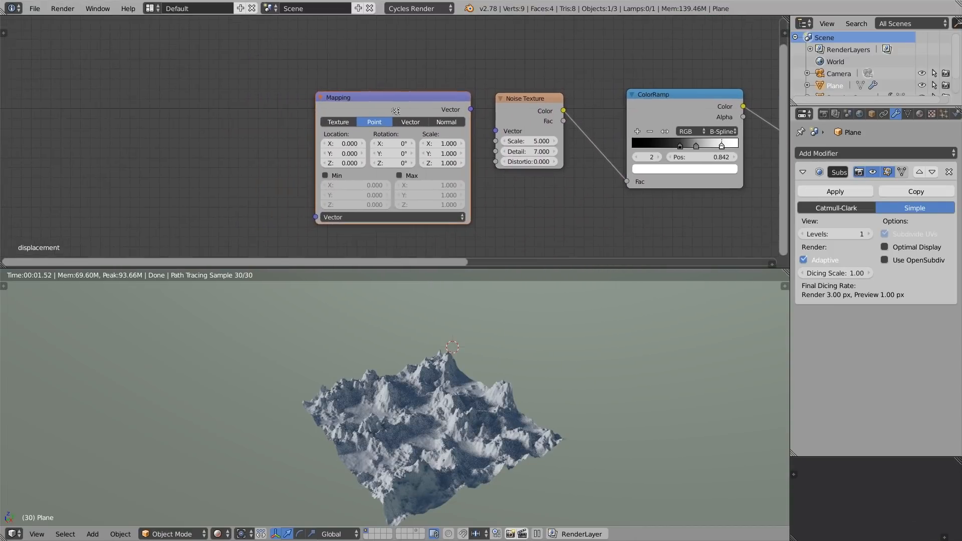
# Add a Texture Coordinate node and link its Generated output through the Mapping node into the Noise Texture's Vector input
pyautogui.hotkey('shift', 'a')
pyautogui.moveTo(225, 52)
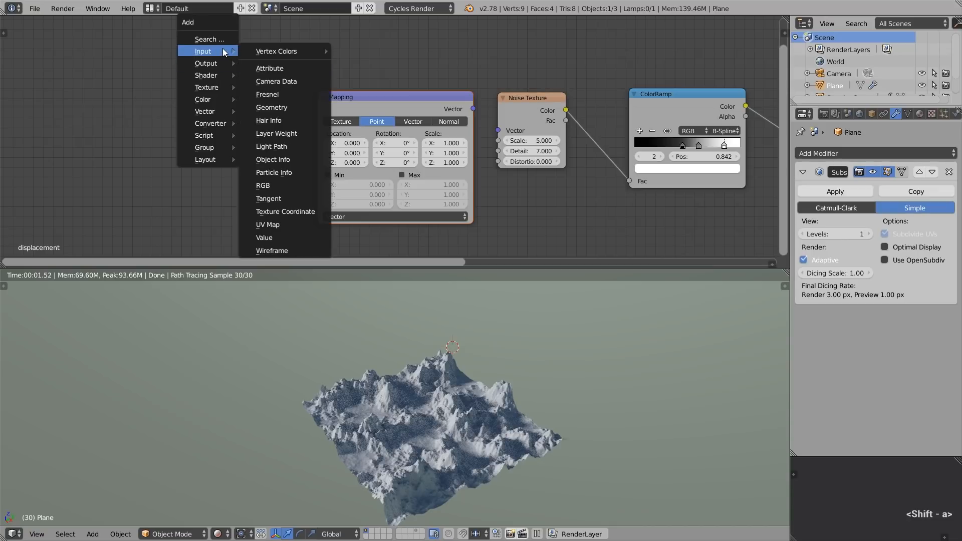
pyautogui.click(317, 210)
pyautogui.click(227, 92)
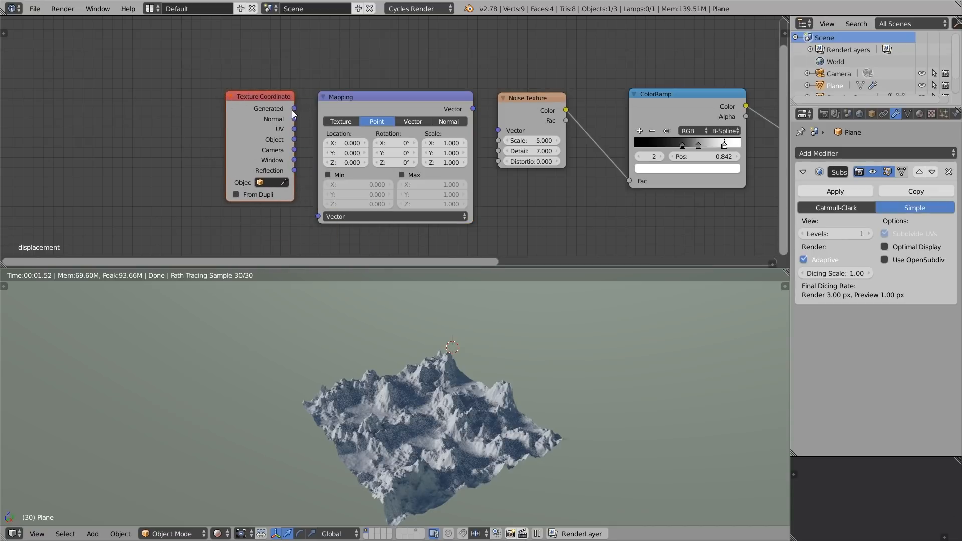
pyautogui.moveTo(295, 108); pyautogui.dragTo(320, 217)
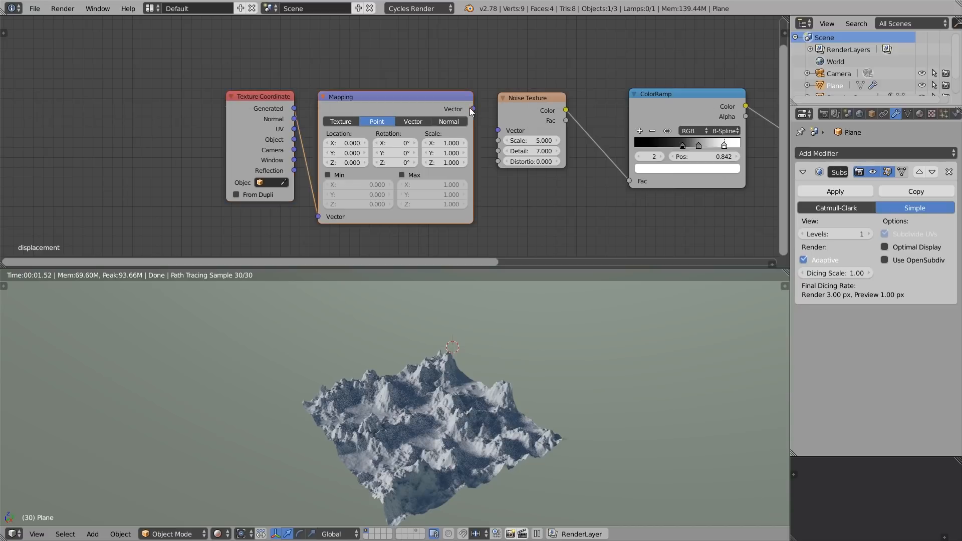
pyautogui.moveTo(473, 108); pyautogui.dragTo(502, 131)
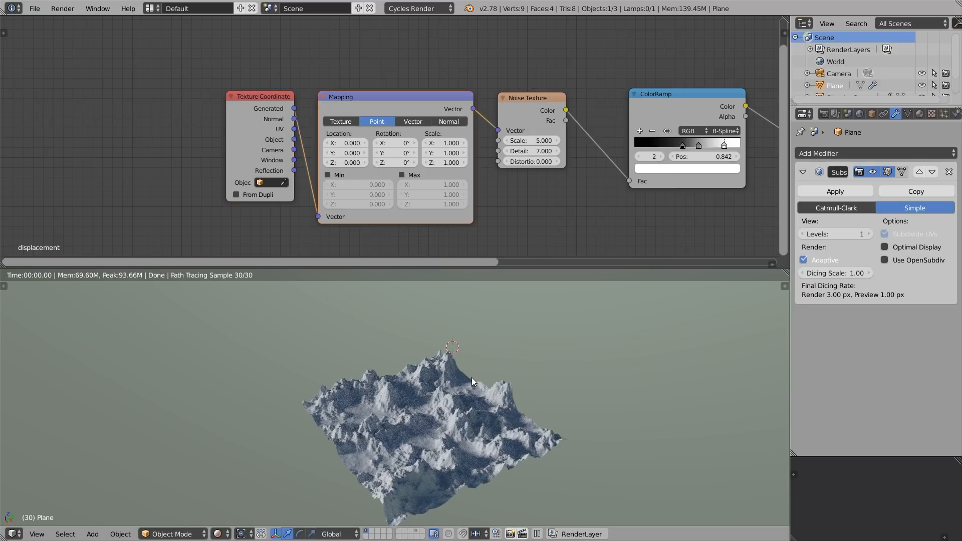
# Shift the noise pattern by raising the Mapping node's X location to 0.855 and further to 1.313, refreshing the terrain for each
pyautogui.moveTo(346, 143); pyautogui.dragTo(364, 145)
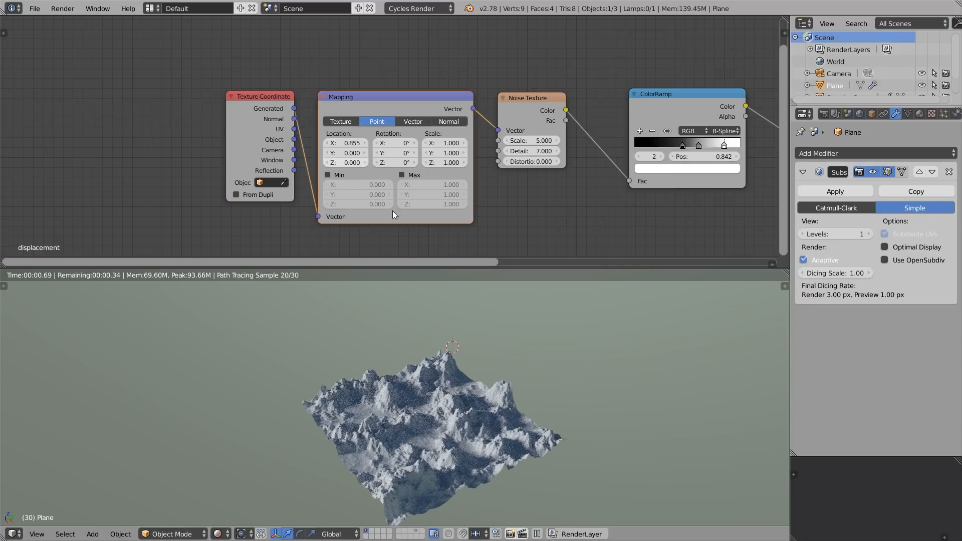
pyautogui.press('Tab')
pyautogui.press('Tab')
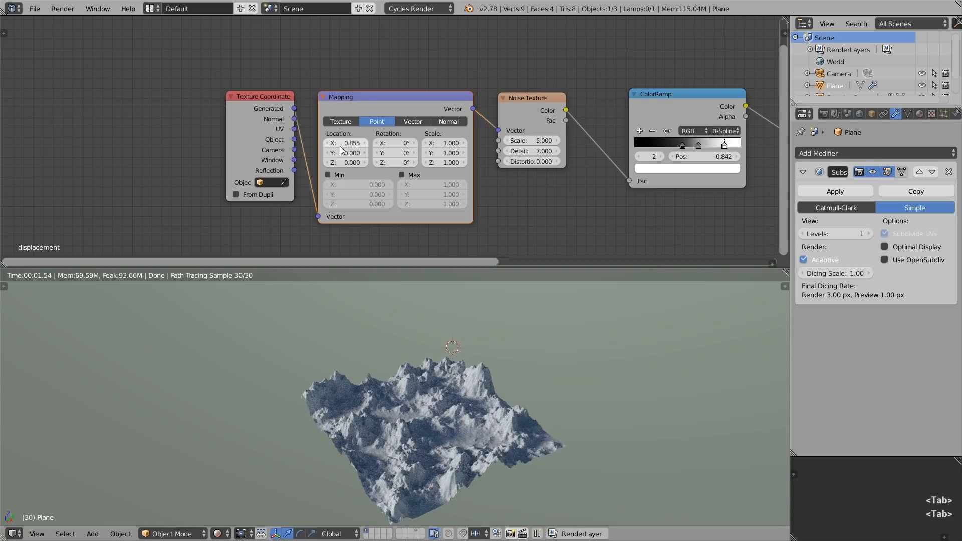
pyautogui.moveTo(347, 144); pyautogui.dragTo(366, 144)
pyautogui.press('Tab')
pyautogui.press('Tab')
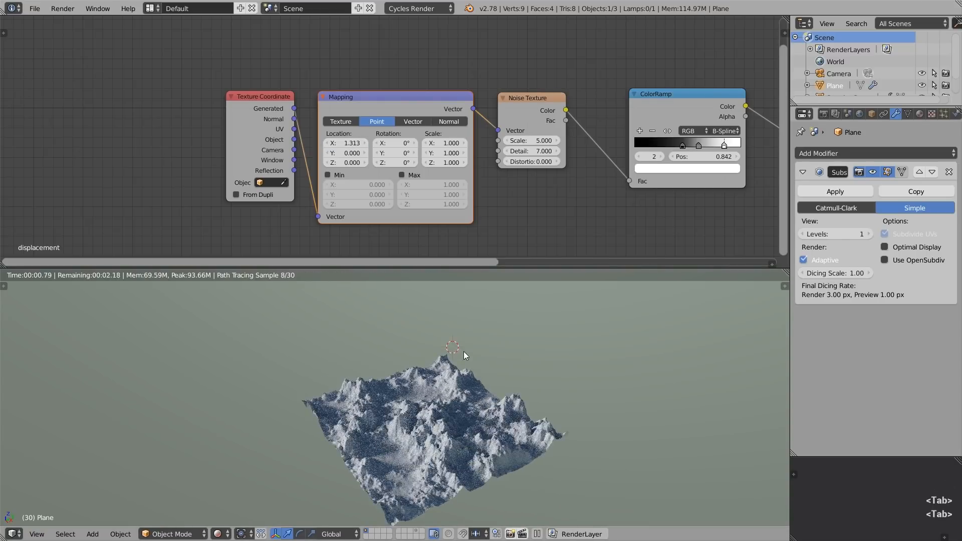
# Try a Mapping scale of 2 on X, Y and Z and refresh the terrain
pyautogui.moveTo(438, 164); pyautogui.dragTo(438, 164)
pyautogui.write('2')
pyautogui.press('Return')
pyautogui.press('Tab')
pyautogui.press('Tab')
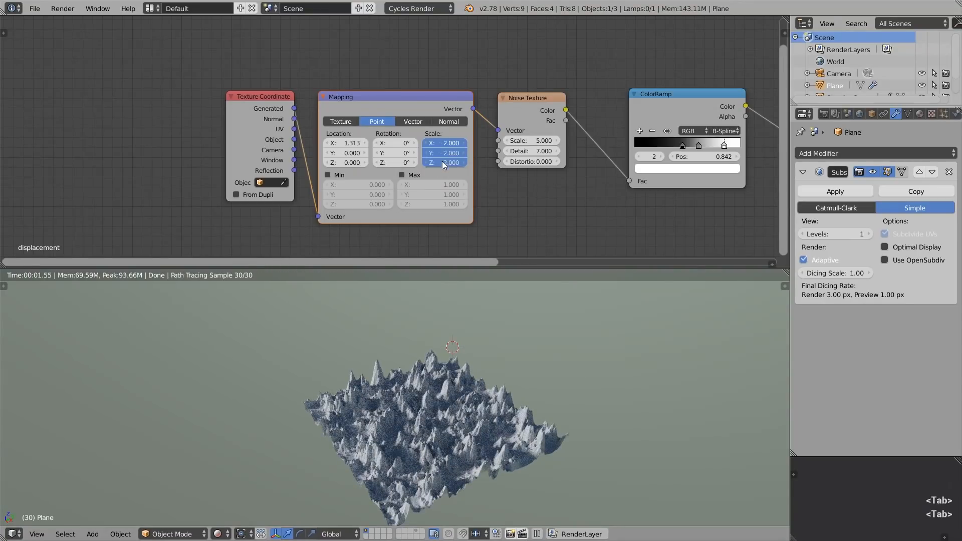
# Set the Mapping node's X, Y and Z scale to 0.5, refresh the terrain and inspect its shape
pyautogui.write('0.5')
pyautogui.press('Return')
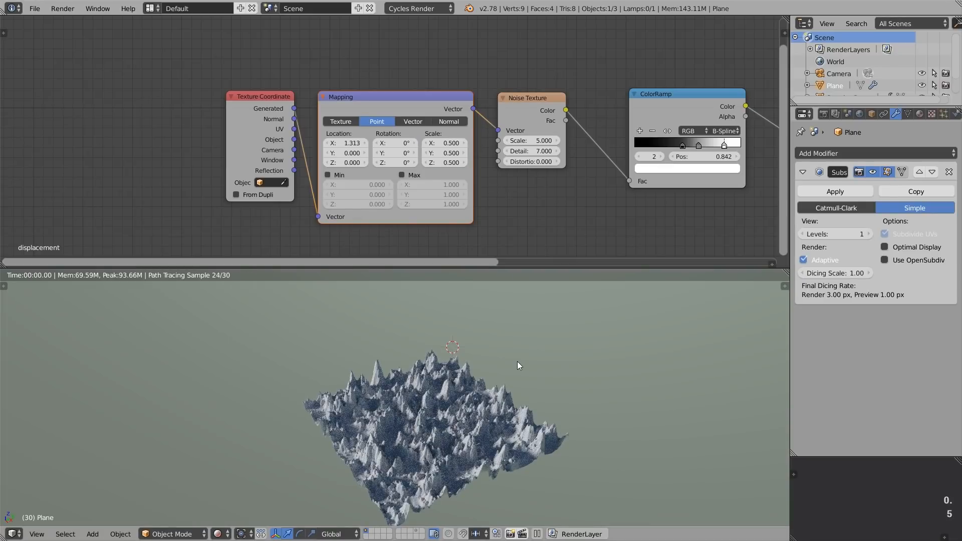
pyautogui.press('Tab')
pyautogui.press('Tab')
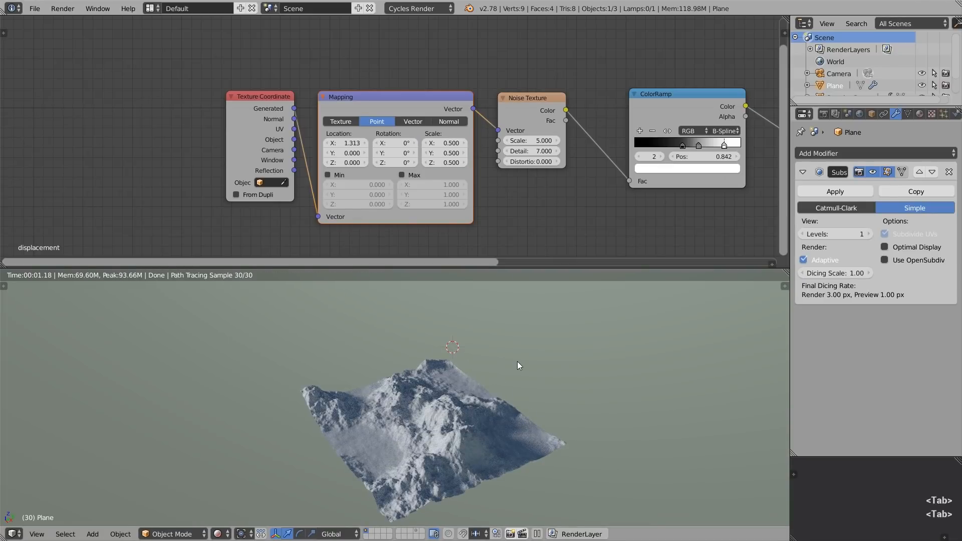
pyautogui.moveTo(446, 428); pyautogui.dragTo(504, 376, button='middle')
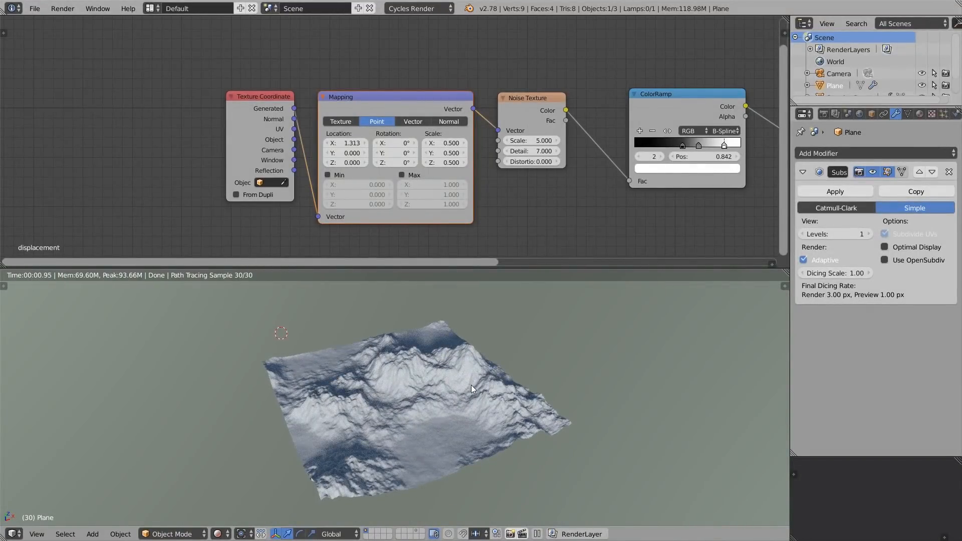
# Duplicate the Texture Coordinate, Mapping and Noise Texture nodes below the originals and link the duplicate noise's Color to the original noise's Distortion
pyautogui.scroll(-2, 461, 122)
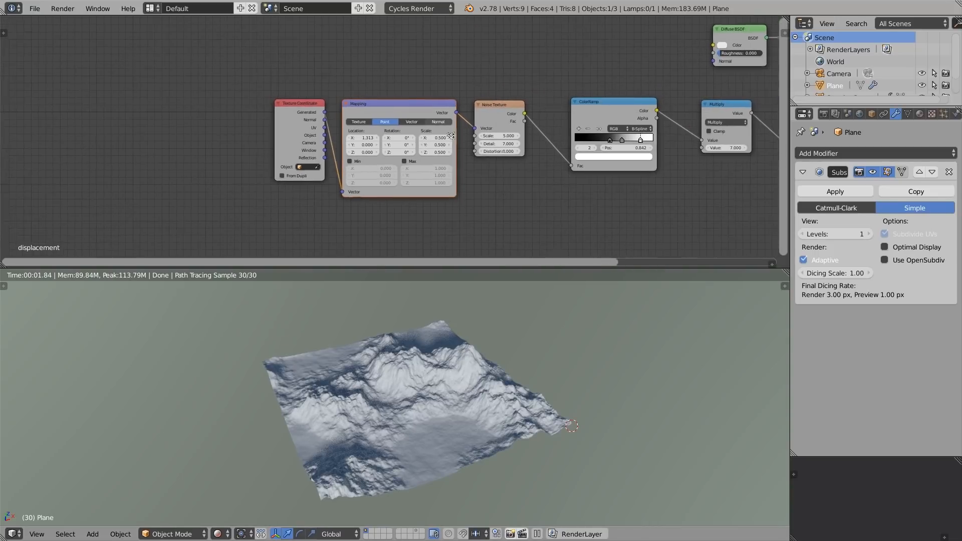
pyautogui.moveTo(424, 129); pyautogui.dragTo(429, 92)
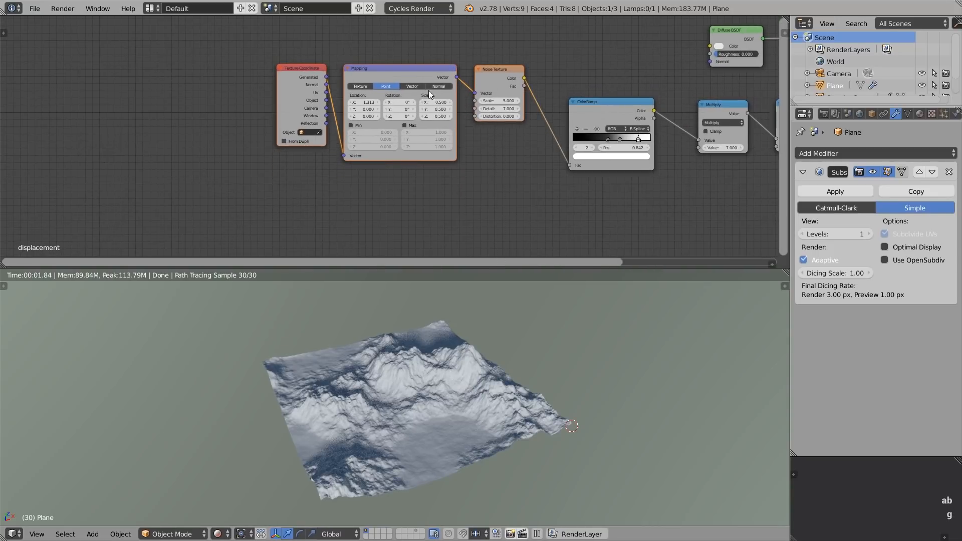
pyautogui.hotkey('shift', 'd')
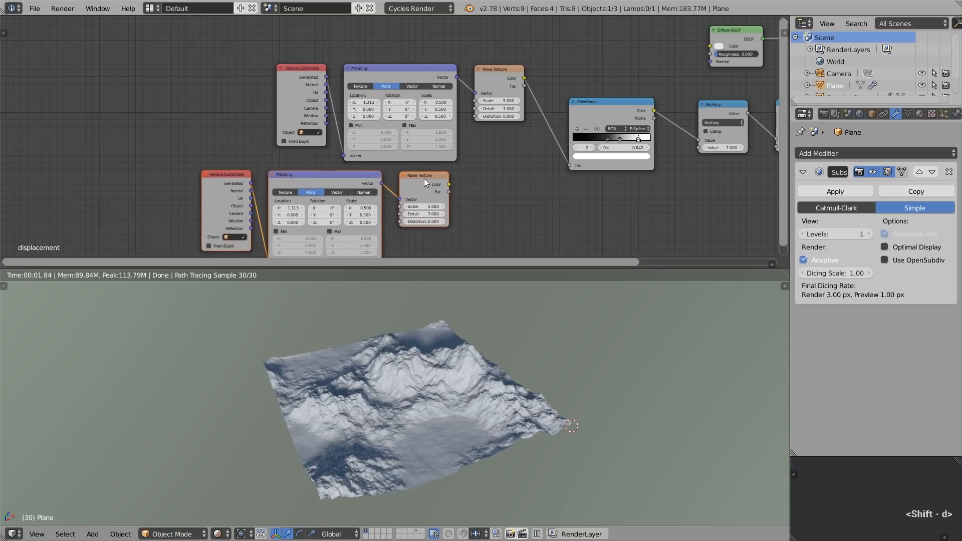
pyautogui.click(431, 185)
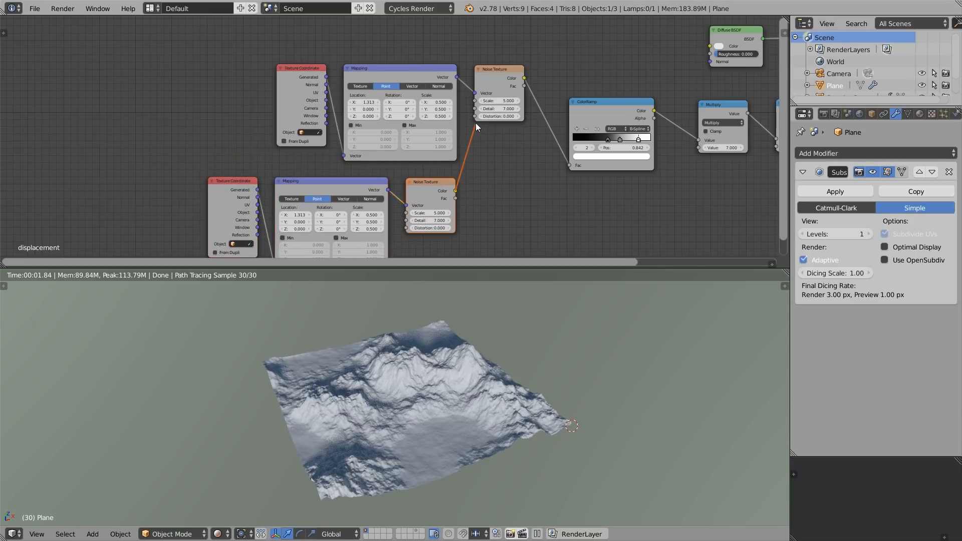
pyautogui.moveTo(476, 122); pyautogui.dragTo(476, 115)
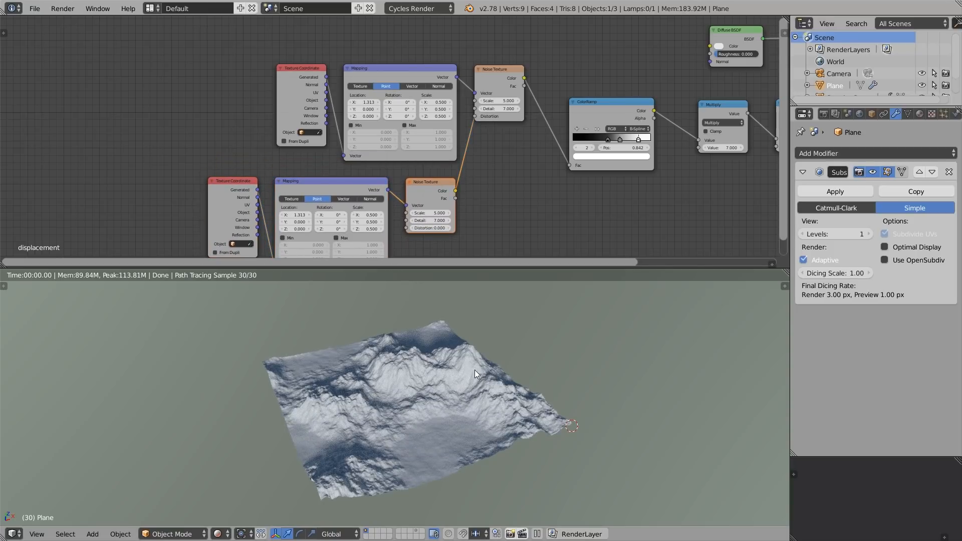
# Refresh the terrain, and move the duplicated Texture Coordinate, Mapping and Noise Texture nodes away from the original Noise Texture to free space
pyautogui.press('Tab')
pyautogui.press('Tab')
pyautogui.press('a')
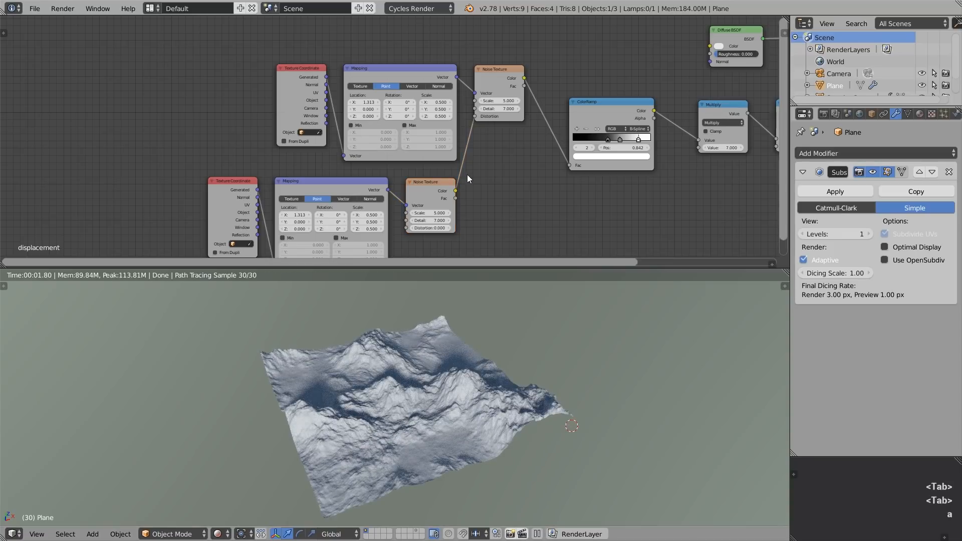
pyautogui.press('b')
pyautogui.moveTo(467, 174); pyautogui.dragTo(253, 253)
pyautogui.press('g')
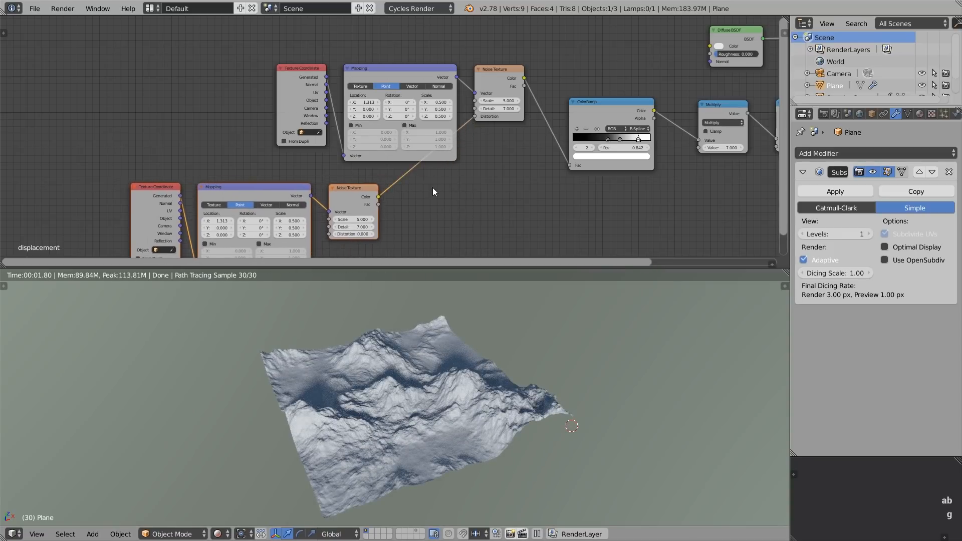
pyautogui.moveTo(434, 192); pyautogui.dragTo(427, 161, button='middle')
# Insert a ColorRamp node between the duplicate noise's Color and the original noise's Distortion
pyautogui.hotkey('shift', 'a')
pyautogui.moveTo(422, 238)
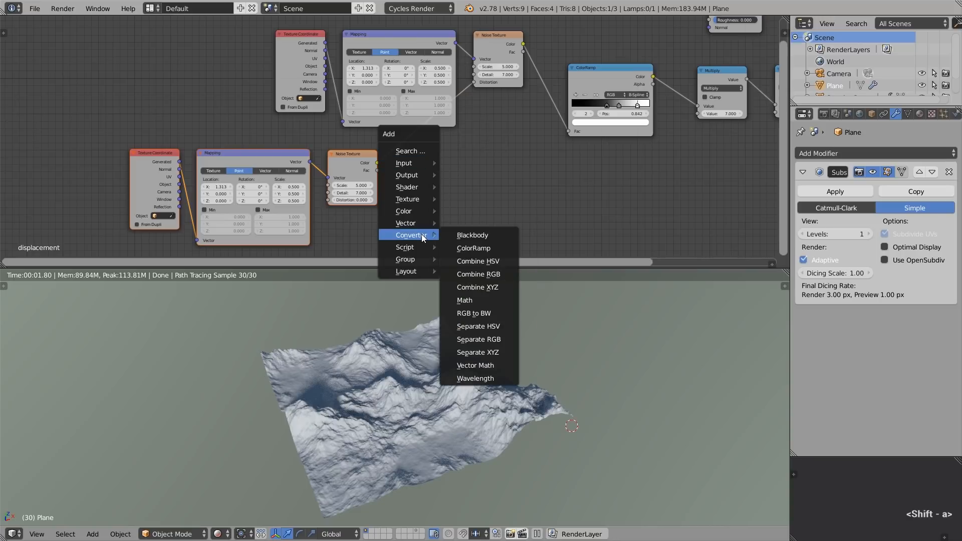
pyautogui.click(460, 248)
pyautogui.click(389, 154)
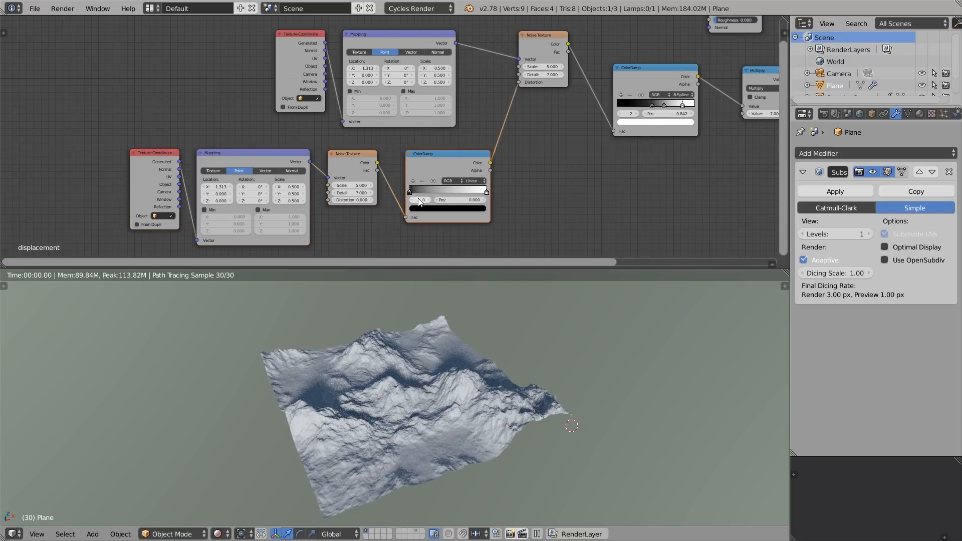
# Move the new ColorRamp's black stop inward and its white stop to 0.699, raise the white stop to 0.741, and refresh the terrain each time
pyautogui.moveTo(419, 192); pyautogui.dragTo(460, 194)
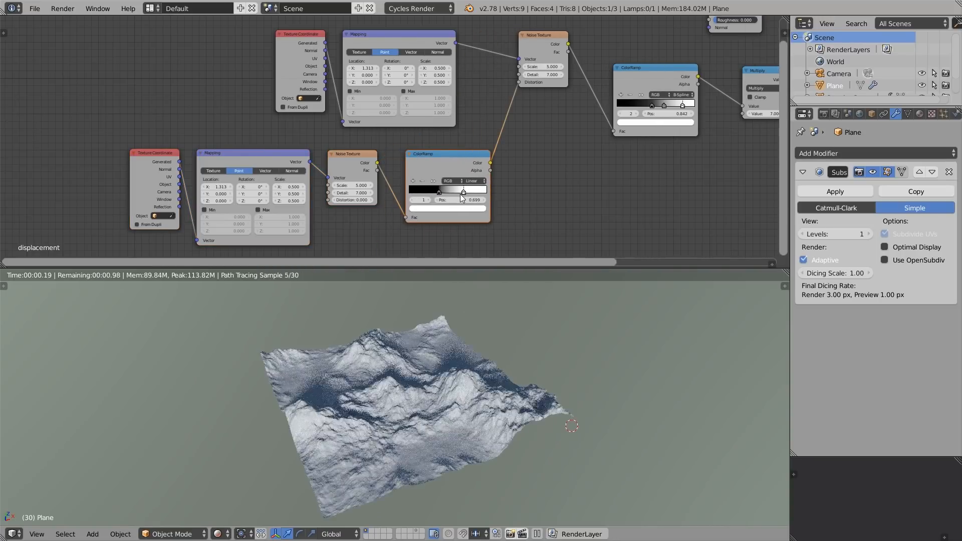
pyautogui.press('Tab')
pyautogui.press('Tab')
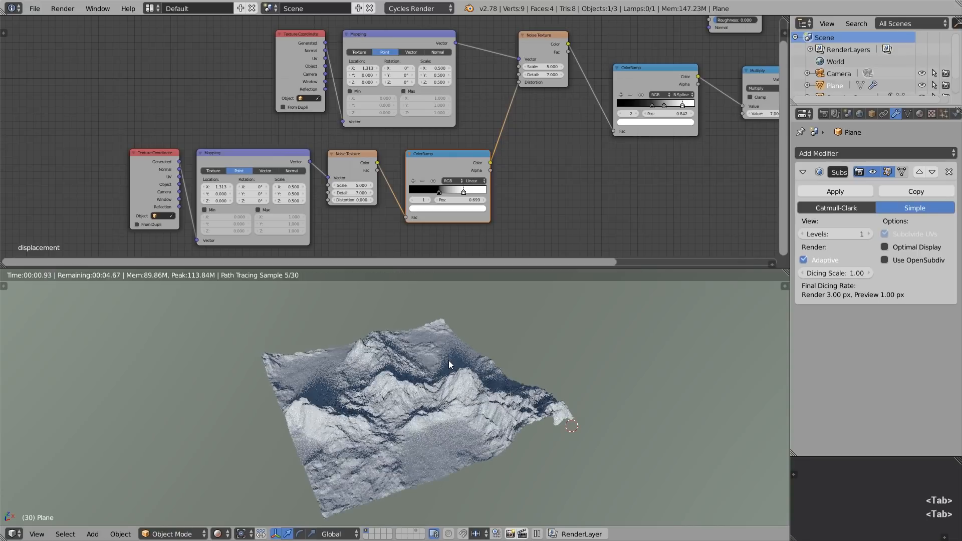
pyautogui.moveTo(464, 192)
pyautogui.mouseDown()
pyautogui.moveTo(453, 192)
pyautogui.moveTo(468, 192)
pyautogui.mouseUp()
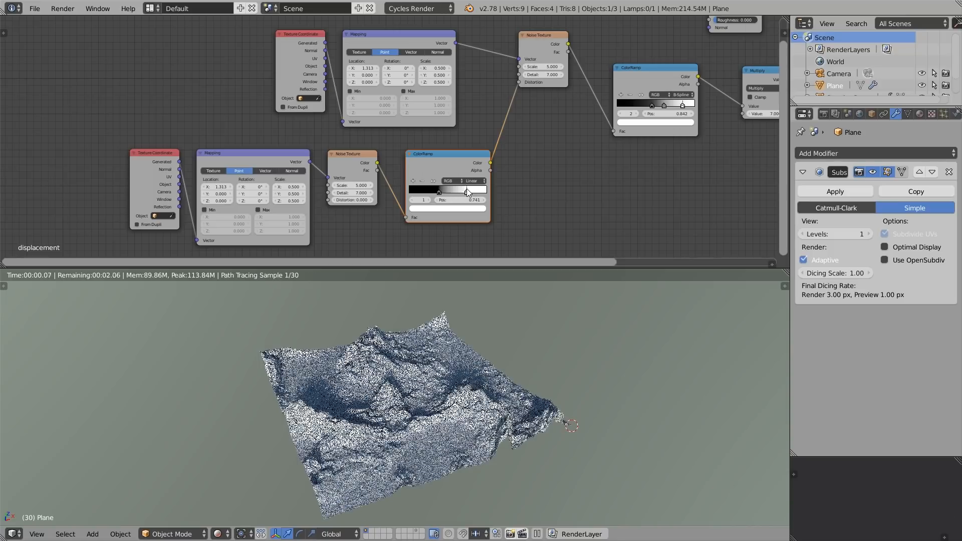
pyautogui.press('Tab')
pyautogui.press('Tab')
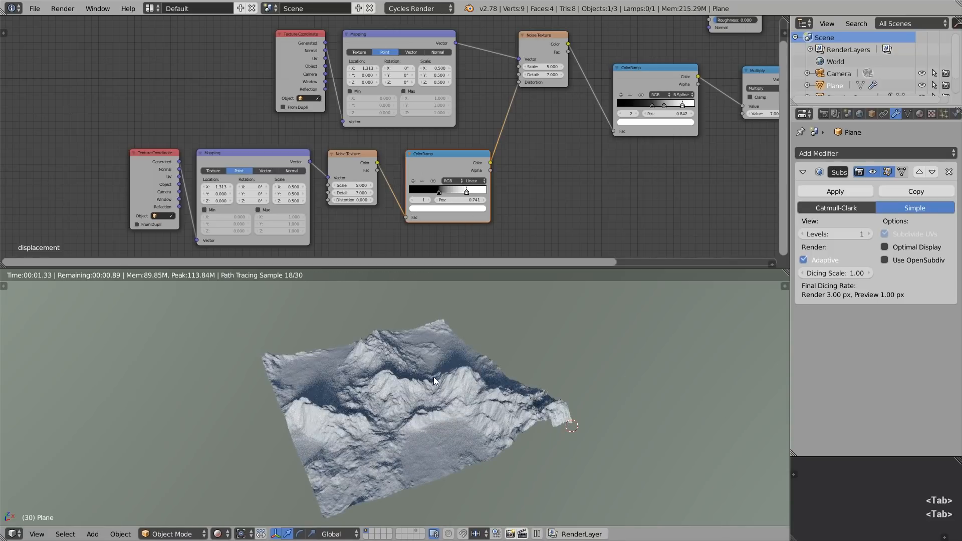
pyautogui.moveTo(434, 380); pyautogui.dragTo(351, 369, button='middle')
# Link the duplicate Mapping node's Vector to the original Noise Texture as well, and delete the original Texture Coordinate and Mapping nodes
pyautogui.scroll(-1, 315, 143)
pyautogui.press('a')
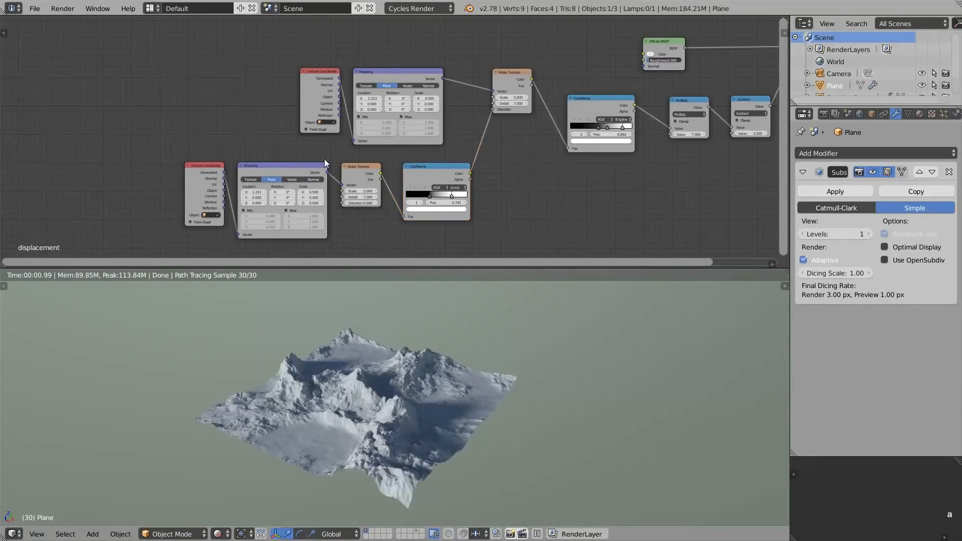
pyautogui.moveTo(327, 173); pyautogui.dragTo(493, 91)
pyautogui.press('b')
pyautogui.moveTo(331, 92); pyautogui.dragTo(381, 88)
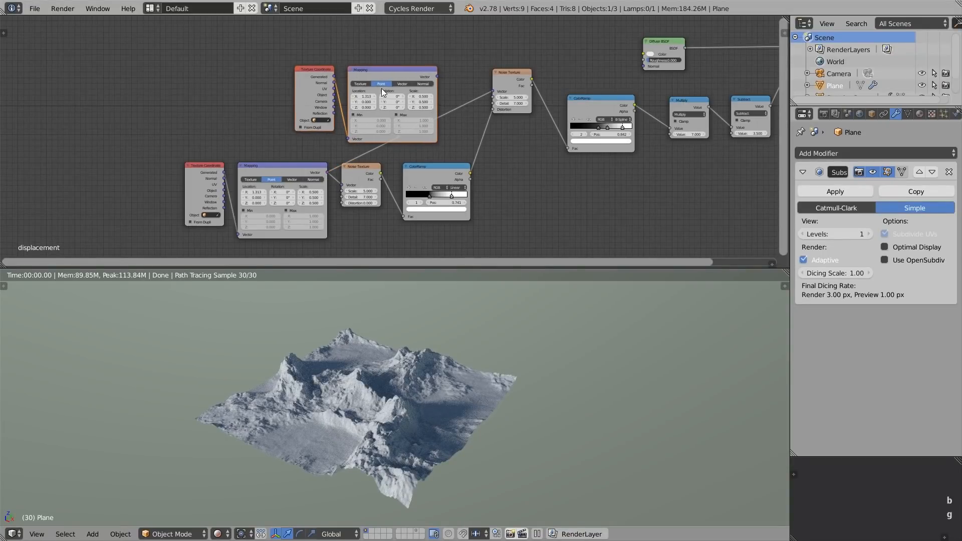
pyautogui.press('g')
pyautogui.press('x')
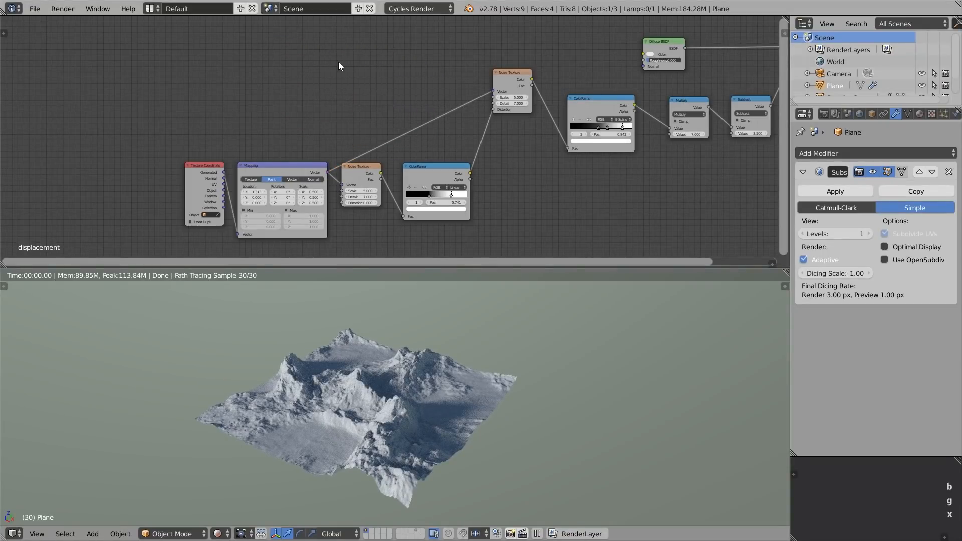
# Raise the shared Mapping node's Y location to about 1.34 and X location to about 1.63, refreshing the terrain after each change
pyautogui.click(258, 199)
pyautogui.press('Tab')
pyautogui.press('Tab')
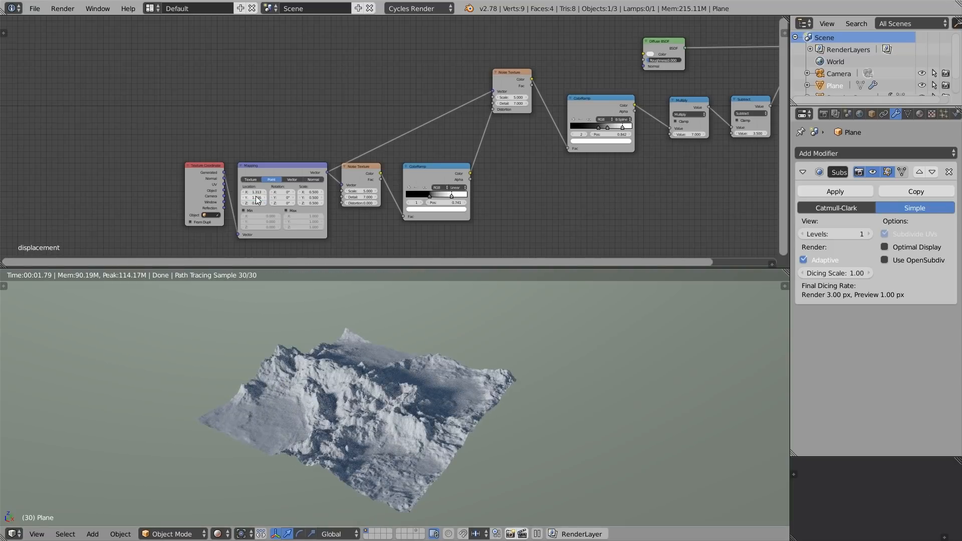
pyautogui.moveTo(255, 192); pyautogui.dragTo(264, 197)
pyautogui.press('Tab')
pyautogui.press('Tab')
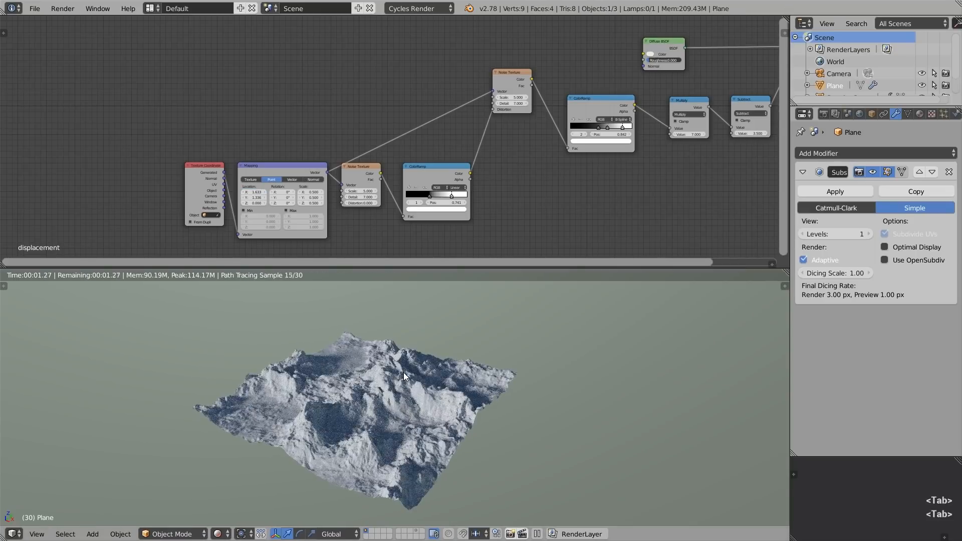
# Move the coordinate, mapping, noise and ColorRamp nodes together away from the Diffuse BSDF and Multiply nodes to make room
pyautogui.press('Home')
pyautogui.press('a')
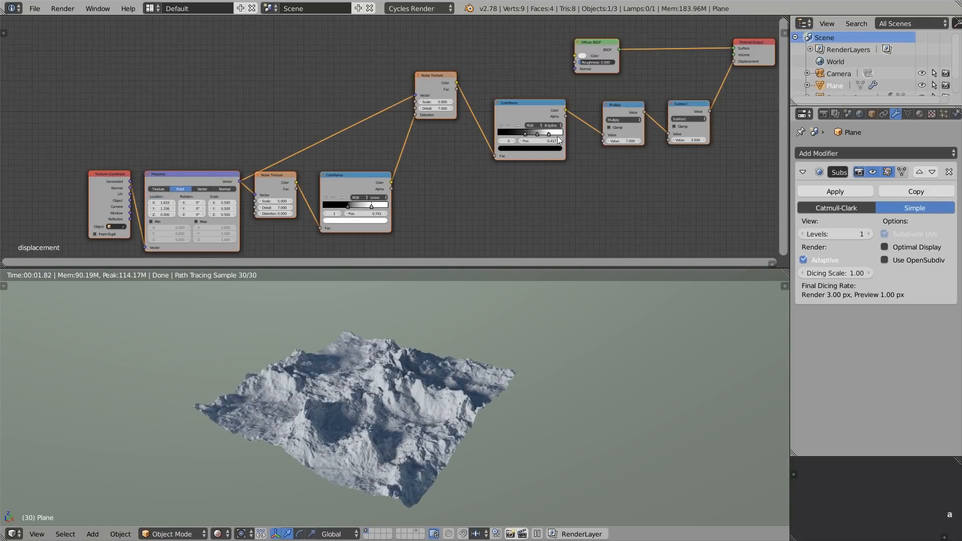
pyautogui.press('b')
pyautogui.moveTo(545, 88); pyautogui.dragTo(87, 225)
pyautogui.press('g')
pyautogui.click(335, 142)
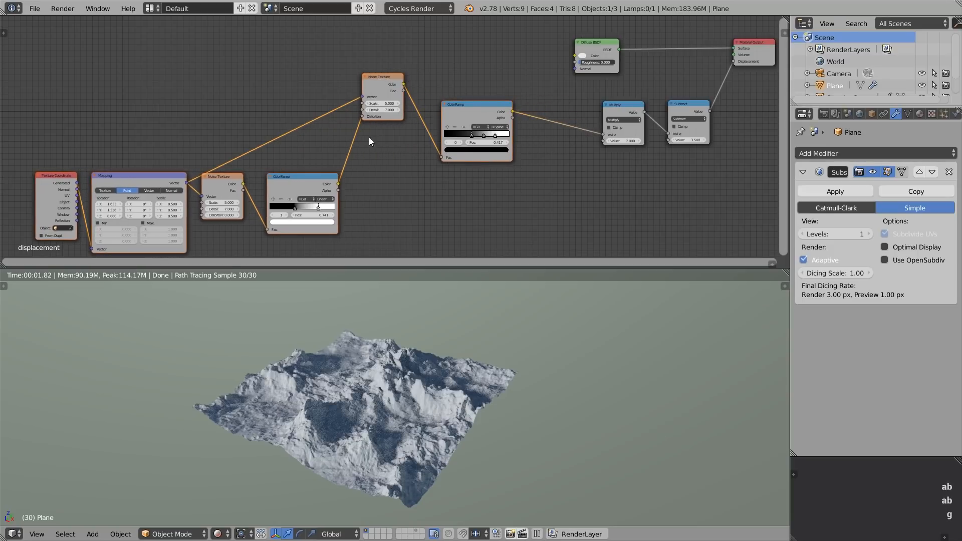
# Add a Bump node before the Diffuse BSDF, feed its Height from the main ColorRamp's Color and link its Normal to the shader's Normal
pyautogui.hotkey('shift', 'a')
pyautogui.moveTo(489, 116)
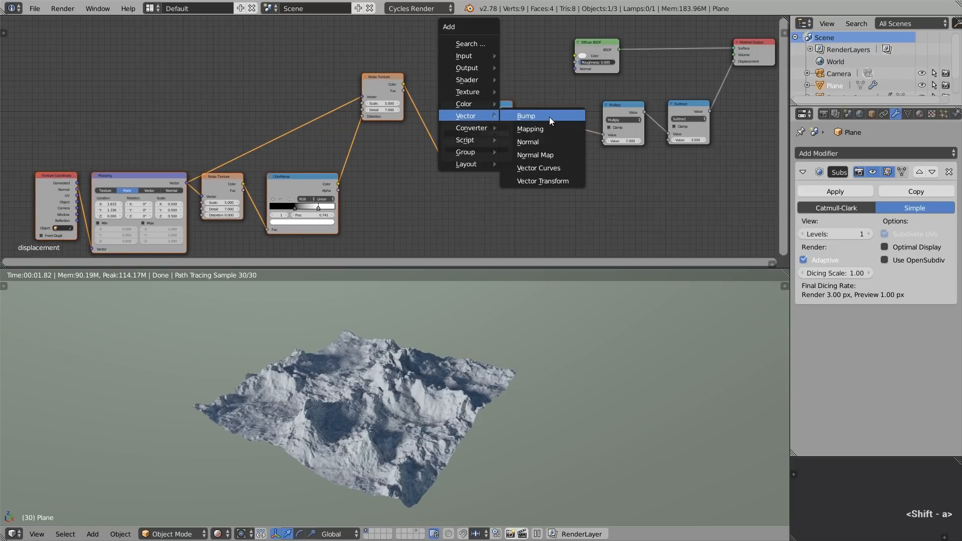
pyautogui.click(549, 117)
pyautogui.click(514, 38)
pyautogui.moveTo(513, 110); pyautogui.dragTo(516, 79)
pyautogui.click(531, 47)
pyautogui.press('g')
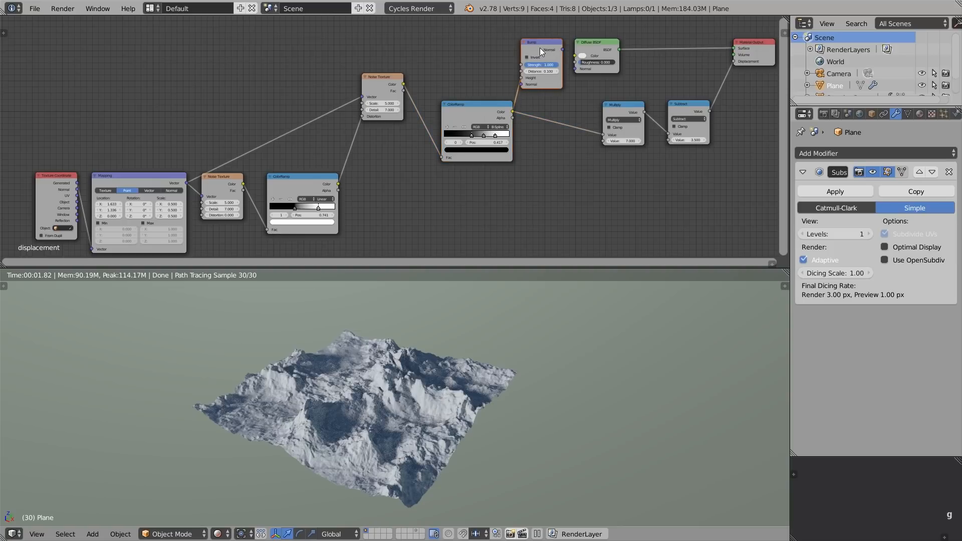
pyautogui.moveTo(564, 50); pyautogui.dragTo(575, 69)
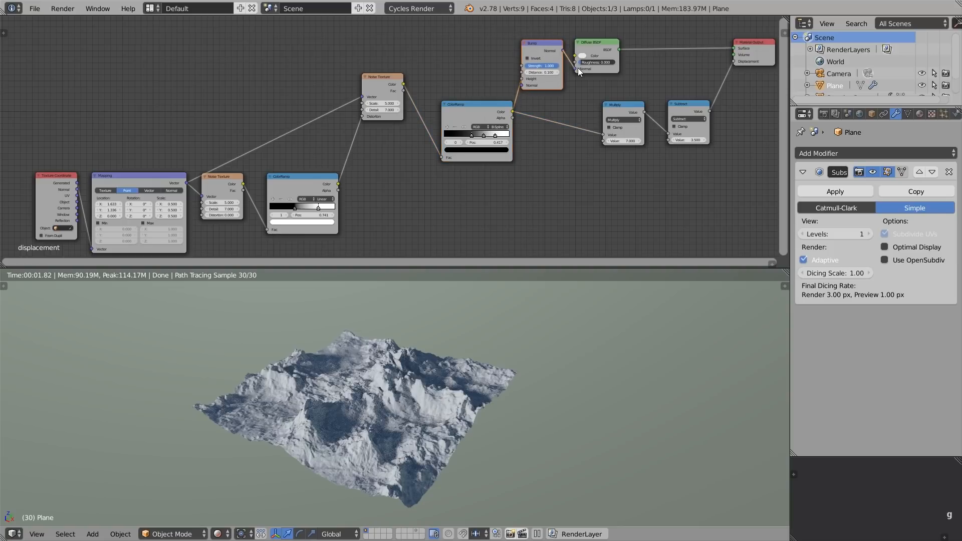
# Set the Bump node's Strength to 2
pyautogui.scroll(1, 577, 68)
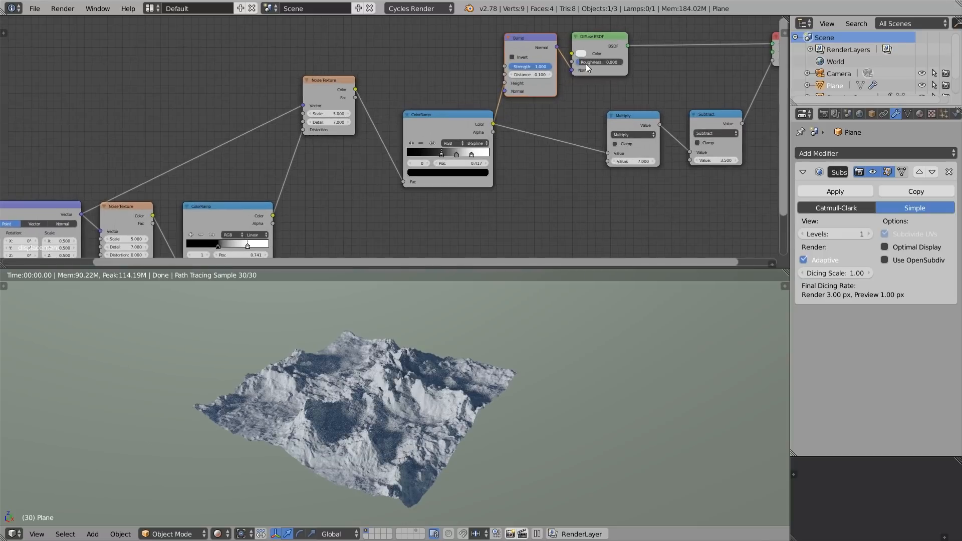
pyautogui.scroll(1, 586, 65)
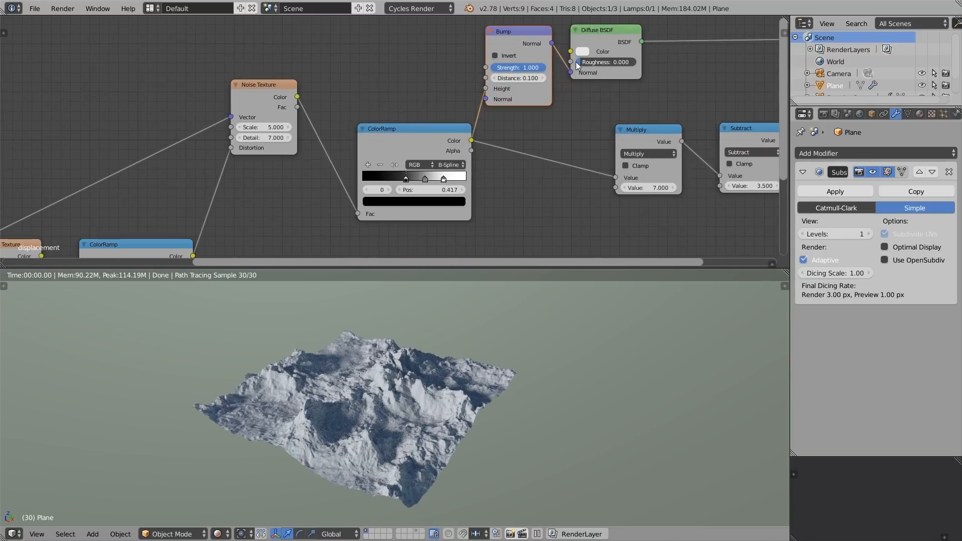
pyautogui.click(525, 67)
pyautogui.write('2')
pyautogui.press('Return')
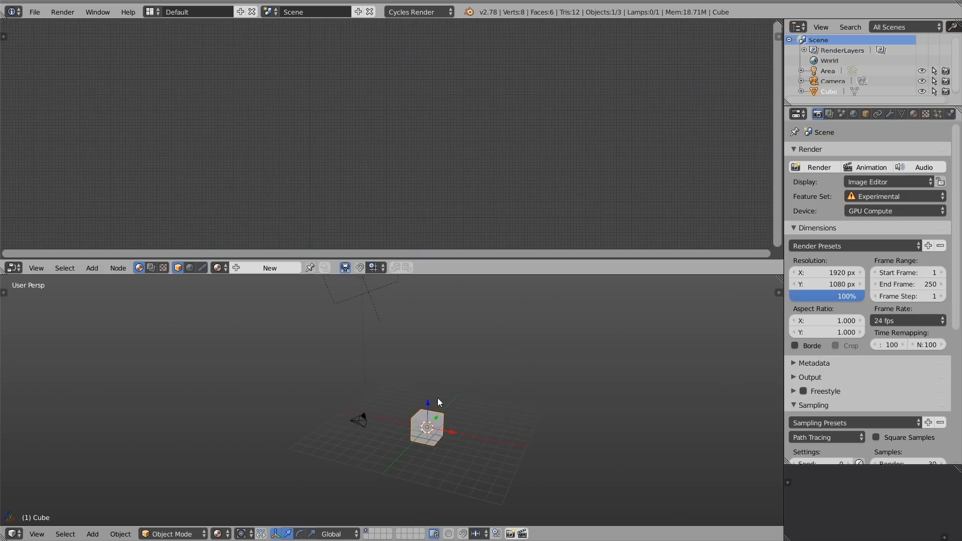
# Round the default cube into a sphere by applying Subdivide Smooth twice to its whole mesh, and return to Object Mode
pyautogui.press('Tab')
pyautogui.scroll(4, 437, 414)
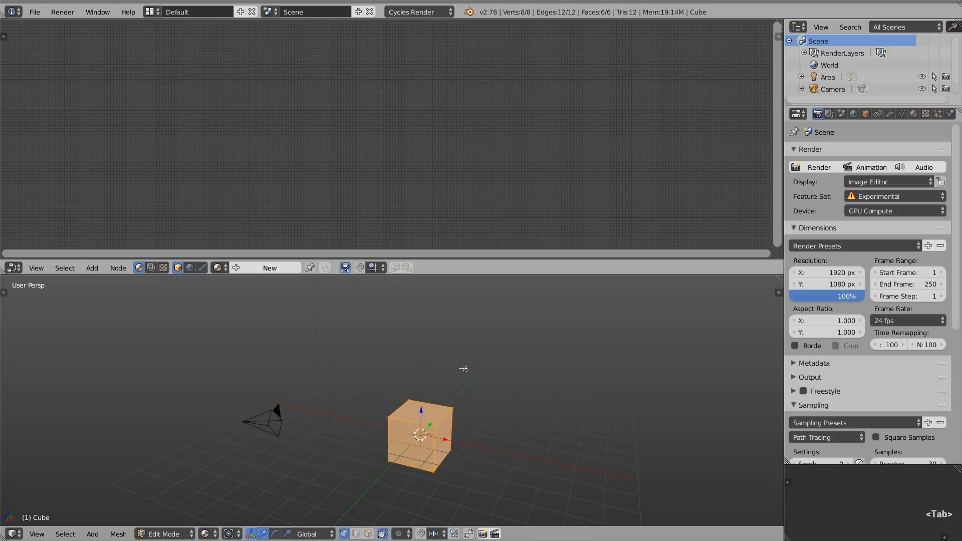
pyautogui.press('w')
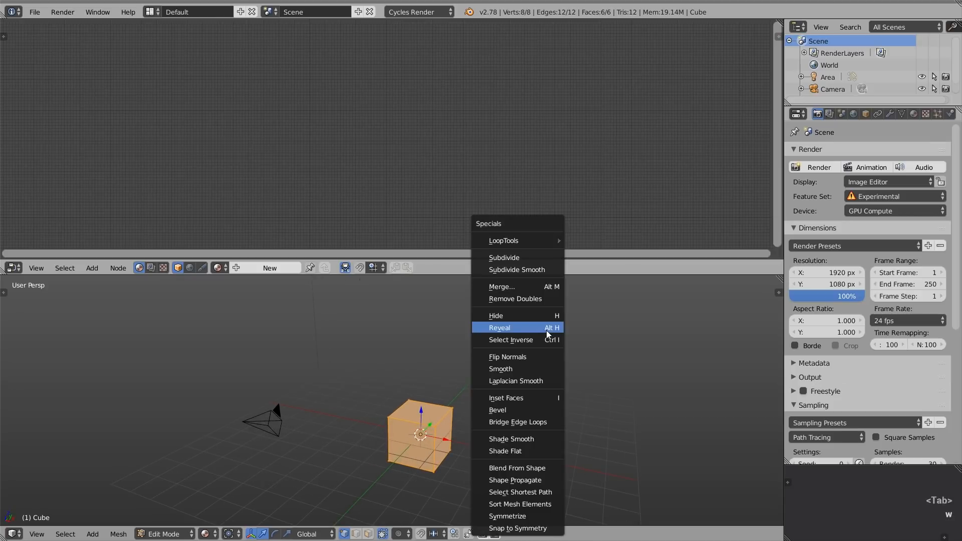
pyautogui.click(554, 272)
pyautogui.press('w')
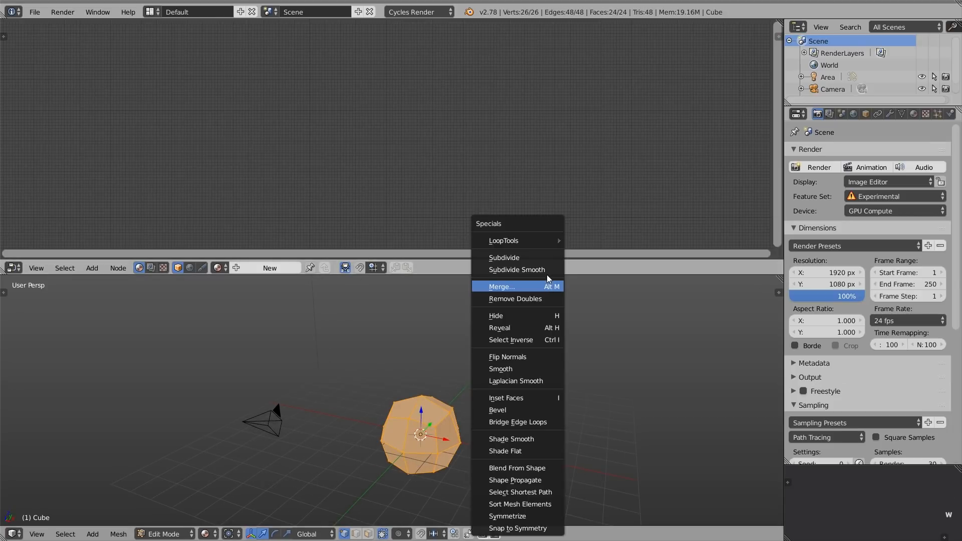
pyautogui.click(548, 272)
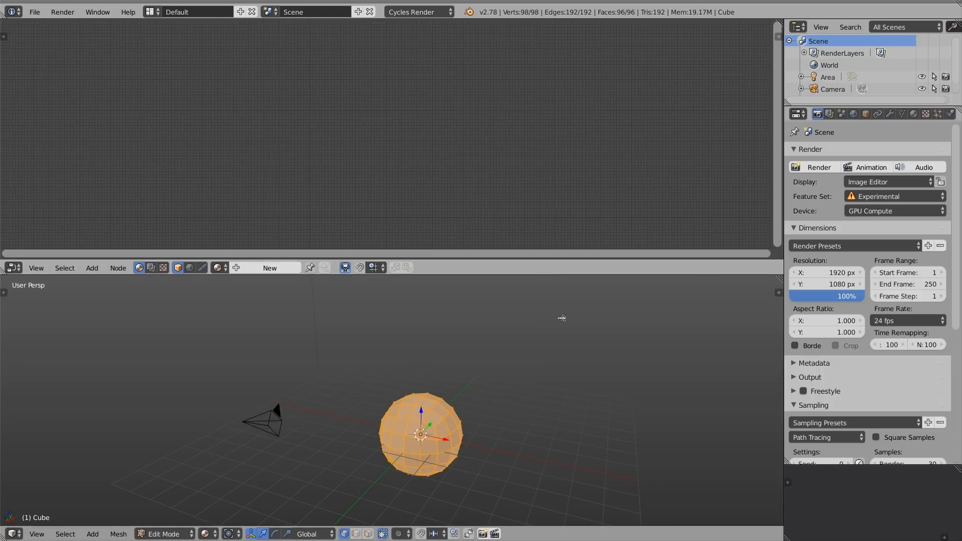
pyautogui.press('Tab')
# Apply smooth shading to the sphere
pyautogui.press('t')
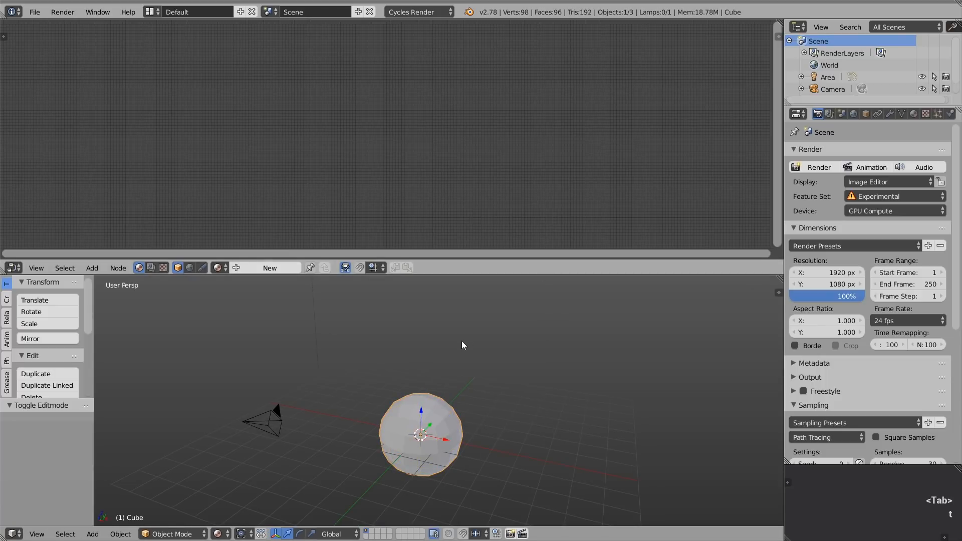
pyautogui.scroll(-5, 86, 325)
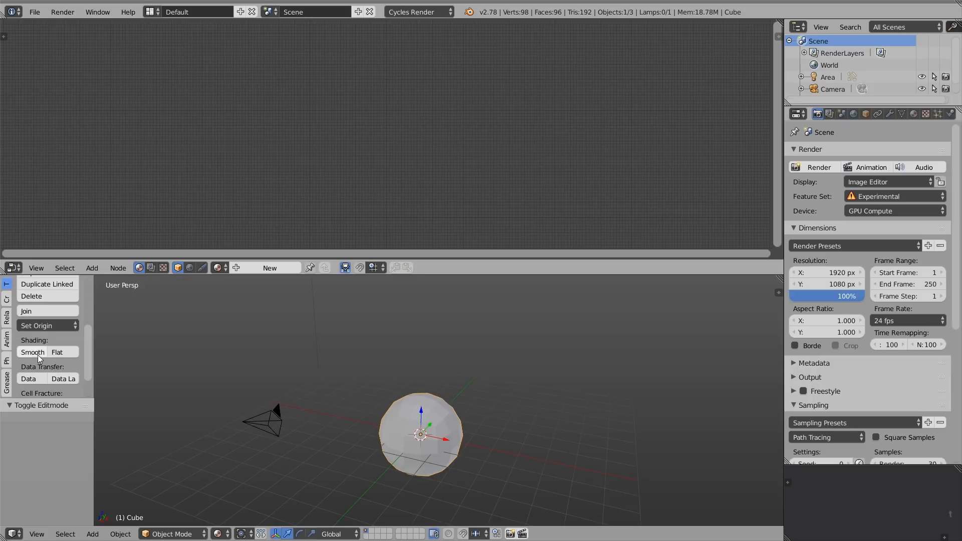
pyautogui.click(33, 352)
pyautogui.press('t')
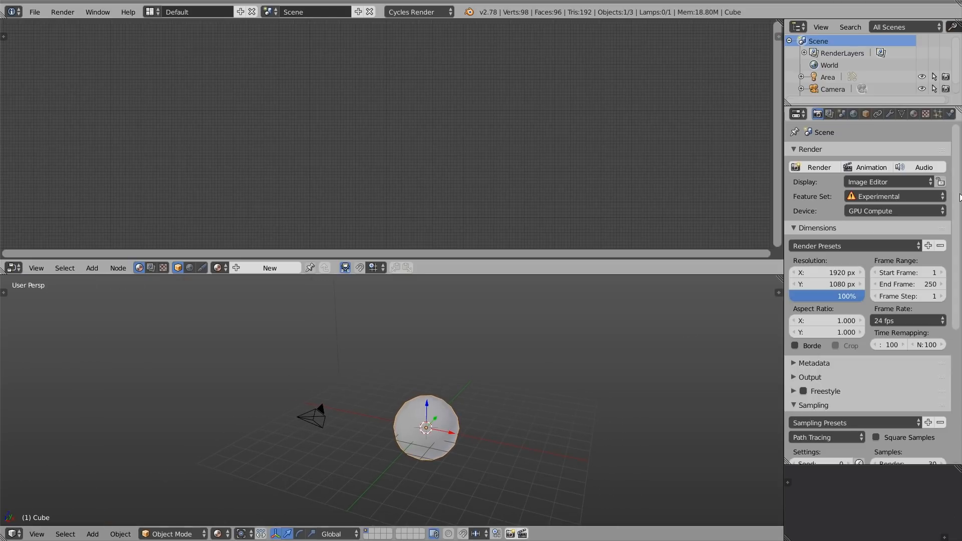
# Check the render subdivision rates, add a Subdivision Surface modifier to the sphere and enable its Adaptive option
pyautogui.scroll(-1, 960, 203)
pyautogui.moveTo(960, 203); pyautogui.dragTo(952, 332)
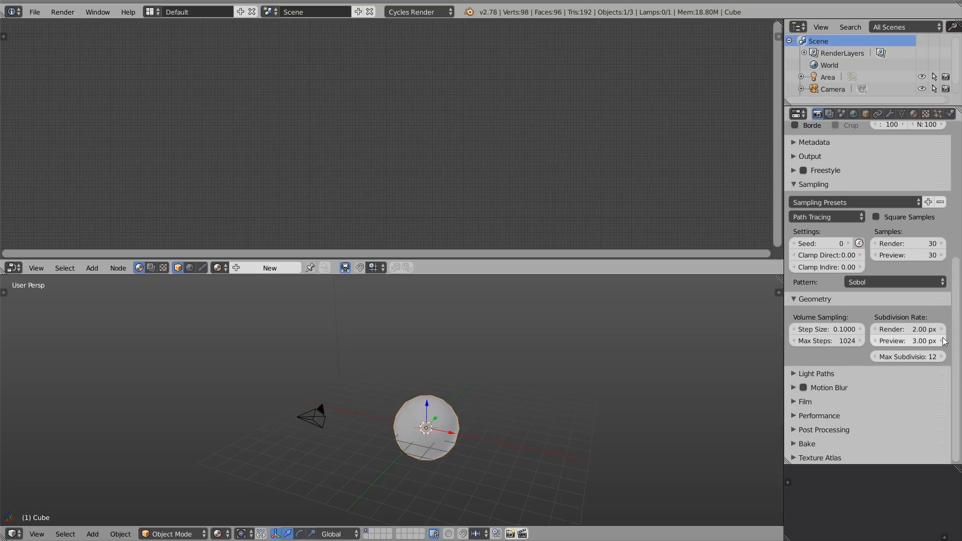
pyautogui.scroll(-1, 944, 341)
pyautogui.click(891, 113)
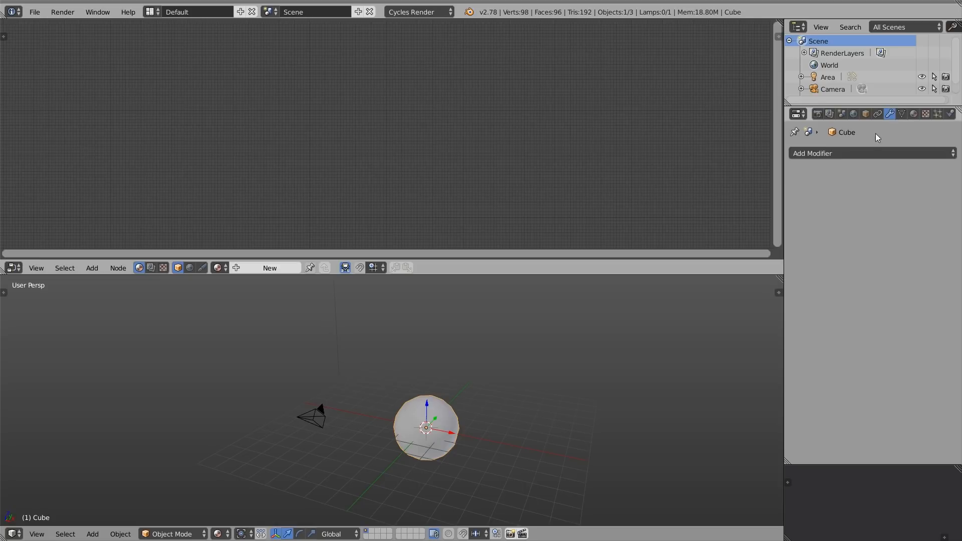
pyautogui.click(868, 151)
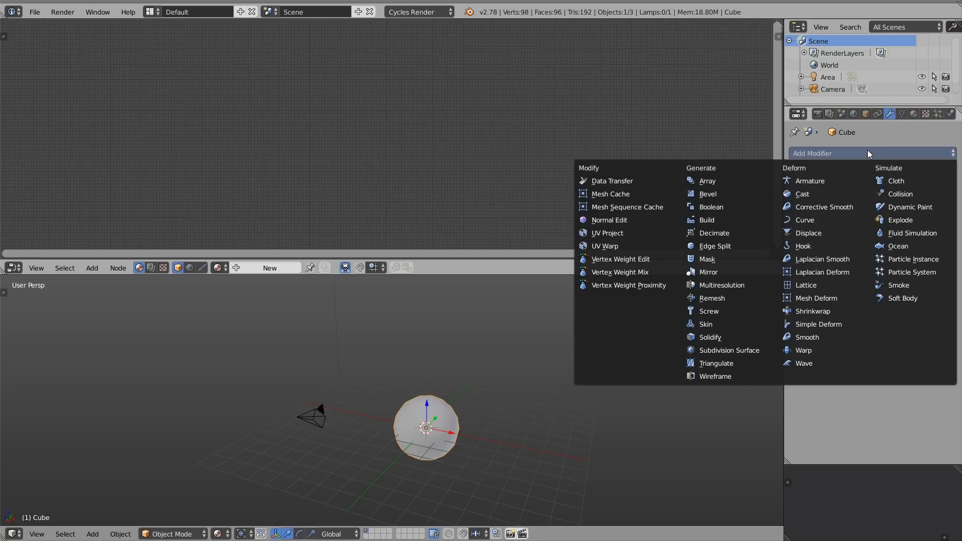
pyautogui.click(758, 351)
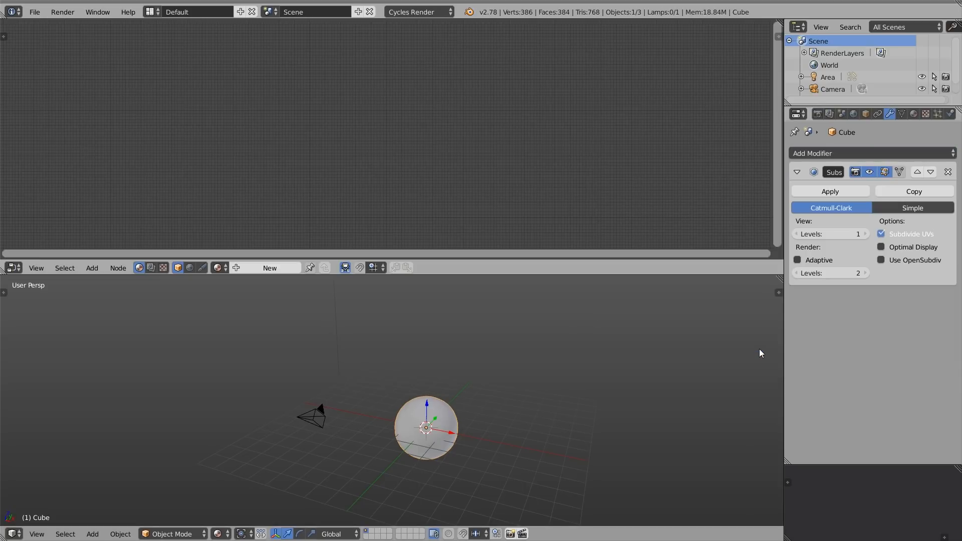
pyautogui.click(798, 261)
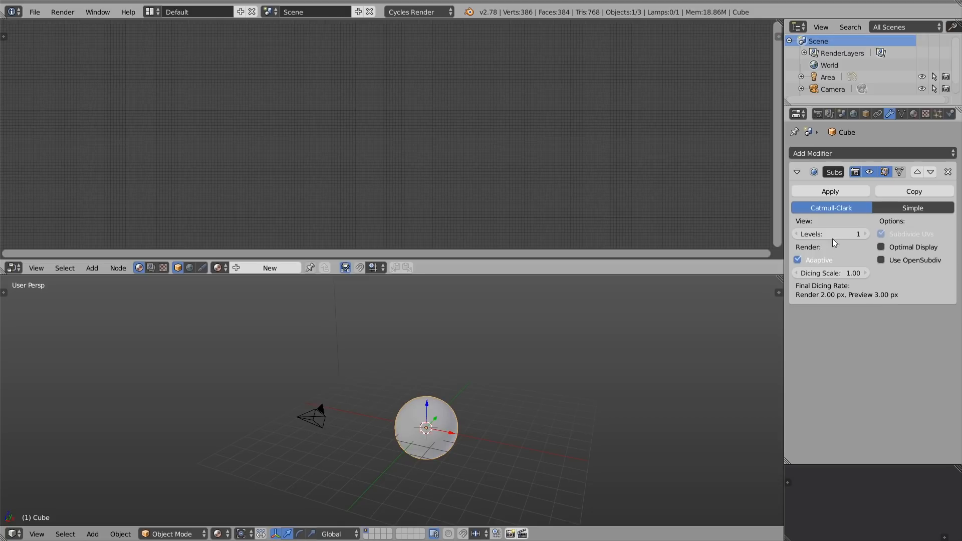
# Create a new material for the sphere and name it displacement
pyautogui.click(913, 114)
pyautogui.click(866, 192)
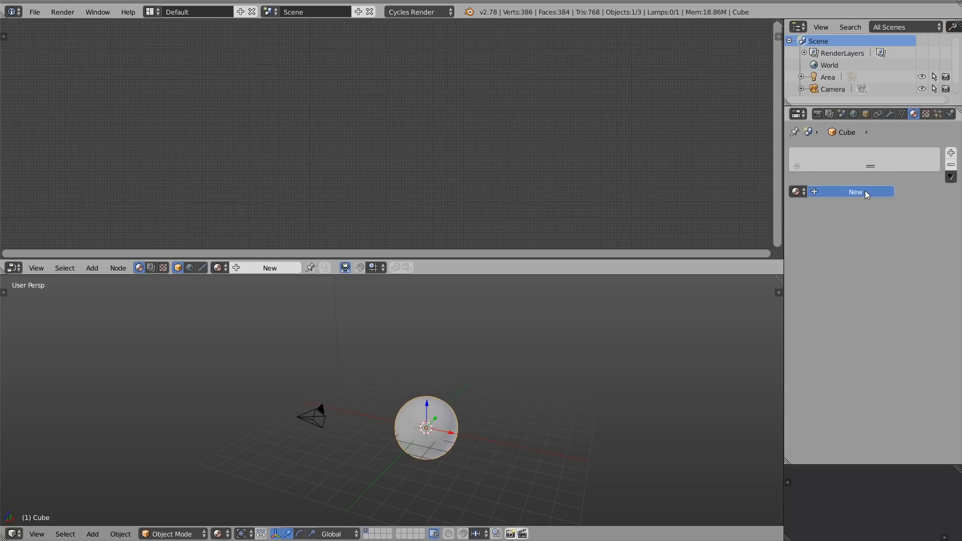
pyautogui.doubleClick(856, 158)
pyautogui.write('displacement')
pyautogui.press('Return')
pyautogui.scroll(15, 399, 80)
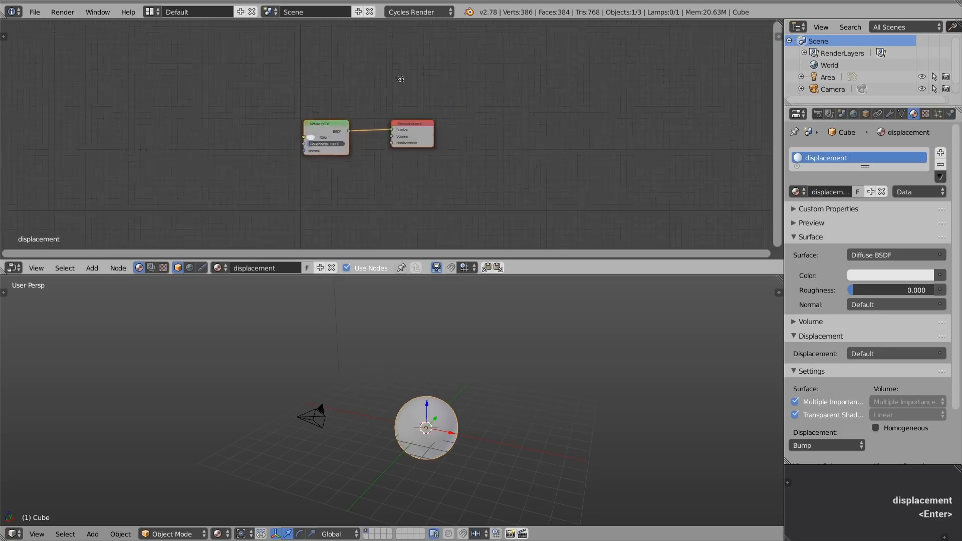
# Show the sphere in the 3D viewport with Rendered shading
pyautogui.moveTo(290, 113); pyautogui.dragTo(628, 62, button='middle')
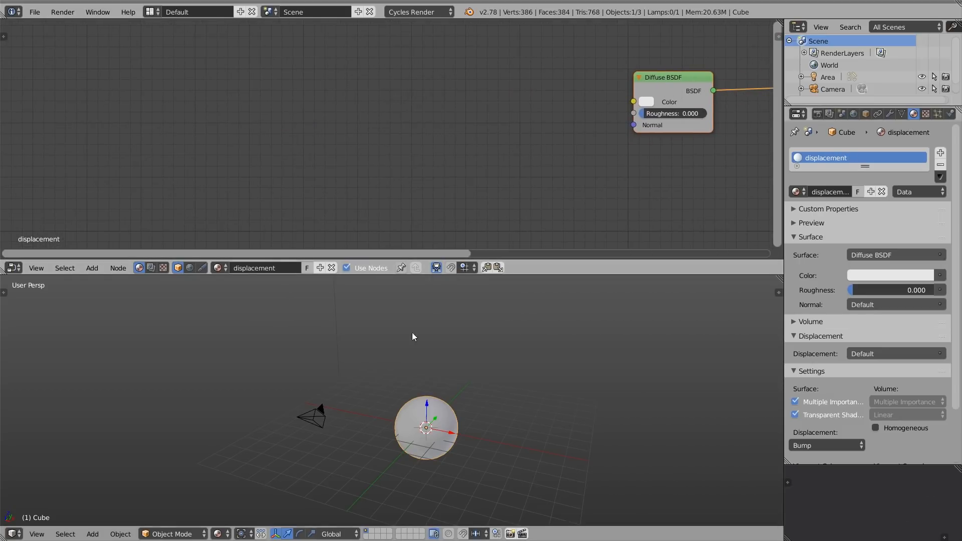
pyautogui.click(223, 533)
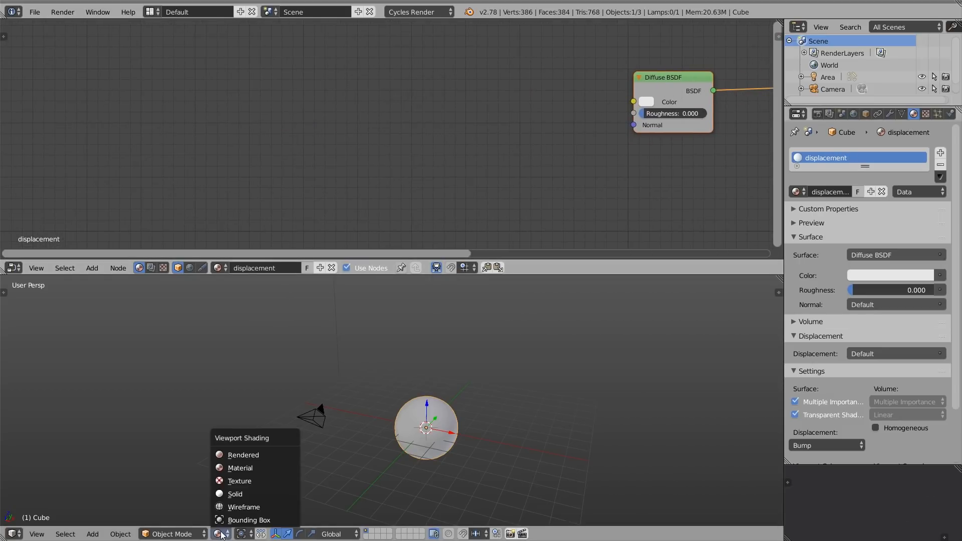
pyautogui.click(260, 454)
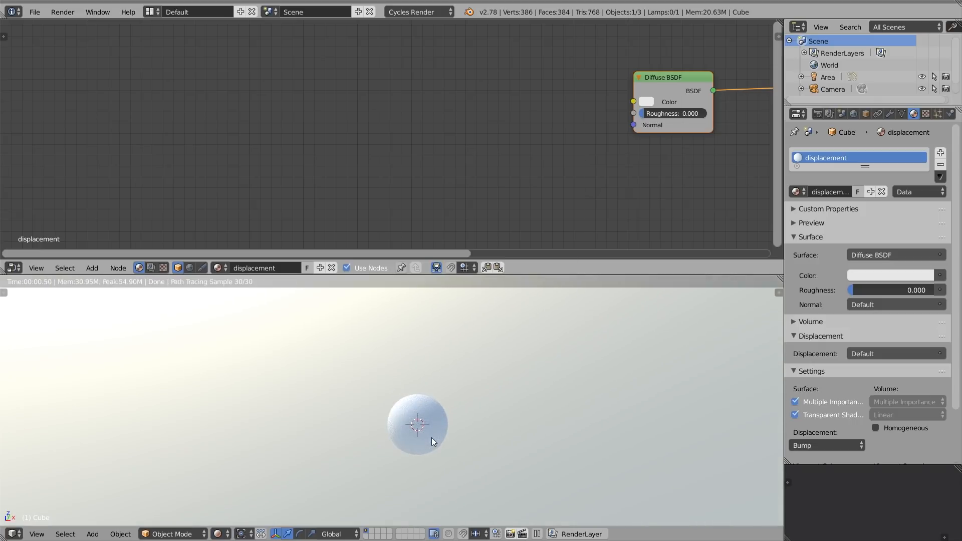
pyautogui.scroll(4, 431, 437)
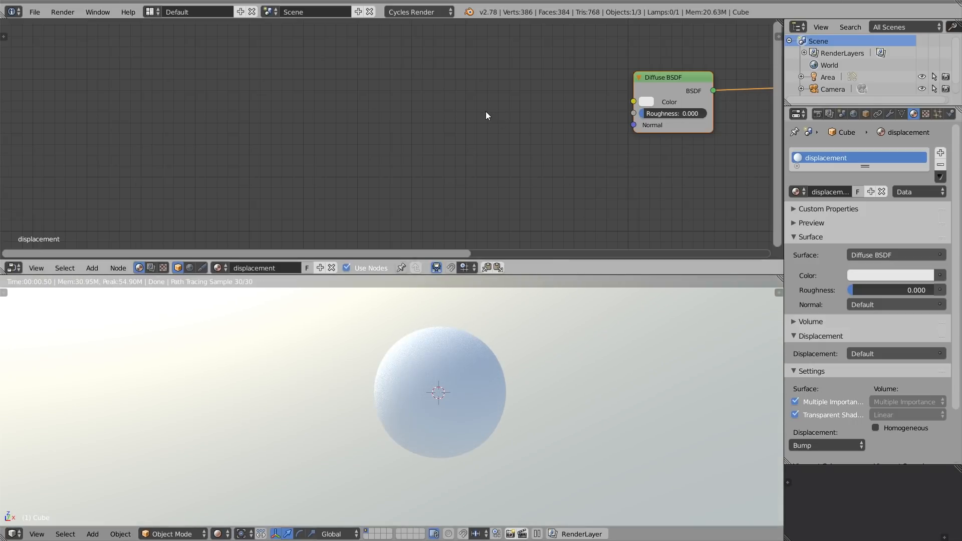
# Add a Voronoi Texture node below the Diffuse BSDF and connect its Color to the Material Output's Displacement
pyautogui.hotkey('shift', 'a')
pyautogui.moveTo(490, 79)
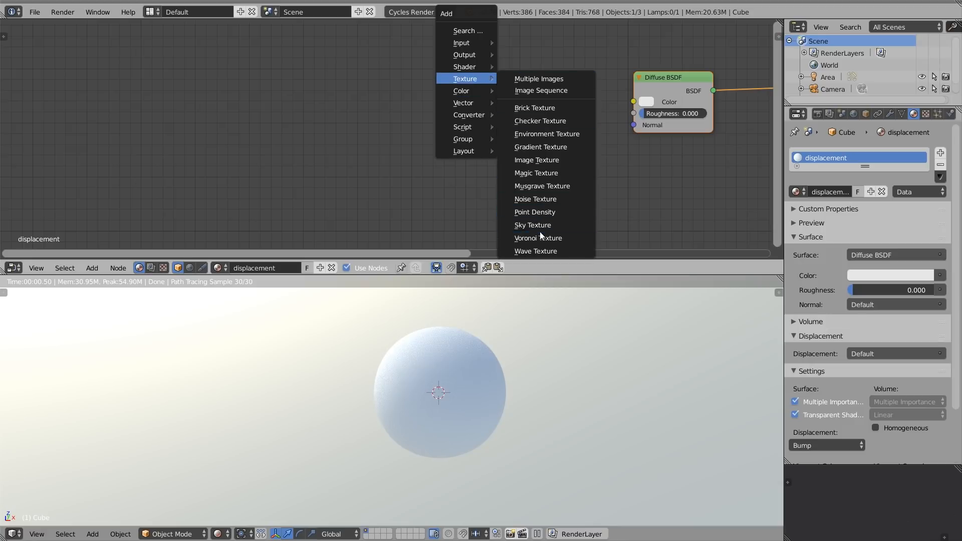
pyautogui.click(565, 238)
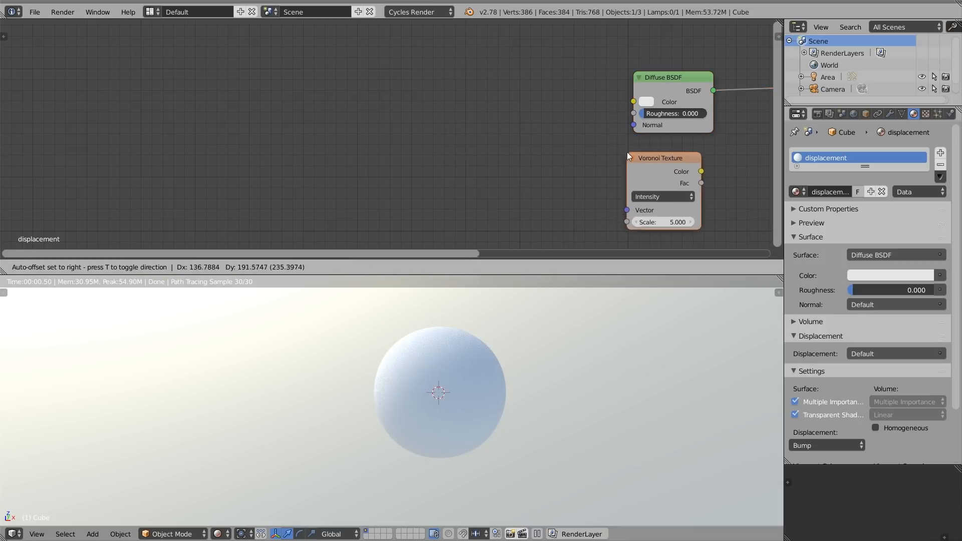
pyautogui.click(639, 157)
pyautogui.moveTo(615, 153); pyautogui.dragTo(482, 149, button='middle')
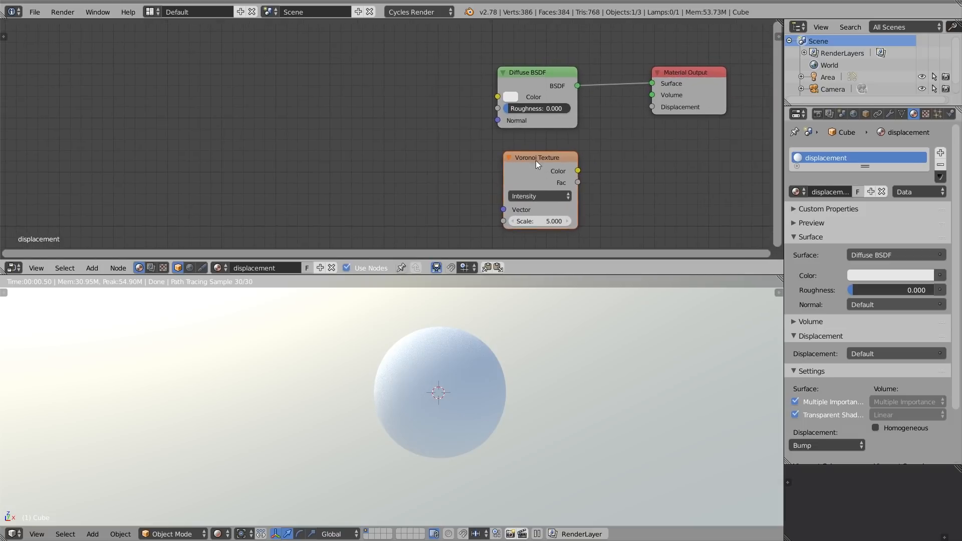
pyautogui.moveTo(578, 171); pyautogui.dragTo(590, 167)
pyautogui.moveTo(631, 118); pyautogui.dragTo(651, 107)
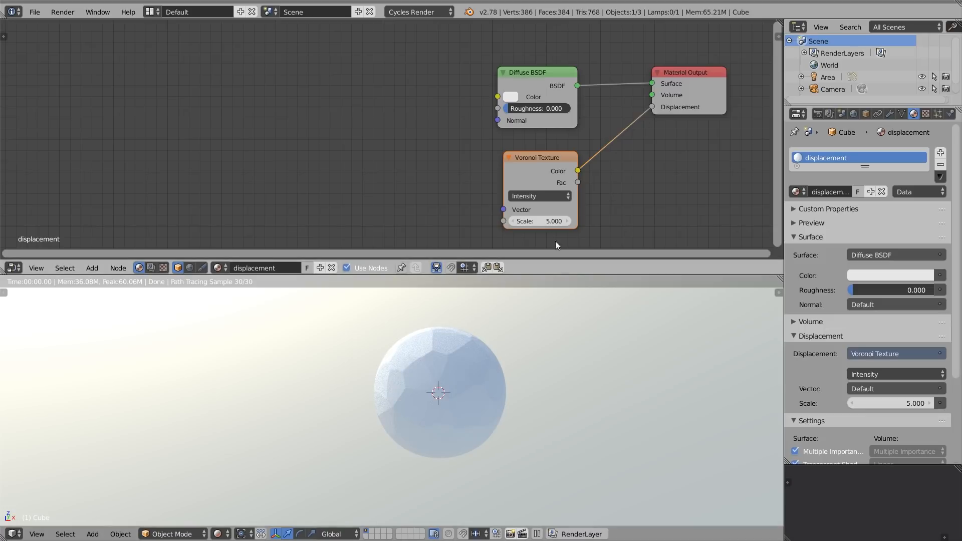
# Set the Voronoi Texture scale to 2 and the material's displacement method to True
pyautogui.moveTo(537, 221); pyautogui.dragTo(527, 221)
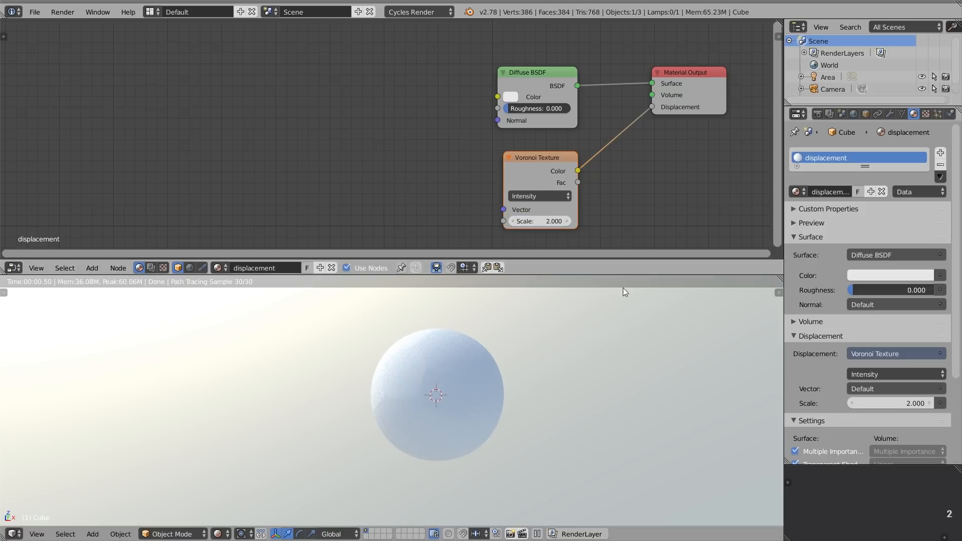
pyautogui.scroll(-2, 820, 301)
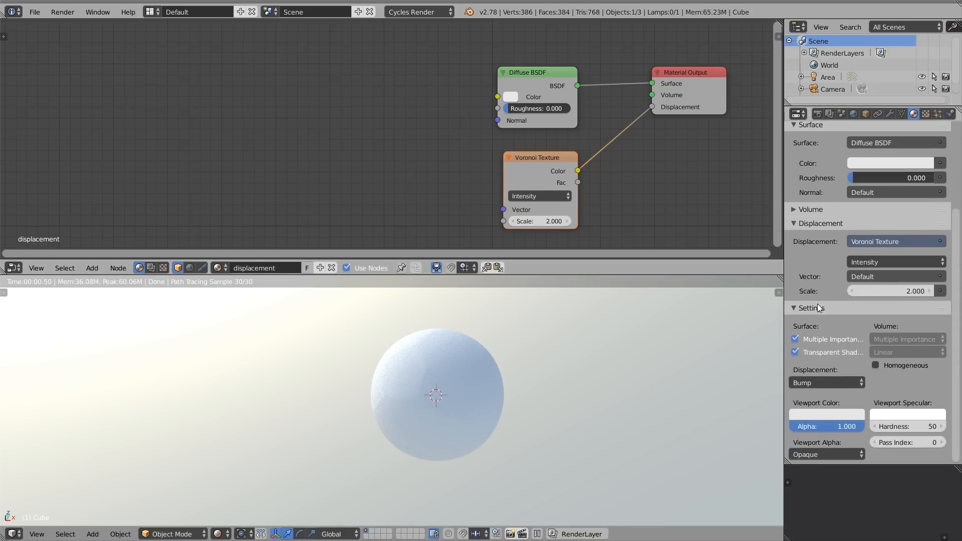
pyautogui.click(816, 380)
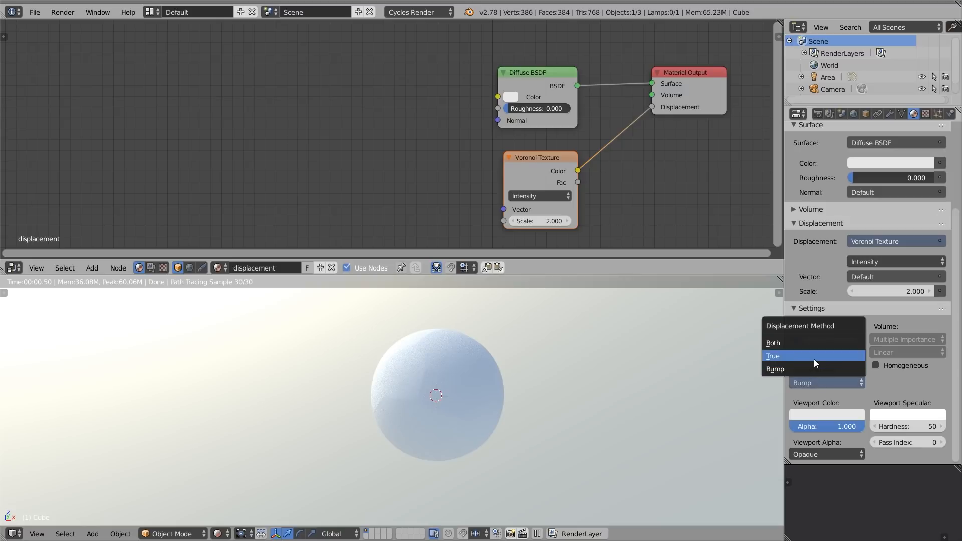
pyautogui.click(814, 359)
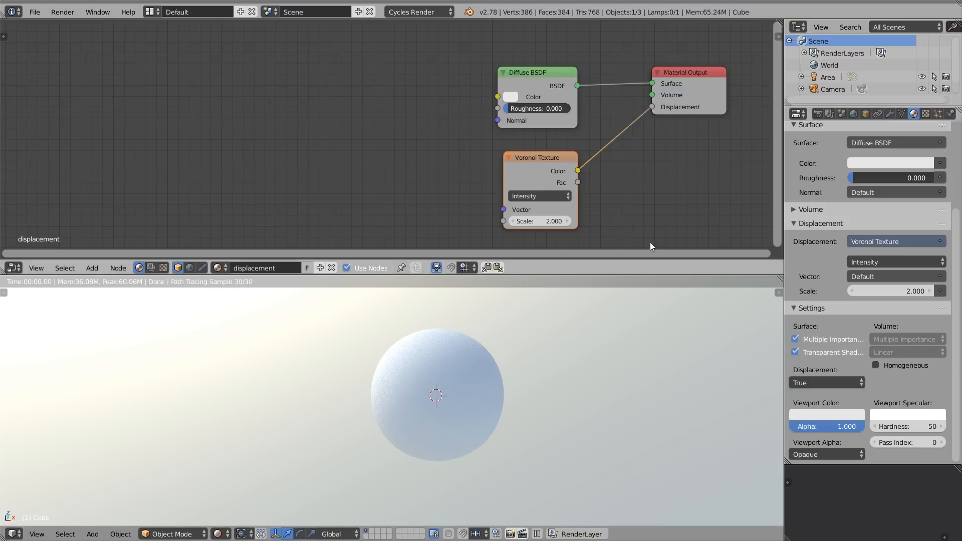
# Move the Voronoi Texture node away from the output and insert a Math node on its Displacement link
pyautogui.press('g')
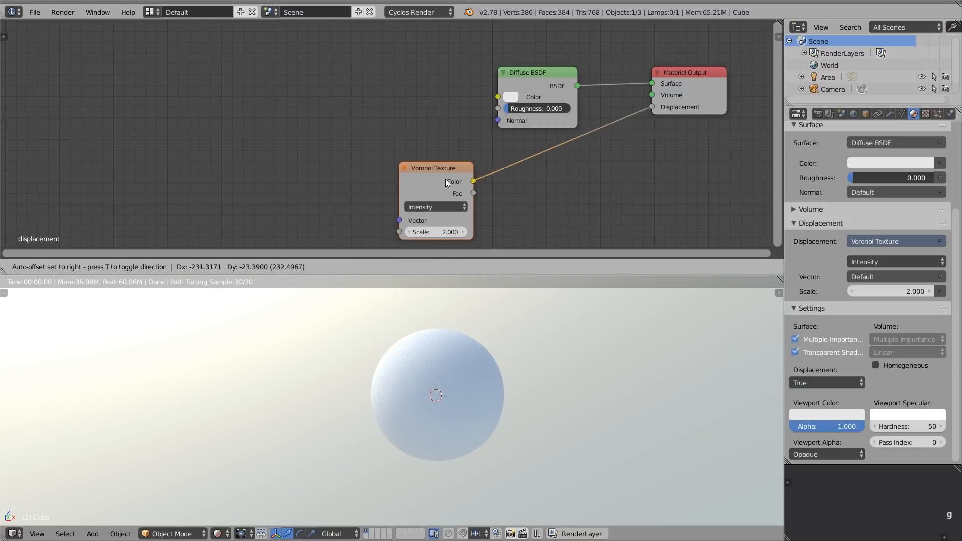
pyautogui.click(295, 179)
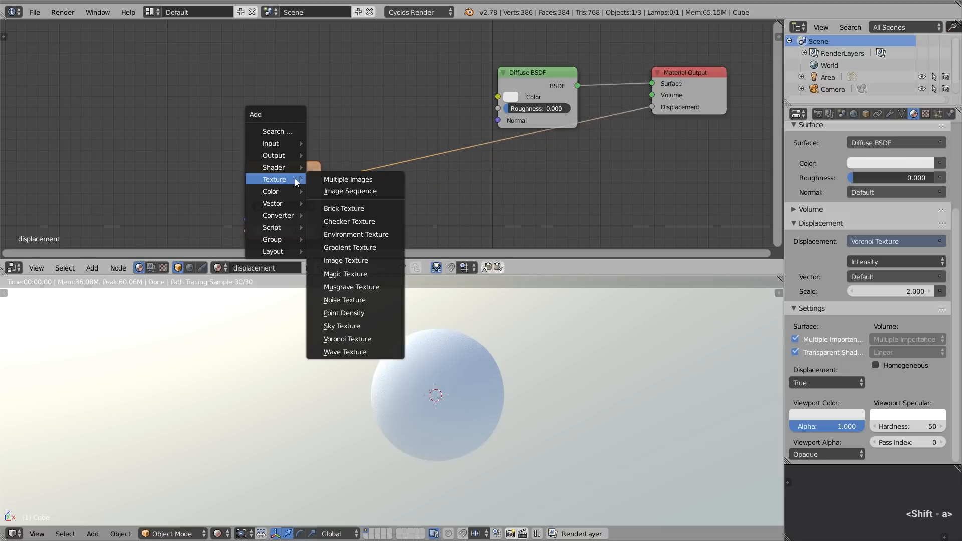
pyautogui.hotkey('shift', 'a')
pyautogui.moveTo(283, 214)
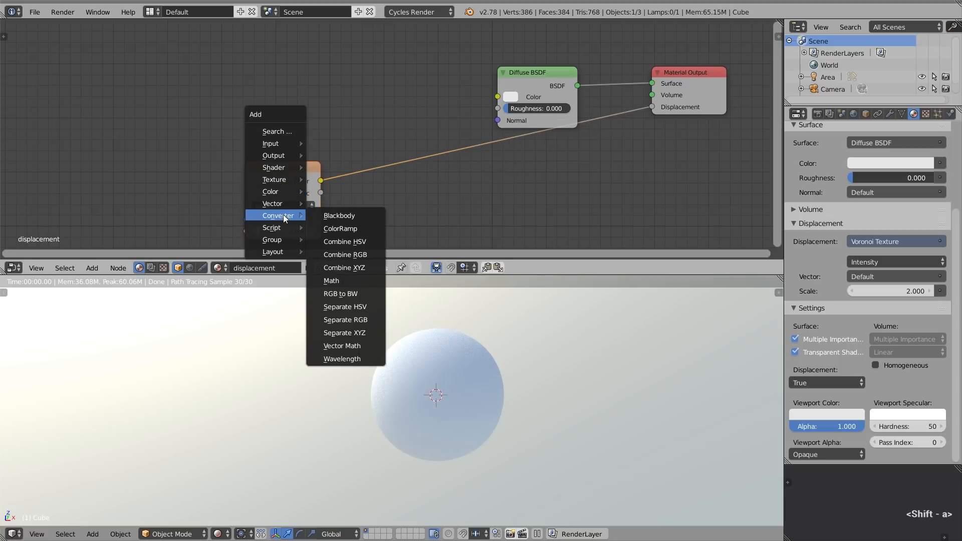
pyautogui.click(346, 281)
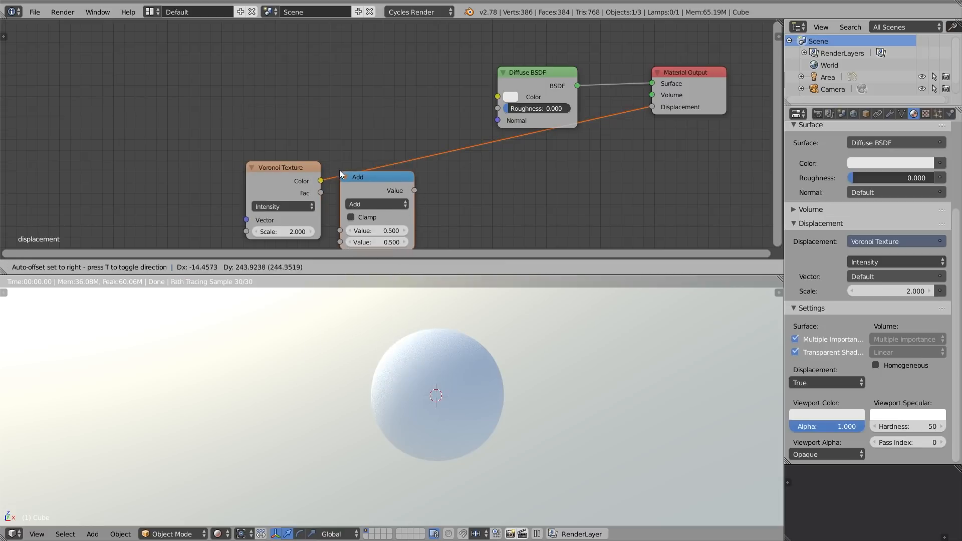
pyautogui.click(362, 161)
# Set the Math node to Multiply with a value of 5, and refresh the displacement by entering and leaving Edit Mode
pyautogui.click(399, 194)
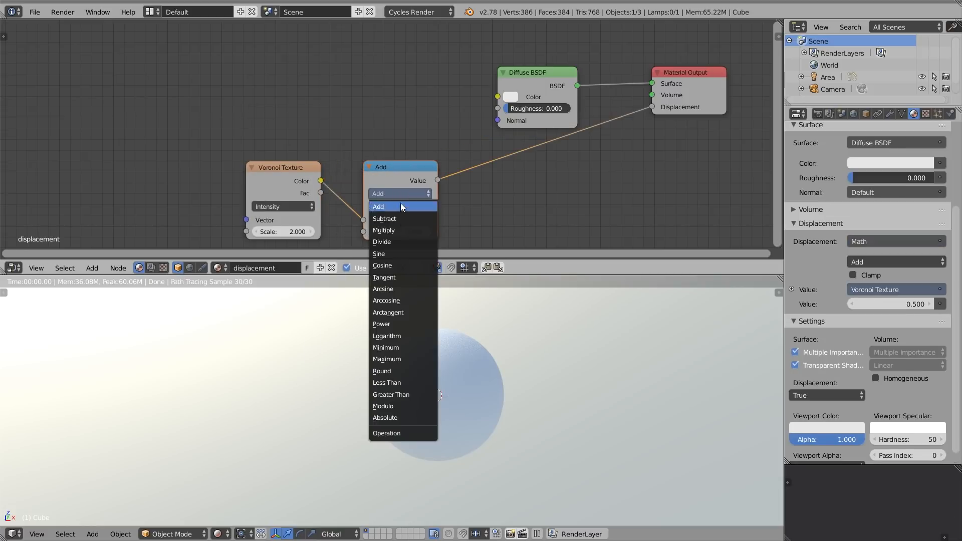
pyautogui.click(401, 230)
pyautogui.click(398, 233)
pyautogui.write('5')
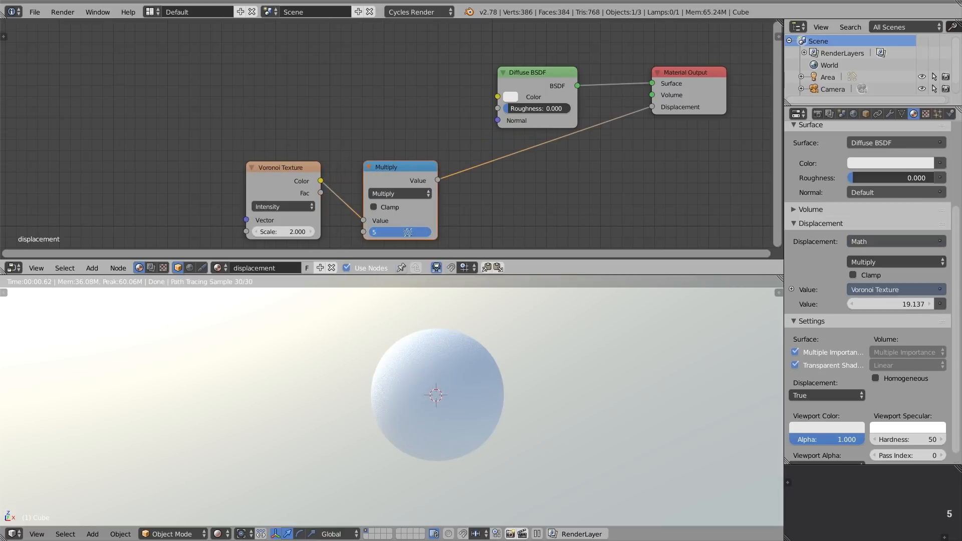
pyautogui.press('Return')
pyautogui.press('Tab')
pyautogui.press('Tab')
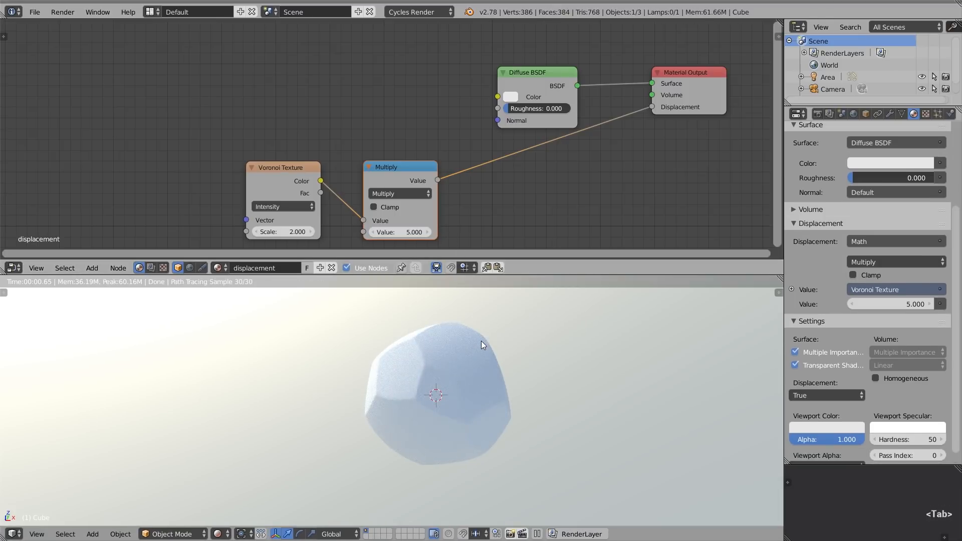
# Set the Multiply node's value to 7 and refresh the displaced sphere in the render
pyautogui.moveTo(482, 340)
pyautogui.mouseDown(button='middle')
pyautogui.moveTo(420, 346)
pyautogui.moveTo(487, 342)
pyautogui.mouseUp(button='middle')
pyautogui.click(404, 232)
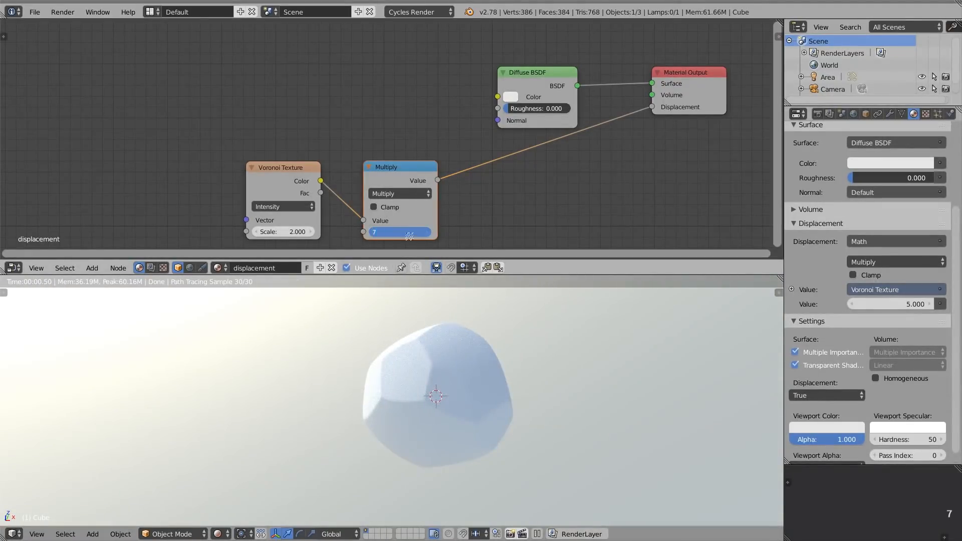
pyautogui.write('7')
pyautogui.press('Return')
pyautogui.press('Tab')
pyautogui.press('Tab')
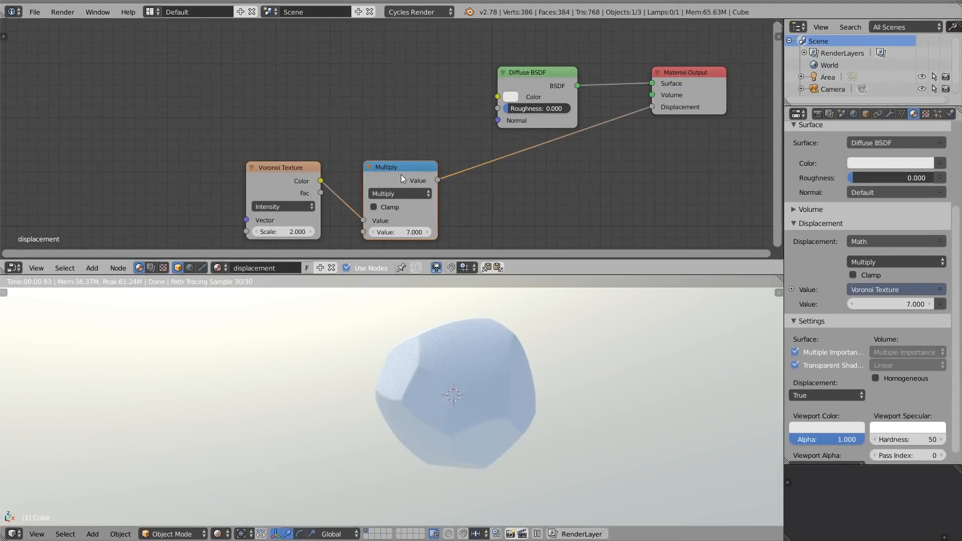
# Duplicate the Multiply node onto the link to Displacement, set the copy to Subtract 3.5, and refresh the displacement
pyautogui.hotkey('shift', 'd')
pyautogui.click(516, 173)
pyautogui.click(516, 193)
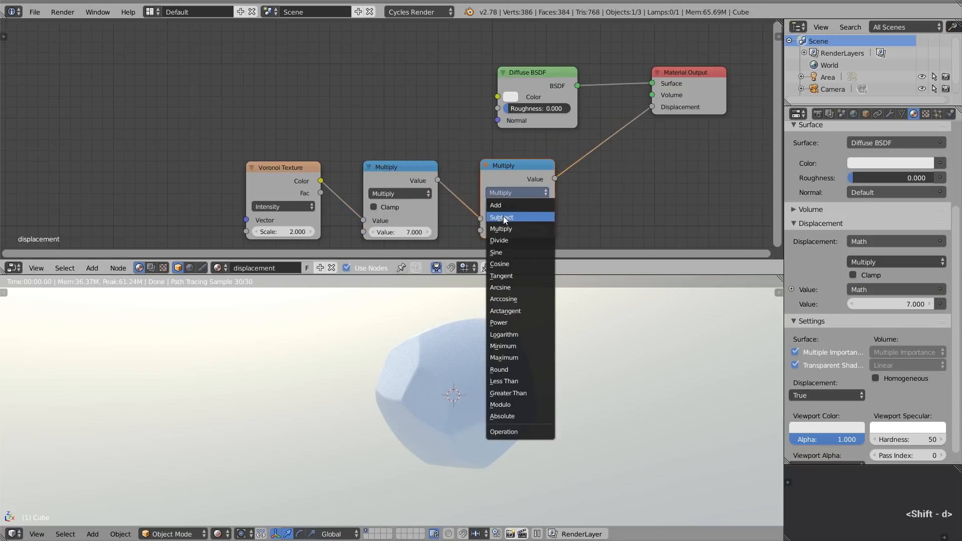
pyautogui.click(508, 221)
pyautogui.click(517, 230)
pyautogui.write('3.5')
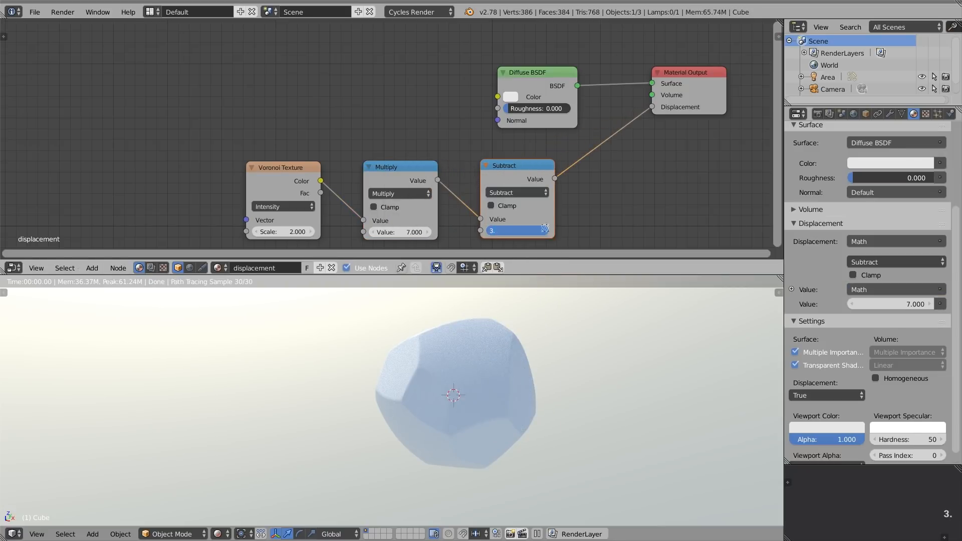
pyautogui.press('Return')
pyautogui.press('Tab')
pyautogui.press('Tab')
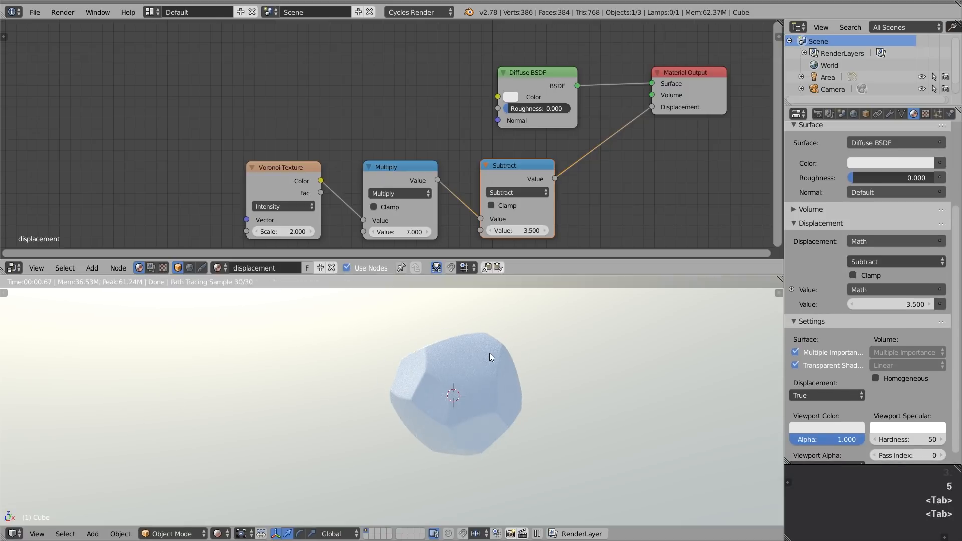
# Set the Multiply value to 10 and the Subtract value to 5, and refresh the displaced shape
pyautogui.click(399, 232)
pyautogui.write('1')
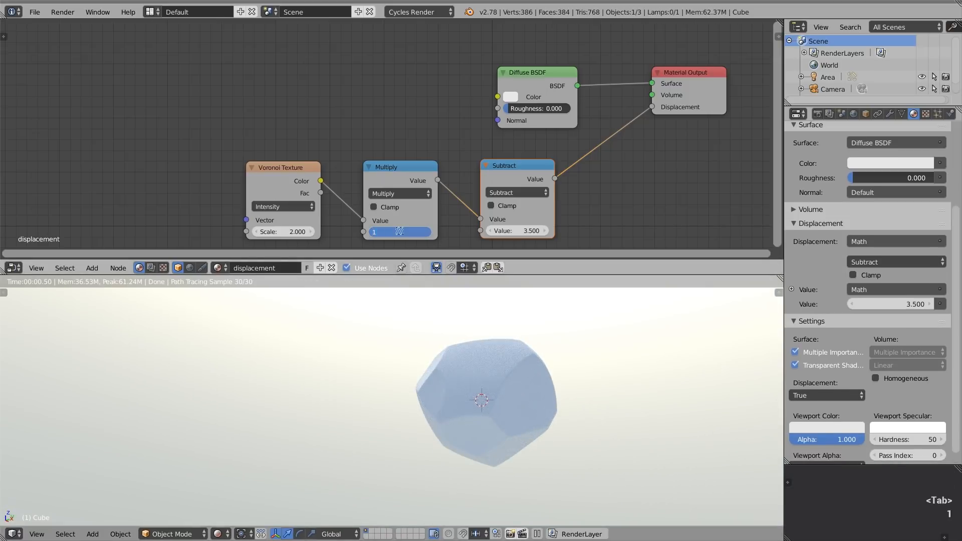
pyautogui.write('0')
pyautogui.press('Return')
pyautogui.click(506, 231)
pyautogui.write('5')
pyautogui.press('Return')
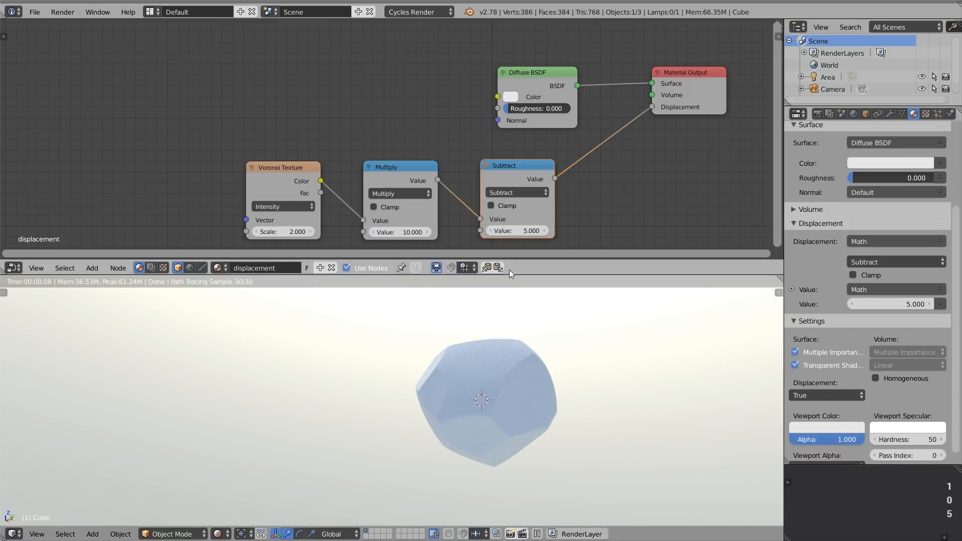
pyautogui.press('Tab')
pyautogui.press('Tab')
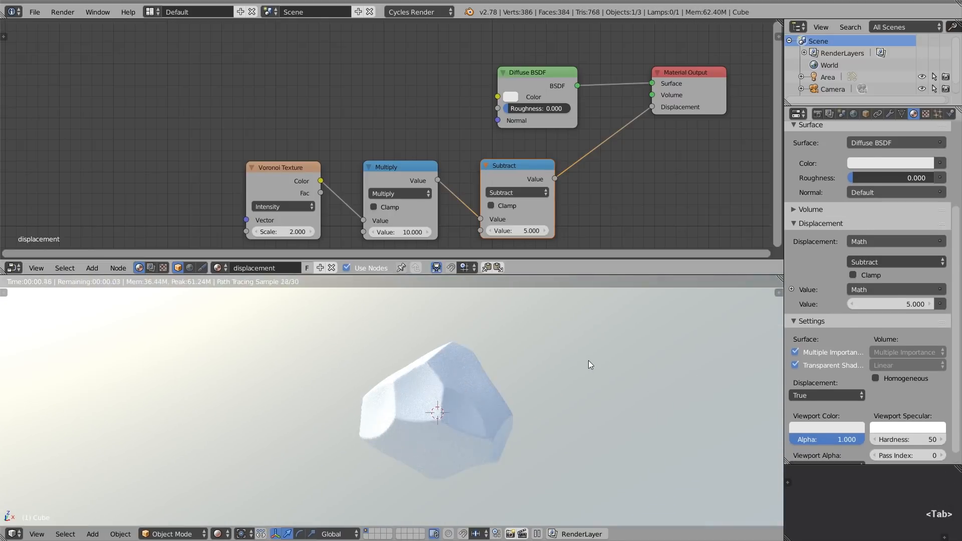
# Darken the Diffuse BSDF color to a neutral grey of about 0.27
pyautogui.click(510, 97)
pyautogui.moveTo(596, 122); pyautogui.dragTo(598, 146)
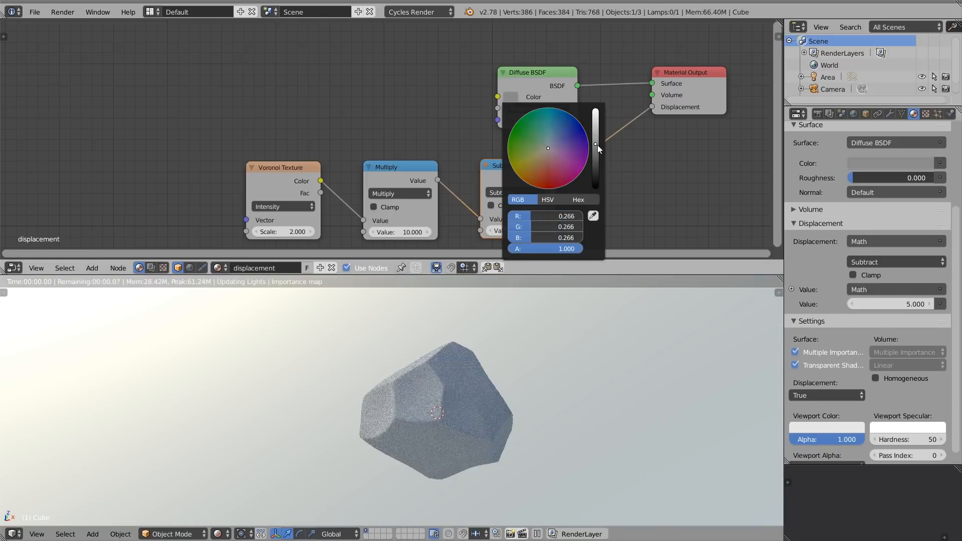
# Squash the displaced rock by scaling it down along the global Z and Y axes
pyautogui.press('s')
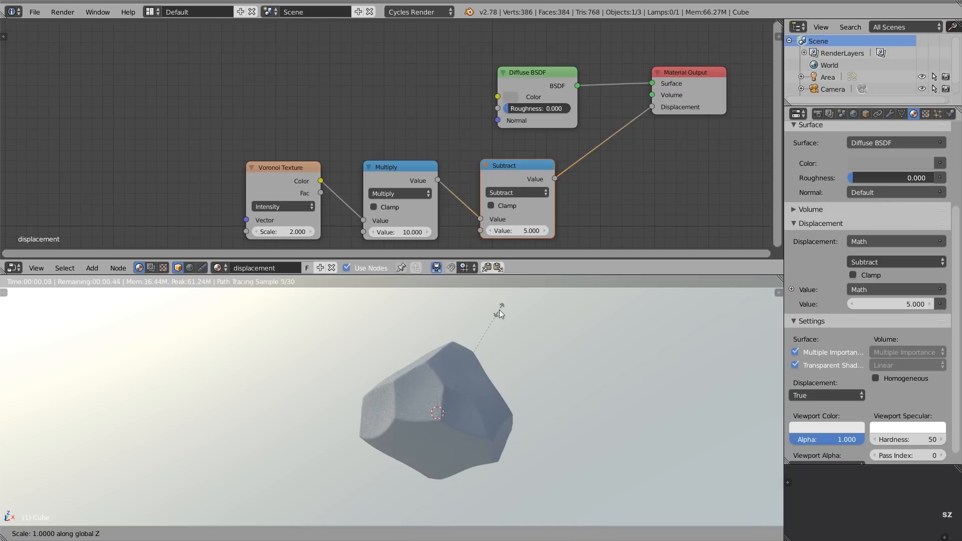
pyautogui.press('z')
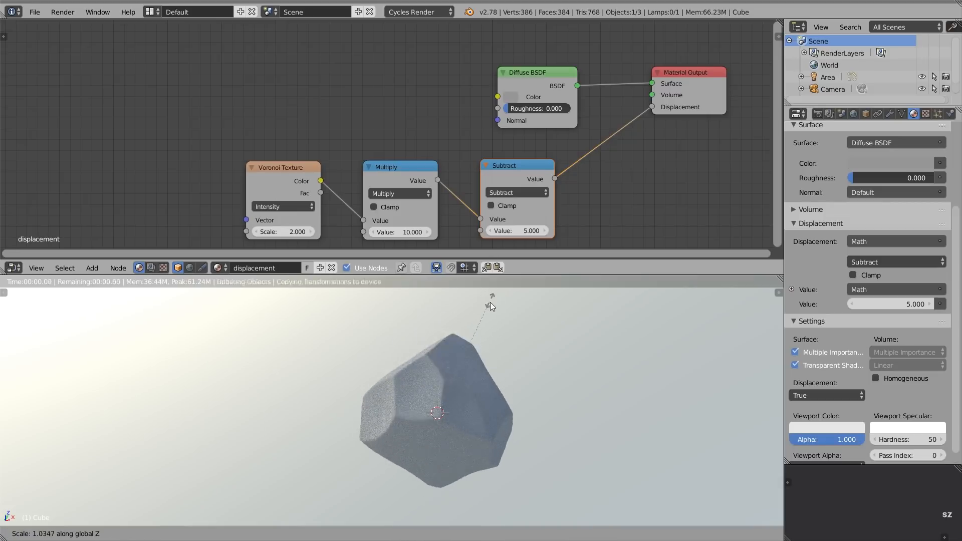
pyautogui.click(484, 337)
pyautogui.moveTo(465, 385); pyautogui.dragTo(545, 392, button='middle')
pyautogui.press('s')
pyautogui.press('x')
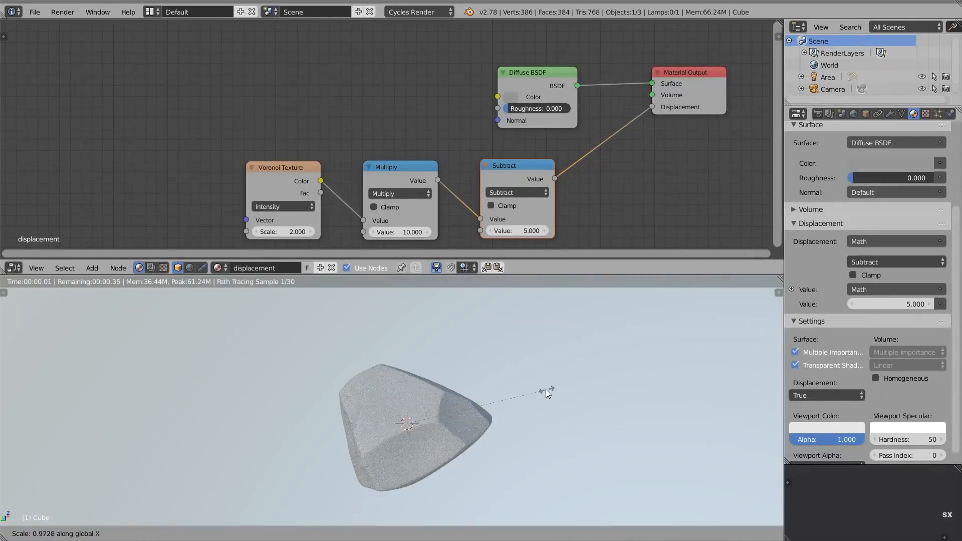
pyautogui.press('y')
pyautogui.click(460, 389)
pyautogui.moveTo(457, 390); pyautogui.dragTo(324, 392, button='middle')
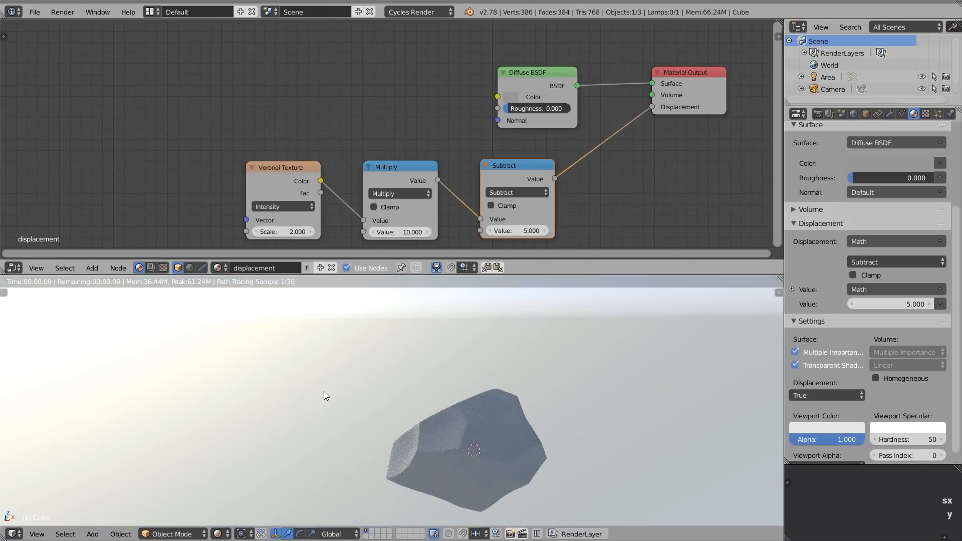
pyautogui.press('s')
pyautogui.press('z')
pyautogui.click(527, 371)
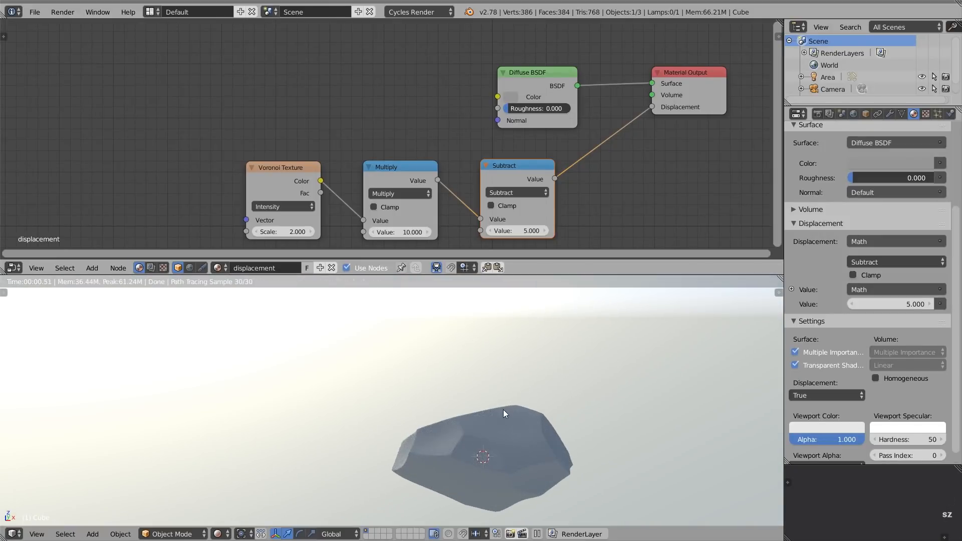
# Rotate the rock freely with trackball rotation to a tilted orientation
pyautogui.press('r')
pyautogui.press('r')
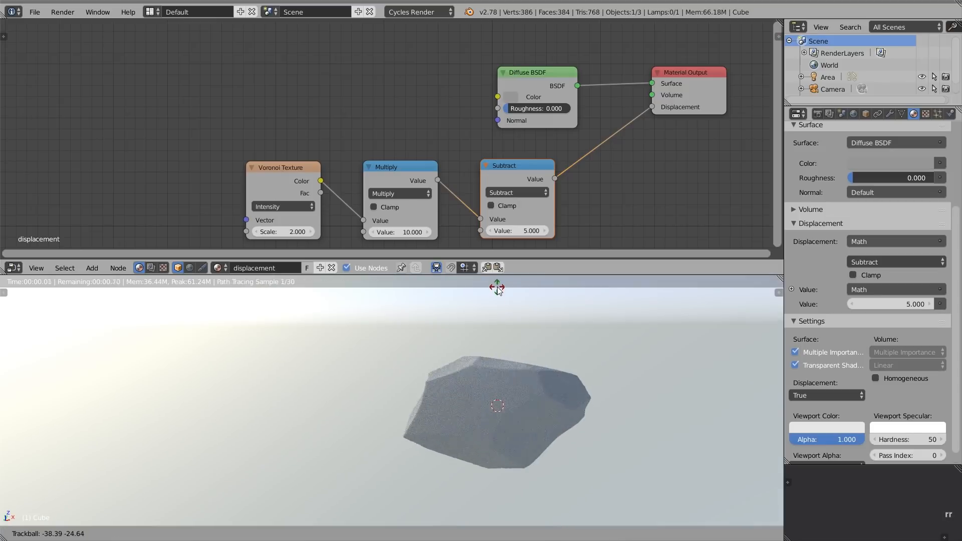
pyautogui.click(458, 302)
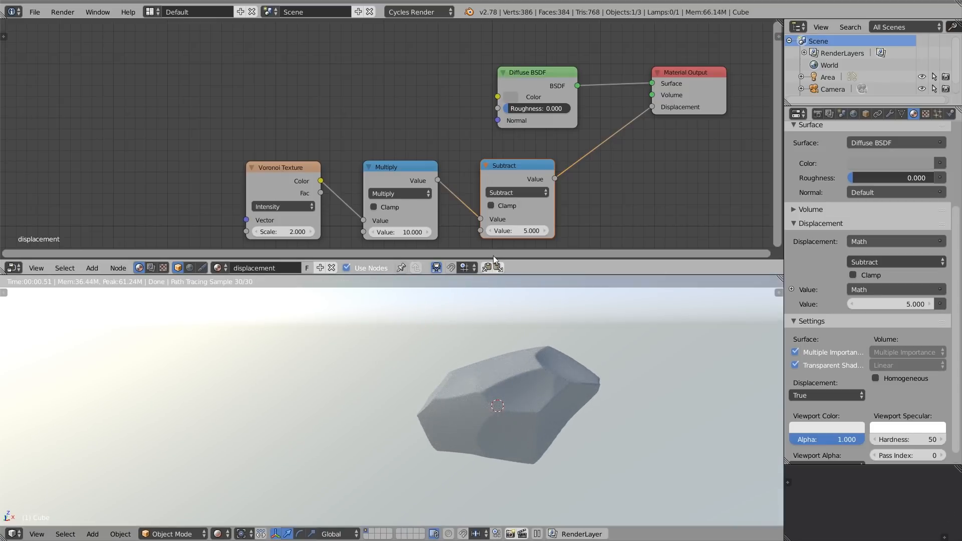
# Try a Voronoi Texture scale of 1, settle on 3, and refresh the displaced shape after each change
pyautogui.write('1')
pyautogui.press('Return')
pyautogui.press('Tab')
pyautogui.press('Tab')
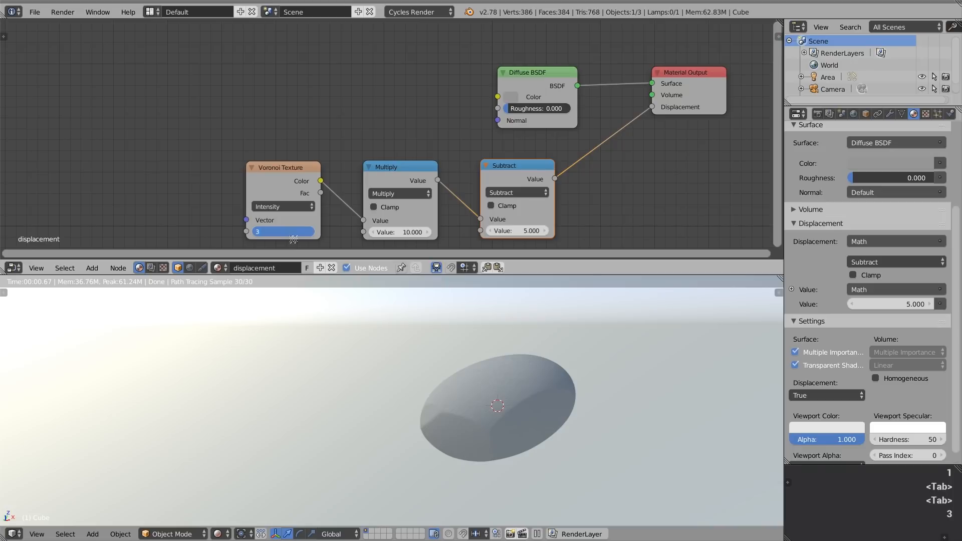
pyautogui.press('Tab')
pyautogui.press('Tab')
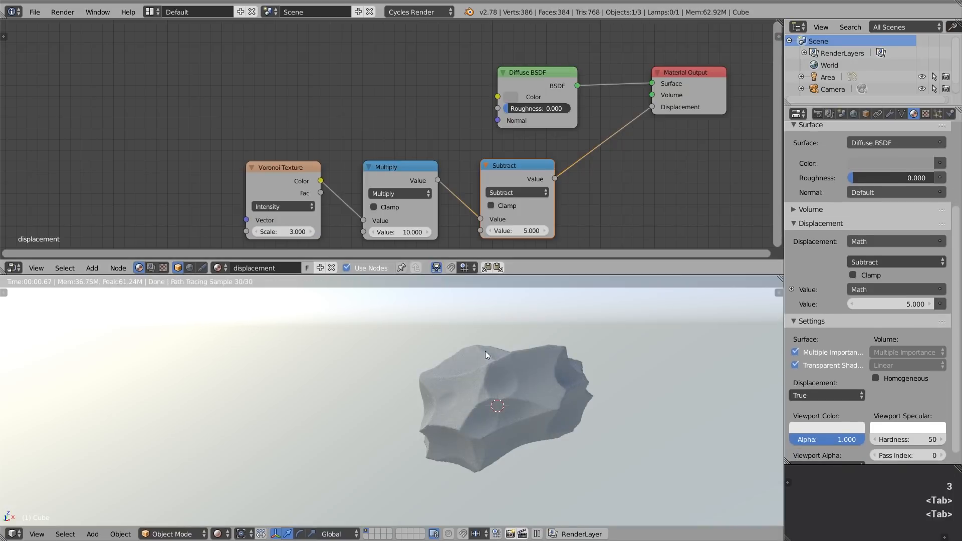
# Rotate the displaced rock slightly with trackball rotation
pyautogui.press('r')
pyautogui.press('r')
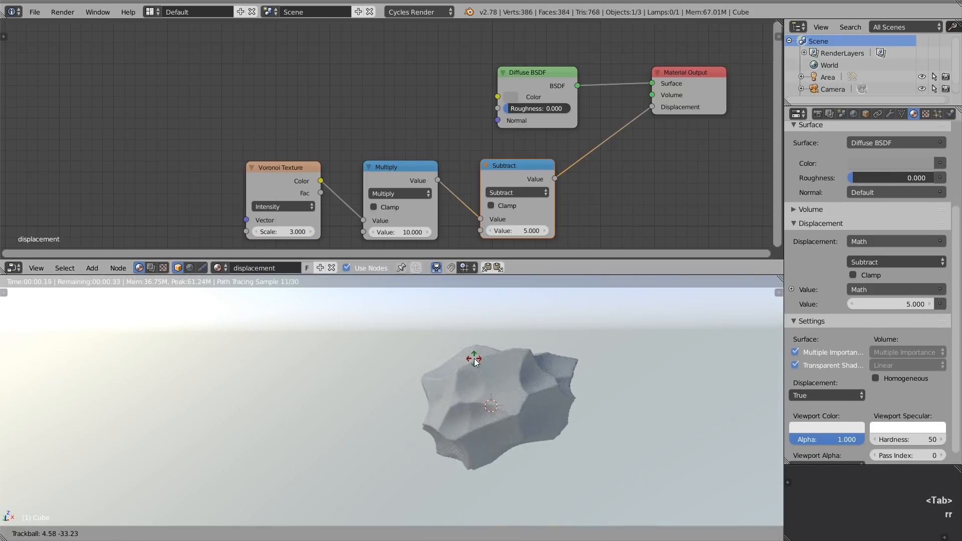
pyautogui.click(486, 359)
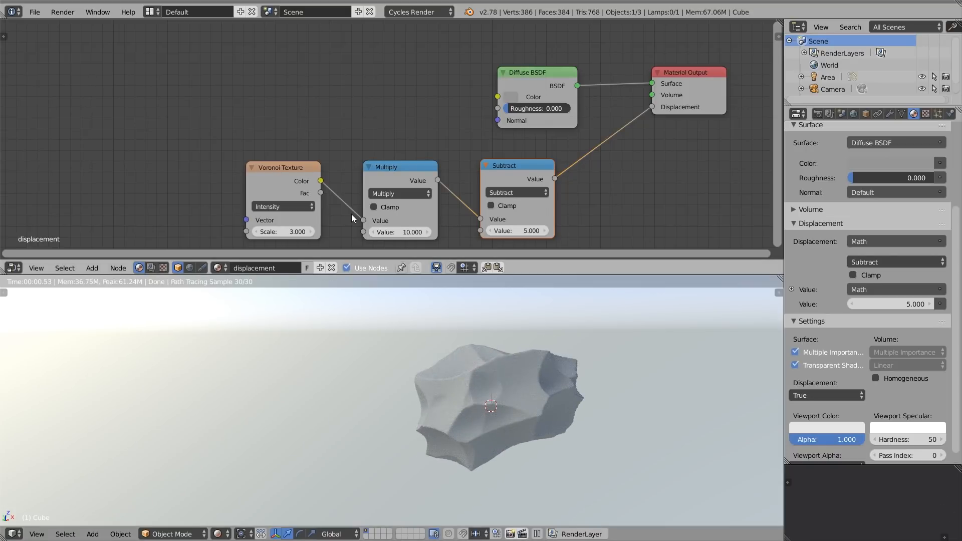
# Add a Mapping node in front of the Voronoi Texture node
pyautogui.moveTo(352, 218); pyautogui.dragTo(380, 192, button='middle')
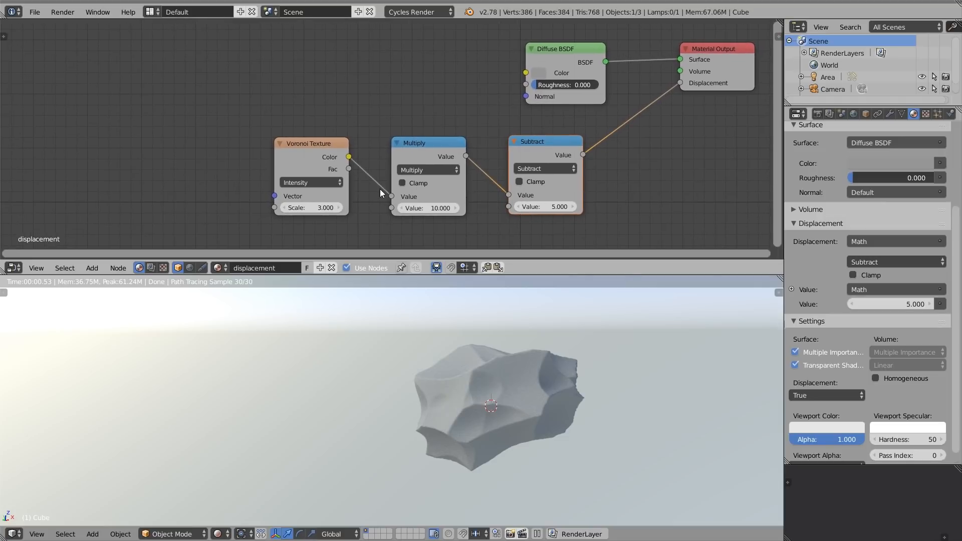
pyautogui.hotkey('shift', 'a')
pyautogui.moveTo(401, 134)
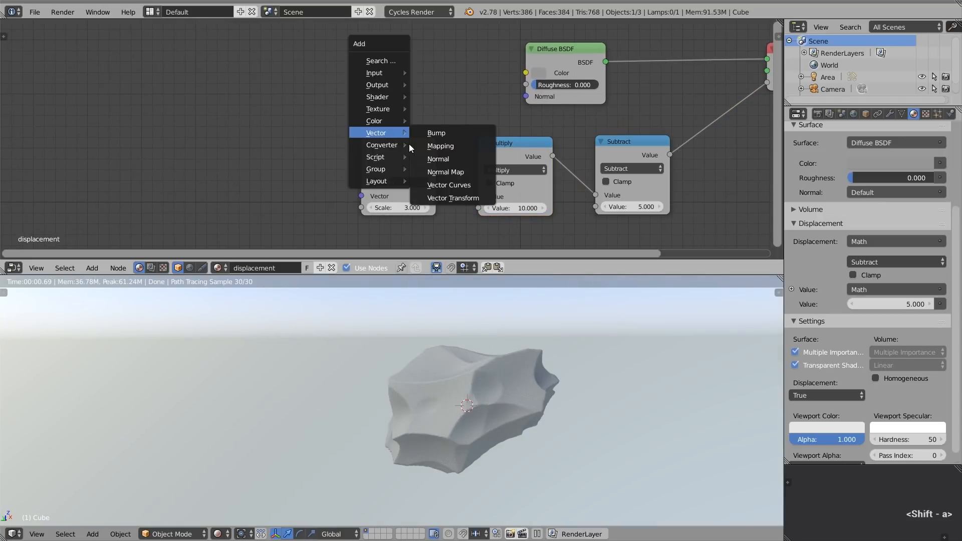
pyautogui.click(435, 145)
pyautogui.click(172, 136)
# Add a Texture Coordinate node, link its Generated output to the Mapping vector, and link Mapping to the Voronoi Texture's vector
pyautogui.moveTo(224, 159); pyautogui.dragTo(250, 109, button='middle')
pyautogui.hotkey('shift', 'a')
pyautogui.moveTo(242, 52)
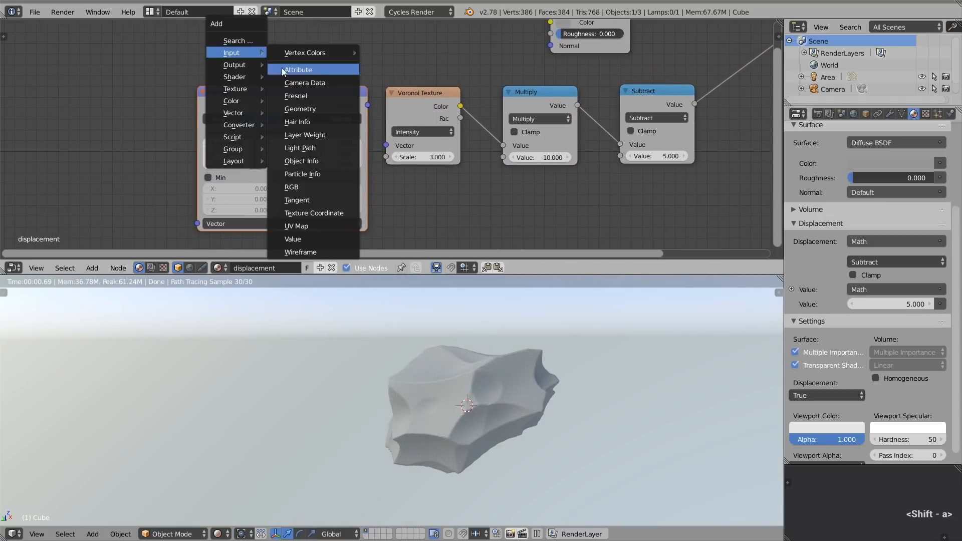
pyautogui.click(321, 212)
pyautogui.click(100, 86)
pyautogui.moveTo(175, 107); pyautogui.dragTo(200, 223)
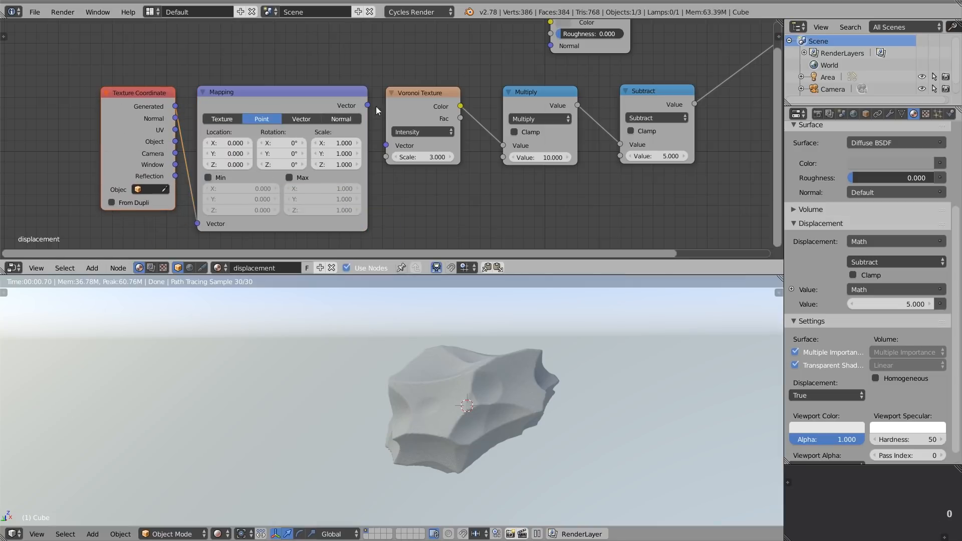
pyautogui.moveTo(369, 106); pyautogui.dragTo(386, 146)
# Offset the Voronoi pattern by setting the Mapping X location to about 2.959, and refresh the displaced rock
pyautogui.moveTo(234, 144); pyautogui.dragTo(246, 145)
pyautogui.press('Tab')
pyautogui.press('Tab')
pyautogui.press('Tab')
pyautogui.press('Tab')
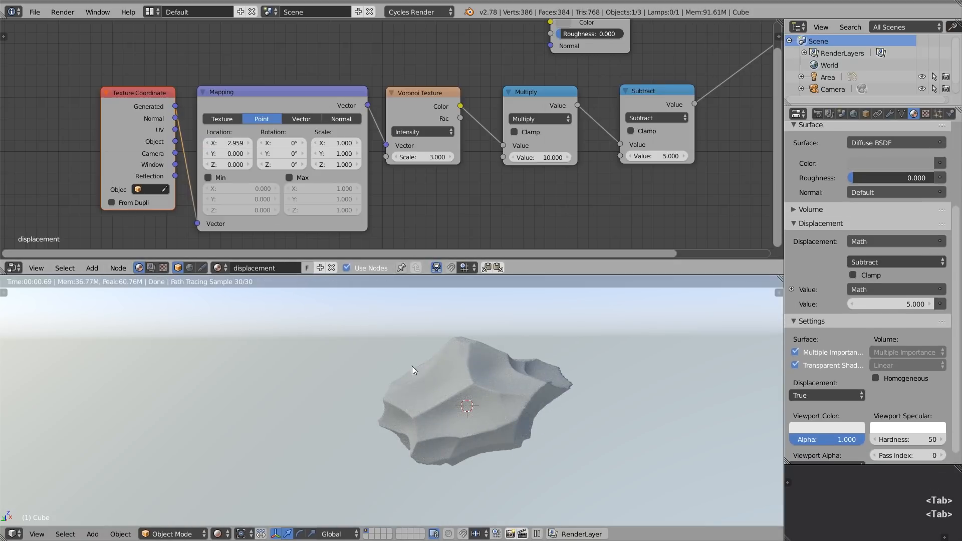
pyautogui.moveTo(412, 366); pyautogui.dragTo(432, 368, button='middle')
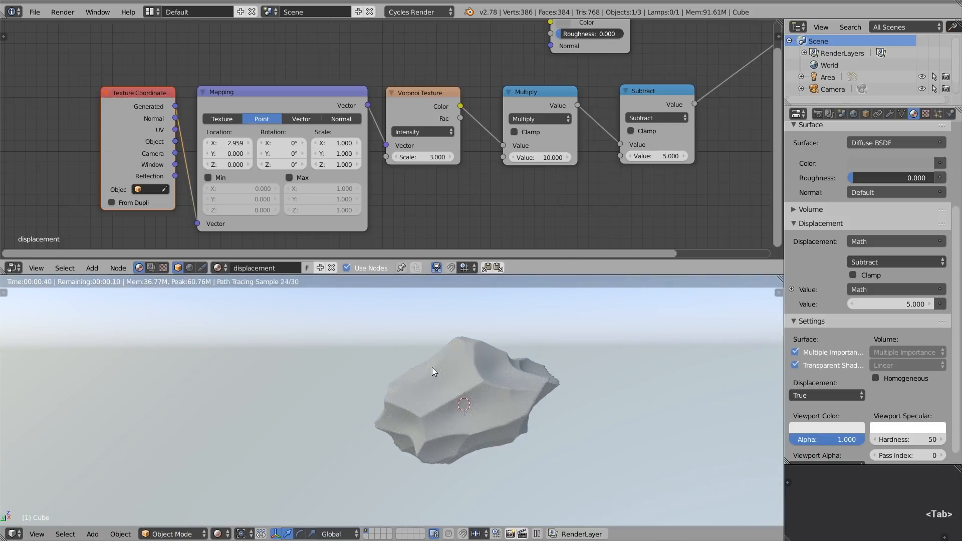
# Move the Texture Coordinate, Mapping, Voronoi Texture and Multiply nodes away from Subtract to make room between Multiply and Subtract
pyautogui.scroll(-1, 514, 164)
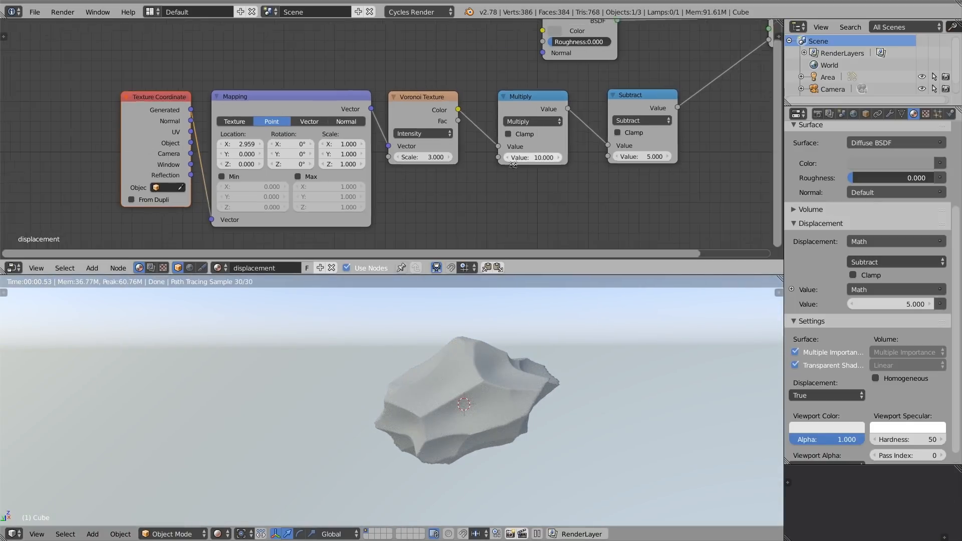
pyautogui.keyDown('ctrl'); pyautogui.moveTo(513, 165); pyautogui.dragTo(512, 183, button='middle'); pyautogui.keyUp('ctrl')
pyautogui.press('a')
pyautogui.press('b')
pyautogui.moveTo(519, 132); pyautogui.dragTo(224, 173)
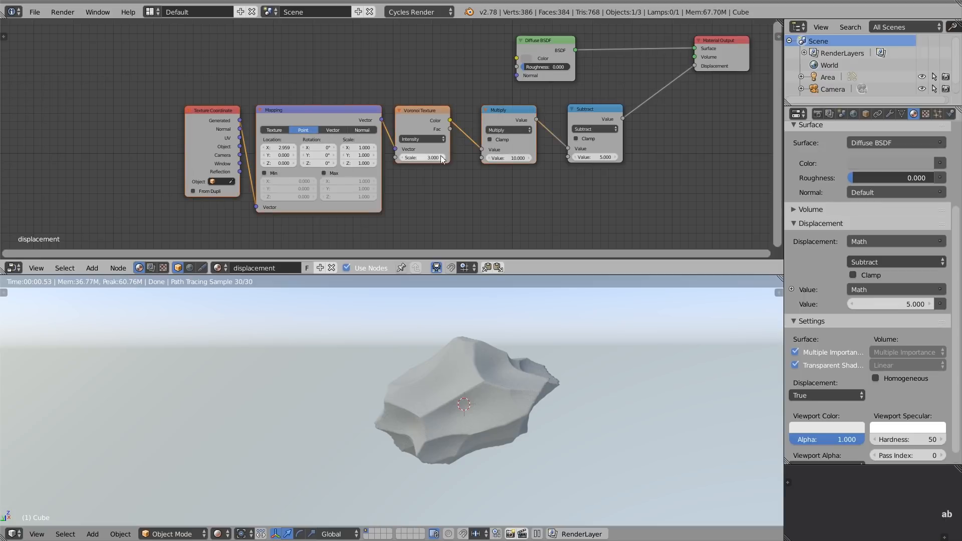
pyautogui.press('g')
pyautogui.click(365, 155)
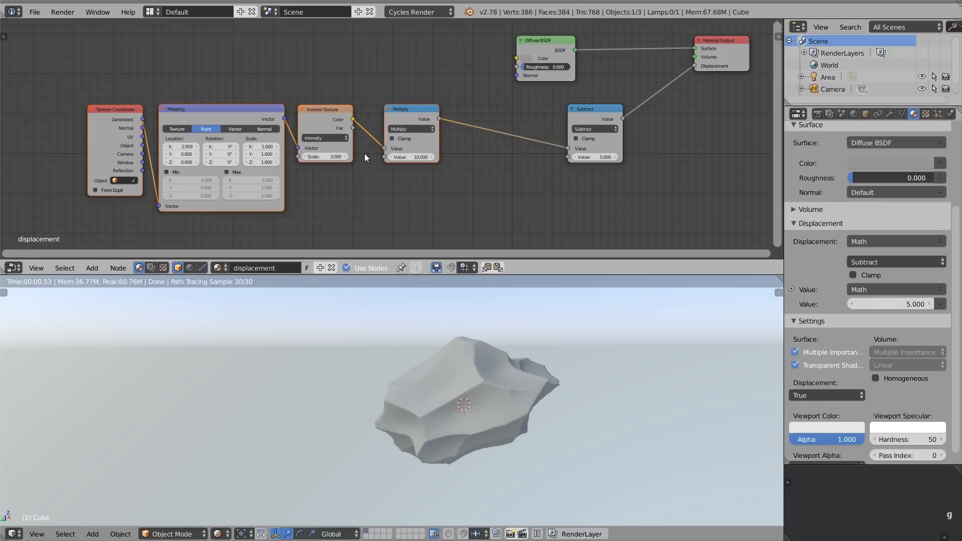
# Insert a MixRGB node into the link between the Multiply and Subtract nodes
pyautogui.hotkey('shift', 'a')
pyautogui.moveTo(363, 204)
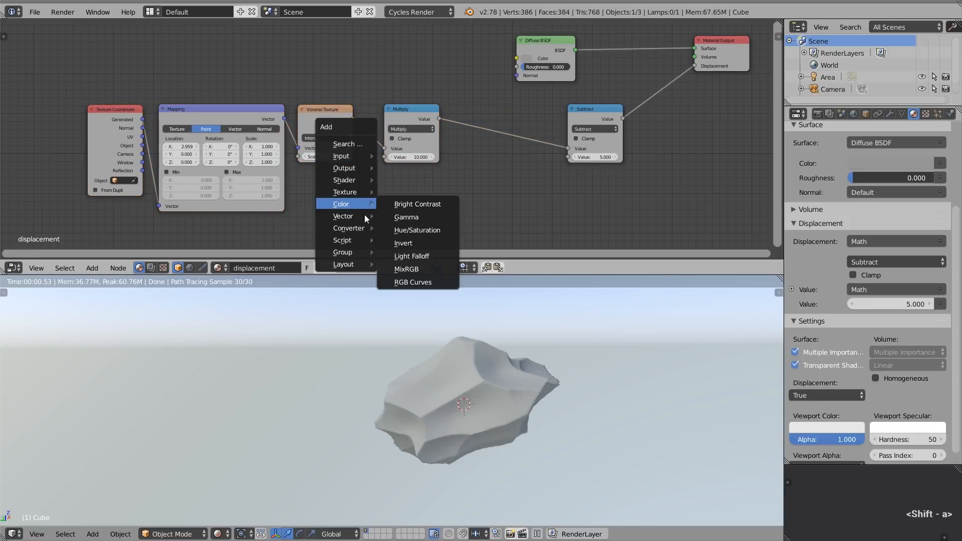
pyautogui.click(414, 269)
pyautogui.click(471, 119)
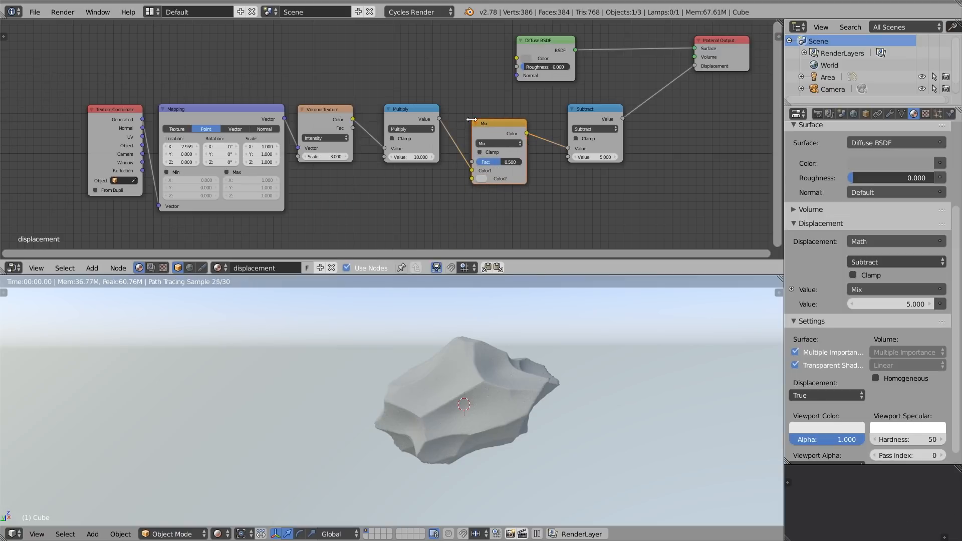
# Add a Noise Texture below the Voronoi Texture and link its Color output to Color2 of the Mix node
pyautogui.hotkey('shift', 'a')
pyautogui.moveTo(454, 109)
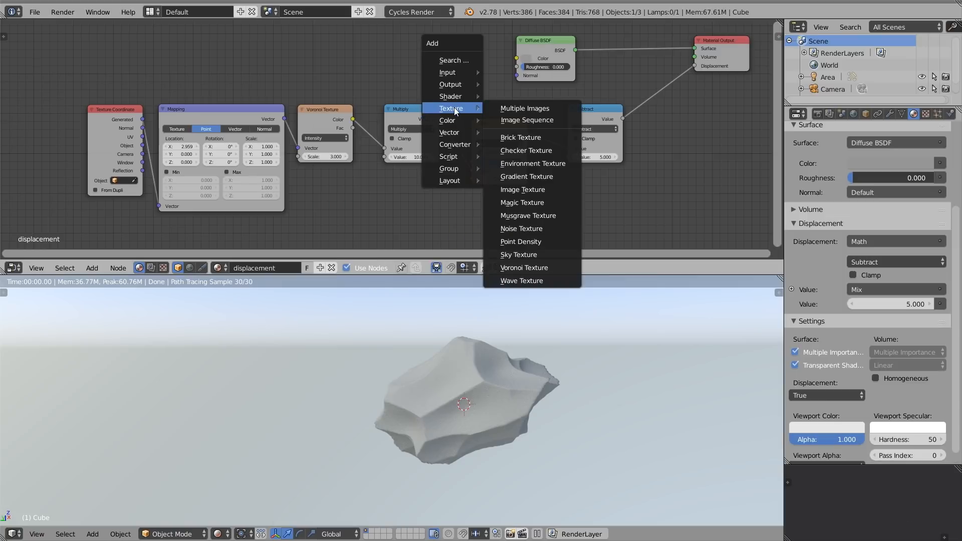
pyautogui.click(532, 226)
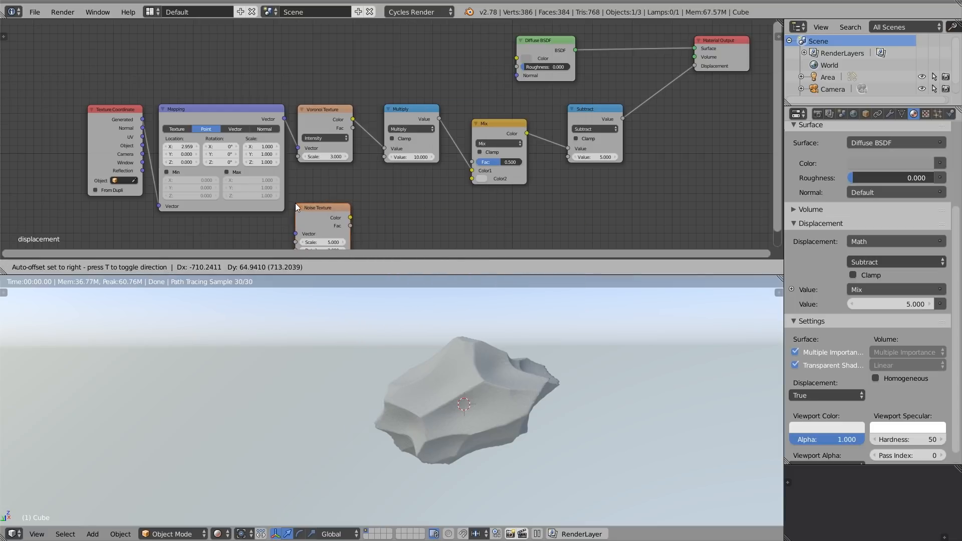
pyautogui.click(327, 211)
pyautogui.moveTo(327, 211); pyautogui.dragTo(367, 160, button='middle')
pyautogui.scroll(1, 364, 169)
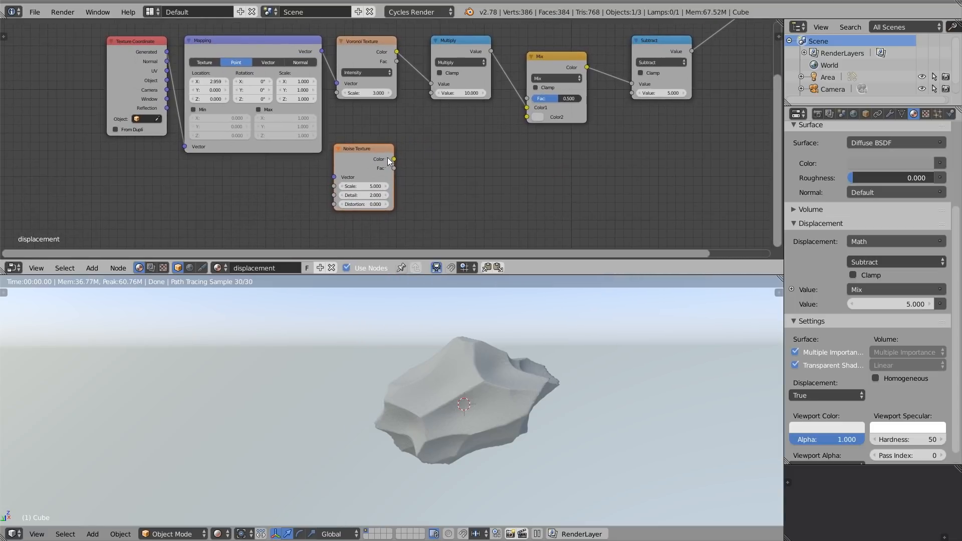
pyautogui.moveTo(394, 158); pyautogui.dragTo(424, 142)
pyautogui.moveTo(528, 119); pyautogui.dragTo(530, 118)
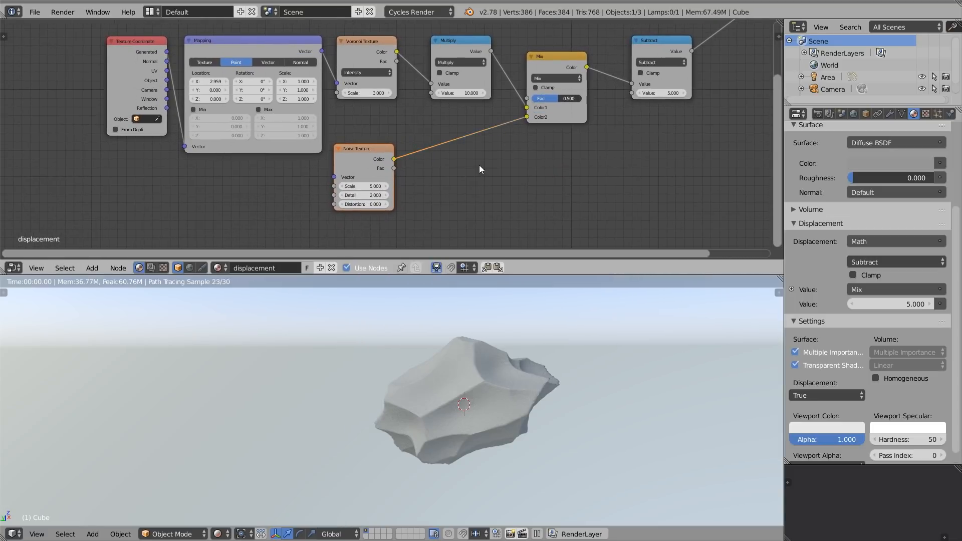
# Insert a ColorRamp node into the link between the Noise Texture and the Mix node
pyautogui.hotkey('shift', 'a')
pyautogui.moveTo(466, 204)
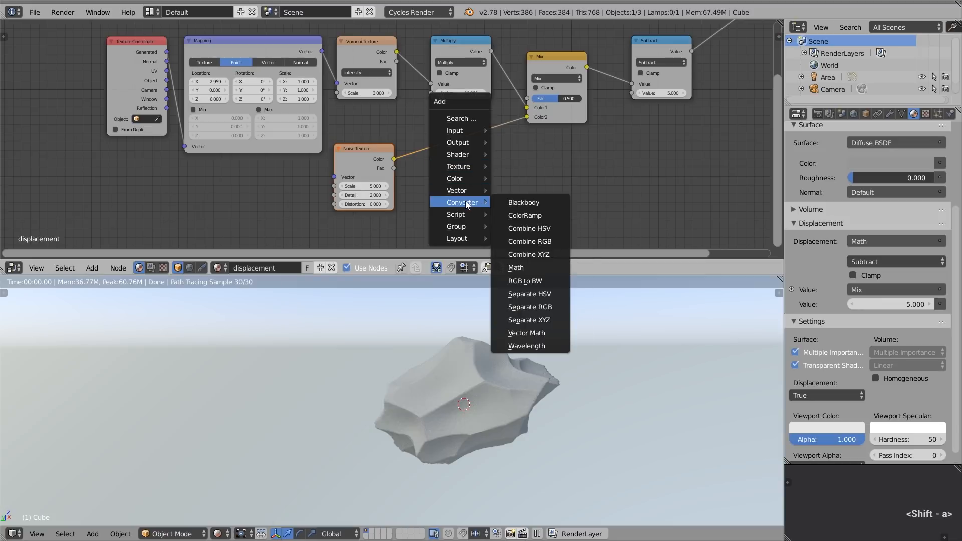
pyautogui.click(525, 215)
pyautogui.click(401, 143)
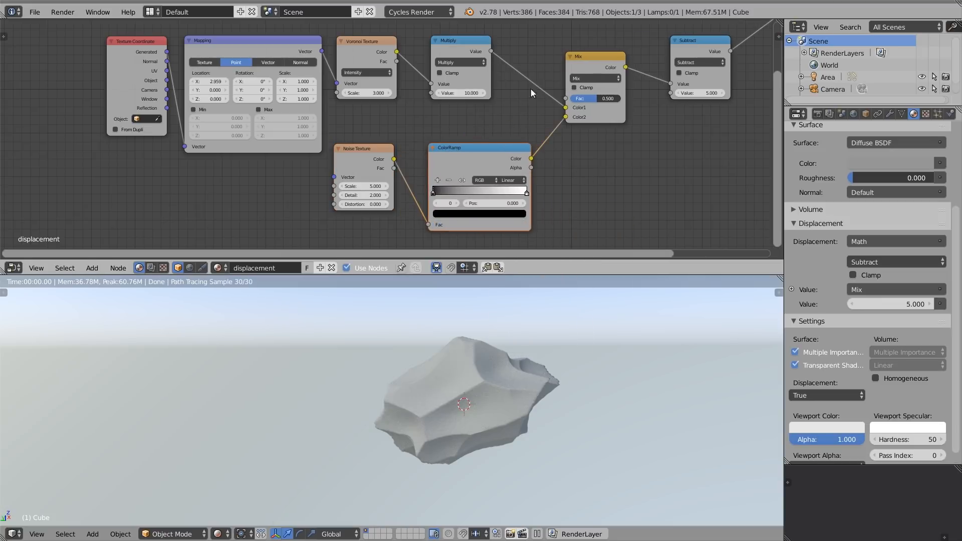
# Raise the Mix factor to 1.000 and refresh the displacement to isolate the noise
pyautogui.moveTo(588, 98); pyautogui.dragTo(610, 104)
pyautogui.press('Tab')
pyautogui.press('Tab')
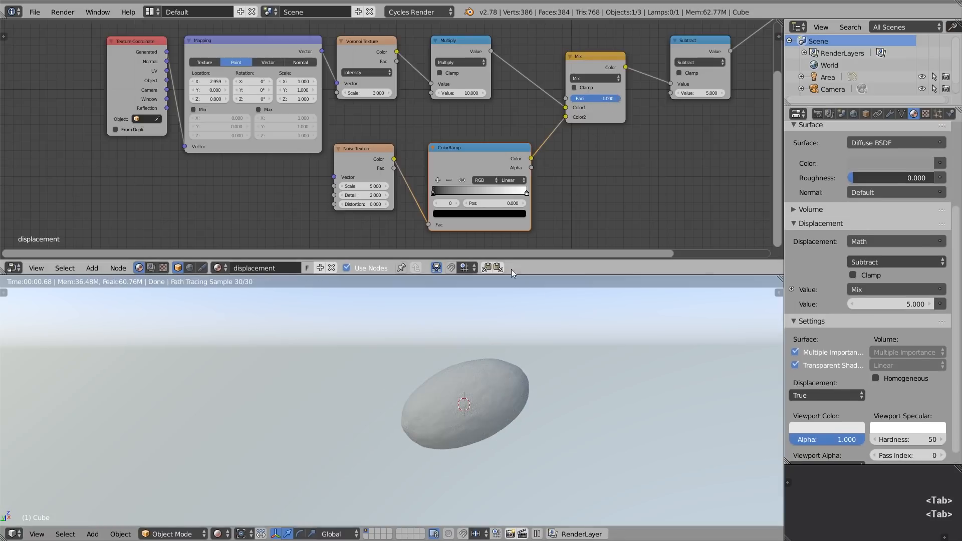
# Move the ColorRamp's black stop inward, and add a dark grey stop at 0.486 and a near-white stop at 0.425
pyautogui.scroll(1, 491, 197)
pyautogui.moveTo(422, 191); pyautogui.dragTo(475, 194)
pyautogui.click(474, 219)
pyautogui.moveTo(514, 136); pyautogui.dragTo(515, 125)
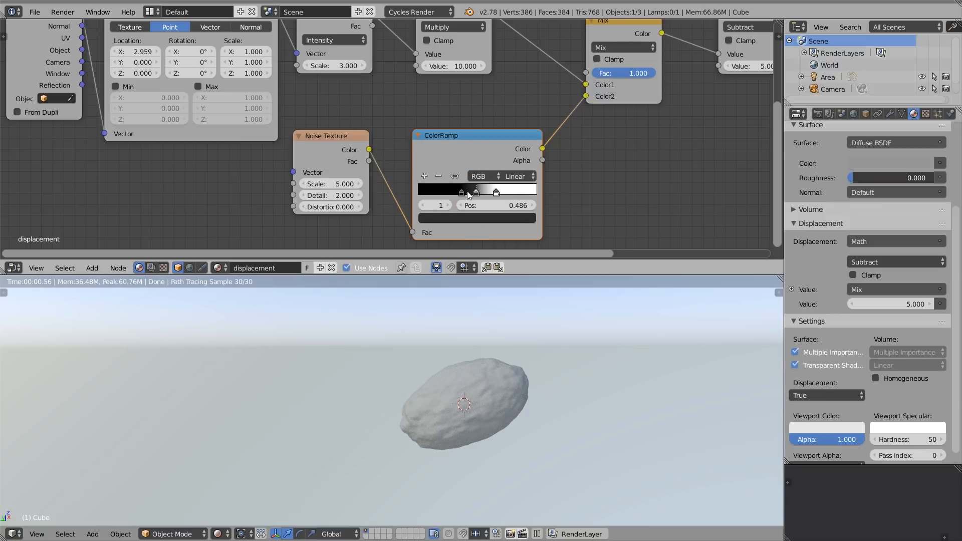
pyautogui.keyDown('ctrl'); pyautogui.click(468, 193); pyautogui.keyUp('ctrl')
pyautogui.click(478, 217)
pyautogui.moveTo(512, 125); pyautogui.dragTo(514, 70)
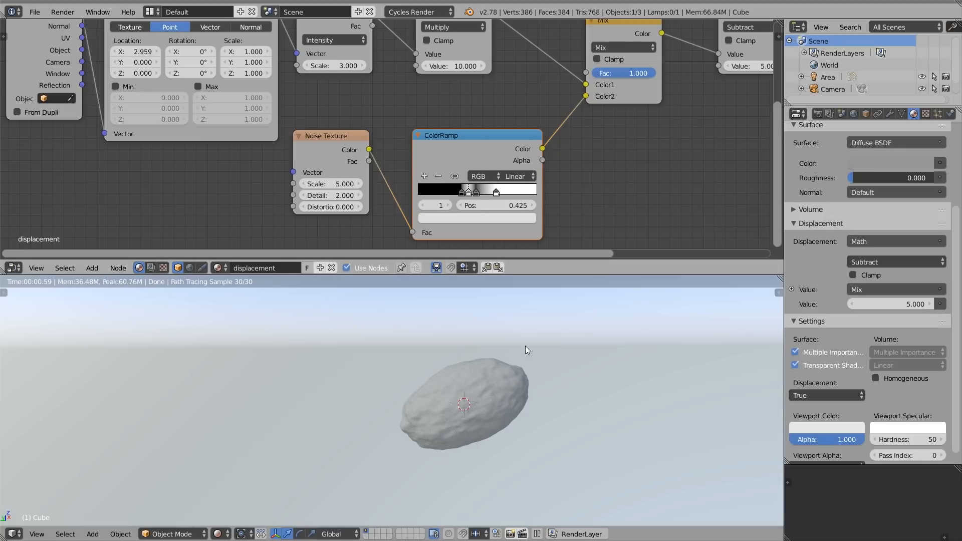
# Refresh the displacement and fine-tune the ColorRamp, placing the last black stop at 0.680 and a dark grey stop at 0.583
pyautogui.press('Tab')
pyautogui.press('Tab')
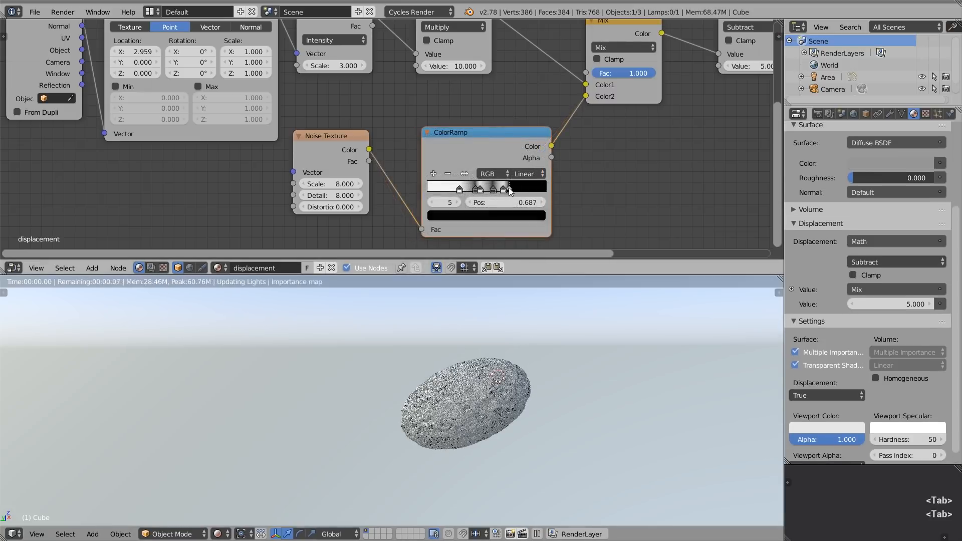
pyautogui.keyDown('ctrl'); pyautogui.click(509, 190); pyautogui.keyUp('ctrl')
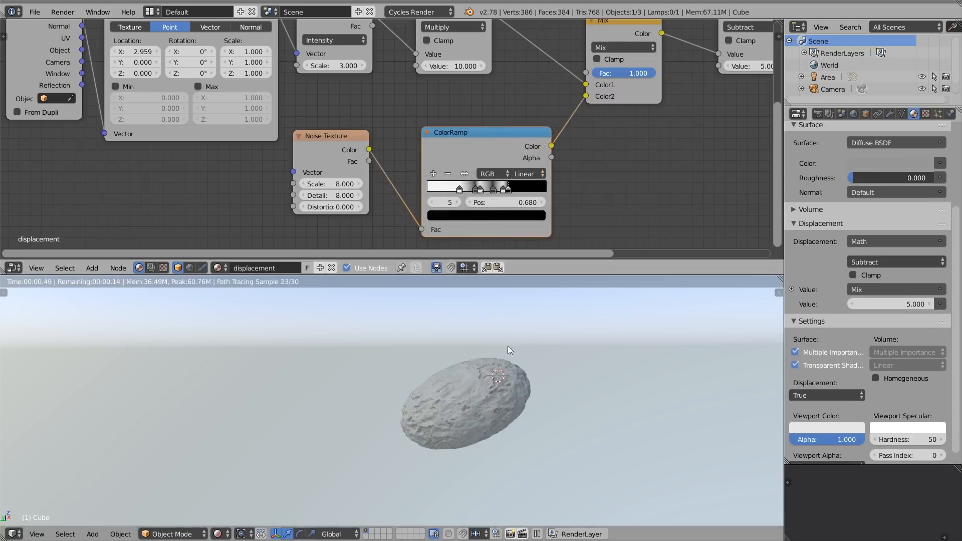
pyautogui.click(498, 192)
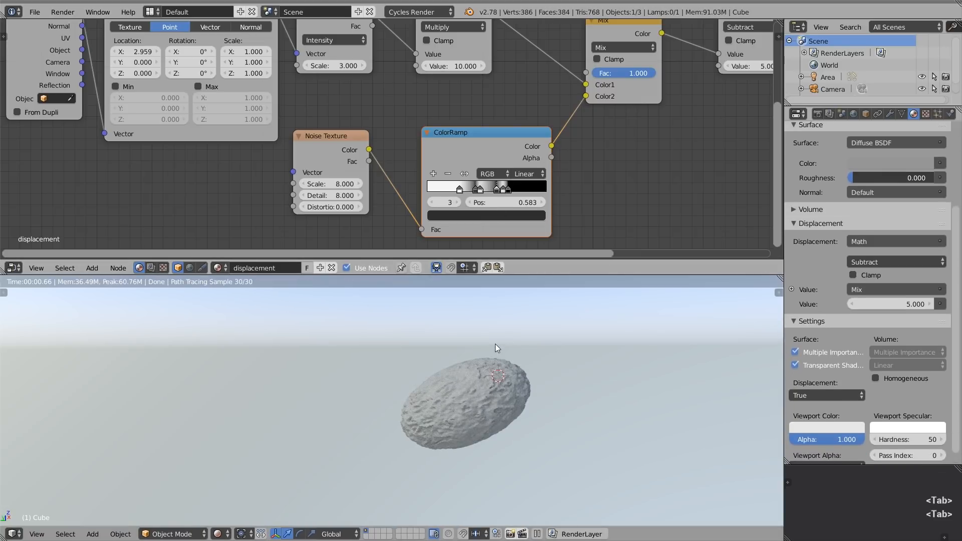
# Change the Mix node's blend type to Add and refresh the displaced rock
pyautogui.moveTo(612, 118); pyautogui.dragTo(559, 146, button='middle')
pyautogui.click(558, 75)
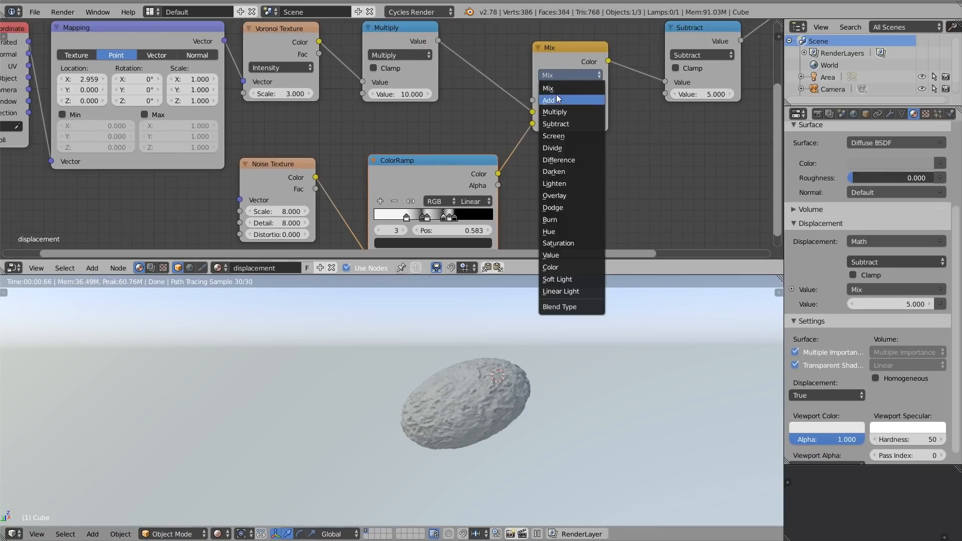
pyautogui.click(558, 100)
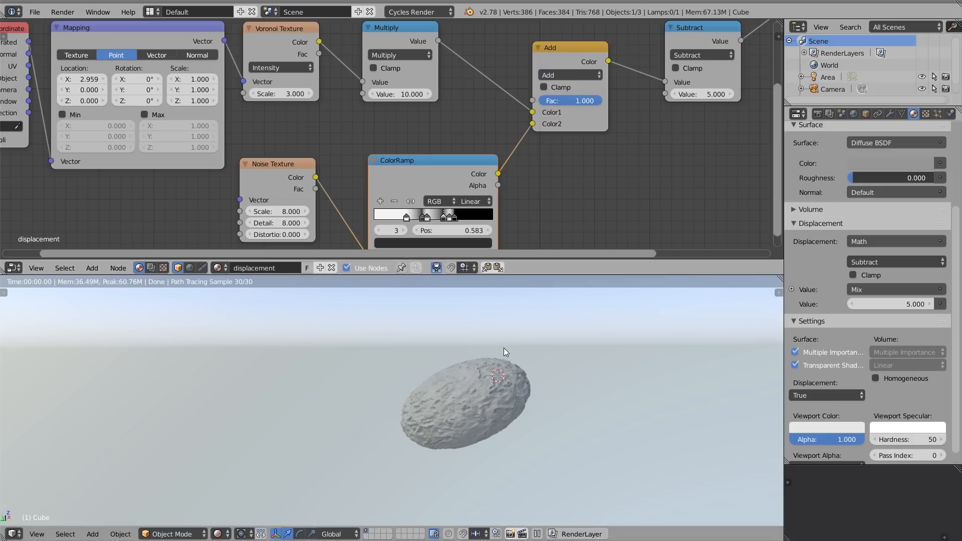
pyautogui.press('Tab')
pyautogui.press('Tab')
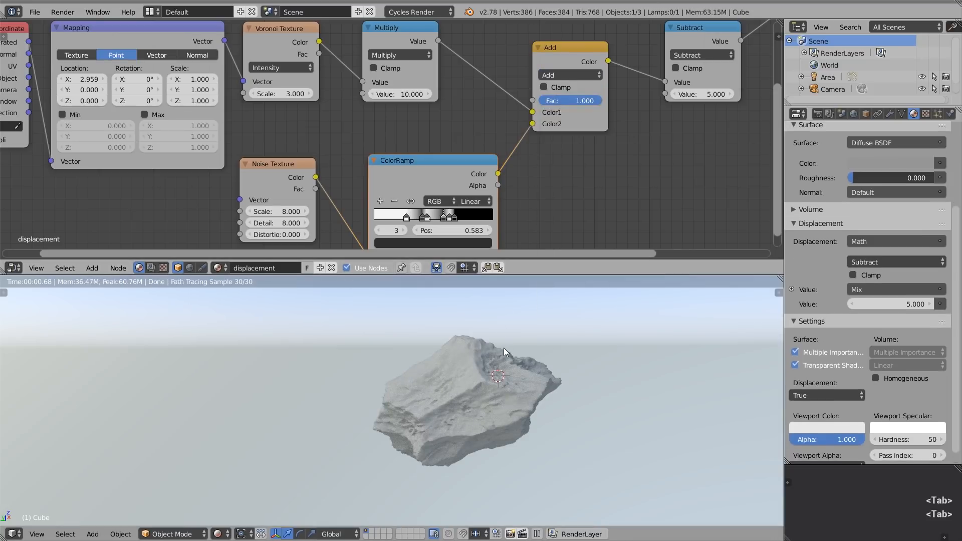
# Set the Noise Texture scale to 5 and refresh the displaced rock
pyautogui.click(288, 211)
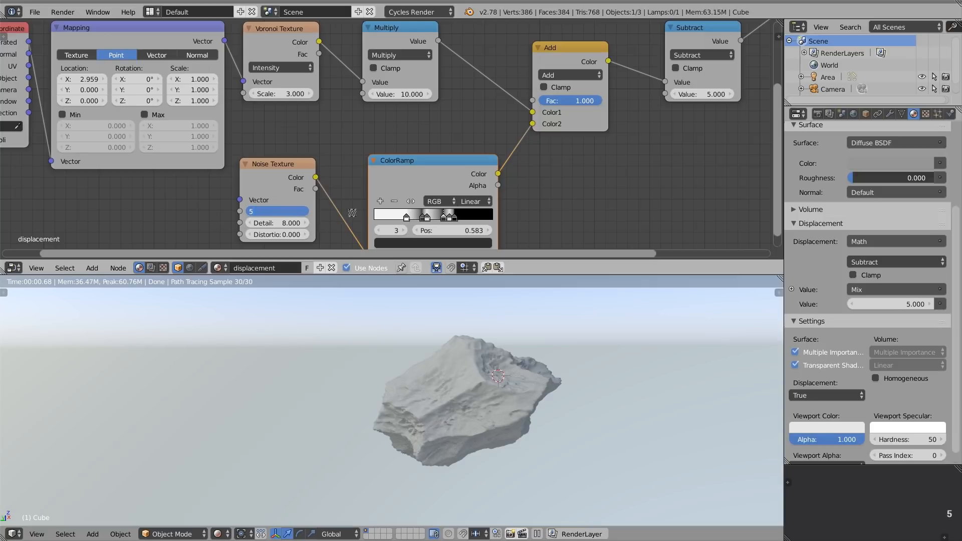
pyautogui.write('5')
pyautogui.press('Return')
pyautogui.press('Tab')
pyautogui.press('Tab')
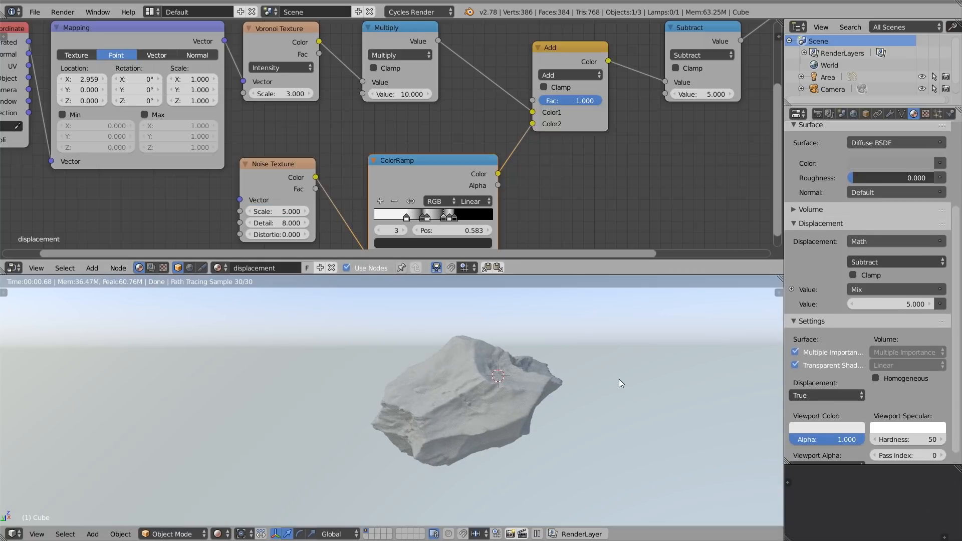
# Set both the preview and render subdivision rates to 1 px in the render geometry settings
pyautogui.click(818, 114)
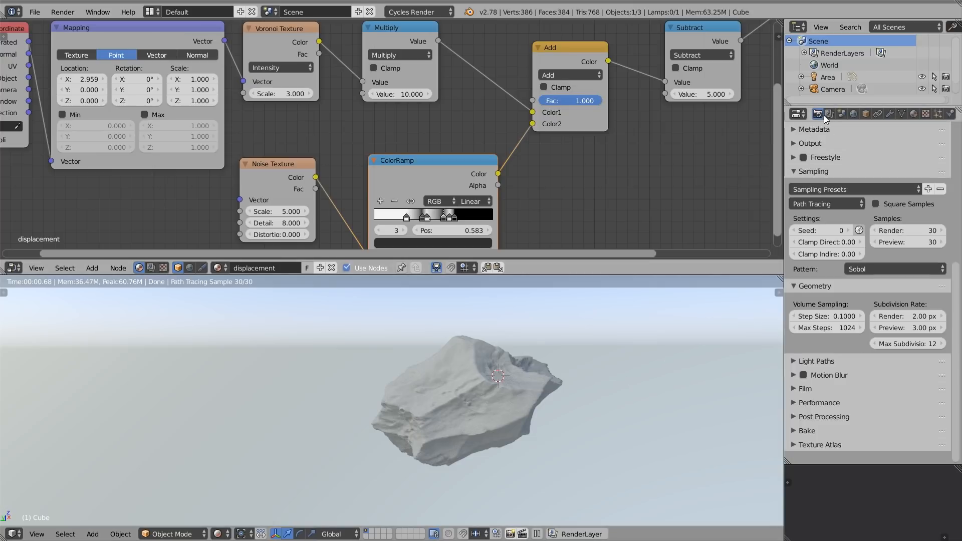
pyautogui.click(906, 330)
pyautogui.write('1')
pyautogui.press('Return')
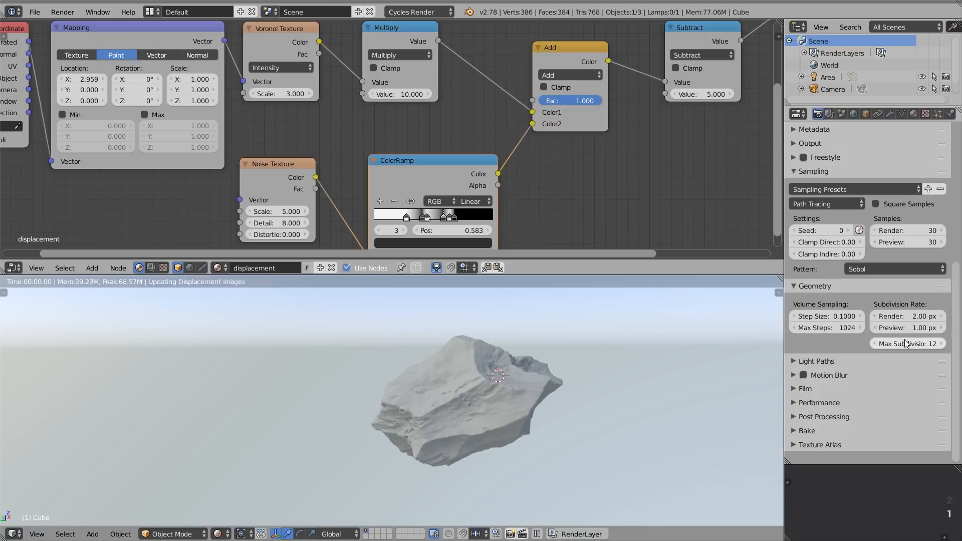
pyautogui.click(905, 316)
pyautogui.write('1')
pyautogui.press('Return')
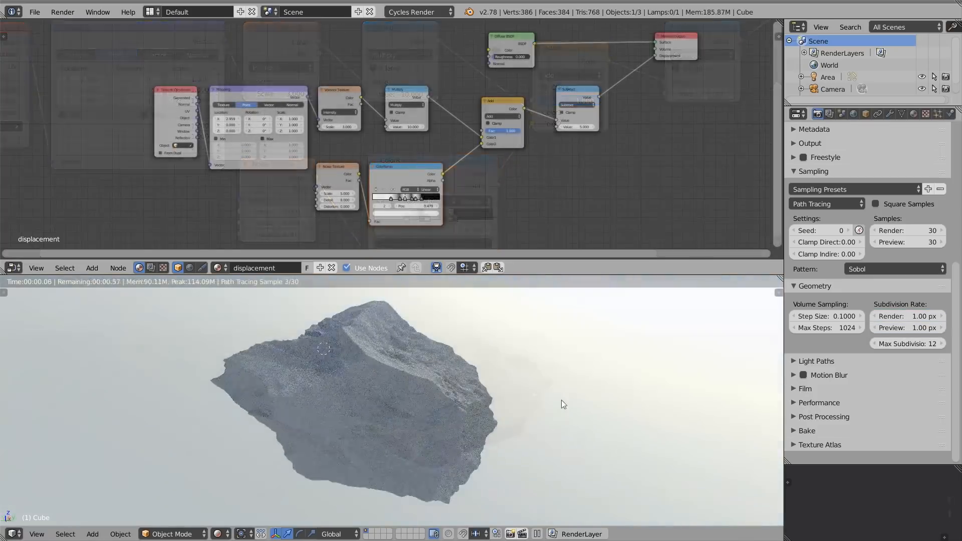
pyautogui.moveTo(581, 407); pyautogui.dragTo(423, 381, button='middle')
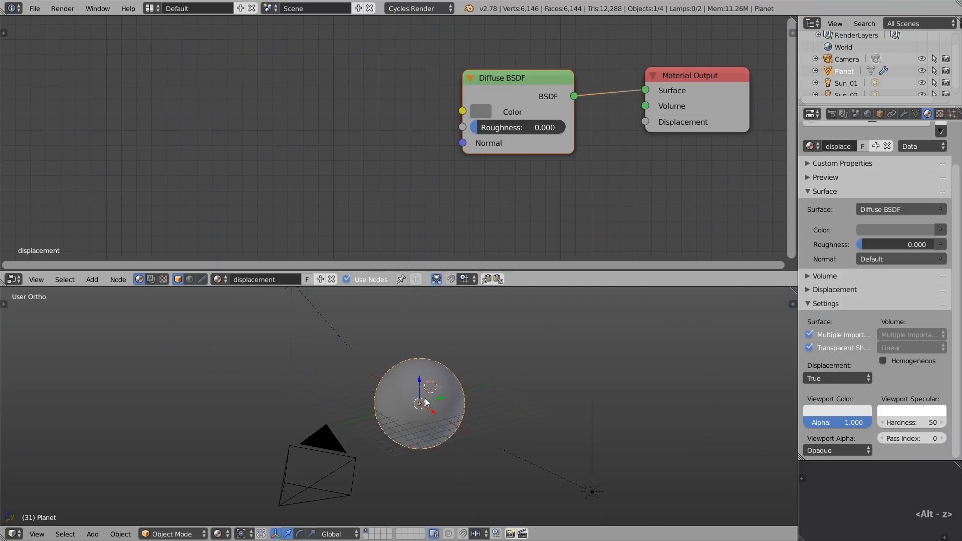
# Examine the planet sphere's mesh topology in Edit Mode and return to Object Mode
pyautogui.press('Tab')
pyautogui.scroll(5, 426, 397)
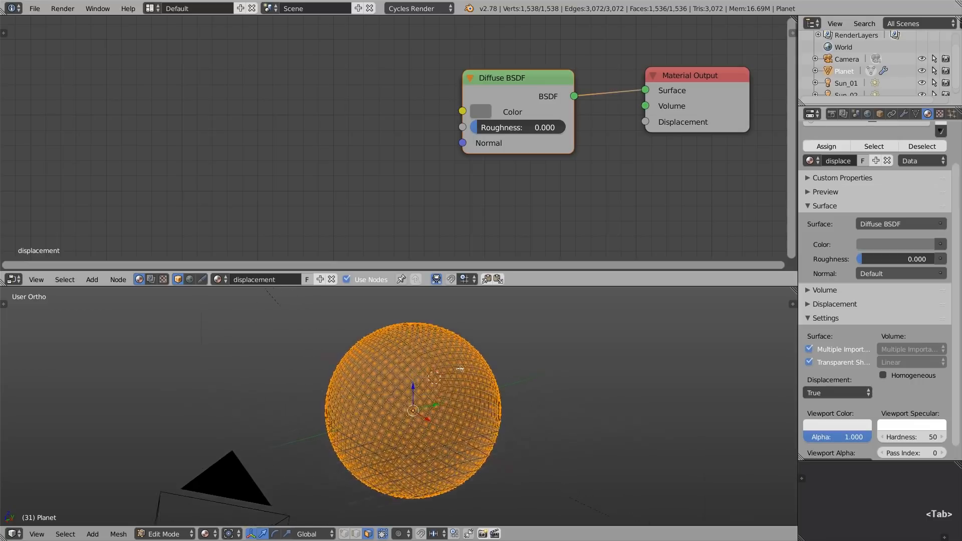
pyautogui.moveTo(424, 384); pyautogui.dragTo(418, 383, button='middle')
pyautogui.moveTo(421, 384); pyautogui.dragTo(425, 385, button='middle')
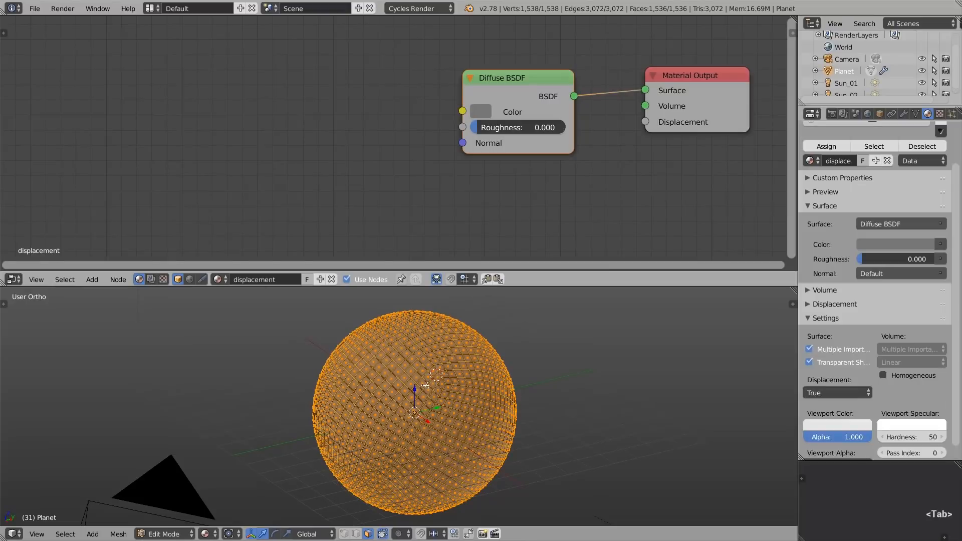
pyautogui.press('Tab')
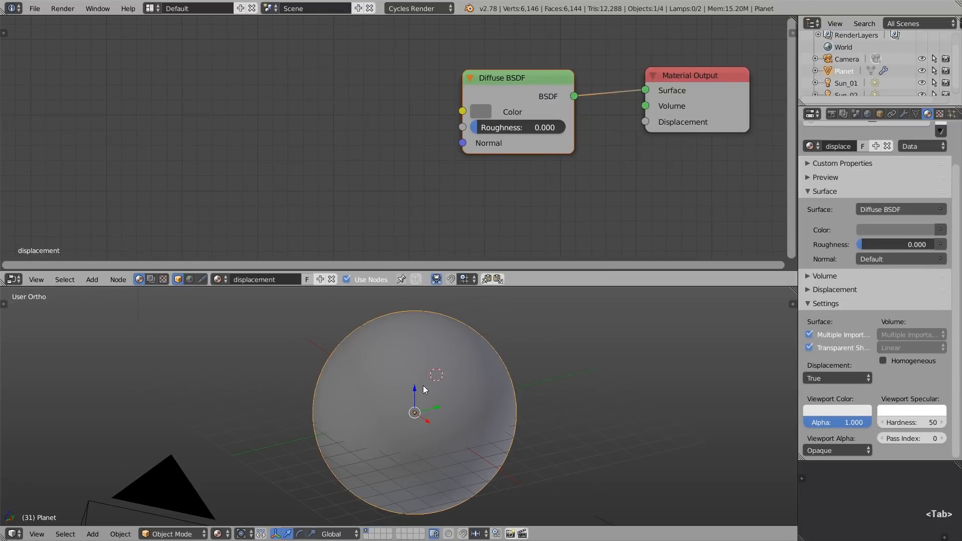
pyautogui.scroll(-2, 423, 386)
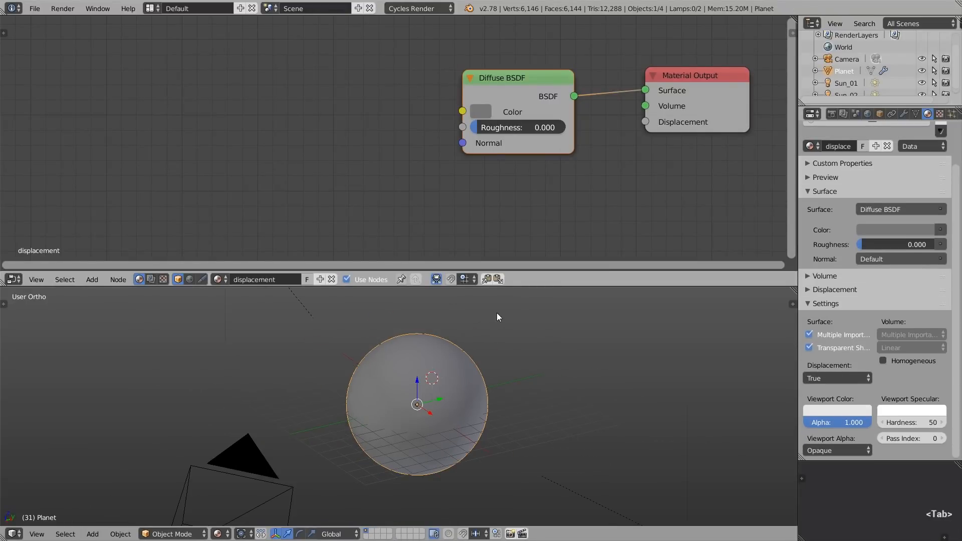
# Add a cube, move it beside the planet sphere and scale it up to roughly the sphere's size
pyautogui.hotkey('shift', 'a')
pyautogui.moveTo(497, 313)
pyautogui.click(530, 323)
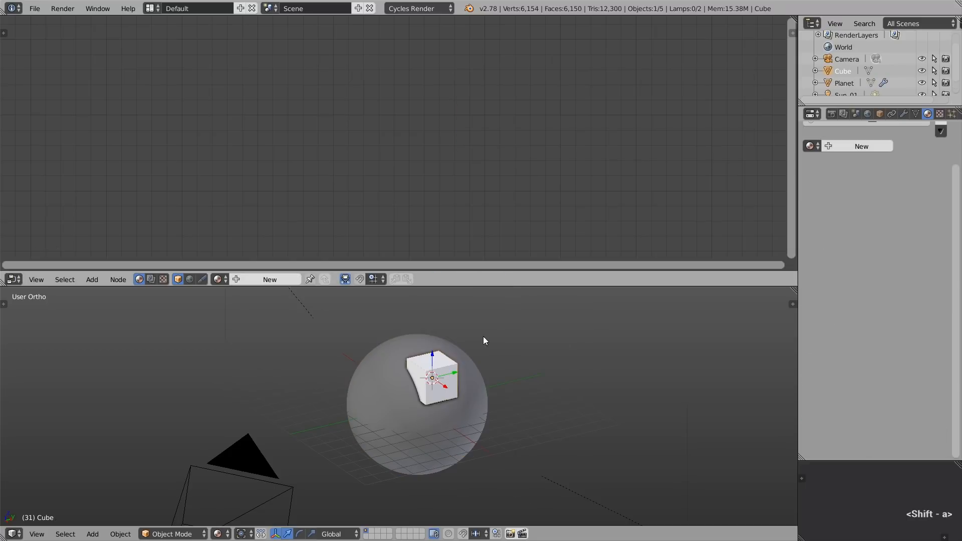
pyautogui.press('g')
pyautogui.press('s')
pyautogui.click(650, 343)
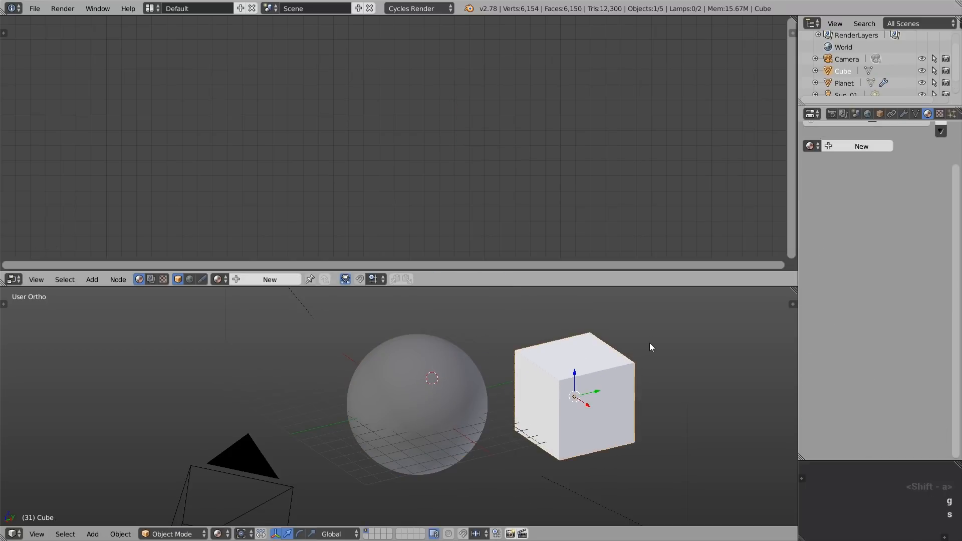
# Turn the cube into a quad sphere by applying Subdivide Smooth to its mesh four times
pyautogui.press('Tab')
pyautogui.press('w')
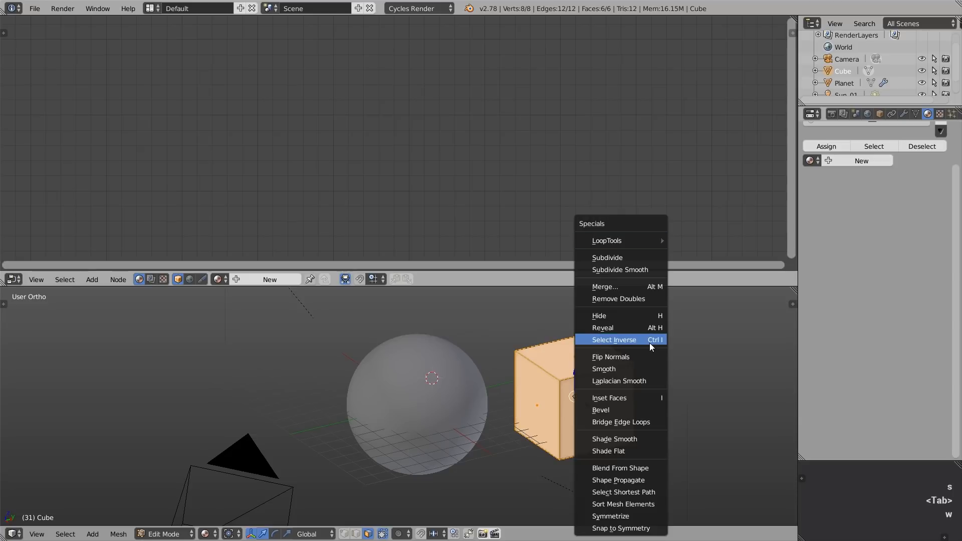
pyautogui.click(643, 270)
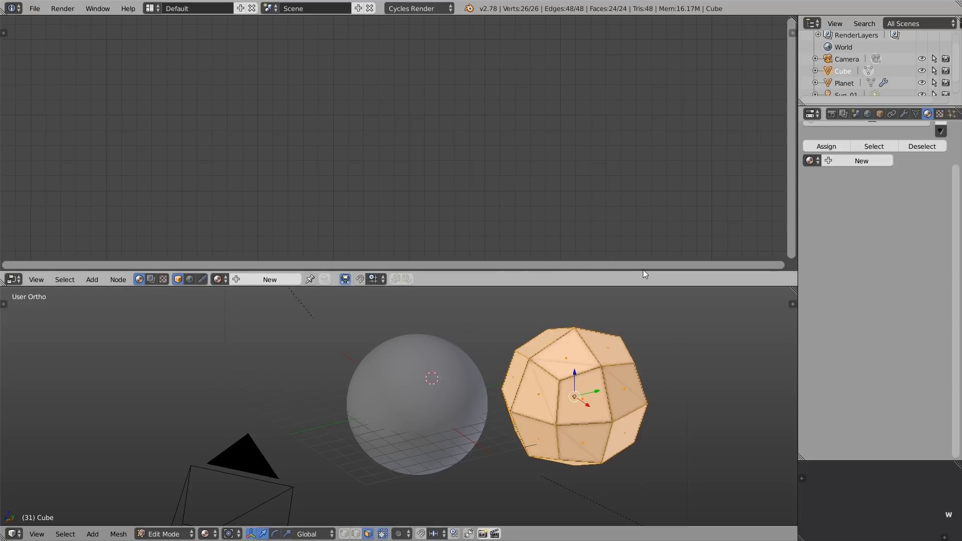
pyautogui.press('w')
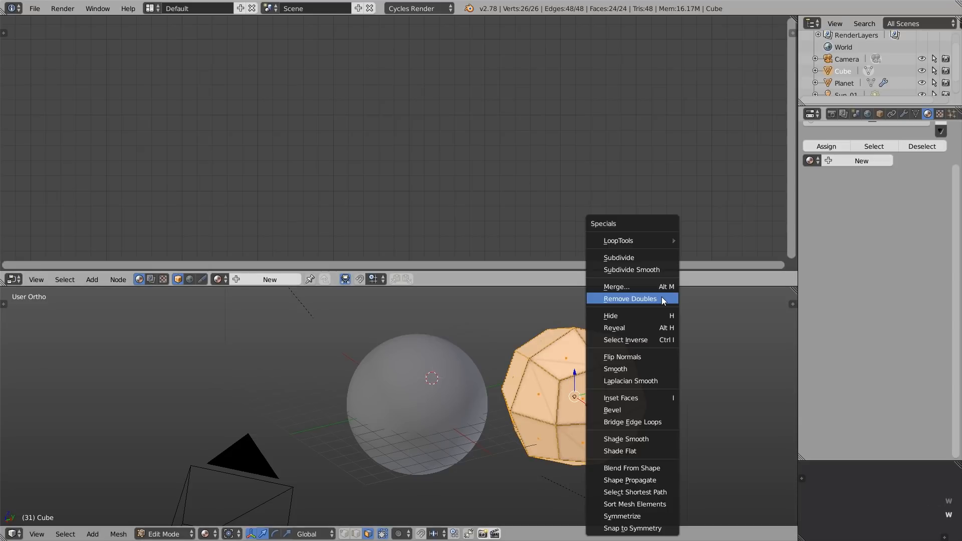
pyautogui.click(657, 271)
pyautogui.hotkey('shift', 'r')
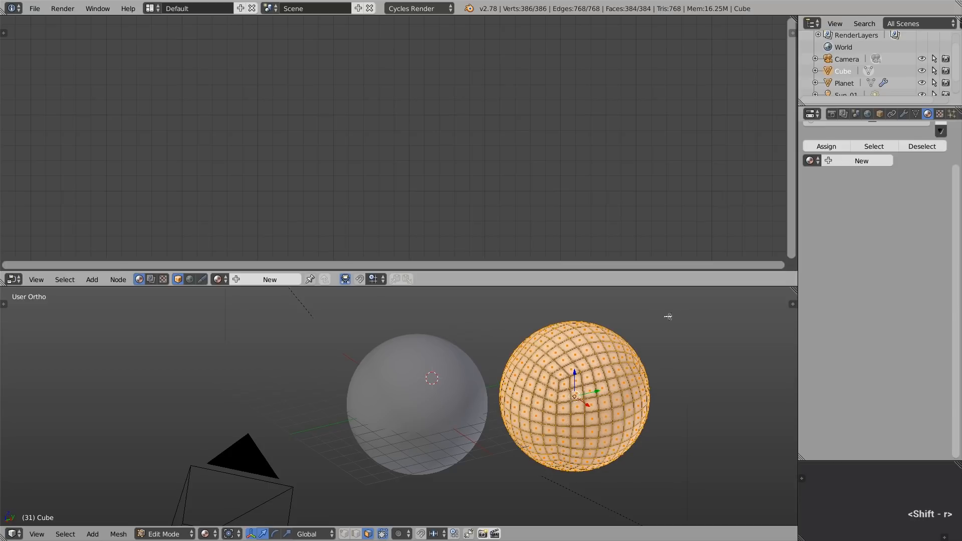
pyautogui.hotkey('shift', 'r')
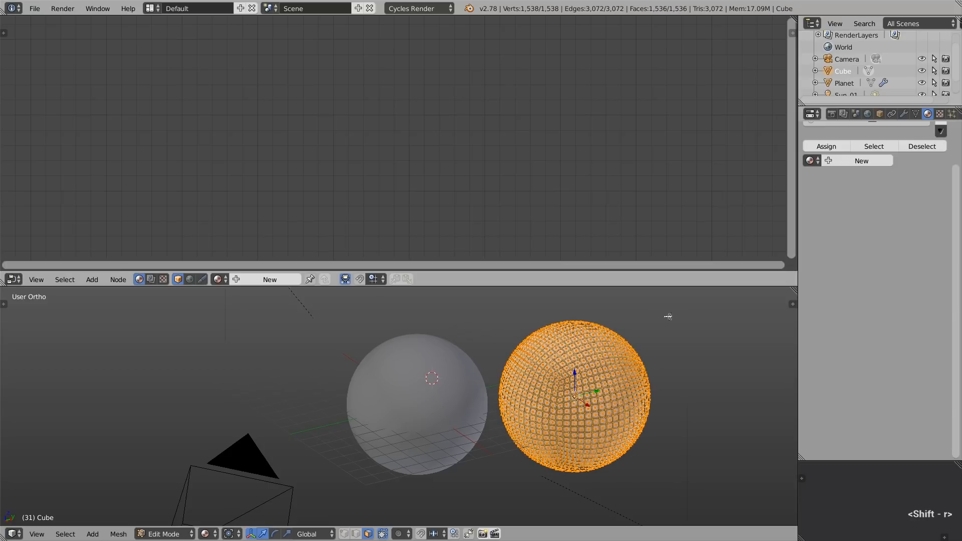
pyautogui.press('Tab')
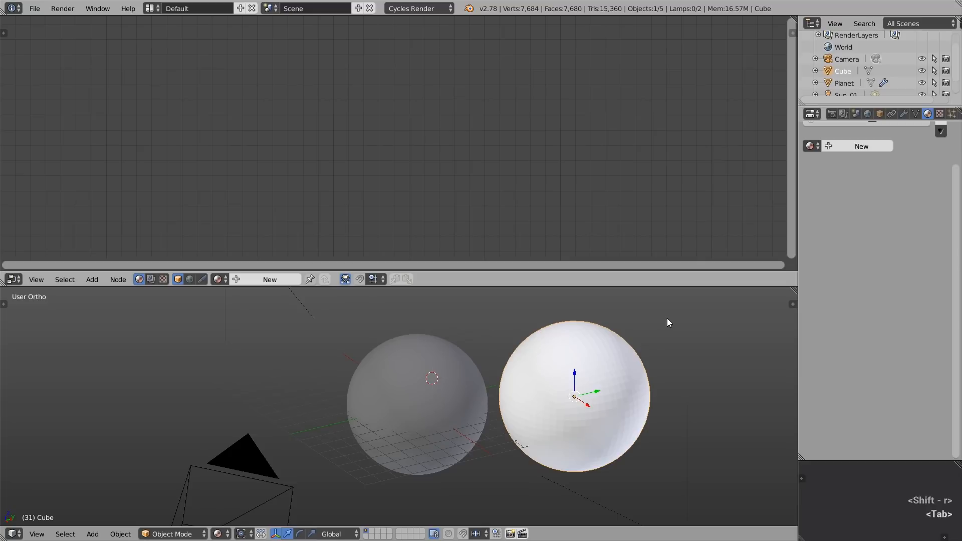
# Delete the subdivided cube and reselect the planet sphere
pyautogui.press('x')
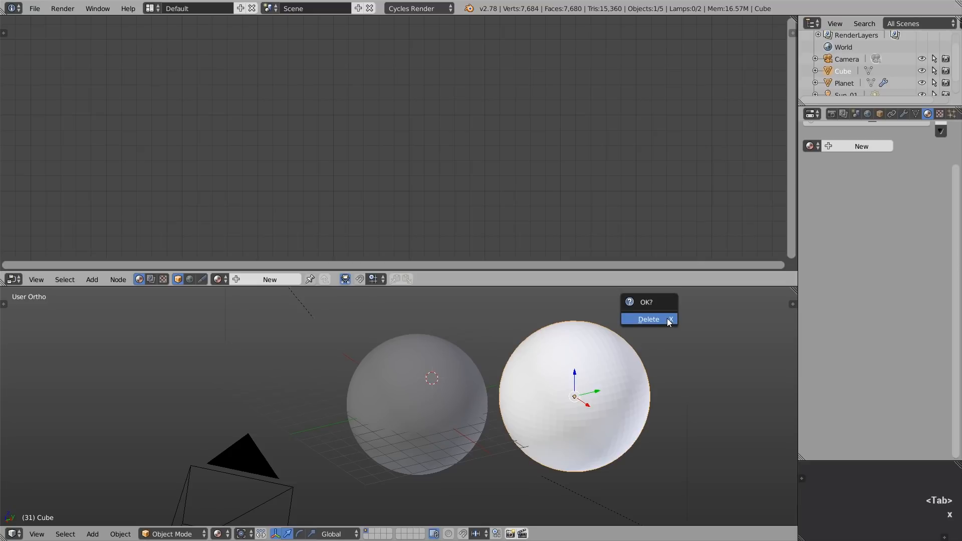
pyautogui.click(669, 320)
pyautogui.rightClick(479, 370)
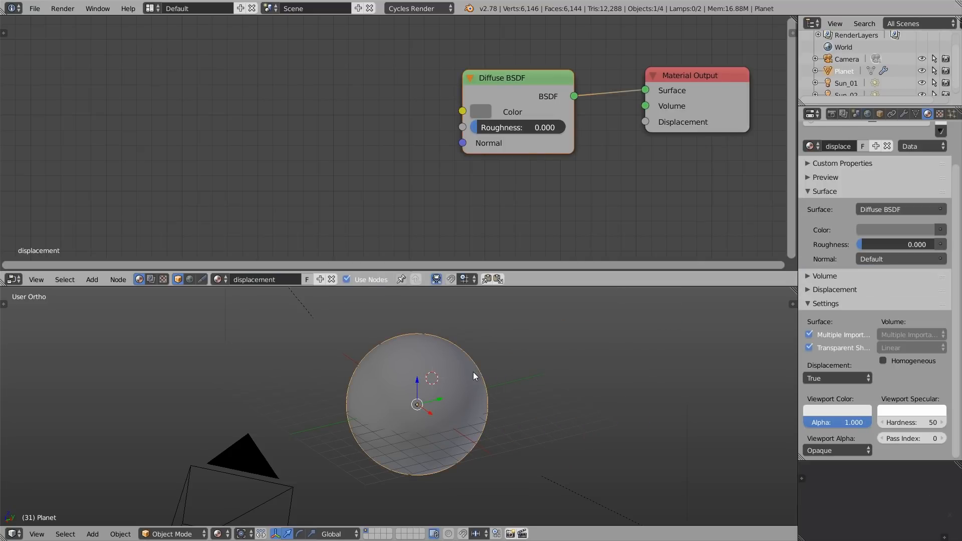
# Switch the 3D viewport to Rendered shading to preview the lit planet
pyautogui.click(219, 533)
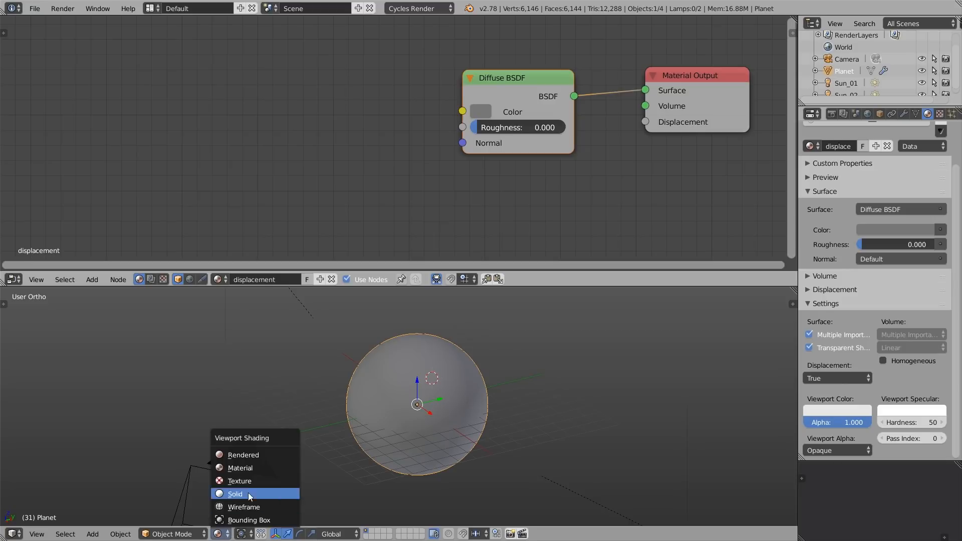
pyautogui.click(267, 455)
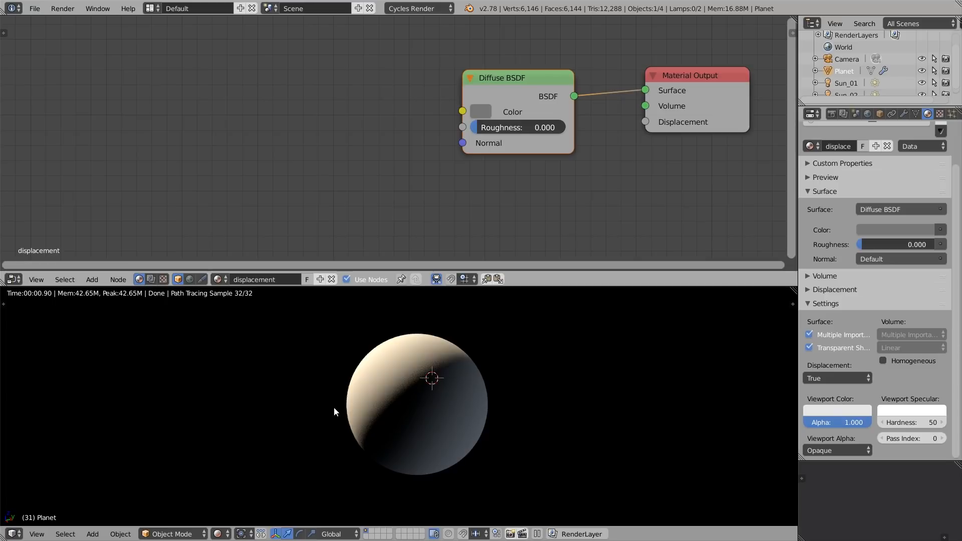
pyautogui.click(467, 351)
# Add an Image Texture node to the displacement material and place it below and before the Diffuse BSDF
pyautogui.hotkey('shift', 'a')
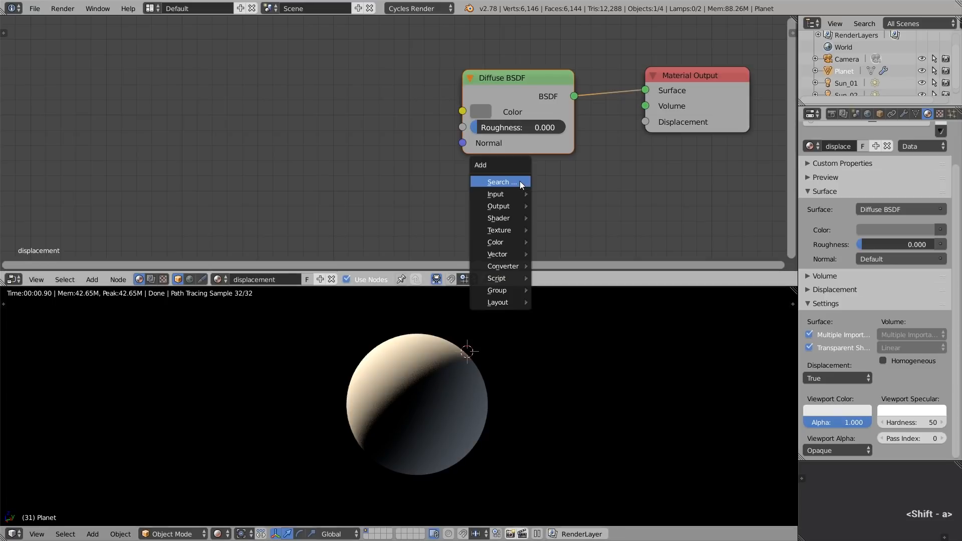
pyautogui.moveTo(520, 230)
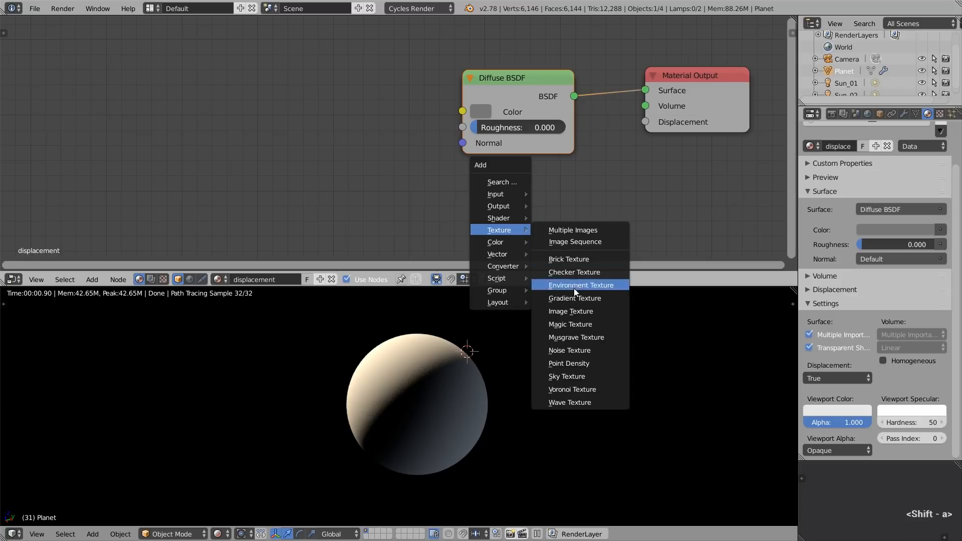
pyautogui.click(574, 311)
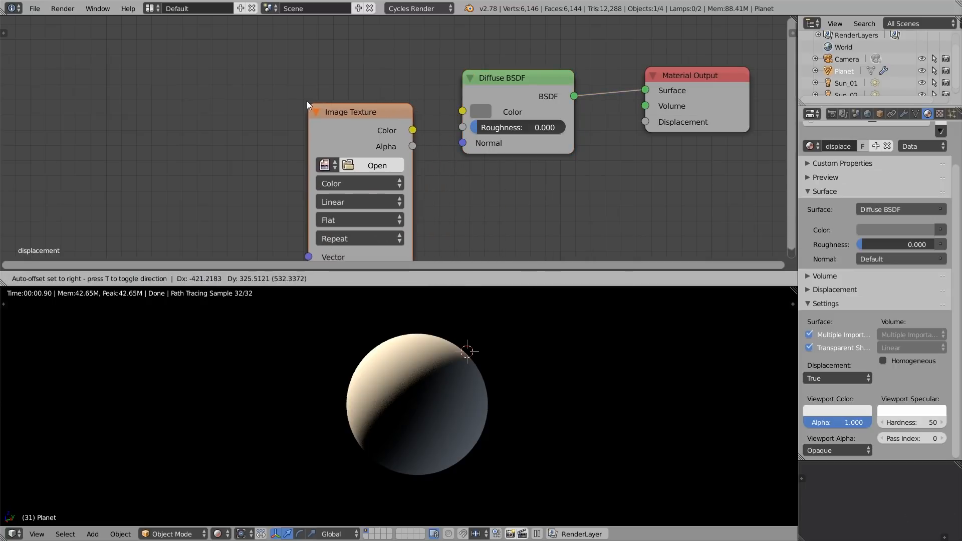
pyautogui.click(261, 113)
pyautogui.scroll(-5, 260, 113)
pyautogui.moveTo(285, 118); pyautogui.dragTo(227, 168)
pyautogui.scroll(-1, 247, 154)
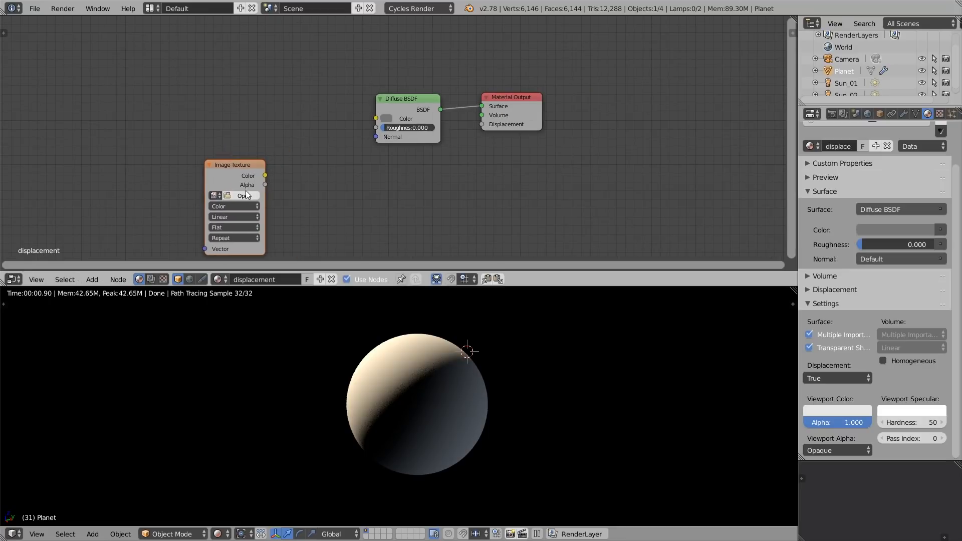
# Load lunar_displacement_seamless_01.tif from the textures\02 folder into the Image Texture node and preview its colour through a Viewer node
pyautogui.click(244, 195)
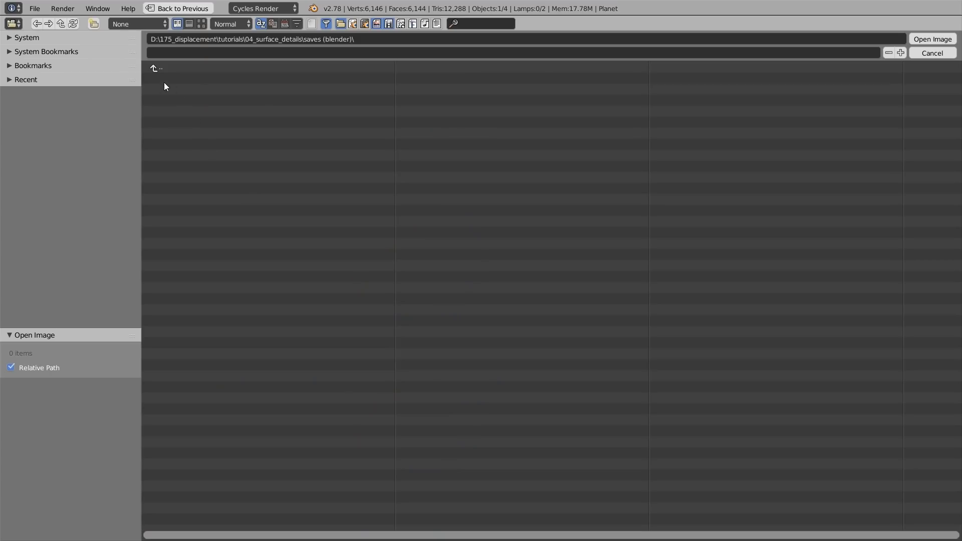
pyautogui.click(162, 70)
pyautogui.click(179, 143)
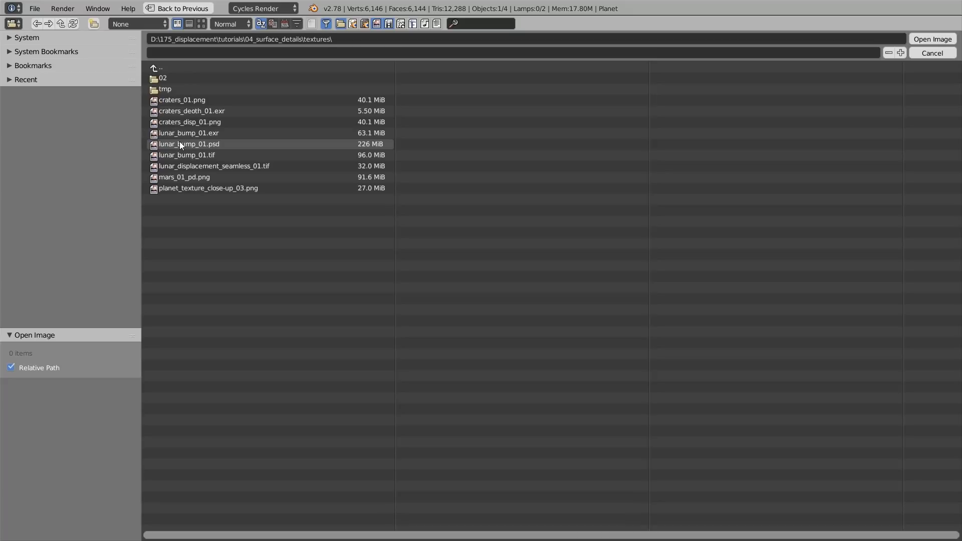
pyautogui.click(164, 78)
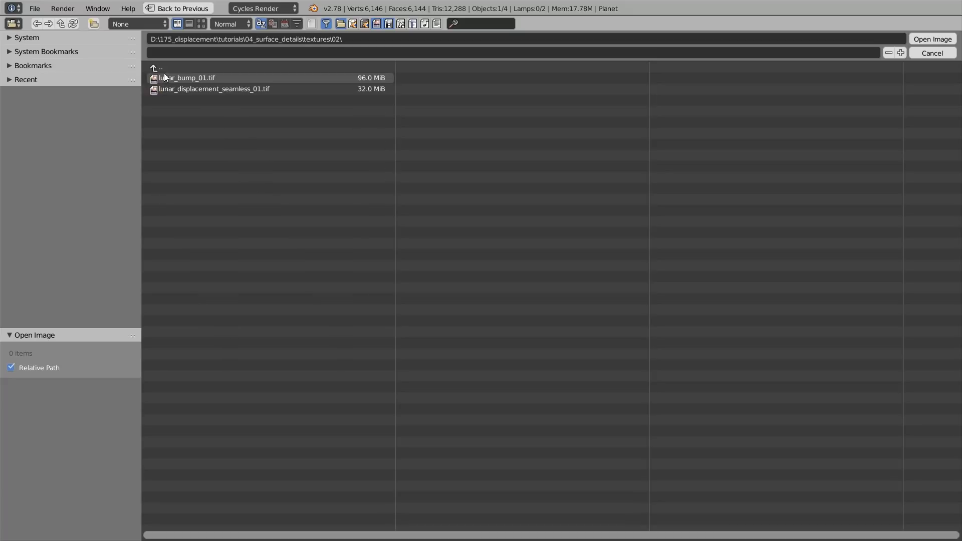
pyautogui.click(201, 24)
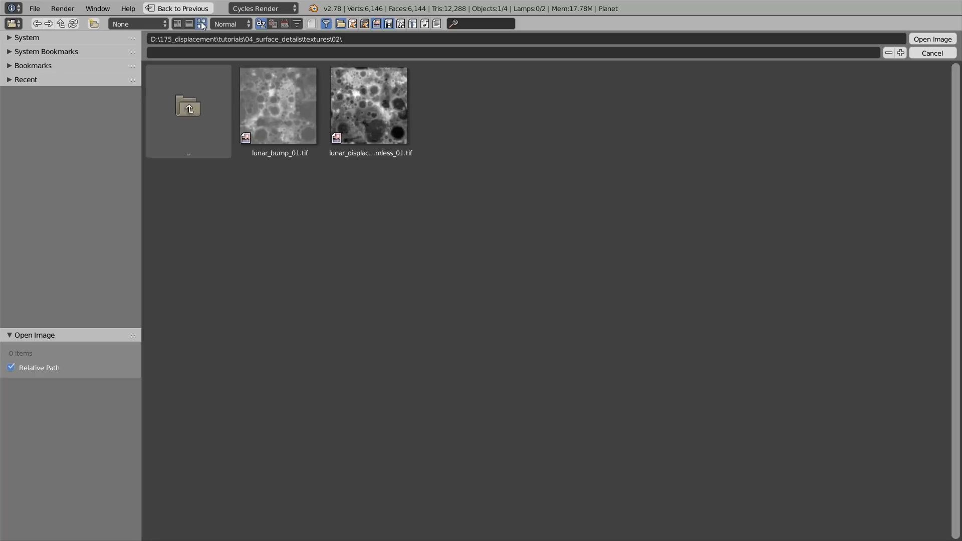
pyautogui.click(364, 120)
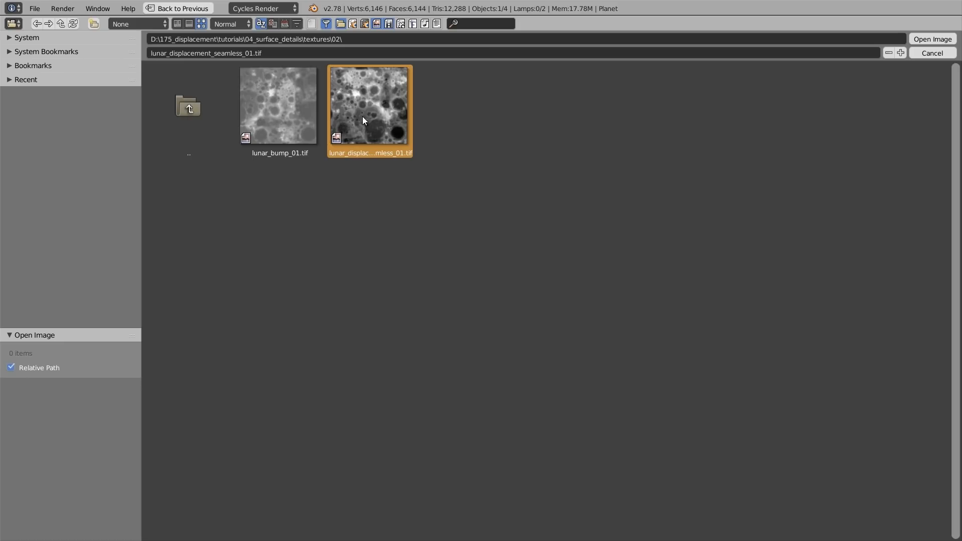
pyautogui.click(934, 40)
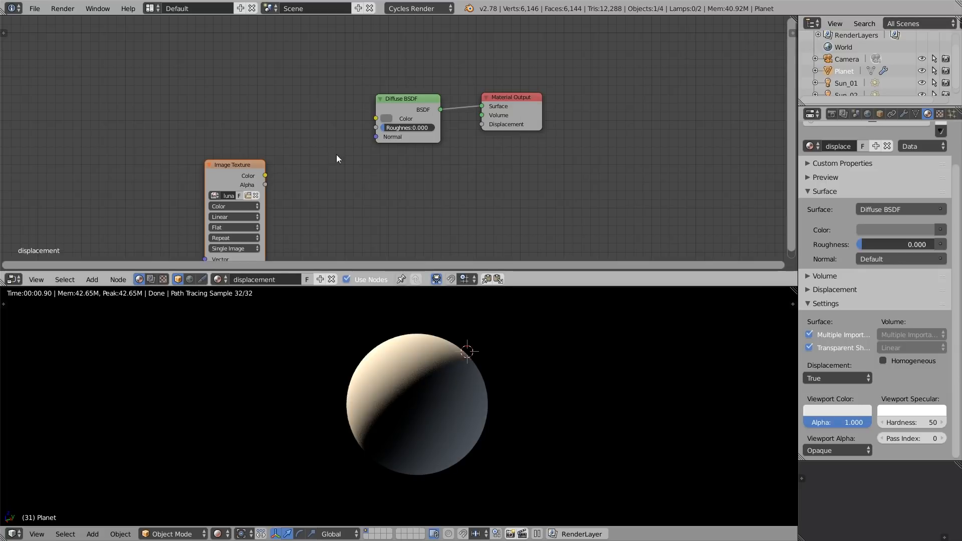
pyautogui.keyDown('ctrl'); pyautogui.keyDown('shift'); pyautogui.click(256, 176); pyautogui.keyUp('shift'); pyautogui.keyUp('ctrl')
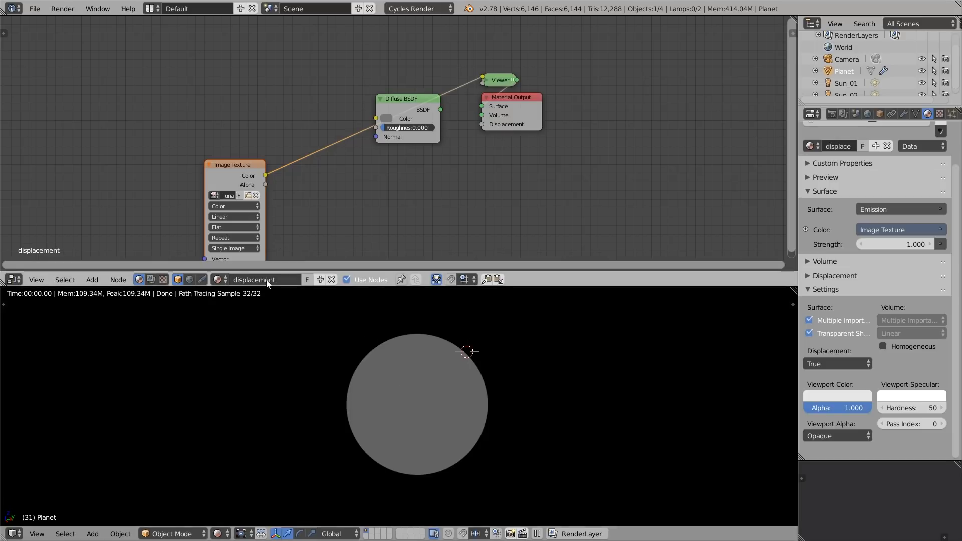
# Add a Texture Coordinate node and a Mapping node ahead of the Image Texture node
pyautogui.moveTo(228, 187); pyautogui.dragTo(420, 160, button='middle')
pyautogui.hotkey('shift', 'a')
pyautogui.moveTo(317, 107)
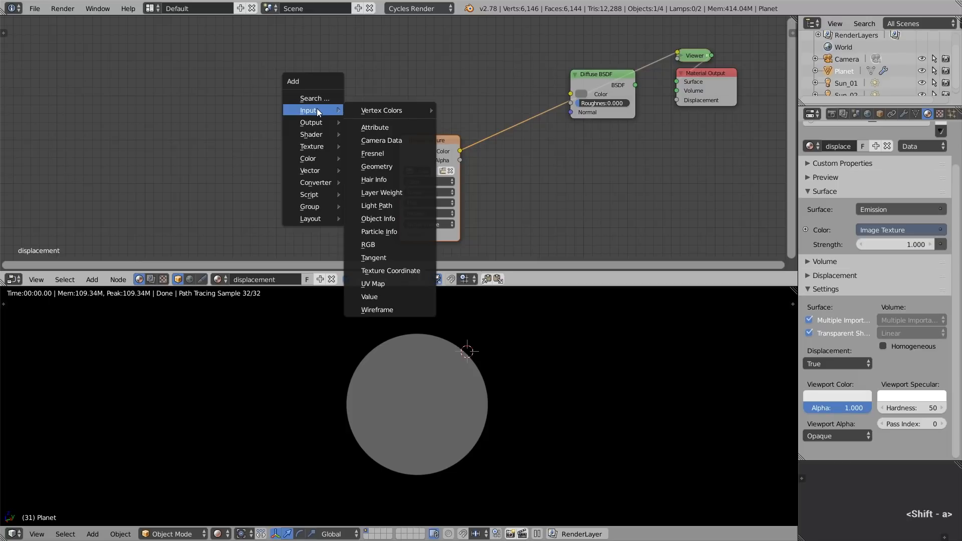
pyautogui.click(404, 269)
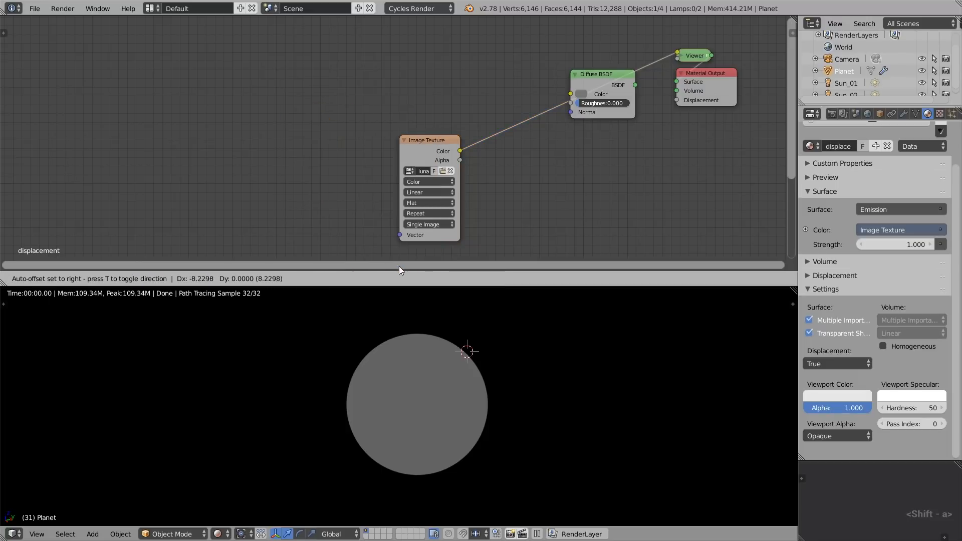
pyautogui.click(204, 143)
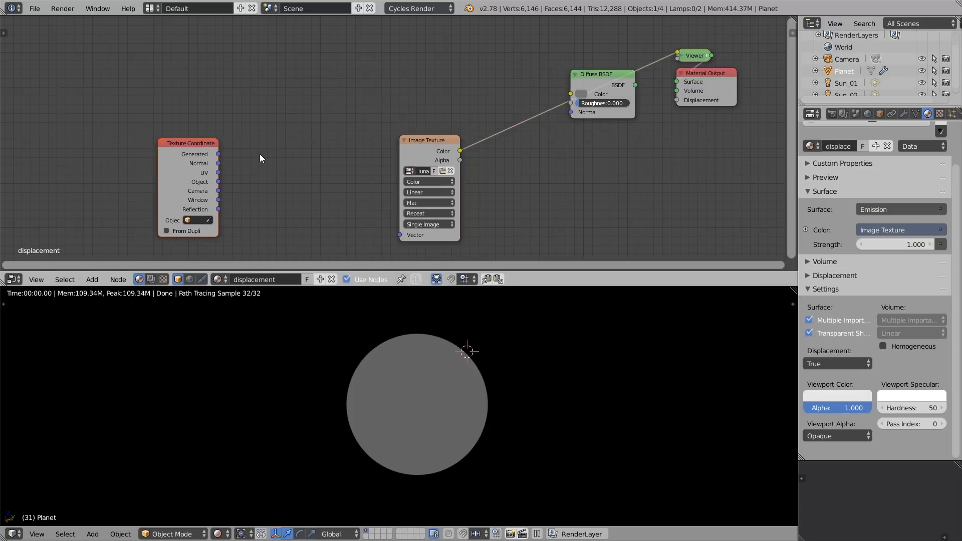
pyautogui.hotkey('shift', 'a')
pyautogui.moveTo(249, 215)
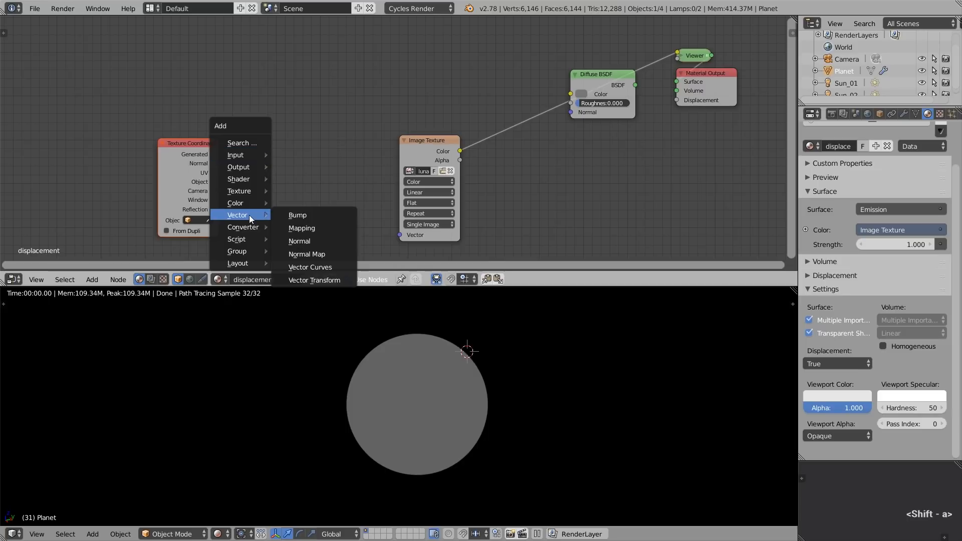
pyautogui.click(312, 227)
pyautogui.click(240, 139)
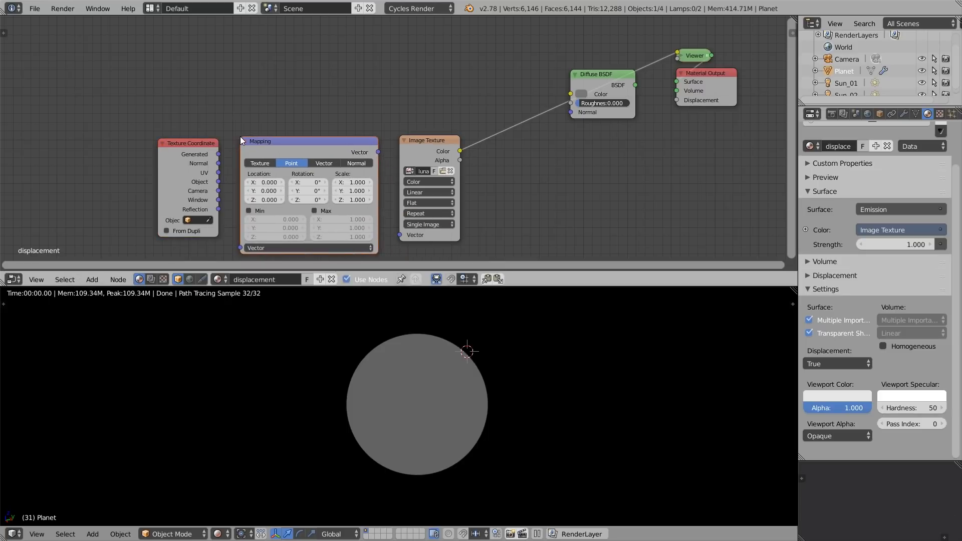
# Connect the Generated coordinates to the Mapping node and the Mapping output to the Image Texture's Vector input
pyautogui.moveTo(219, 154); pyautogui.dragTo(240, 247)
pyautogui.moveTo(382, 155); pyautogui.dragTo(401, 235)
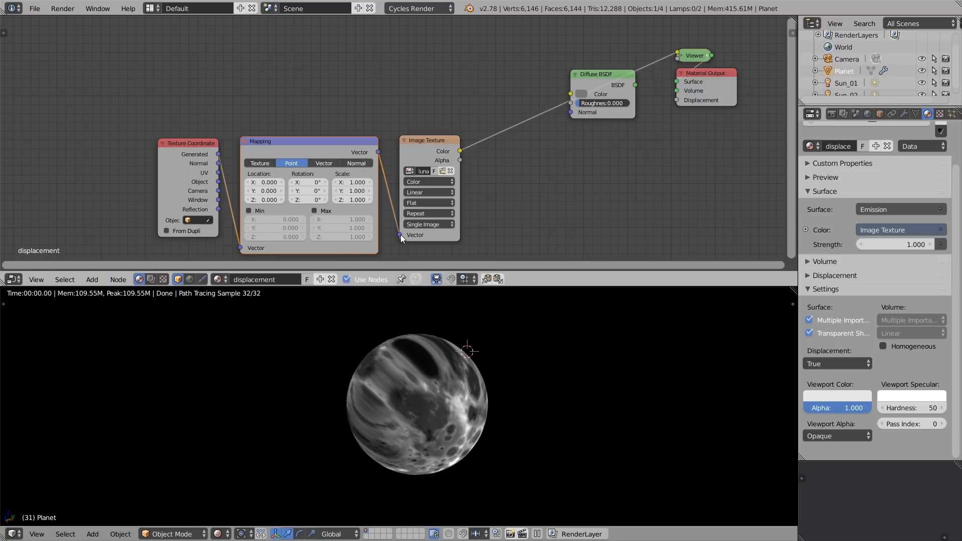
pyautogui.moveTo(407, 351)
pyautogui.mouseDown(button='middle')
pyautogui.moveTo(432, 352)
pyautogui.moveTo(402, 341)
pyautogui.mouseUp(button='middle')
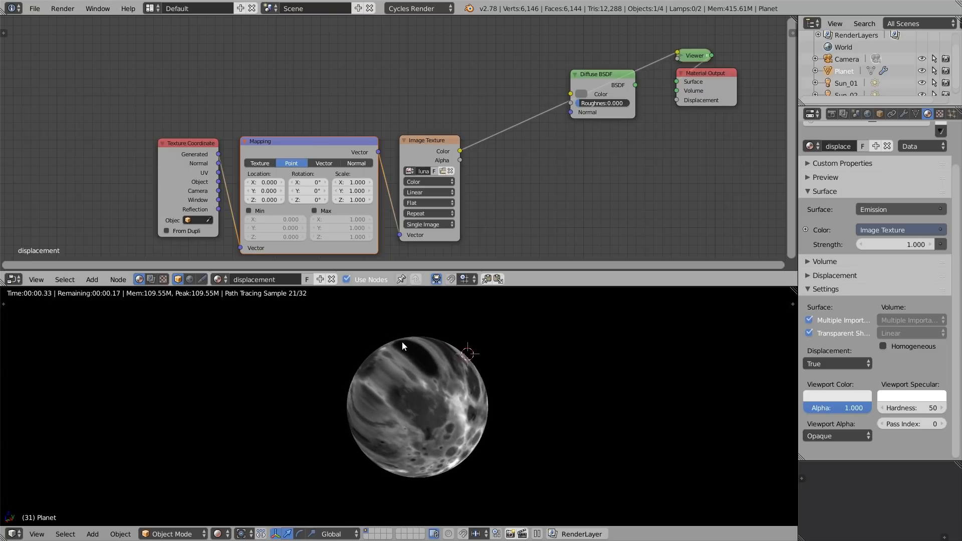
# Try the Sphere projection on the Image Texture node, and settle on Box projection
pyautogui.click(422, 202)
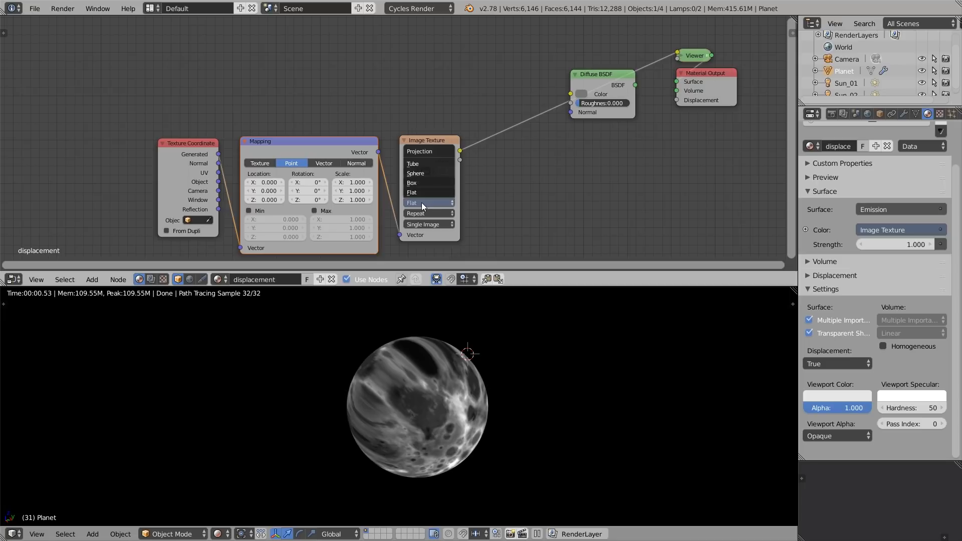
pyautogui.click(422, 173)
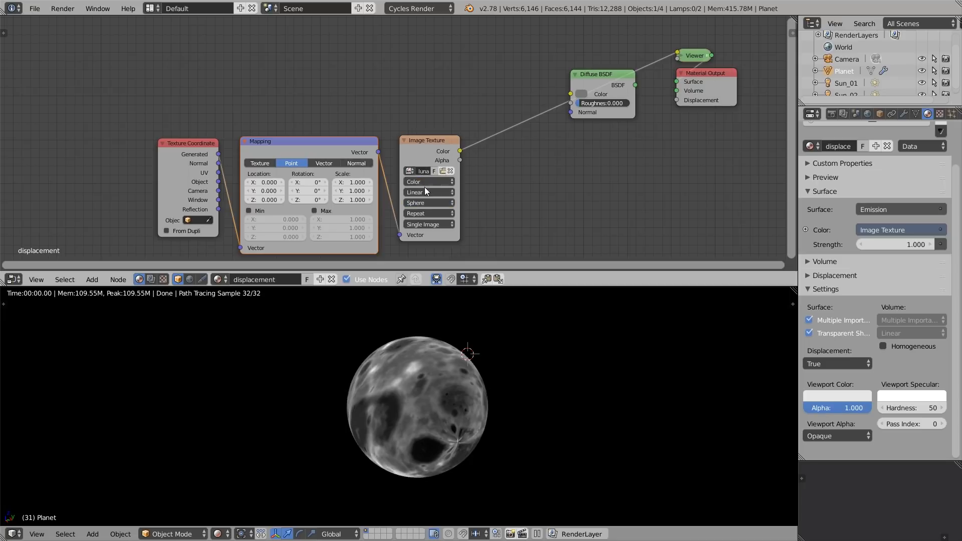
pyautogui.click(423, 203)
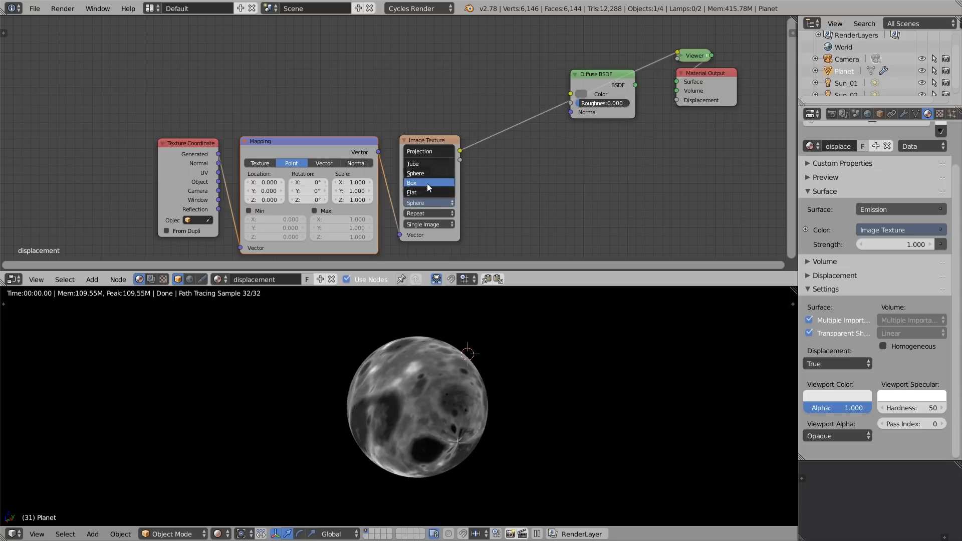
pyautogui.click(428, 183)
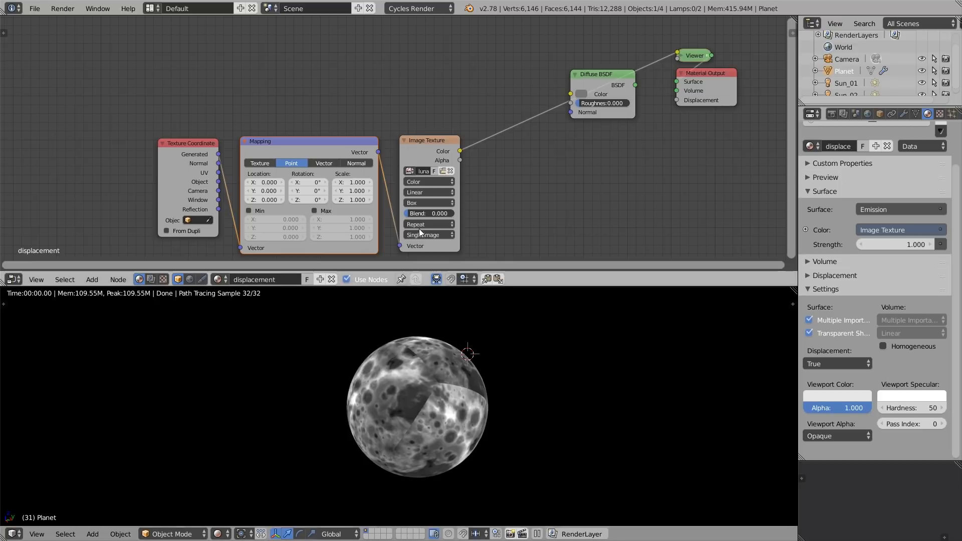
# Set the Mapping node's scale values to 1
pyautogui.moveTo(358, 200)
pyautogui.mouseDown()
pyautogui.moveTo(371, 197)
pyautogui.moveTo(359, 193)
pyautogui.mouseUp()
pyautogui.write('1')
pyautogui.press('Return')
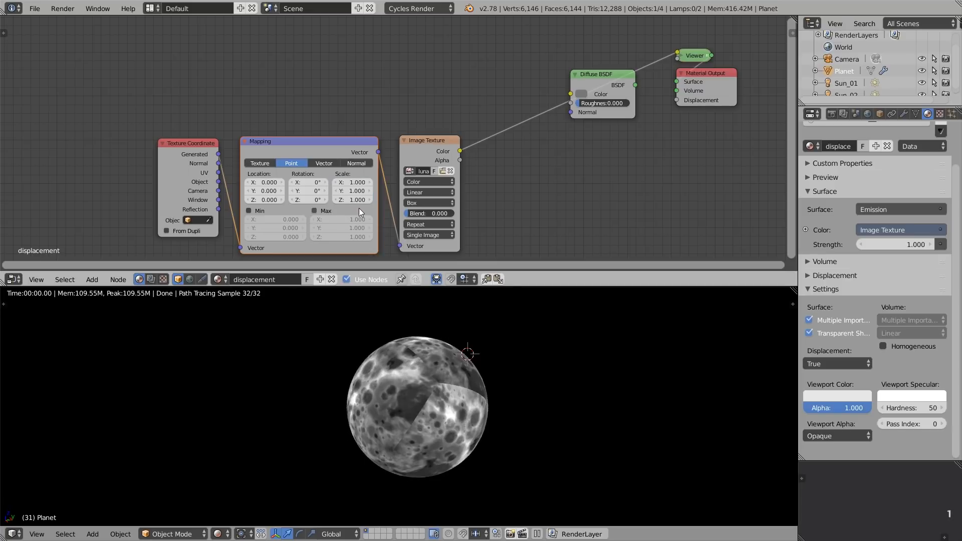
# Set the Image Texture's box blend to about 0.2 and the Mapping location to about X 0.305, Y -0.040
pyautogui.moveTo(408, 213); pyautogui.dragTo(420, 214)
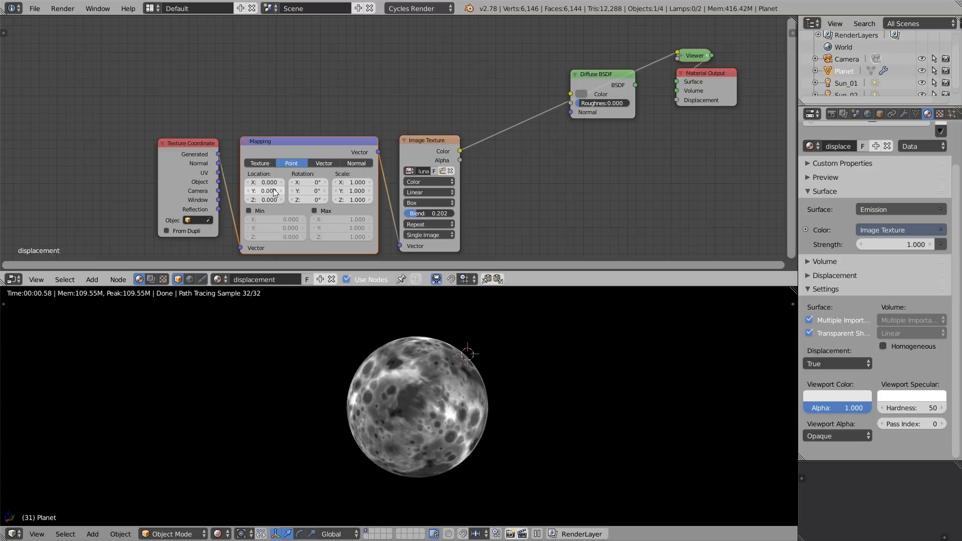
pyautogui.moveTo(266, 183); pyautogui.dragTo(262, 194)
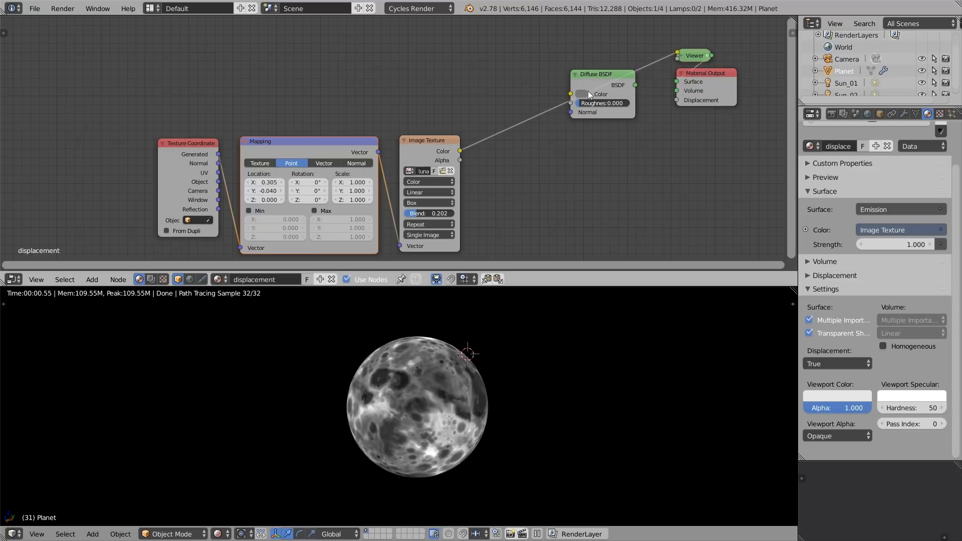
# Restore the Diffuse BSDF as the surface, link the Image Texture's Color to the Material Output's Displacement input and refresh the planet's mesh
pyautogui.keyDown('ctrl'); pyautogui.keyDown('shift'); pyautogui.click(597, 78); pyautogui.keyUp('shift'); pyautogui.keyUp('ctrl')
pyautogui.moveTo(459, 151); pyautogui.dragTo(677, 101)
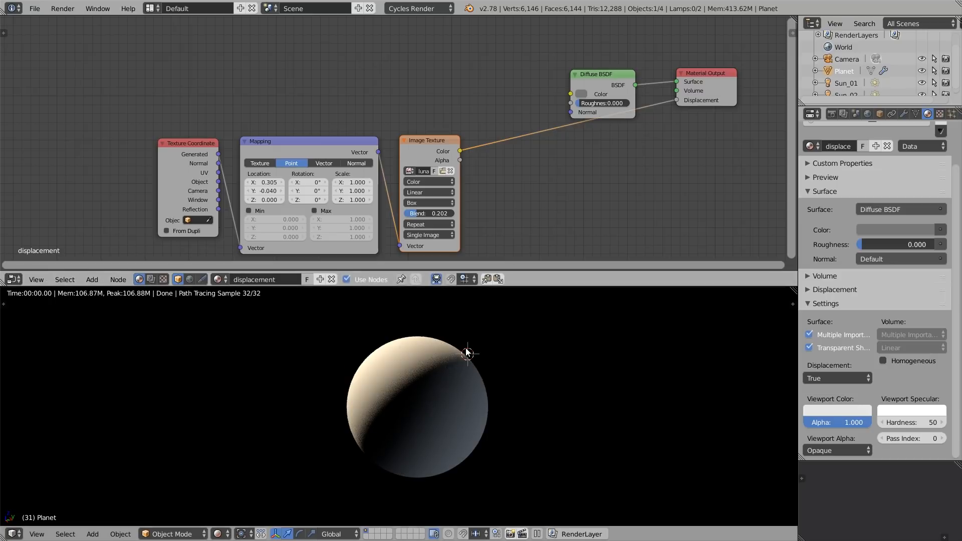
pyautogui.press('Tab')
pyautogui.press('Tab')
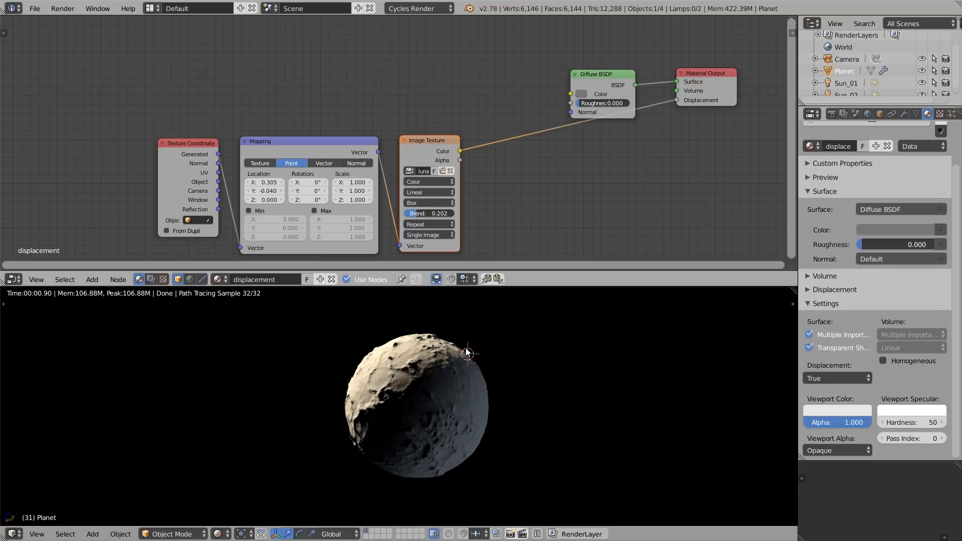
# Rotate the planet freely with trackball rotation to show another side of its displaced surface
pyautogui.press('r')
pyautogui.press('r')
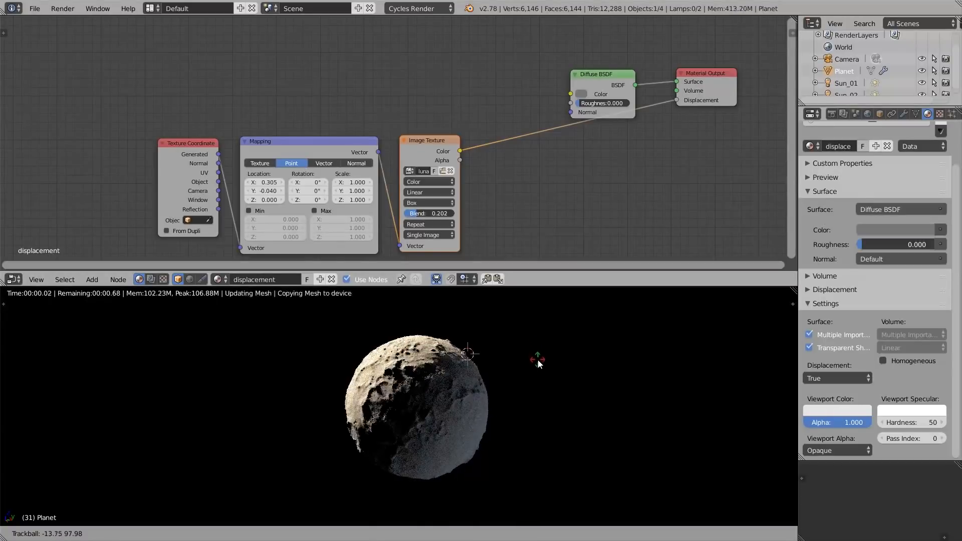
pyautogui.click(538, 327)
# Insert a Math node set to Multiply on the link between the Image Texture and the Material Output's Displacement input
pyautogui.hotkey('shift', 'a')
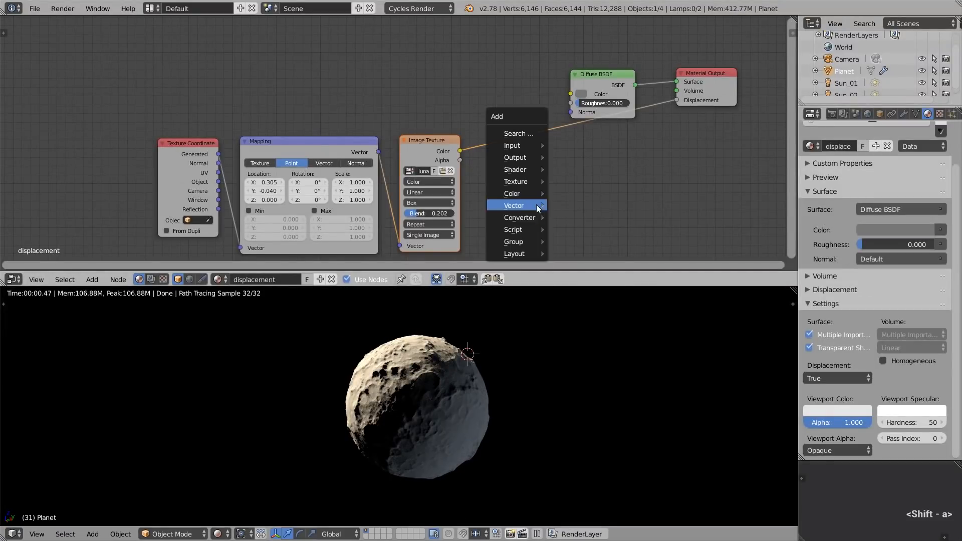
pyautogui.moveTo(531, 218)
pyautogui.click(570, 281)
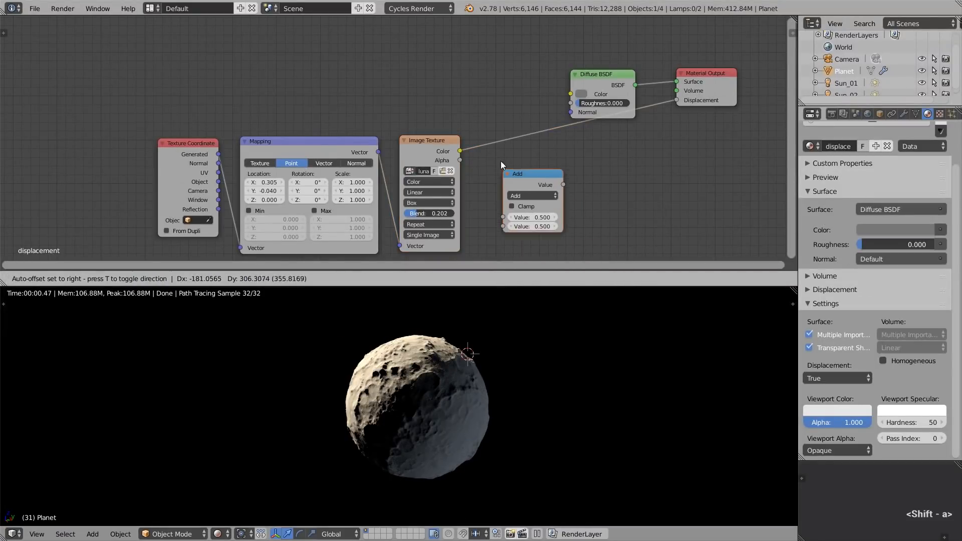
pyautogui.click(477, 130)
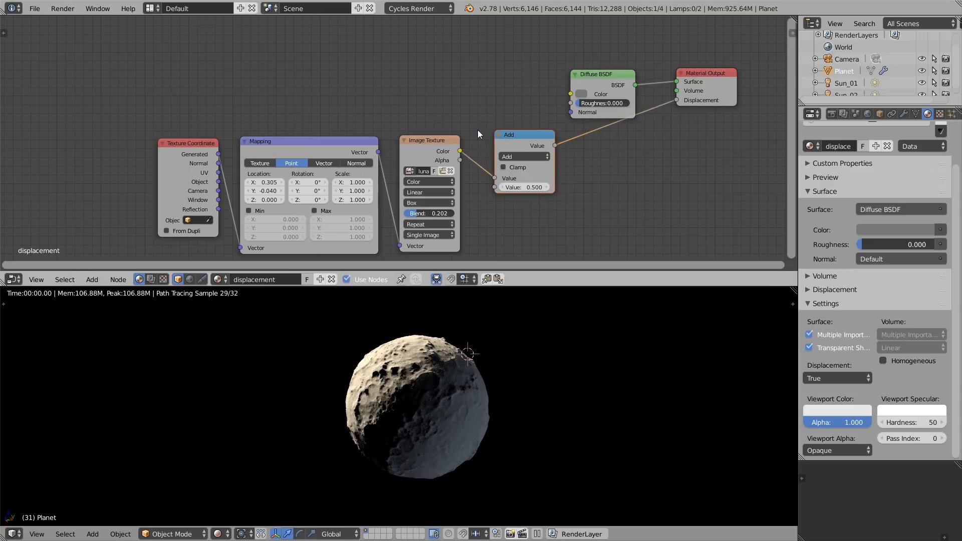
pyautogui.click(506, 156)
pyautogui.click(527, 188)
# Set the Multiply node's value to 3 and refresh the planet's mesh to update the displacement
pyautogui.click(524, 188)
pyautogui.write('3')
pyautogui.press('Return')
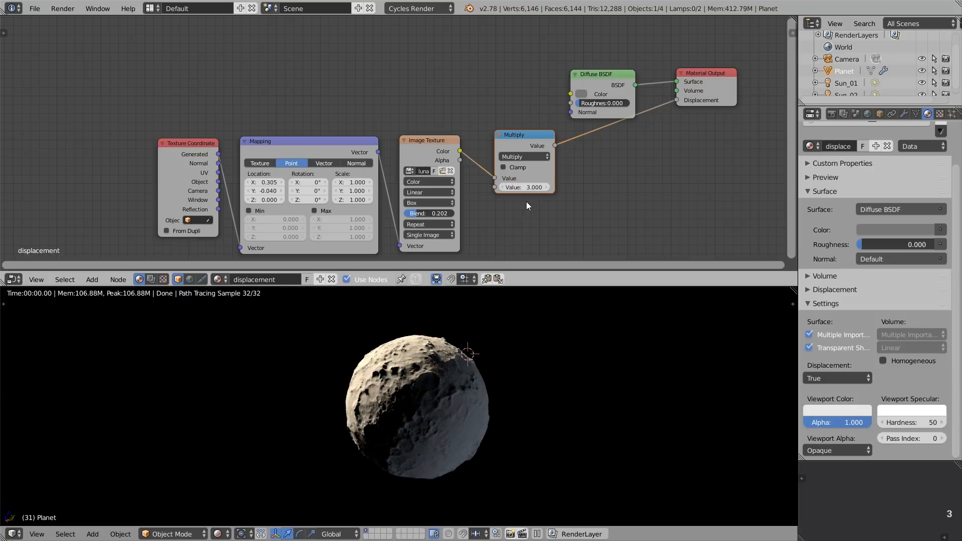
pyautogui.press('Tab')
pyautogui.press('Tab')
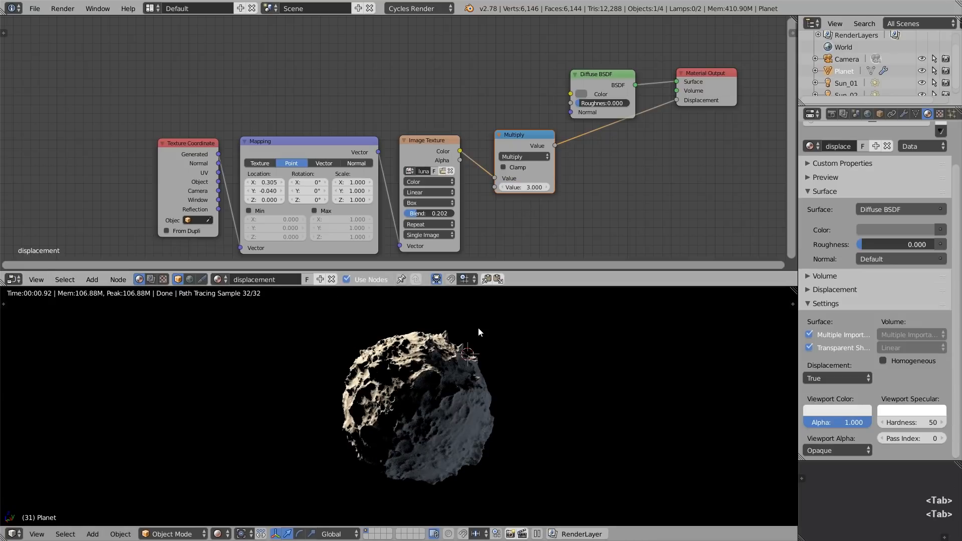
# Set the Multiply node's value to 2 and refresh the planet's mesh to update the displacement
pyautogui.click(524, 187)
pyautogui.write('2')
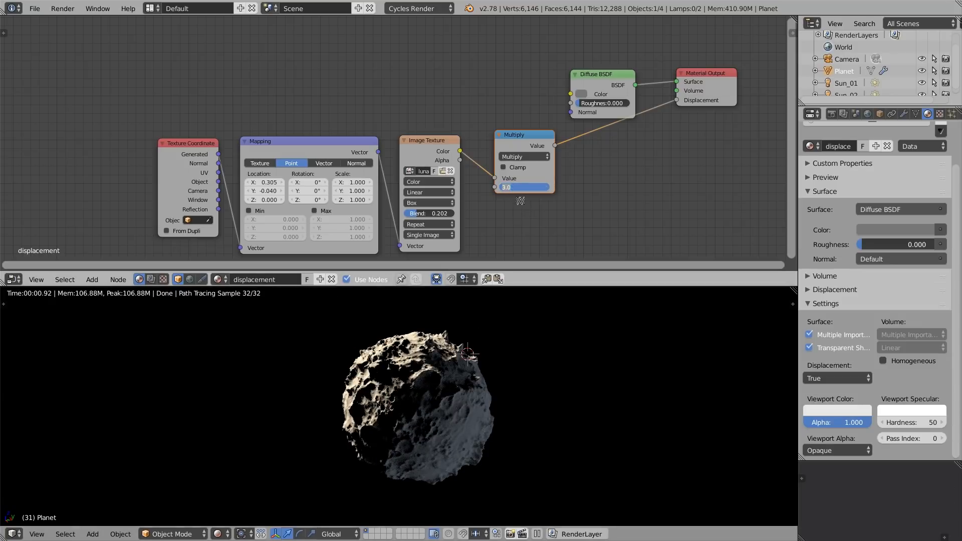
pyautogui.press('Return')
pyautogui.press('Tab')
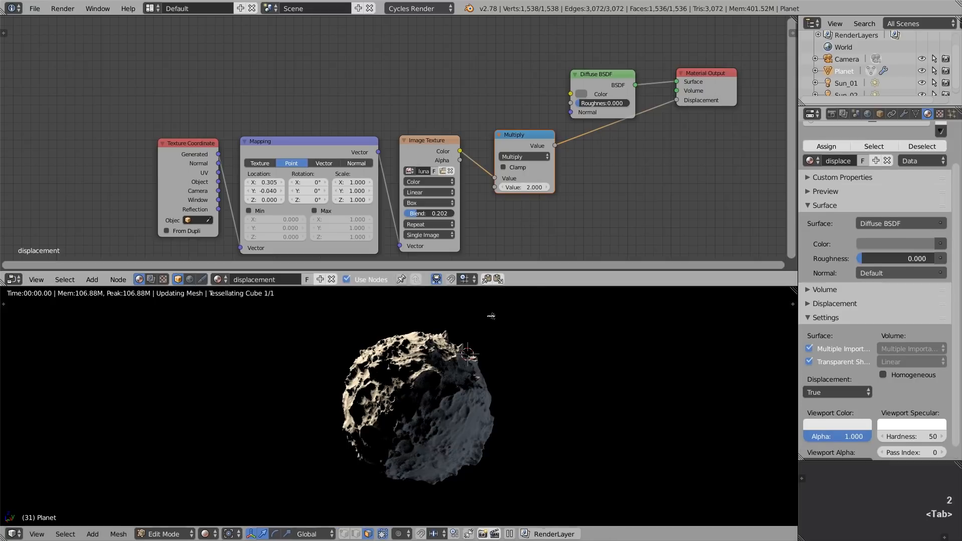
pyautogui.press('Tab')
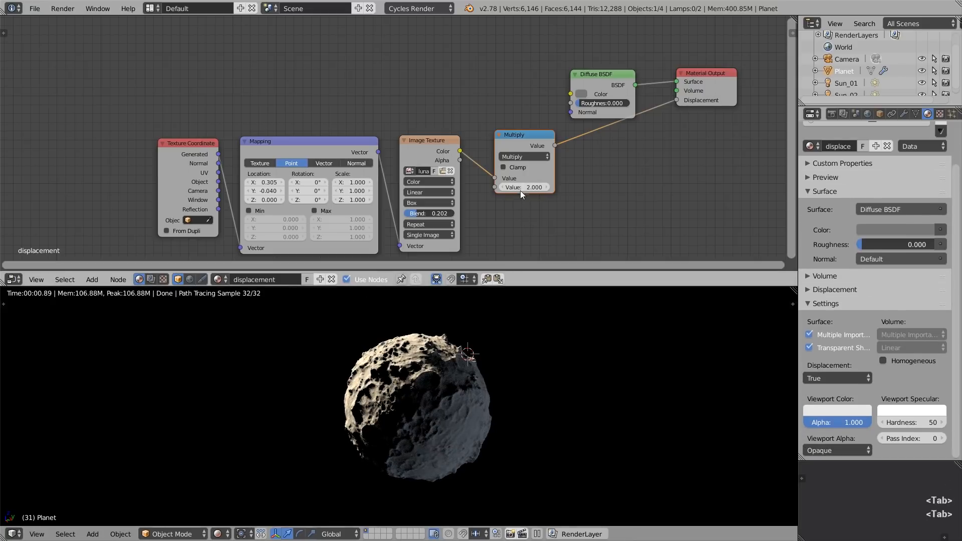
# Set the Multiply node's value to 1.2 and refresh the planet's mesh to update the displacement
pyautogui.click(521, 188)
pyautogui.write('1.2')
pyautogui.press('Return')
pyautogui.press('Tab')
pyautogui.press('Tab')
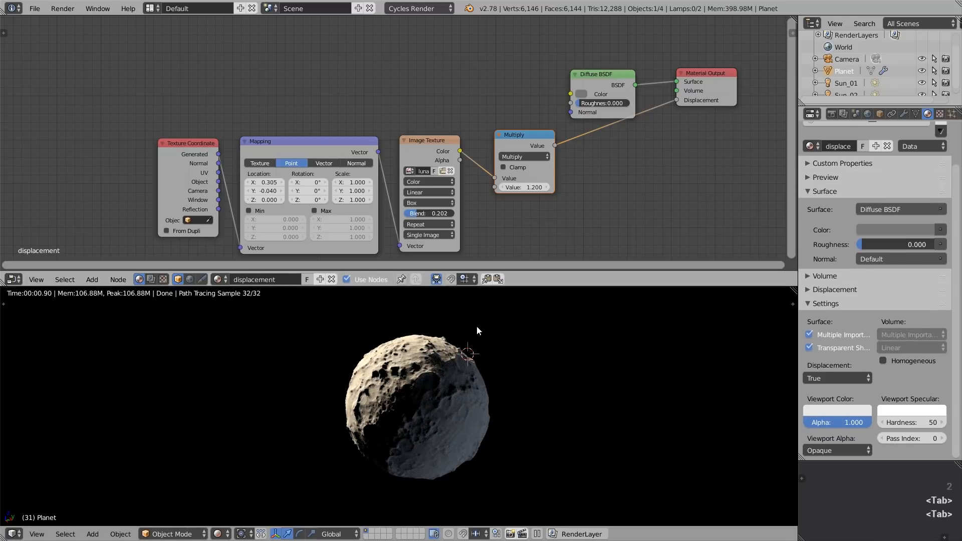
# Insert a second Math node set to Subtract between the Multiply node and the Material Output
pyautogui.hotkey('shift', 'a')
pyautogui.moveTo(557, 212)
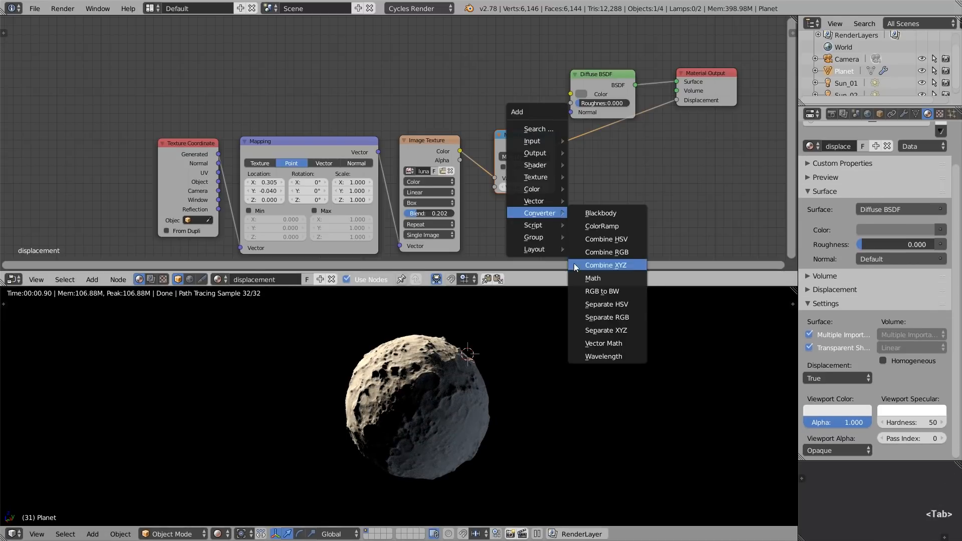
pyautogui.click(593, 278)
pyautogui.click(618, 150)
pyautogui.click(616, 156)
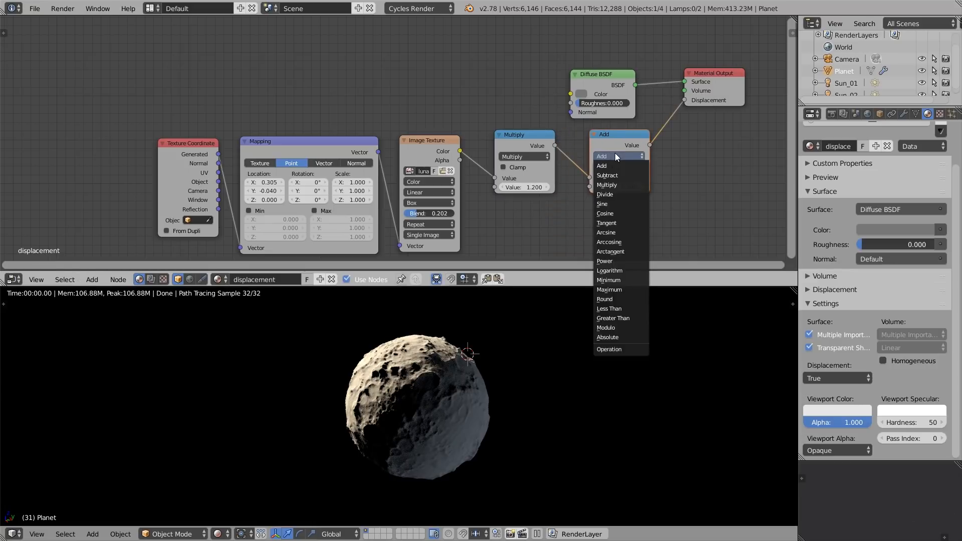
pyautogui.click(619, 175)
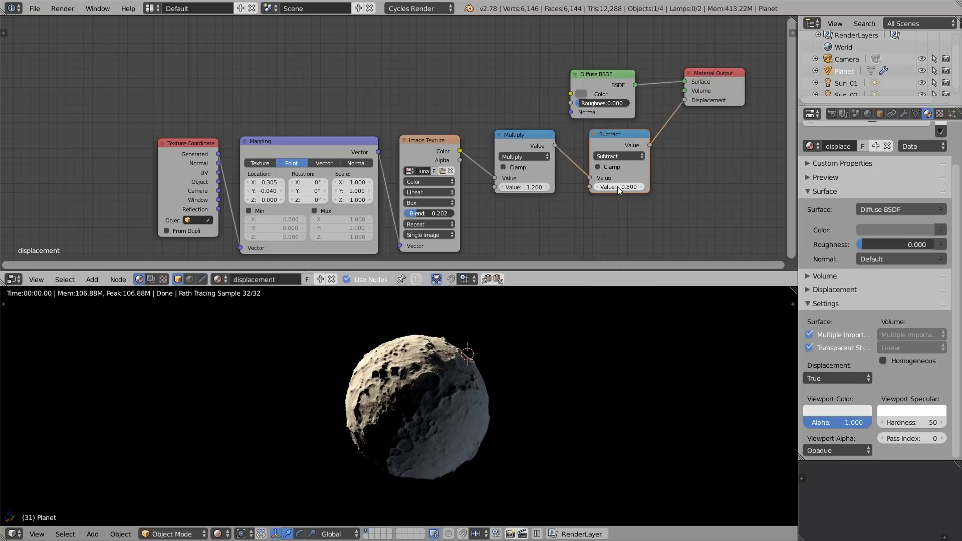
# Set the Subtract node's value to 0.6 and refresh the planet's mesh
pyautogui.click(618, 186)
pyautogui.write('0.6')
pyautogui.press('Return')
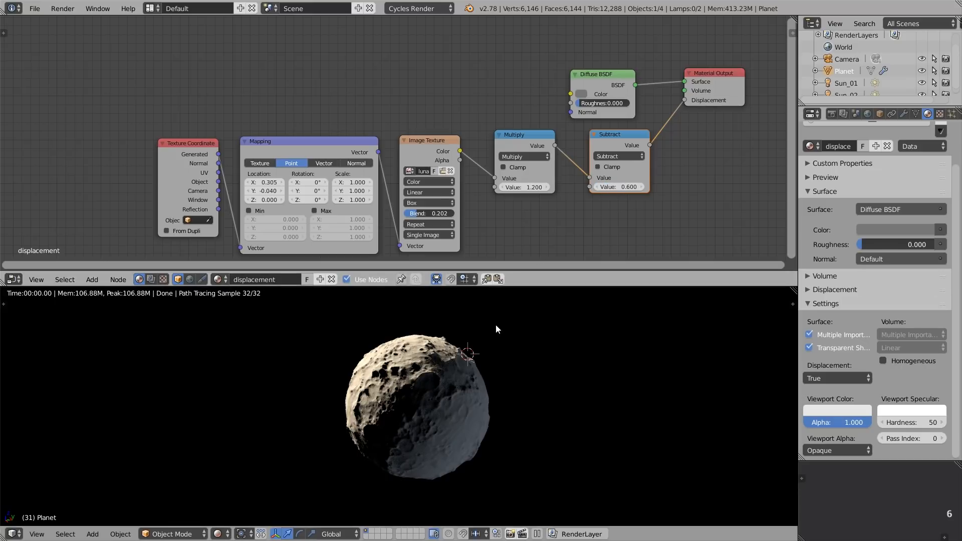
pyautogui.press('Tab')
pyautogui.press('Tab')
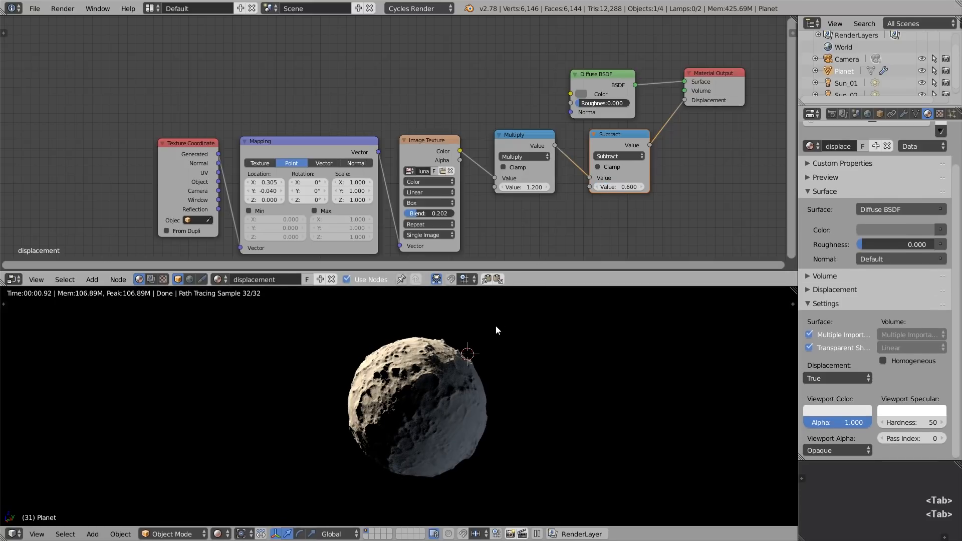
# Rotate the planet again with trackball rotation to turn a different part of the surface to the light
pyautogui.press('r')
pyautogui.press('r')
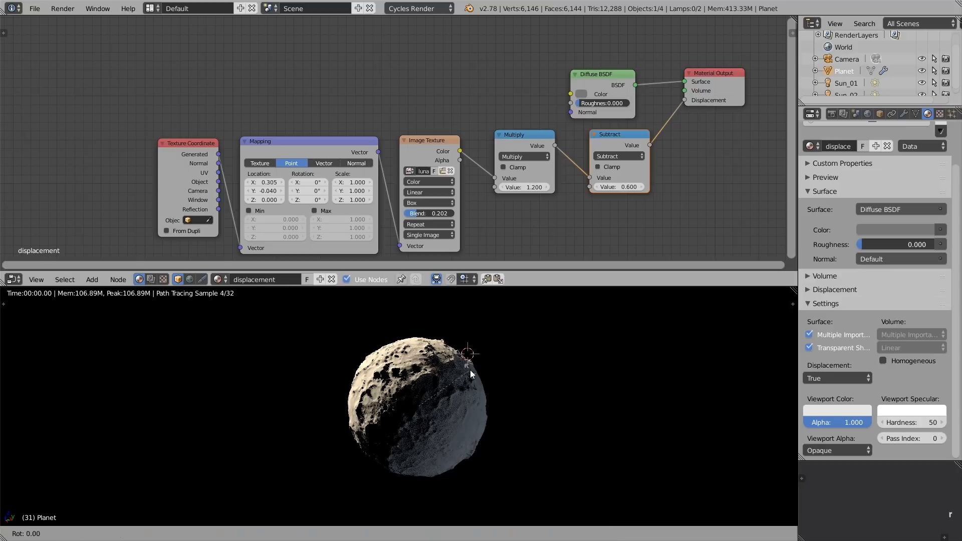
pyautogui.click(474, 346)
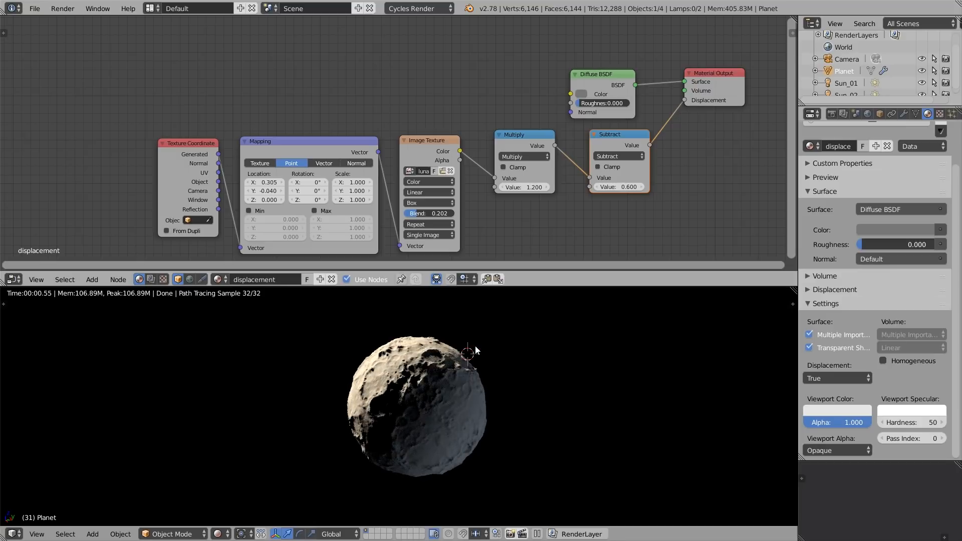
# Move the Diffuse BSDF and Material Output nodes together away from the Math nodes to make room
pyautogui.press('a')
pyautogui.press('b')
pyautogui.moveTo(568, 76); pyautogui.dragTo(686, 85)
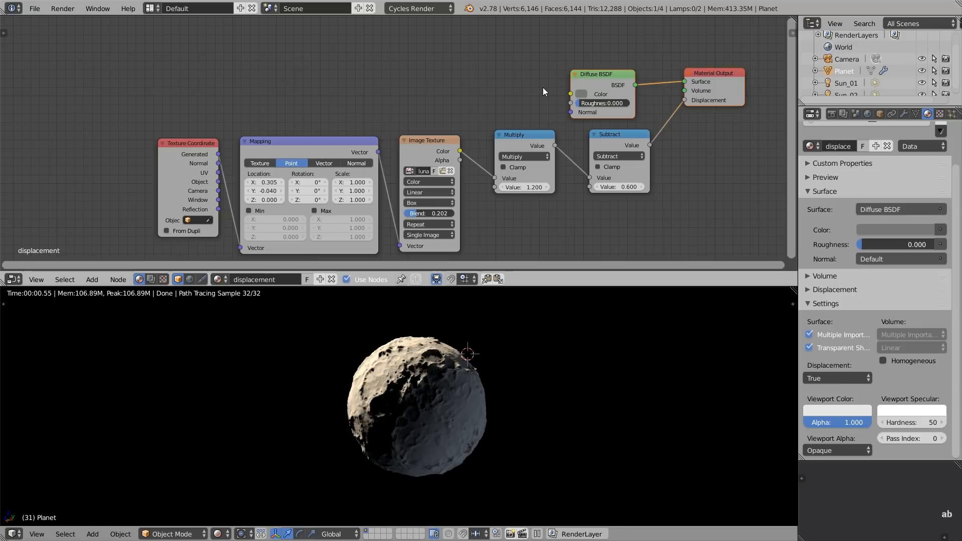
pyautogui.press('g')
pyautogui.click(636, 71)
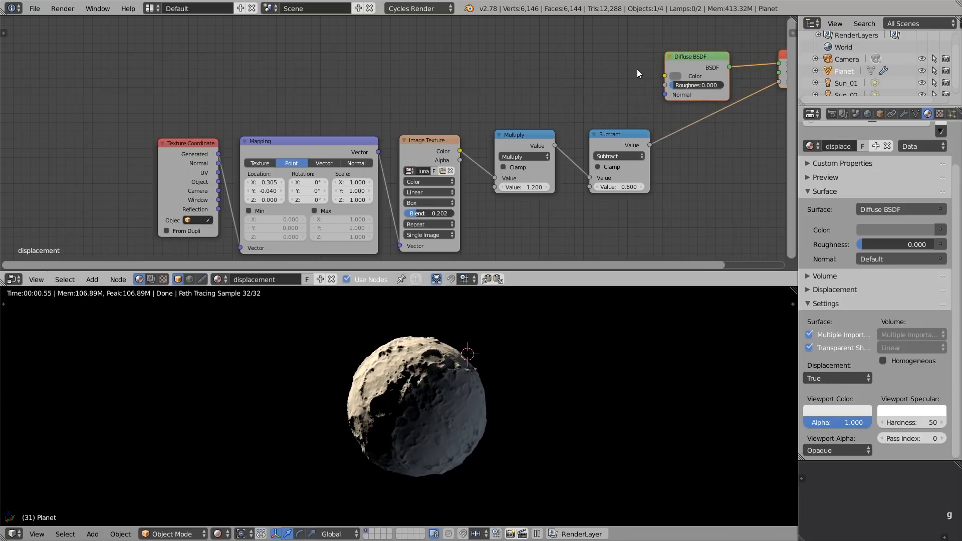
# Add a Bump node above the Multiply node, feeding the Image Texture's Color into its Height and its Normal into the Diffuse BSDF's Normal
pyautogui.hotkey('shift', 'a')
pyautogui.moveTo(616, 102)
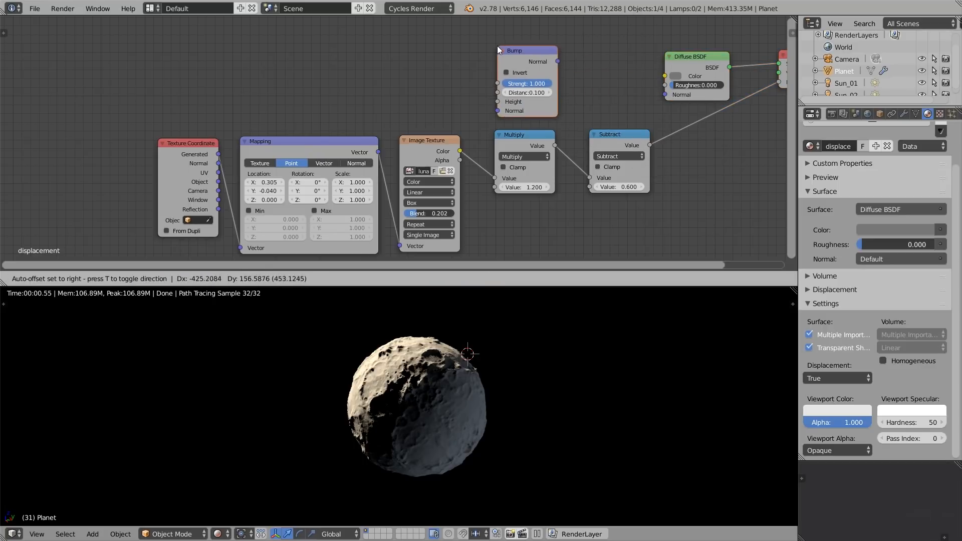
pyautogui.click(496, 45)
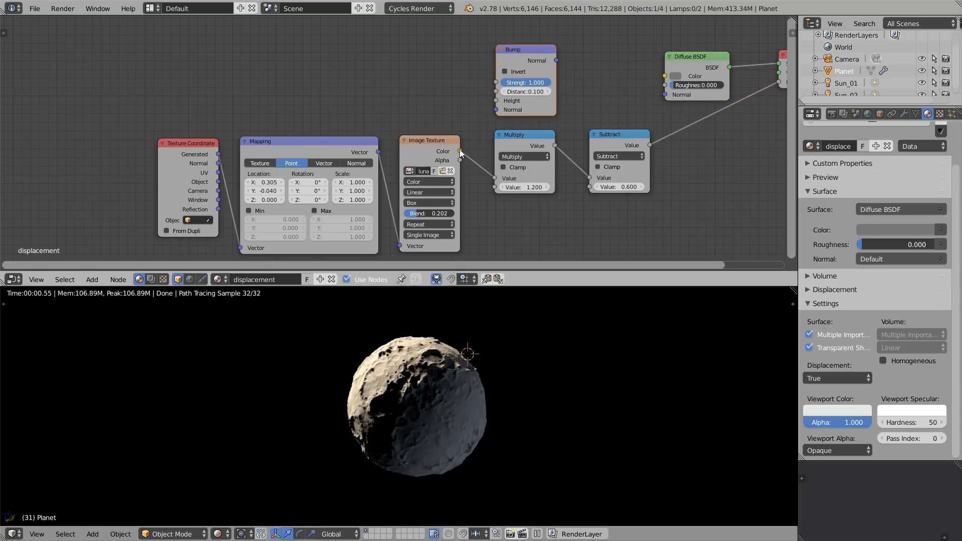
pyautogui.moveTo(460, 151); pyautogui.dragTo(495, 101)
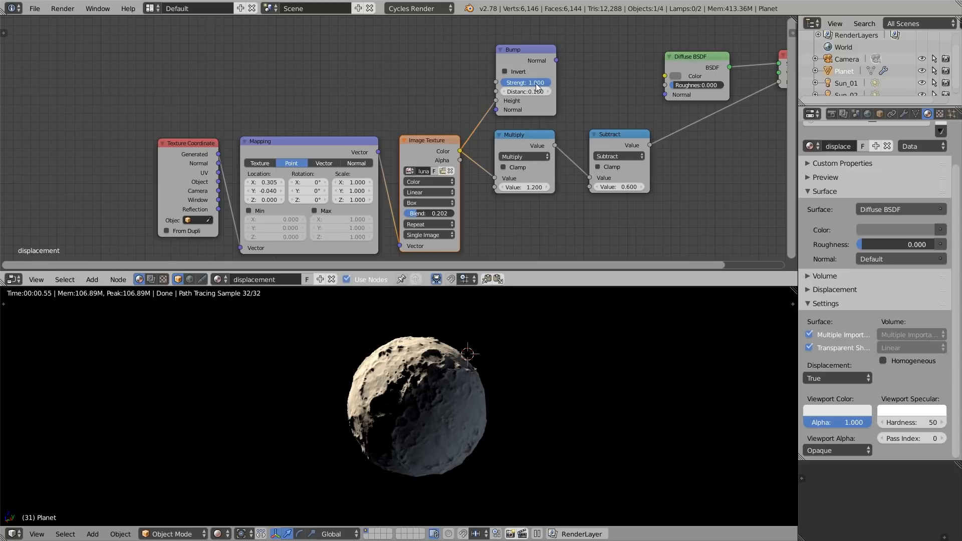
pyautogui.moveTo(555, 60); pyautogui.dragTo(664, 94)
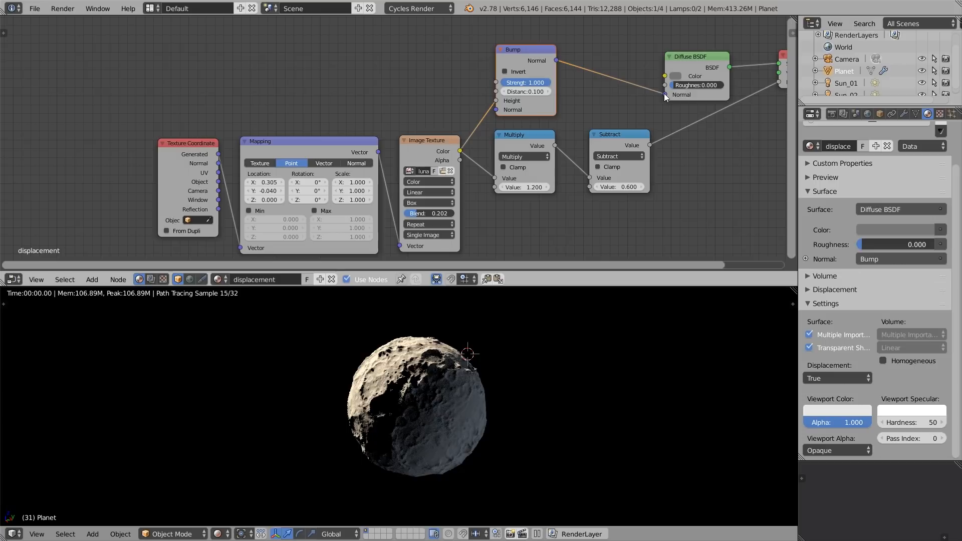
# Try a Bump node distance of 0.5, and reduce it to 0.2
pyautogui.click(523, 92)
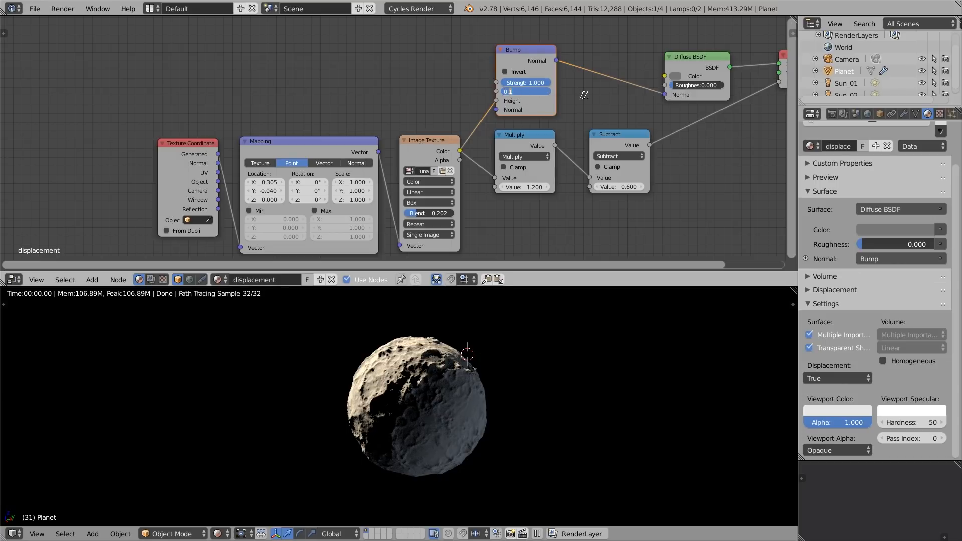
pyautogui.press('Return')
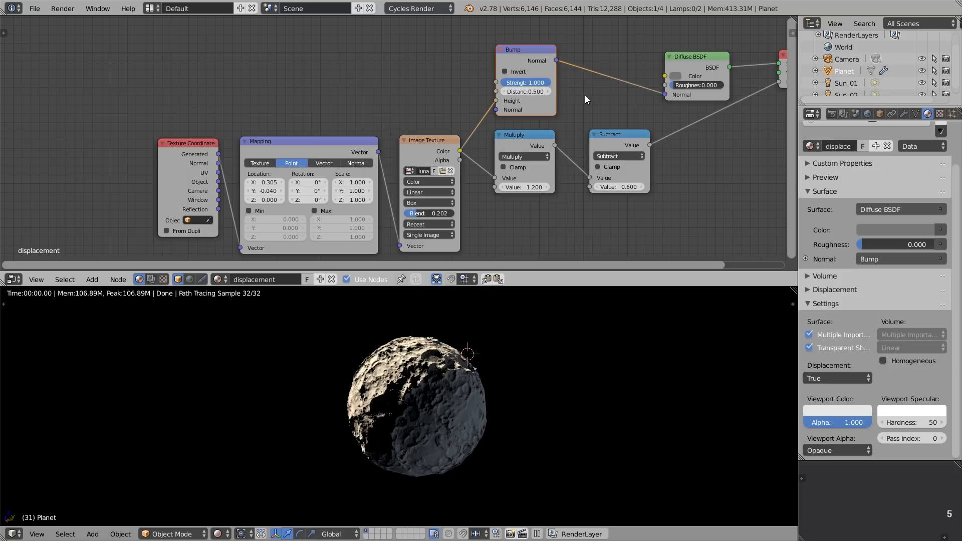
pyautogui.click(537, 91)
pyautogui.press('BackSpace')
pyautogui.write('2')
pyautogui.press('Return')
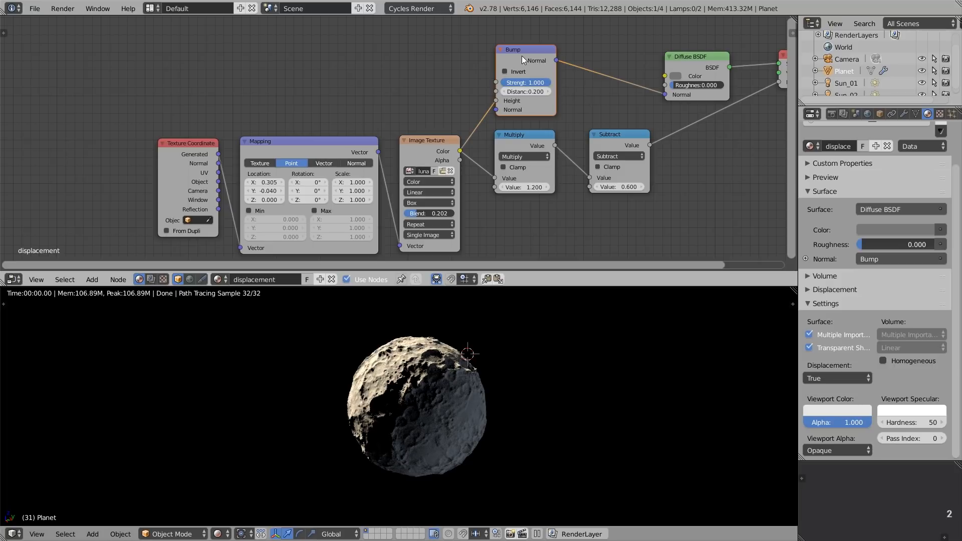
# Compare the planet's surface with the Bump node muted and enabled, also in a close-up of the lit craters
pyautogui.press('m')
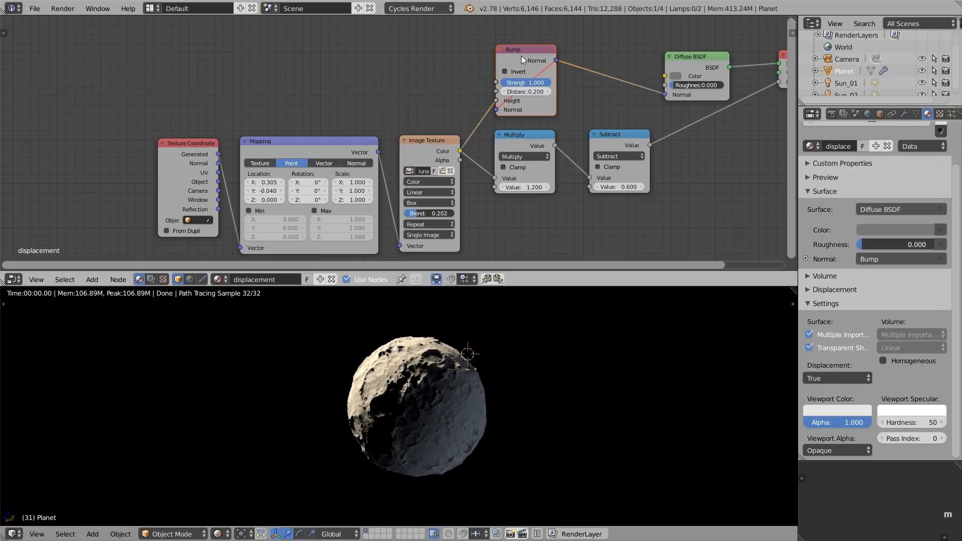
pyautogui.press('m')
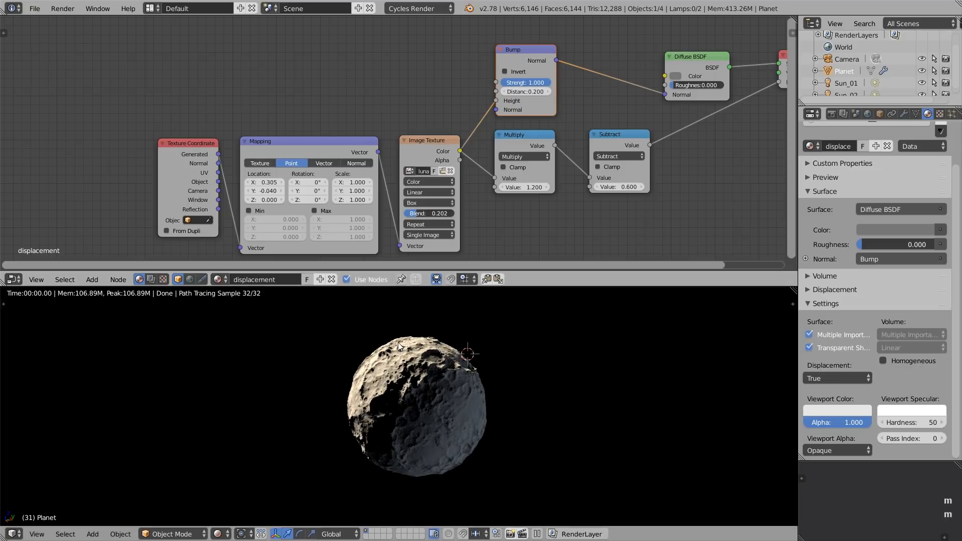
pyautogui.scroll(3, 414, 341)
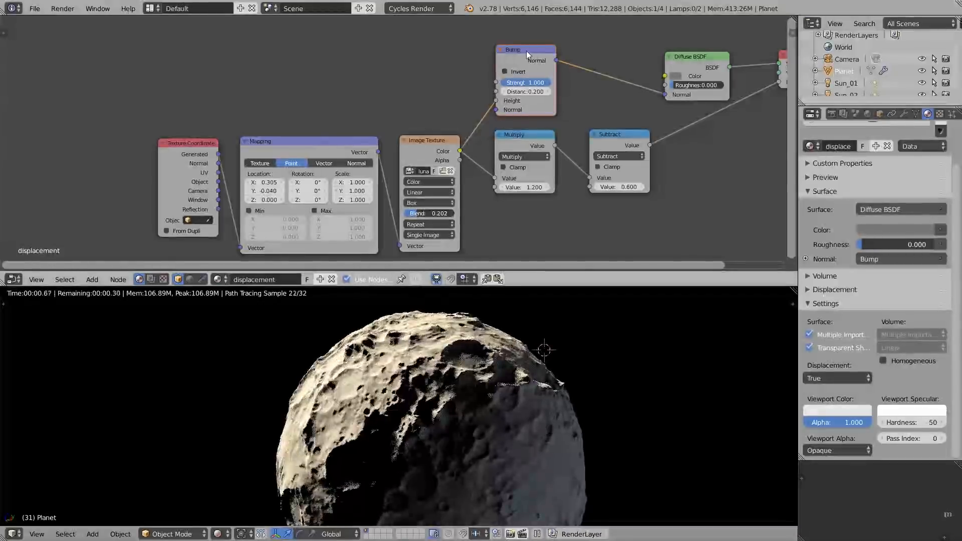
pyautogui.press('m')
pyautogui.scroll(4, 416, 312)
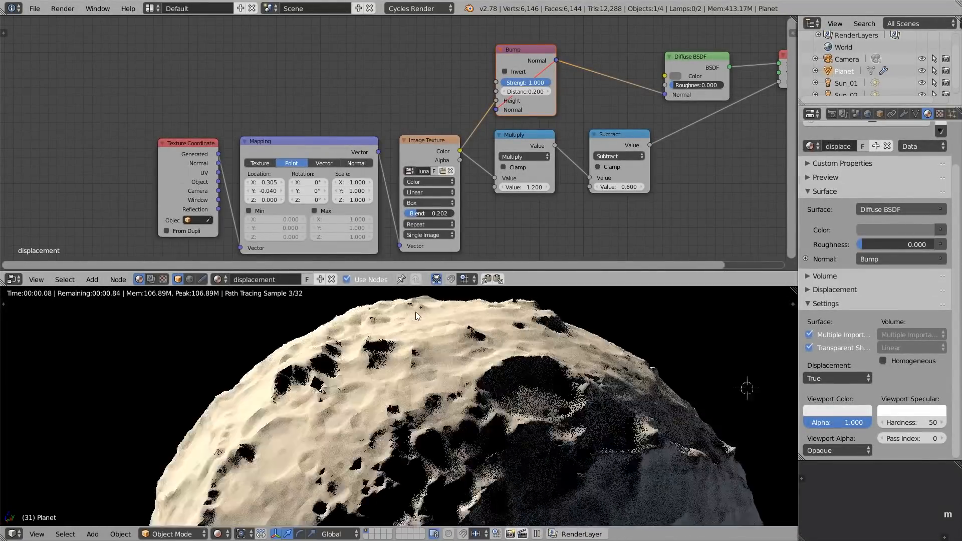
pyautogui.press('m')
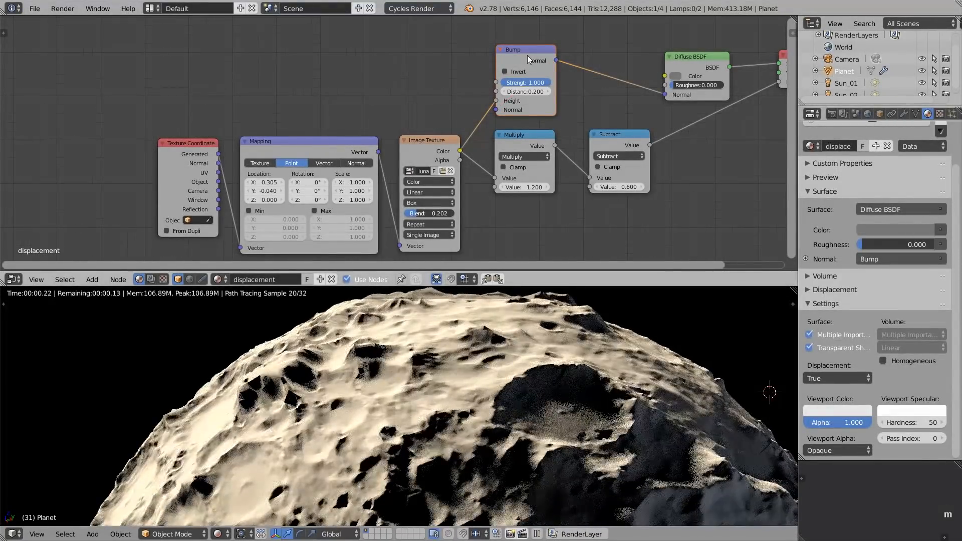
pyautogui.press('m')
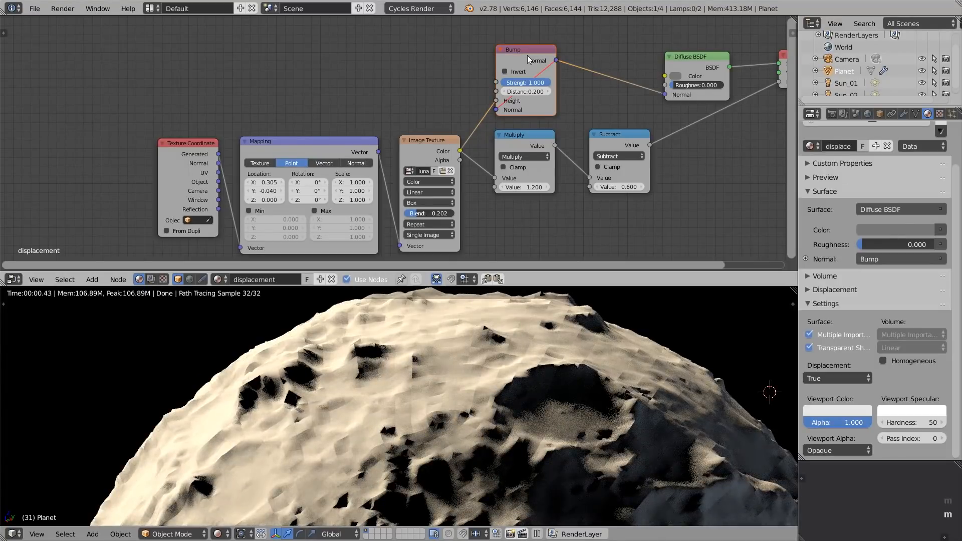
pyautogui.press('m')
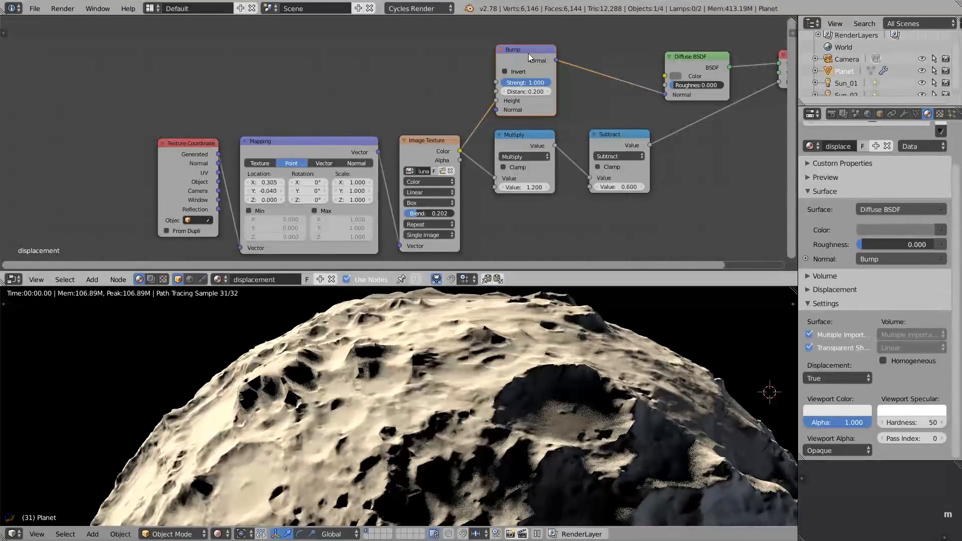
# Refresh the planet's adaptive subdivision for the close-up view by entering and leaving Edit Mode
pyautogui.press('Tab')
pyautogui.press('Tab')
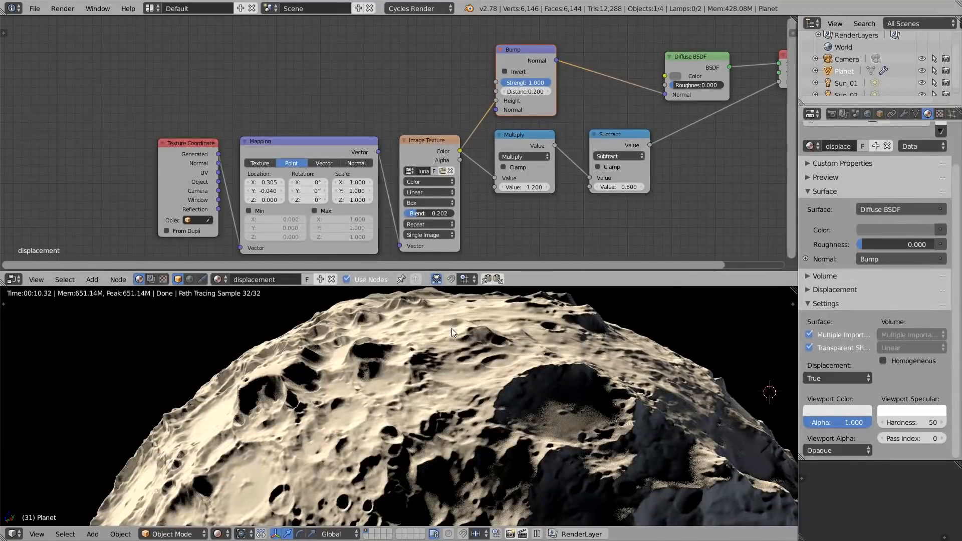
pyautogui.scroll(-5, 453, 335)
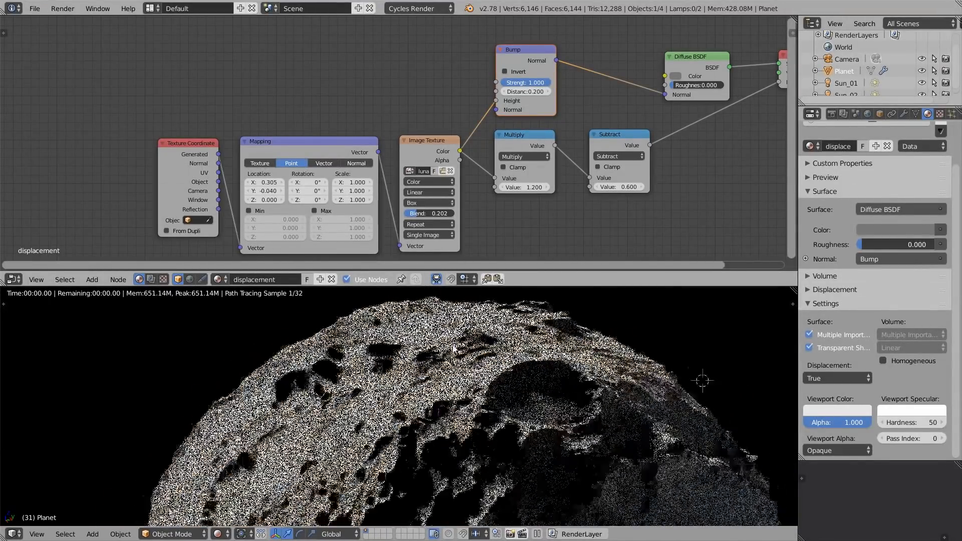
pyautogui.moveTo(452, 337); pyautogui.dragTo(457, 367, button='middle')
pyautogui.scroll(-3, 457, 367)
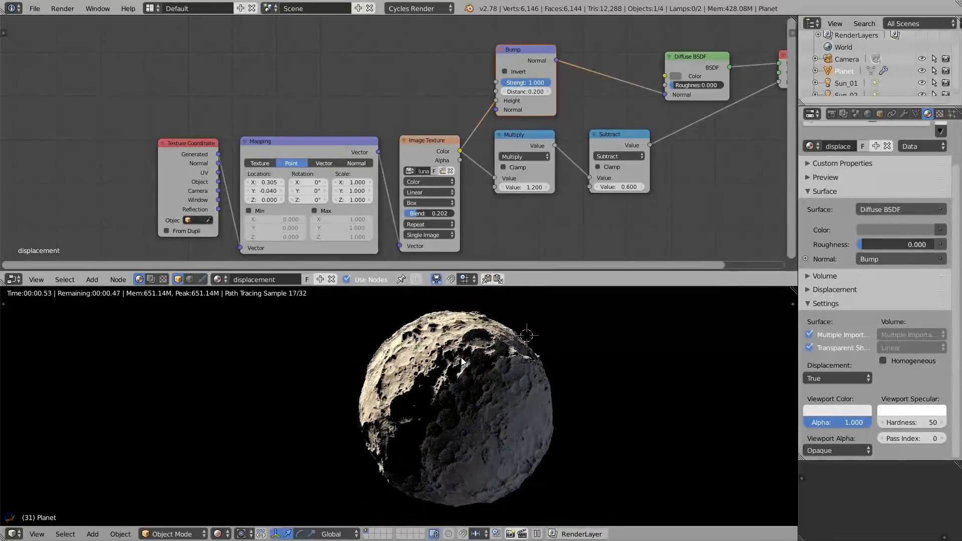
# Move the Texture Coordinate, Mapping and Image Texture nodes together away from the Bump and Multiply nodes to make room
pyautogui.press('a')
pyautogui.press('b')
pyautogui.moveTo(478, 201); pyautogui.dragTo(198, 156)
pyautogui.press('g')
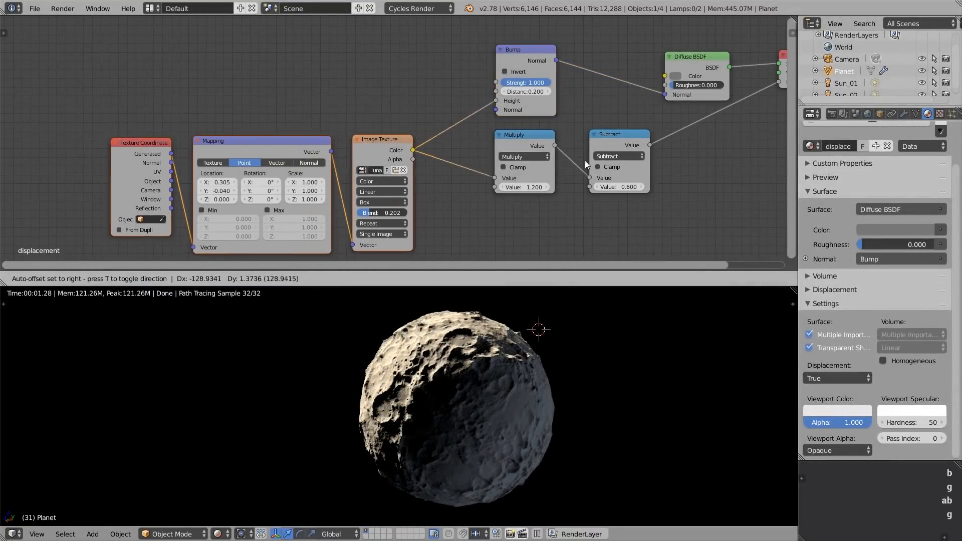
pyautogui.click(383, 162)
pyautogui.moveTo(309, 177); pyautogui.dragTo(405, 165, button='middle')
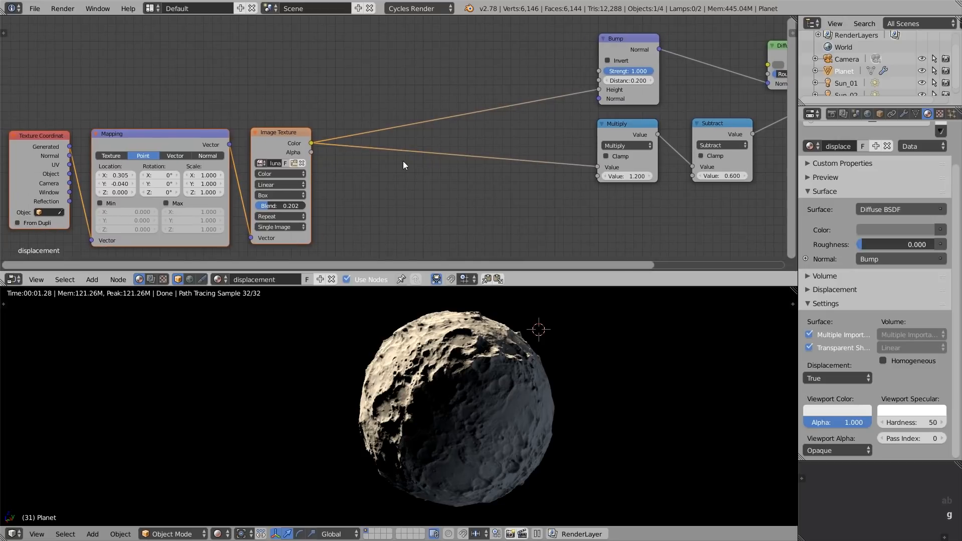
# Insert a MixRGB node into the link between the Image Texture's Color and the Bump node's Height
pyautogui.hotkey('shift', 'a')
pyautogui.moveTo(396, 150)
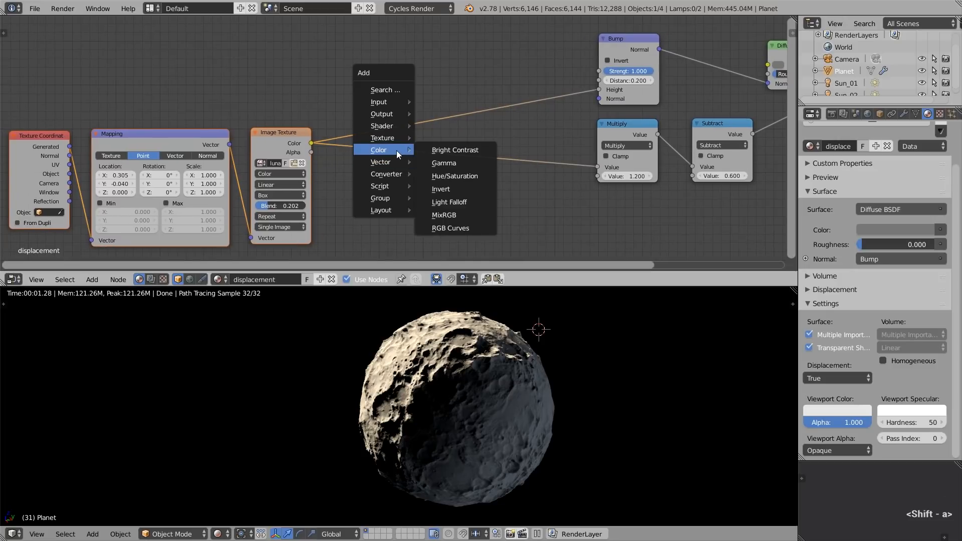
pyautogui.click(465, 217)
pyautogui.click(459, 65)
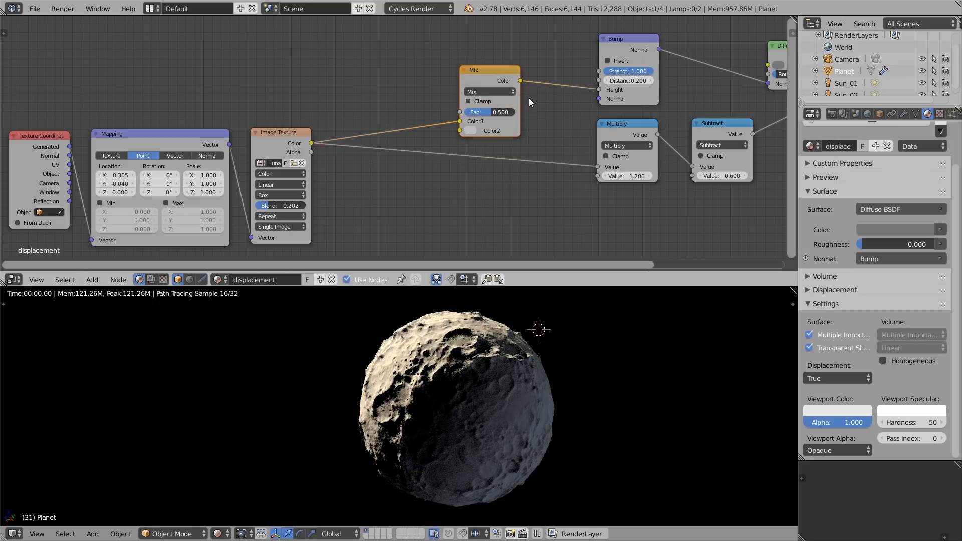
pyautogui.press('g')
pyautogui.click(491, 71)
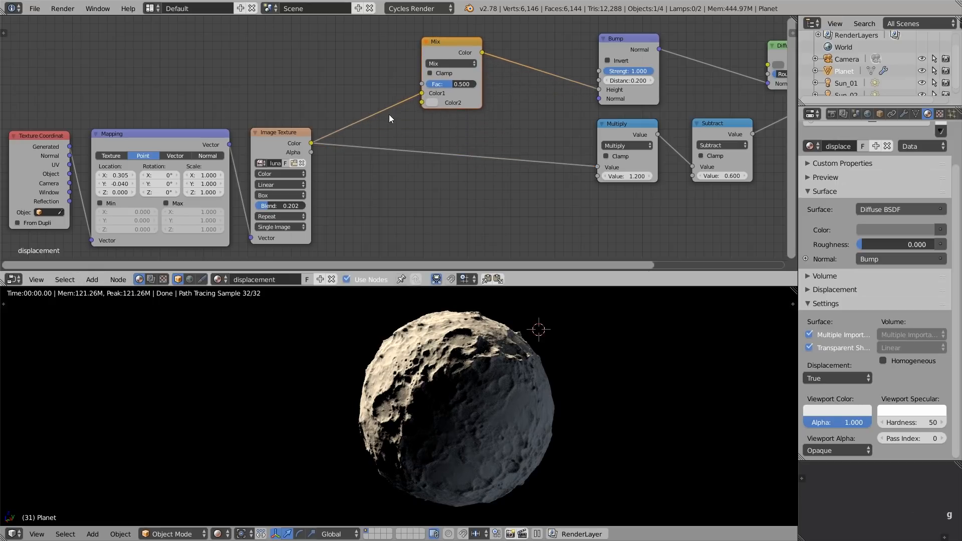
# Duplicate the Texture Coordinate, Mapping and Image Texture nodes above the originals and feed the copied texture's Color into the Mix node's Color2
pyautogui.scroll(-2, 389, 115)
pyautogui.moveTo(370, 125); pyautogui.dragTo(377, 89, button='middle')
pyautogui.press('a')
pyautogui.press('b')
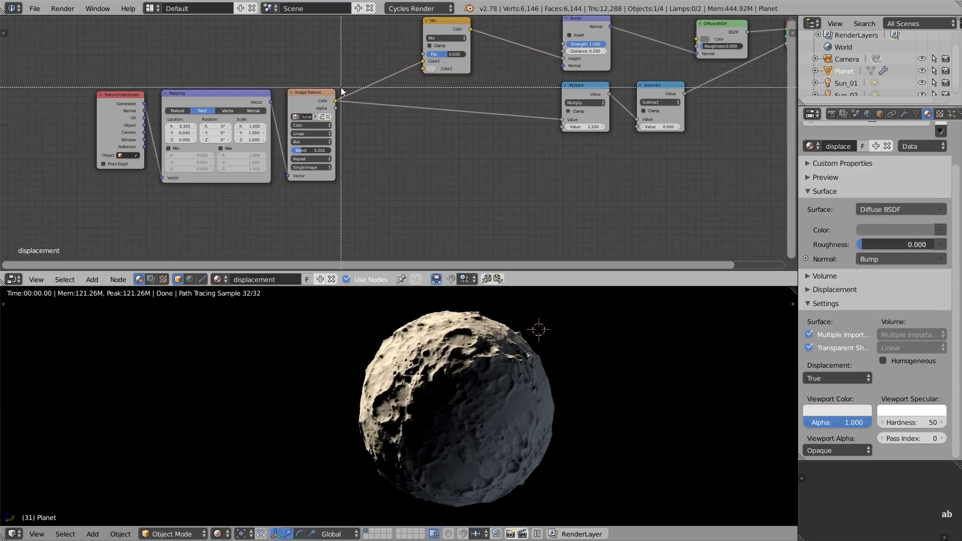
pyautogui.moveTo(341, 87); pyautogui.dragTo(115, 157)
pyautogui.hotkey('shift', 'd')
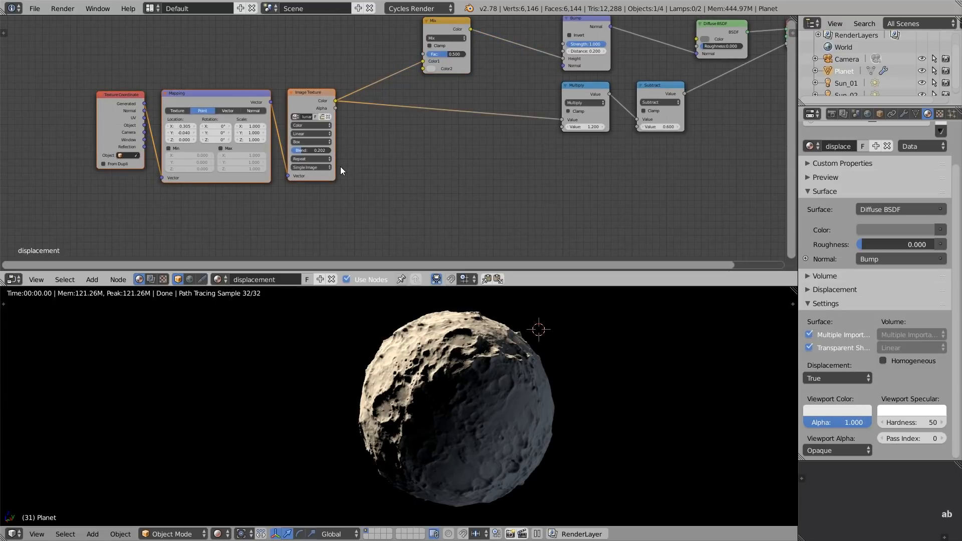
pyautogui.moveTo(348, 105); pyautogui.dragTo(357, 133, button='middle')
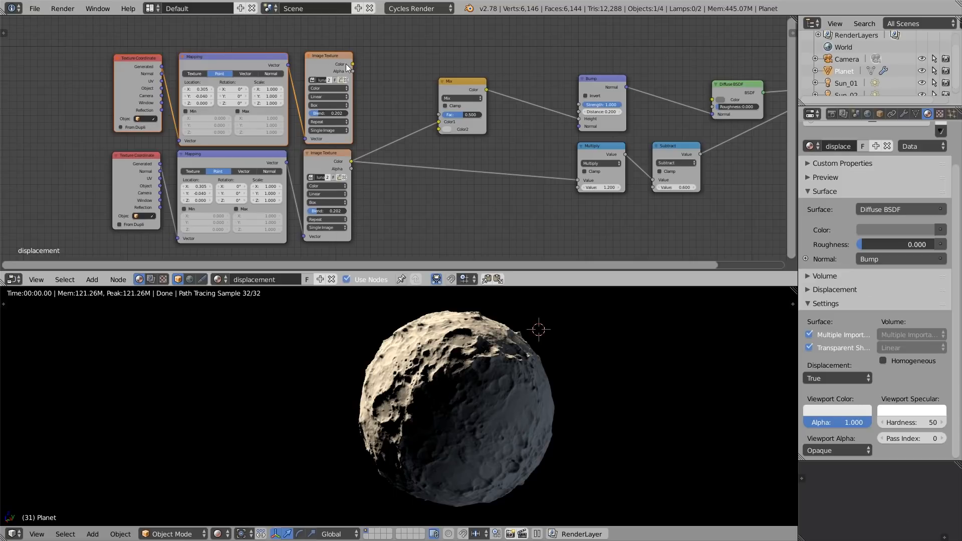
pyautogui.moveTo(354, 64); pyautogui.dragTo(437, 128)
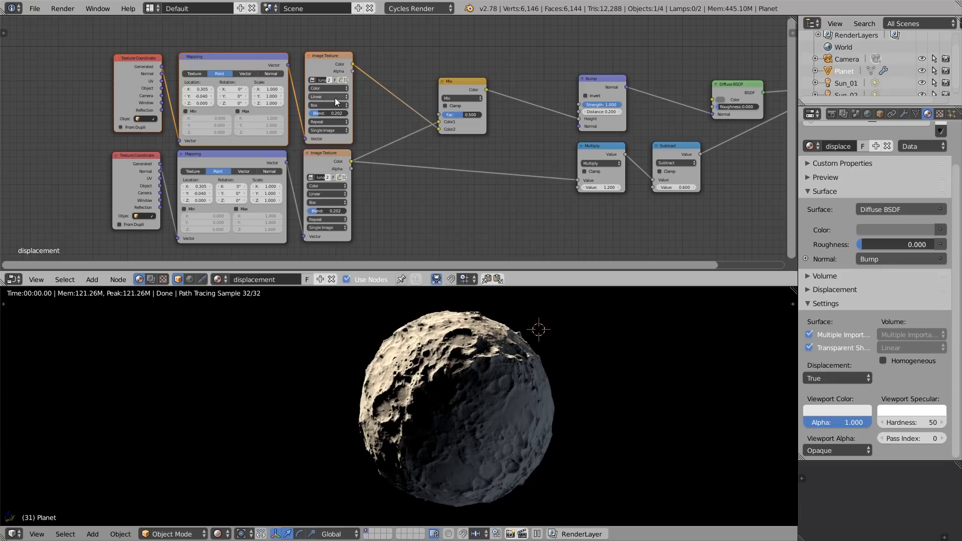
# Set the X, Y and Z scale of the duplicated Mapping node to 3
pyautogui.moveTo(272, 90)
pyautogui.mouseDown()
pyautogui.moveTo(278, 103)
pyautogui.moveTo(273, 91)
pyautogui.mouseUp()
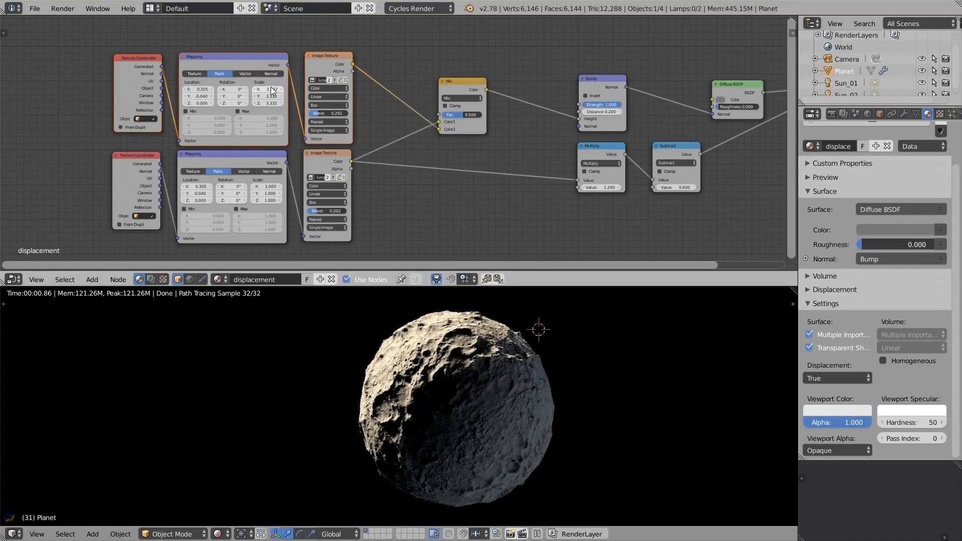
pyautogui.write('3')
pyautogui.press('Return')
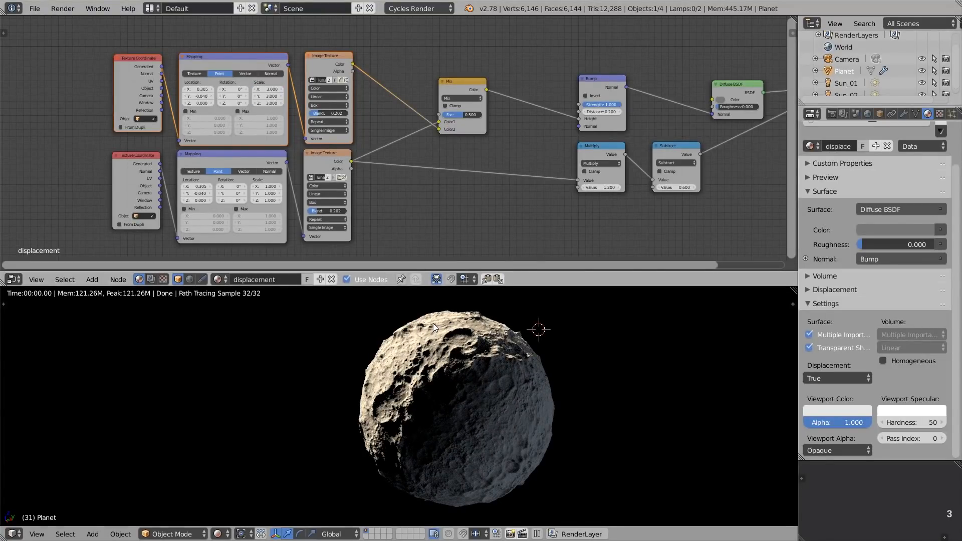
# Raise the Mix node's factor to 1.0 and change its blend mode to Add
pyautogui.scroll(4, 433, 328)
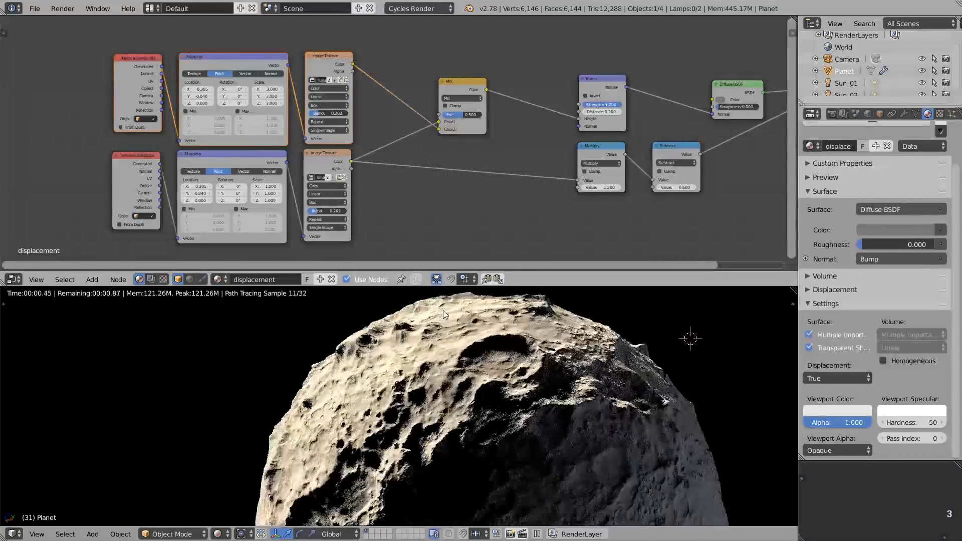
pyautogui.moveTo(459, 114); pyautogui.dragTo(594, 124)
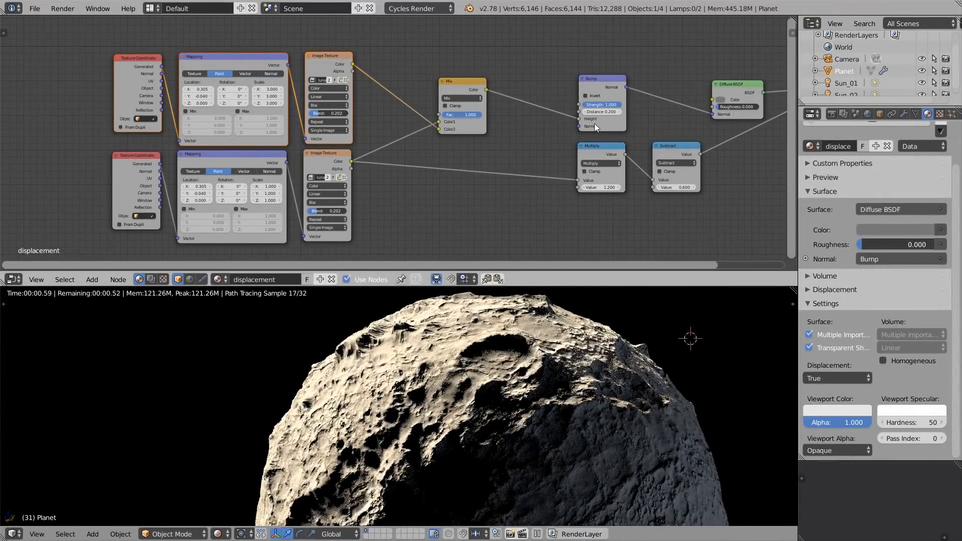
pyautogui.click(450, 101)
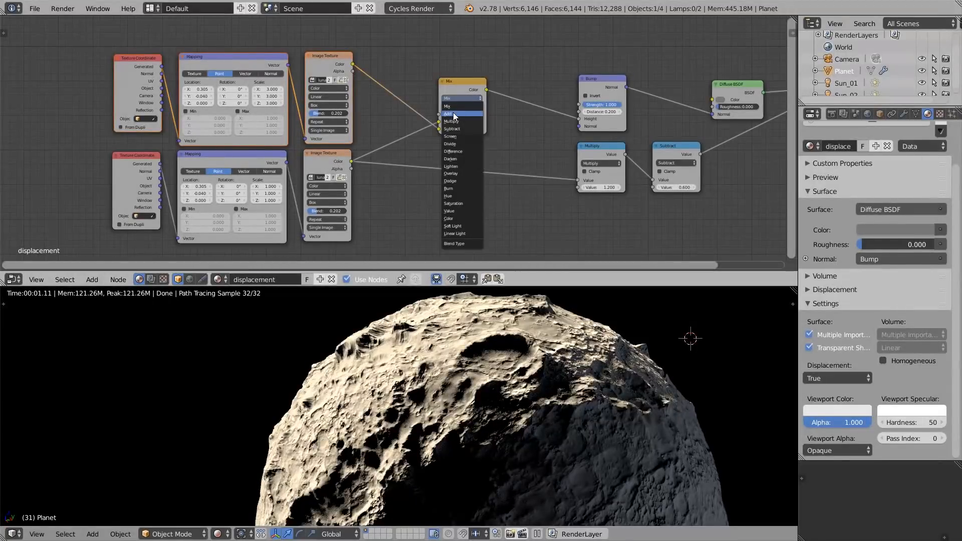
pyautogui.click(454, 114)
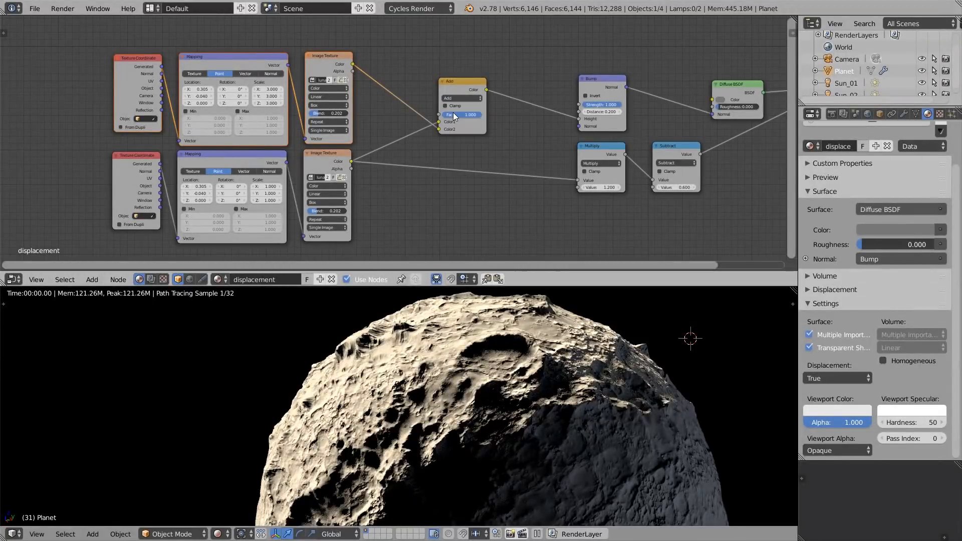
# Compare the planet's bump detail with the Add node muted and enabled
pyautogui.click(467, 86)
pyautogui.press('m')
pyautogui.press('m')
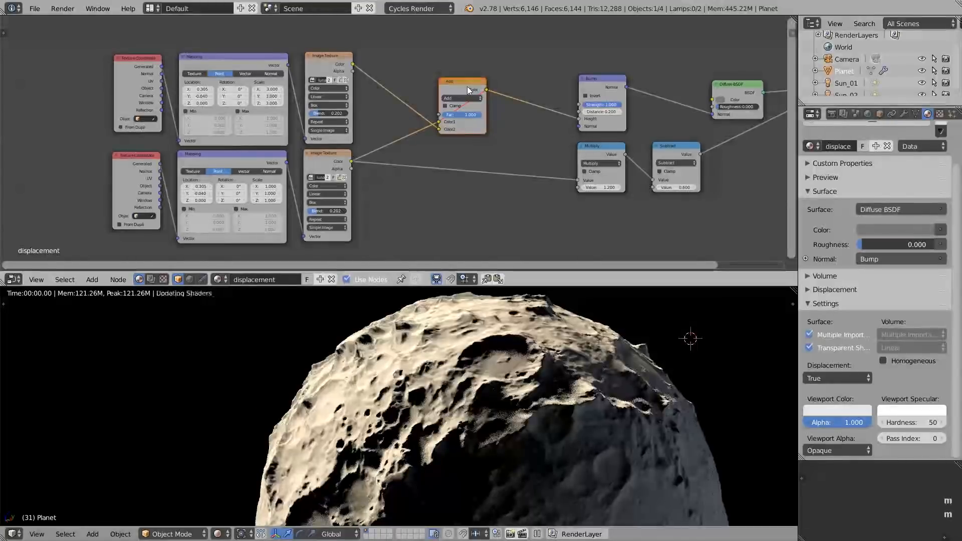
# Try the Multiply blend mode for combining the two textures, and return to Add
pyautogui.click(467, 98)
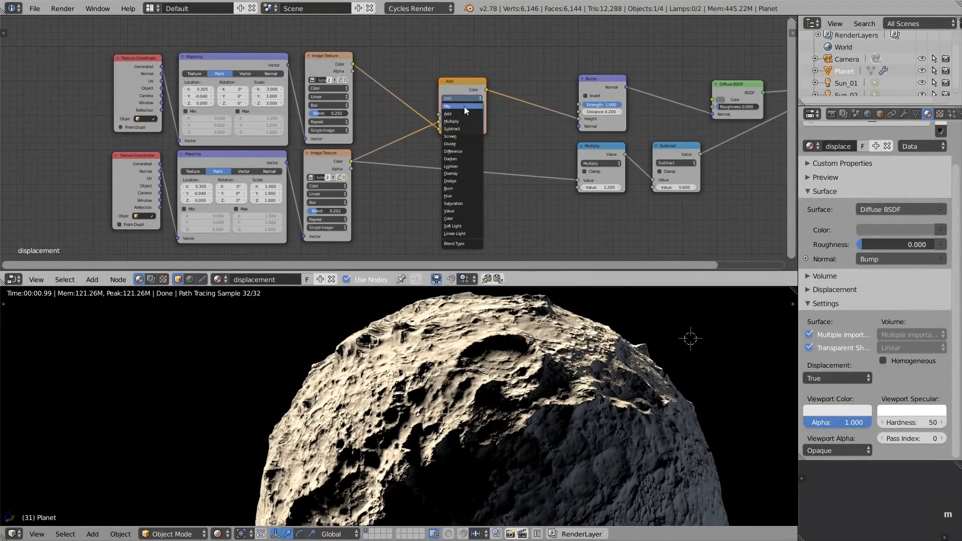
pyautogui.click(463, 122)
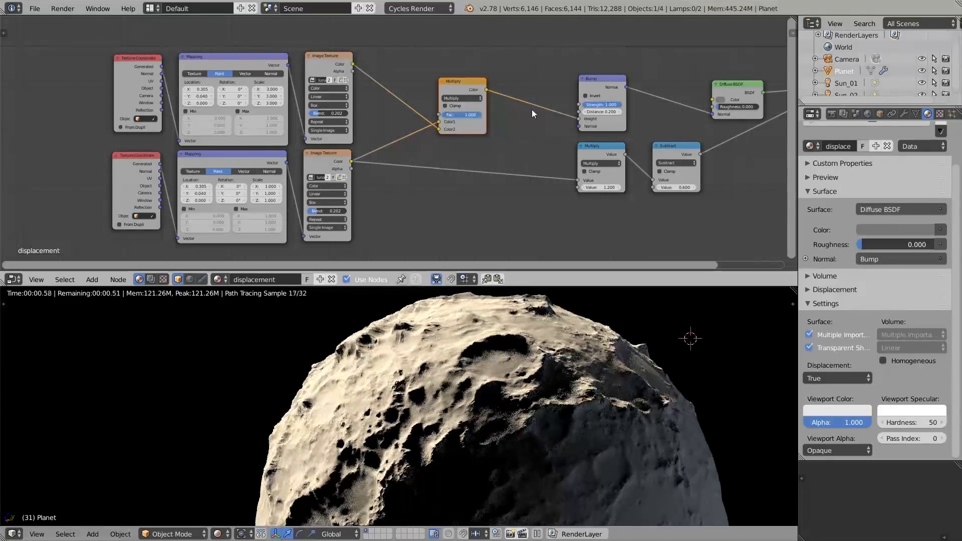
pyautogui.click(463, 98)
pyautogui.click(462, 112)
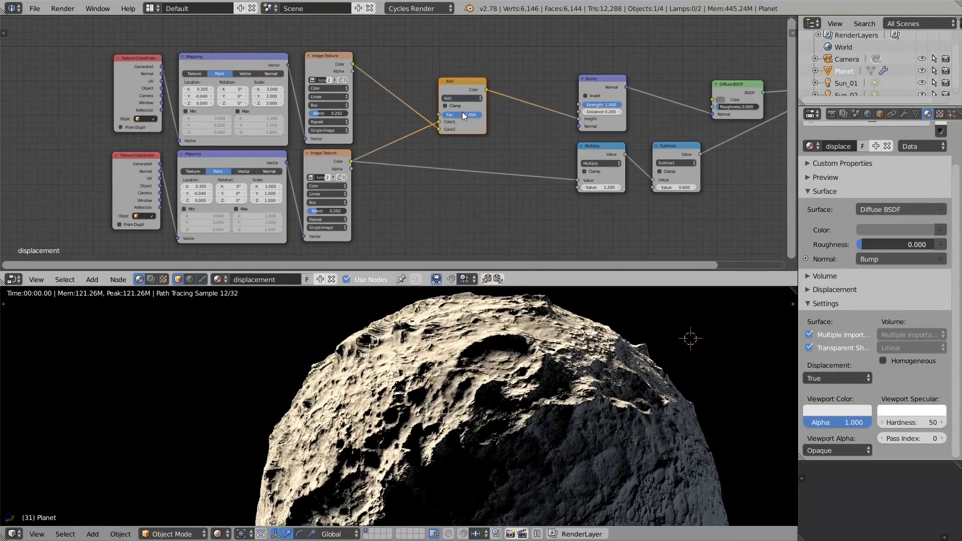
# Set the Add node's factor to 0.3 and check the result on the whole planet
pyautogui.click(475, 115)
pyautogui.write('0.3')
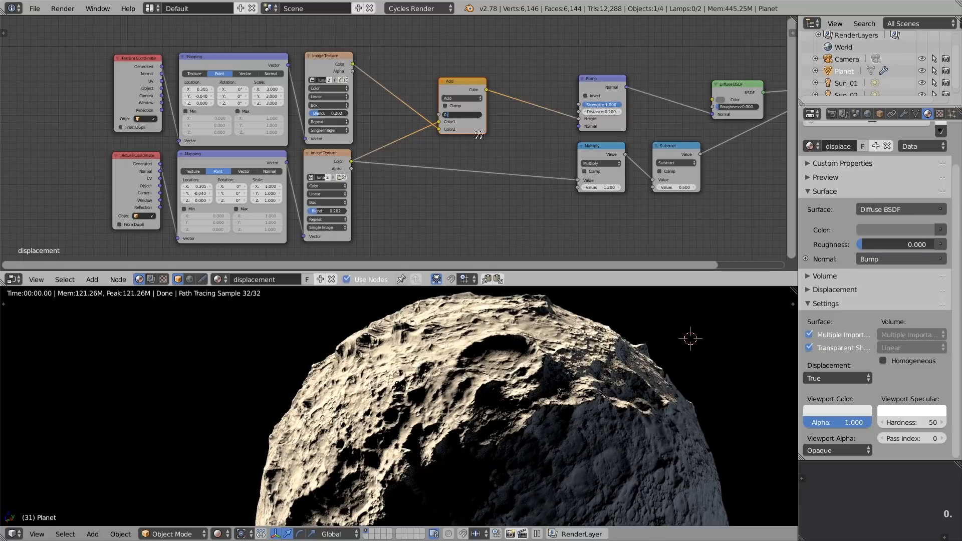
pyautogui.press('Return')
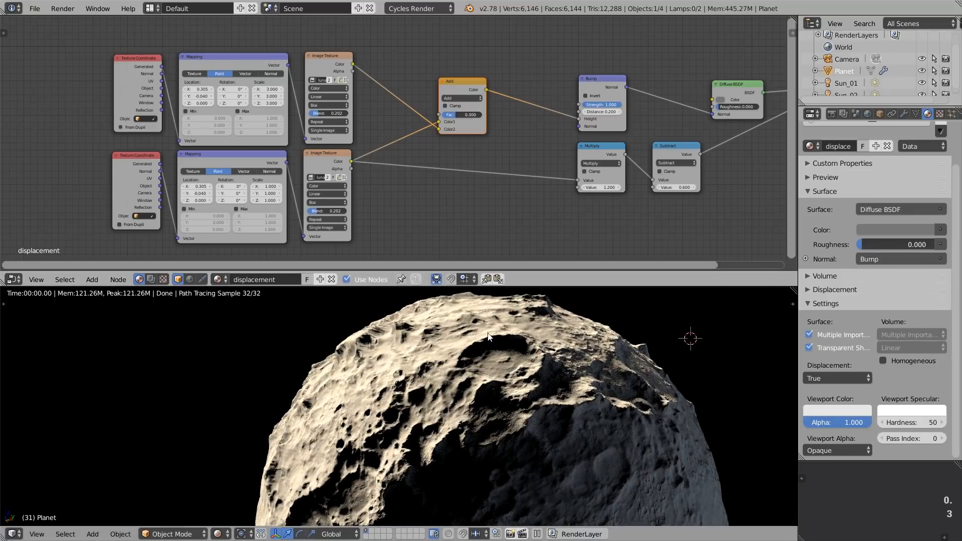
pyautogui.scroll(-3, 482, 363)
pyautogui.scroll(-2, 483, 365)
pyautogui.scroll(-1, 483, 365)
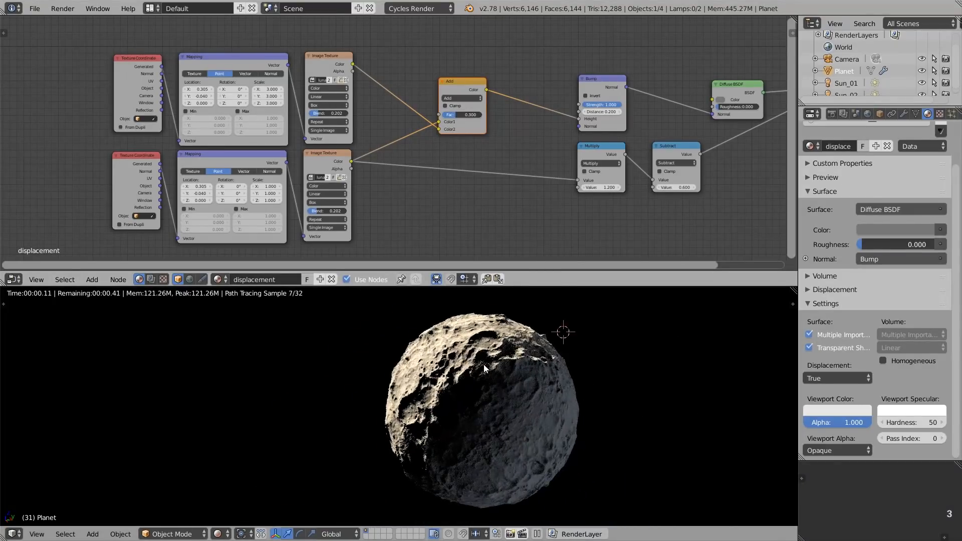
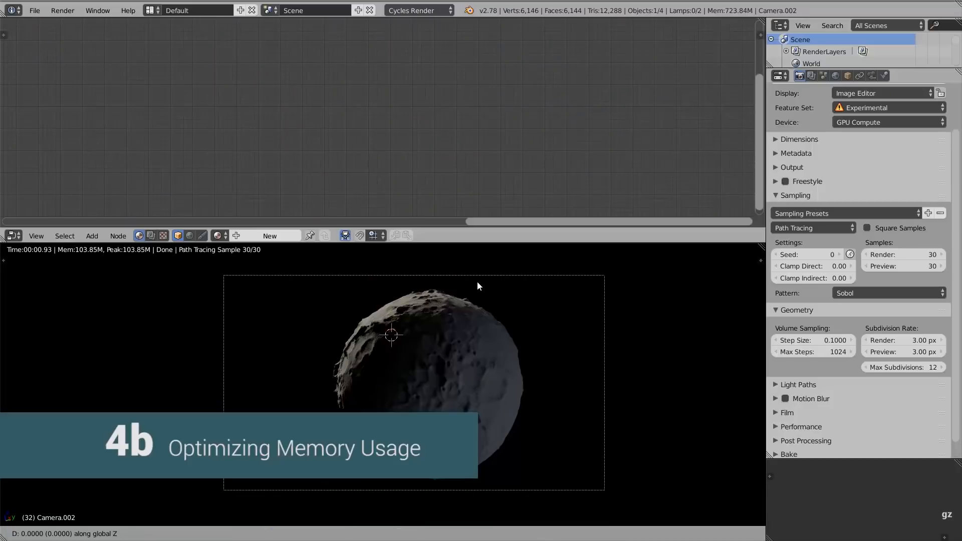
# Reposition the camera and move it in along its local Z axis, close to the planet's upper surface
pyautogui.click(496, 243)
pyautogui.press('g')
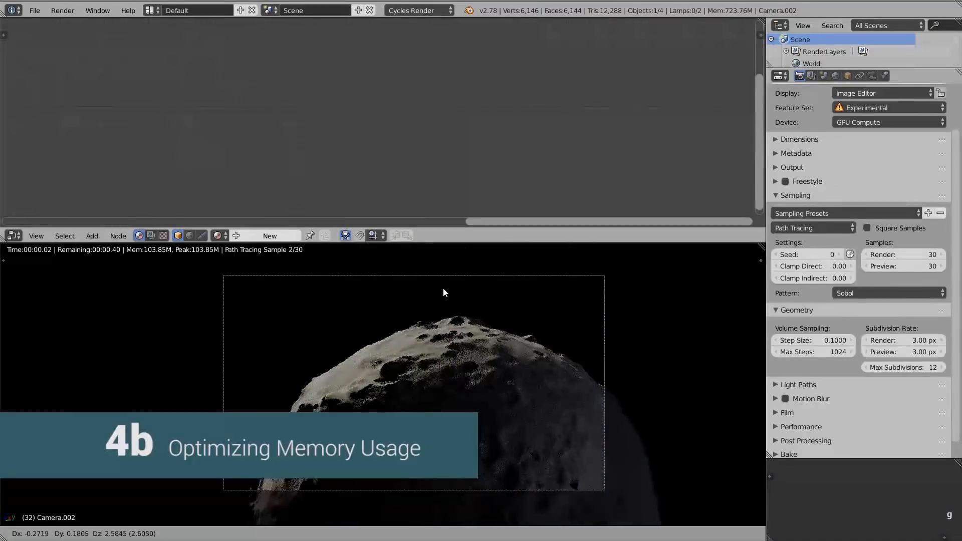
pyautogui.click(443, 284)
pyautogui.press('g')
pyautogui.press('z')
pyautogui.press('z')
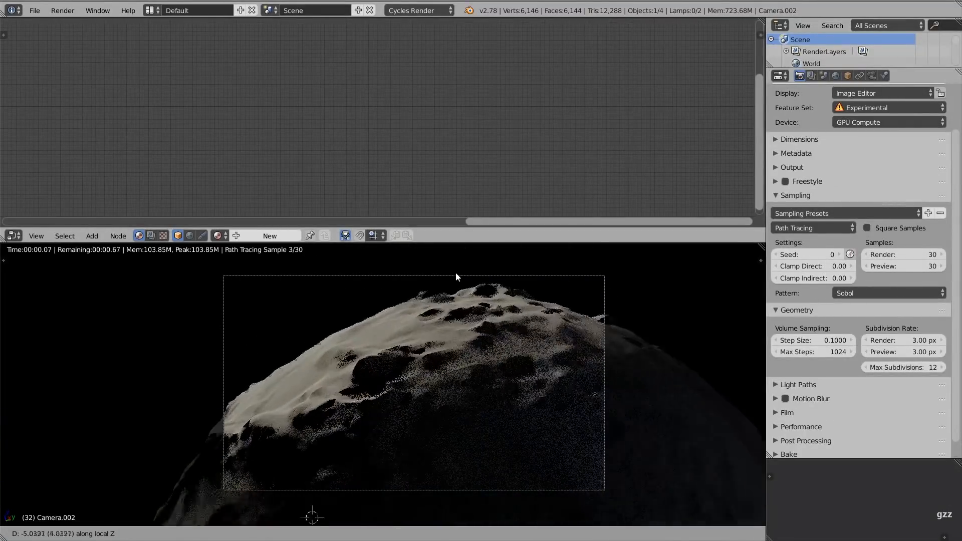
pyautogui.click(466, 254)
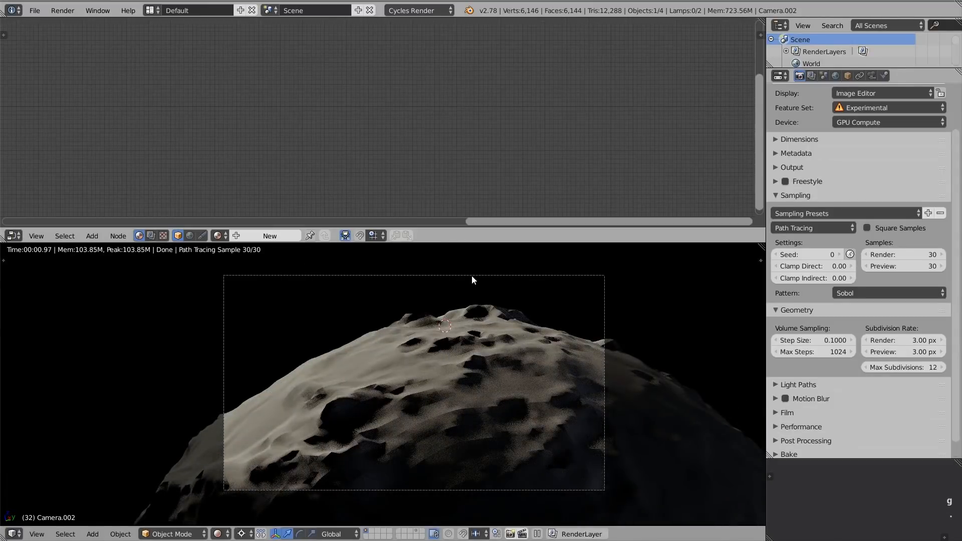
# Rotate the camera freely to look across the planet's cratered horizon, and check its placement relative to the sphere
pyautogui.press('r')
pyautogui.press('r')
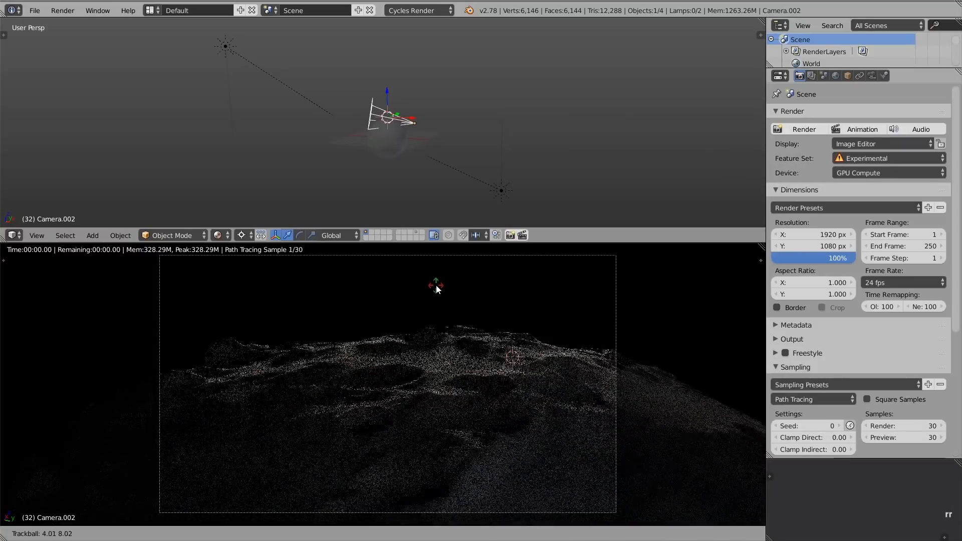
pyautogui.click(485, 374)
pyautogui.scroll(5, 407, 136)
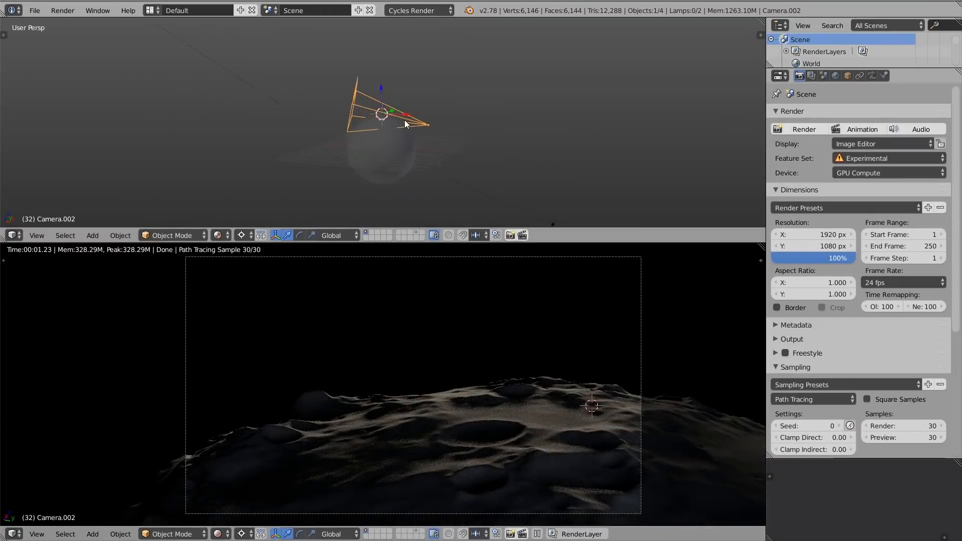
pyautogui.moveTo(320, 134); pyautogui.dragTo(355, 185, button='middle')
pyautogui.scroll(-4, 327, 137)
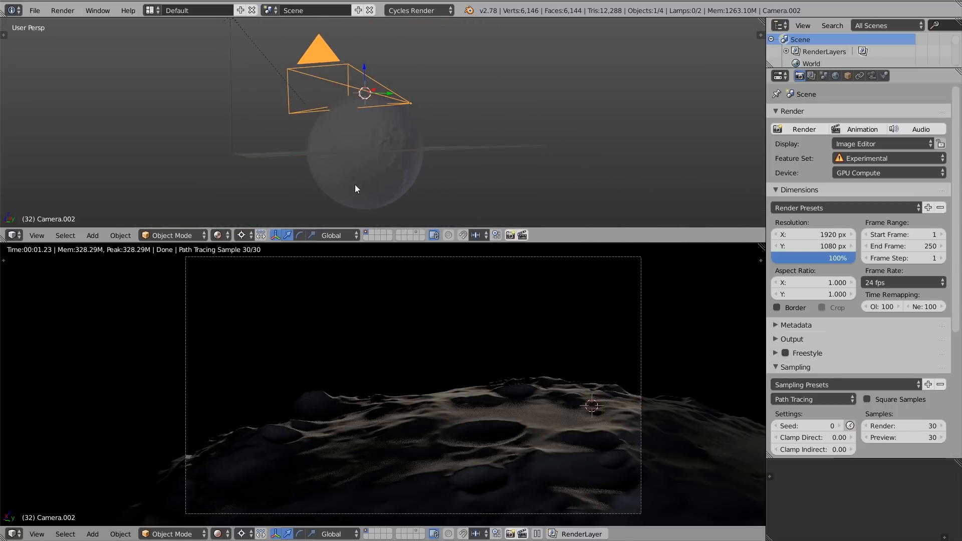
# Set the render subdivision rate to 1 px, try a full render, and return to the 3D camera view
pyautogui.scroll(-8, 912, 411)
pyautogui.click(905, 352)
pyautogui.write('1')
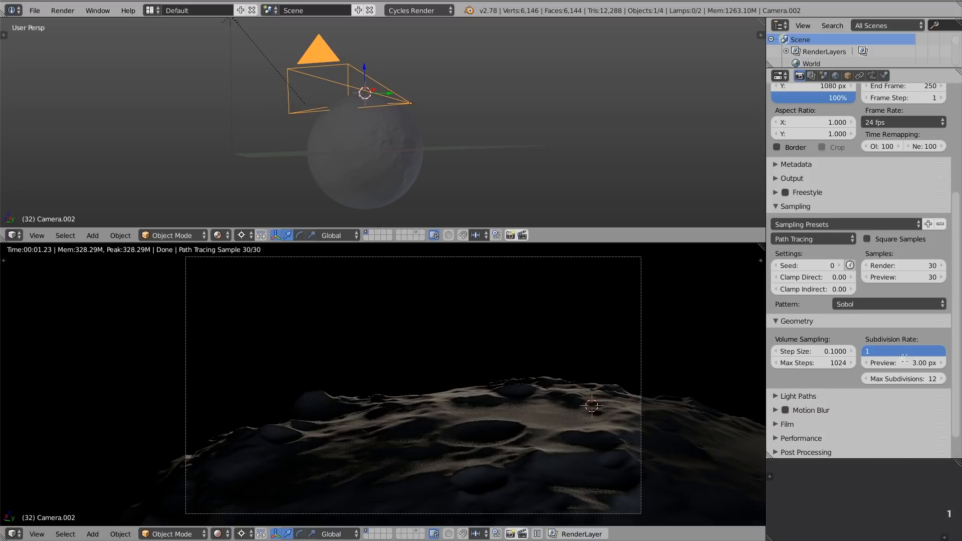
pyautogui.press('Return')
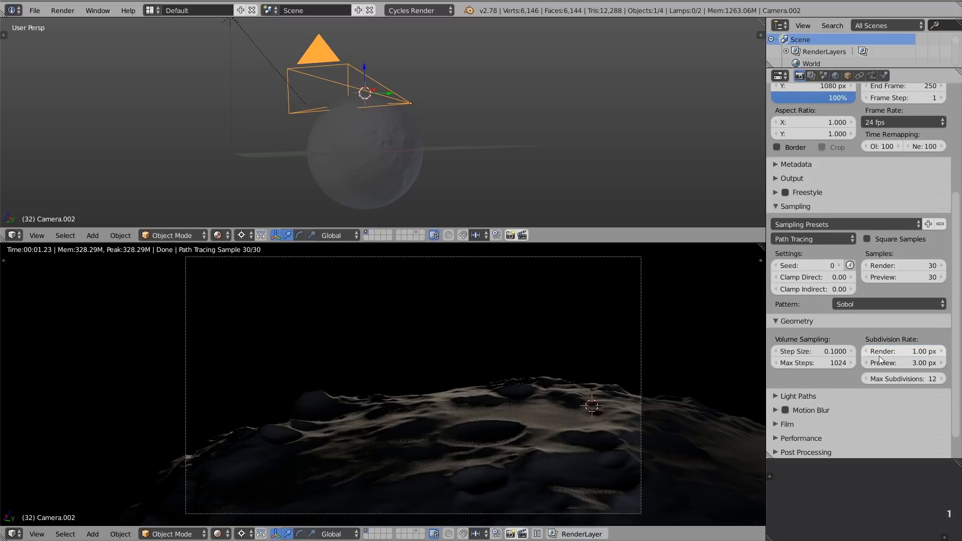
pyautogui.scroll(8, 802, 216)
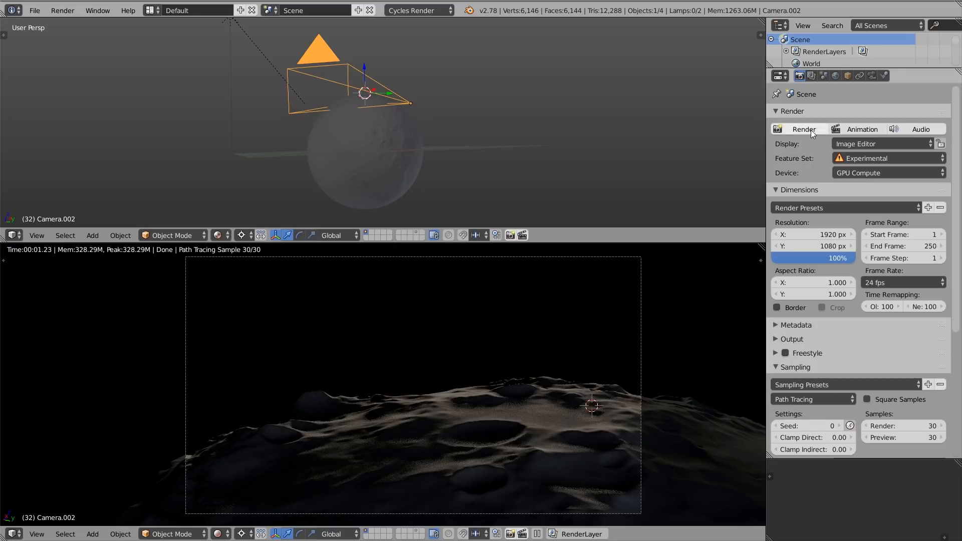
pyautogui.click(804, 130)
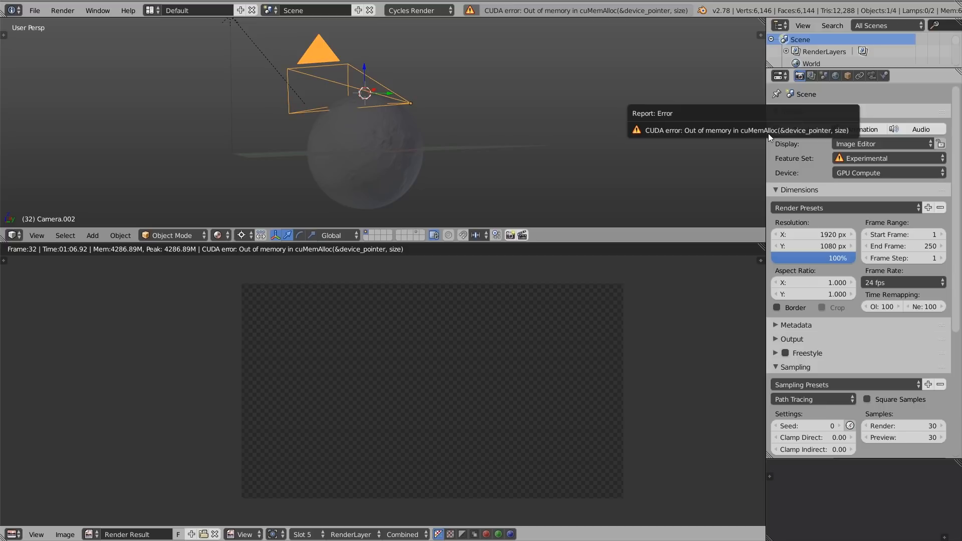
pyautogui.hotkey('shift', 'F5')
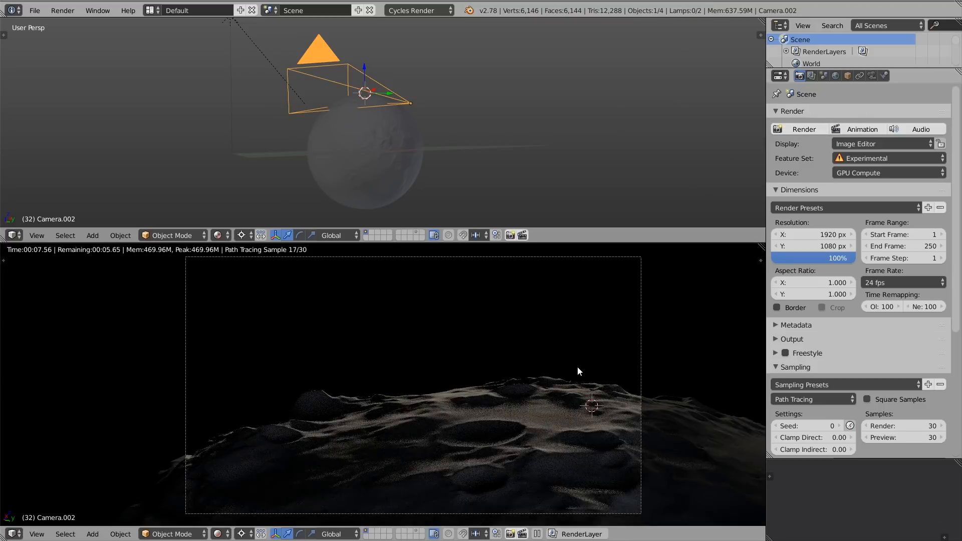
# Review the render device options and the tile size in the performance settings
pyautogui.click(844, 173)
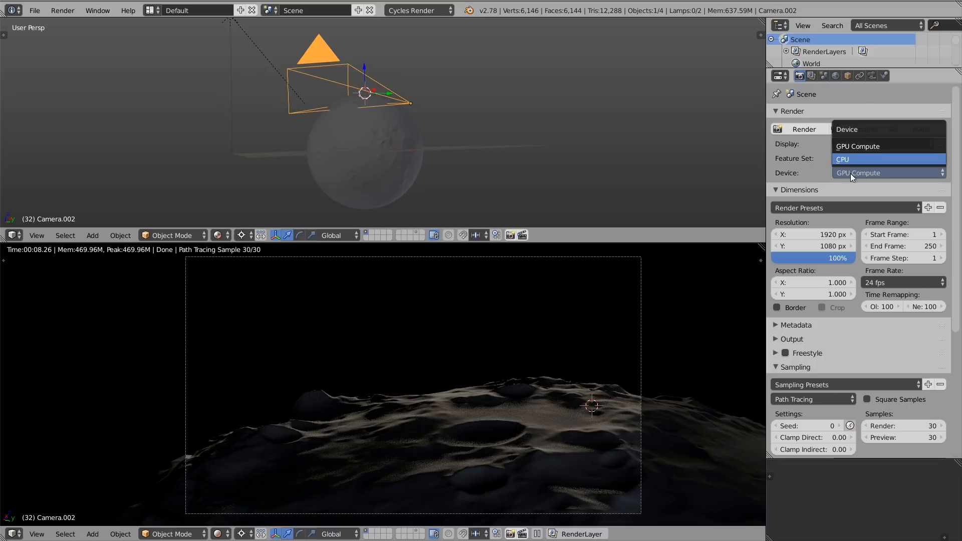
pyautogui.click(850, 173)
pyautogui.moveTo(958, 199); pyautogui.dragTo(956, 326)
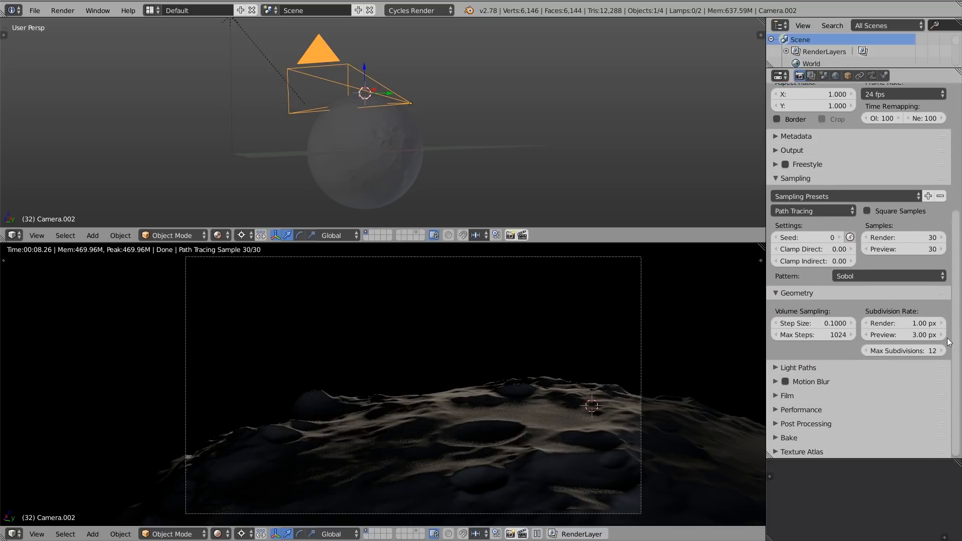
pyautogui.click(864, 410)
pyautogui.scroll(-5, 902, 421)
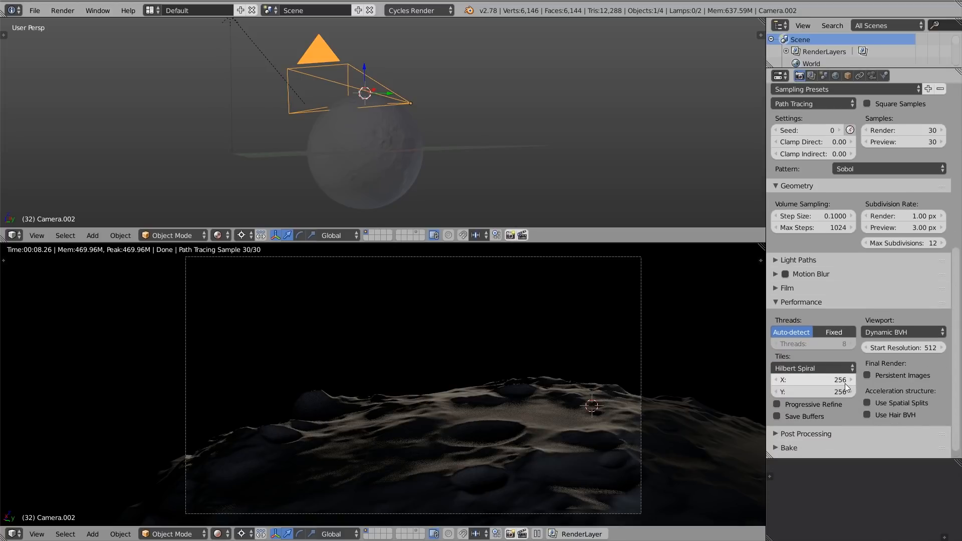
pyautogui.moveTo(845, 384); pyautogui.dragTo(843, 392)
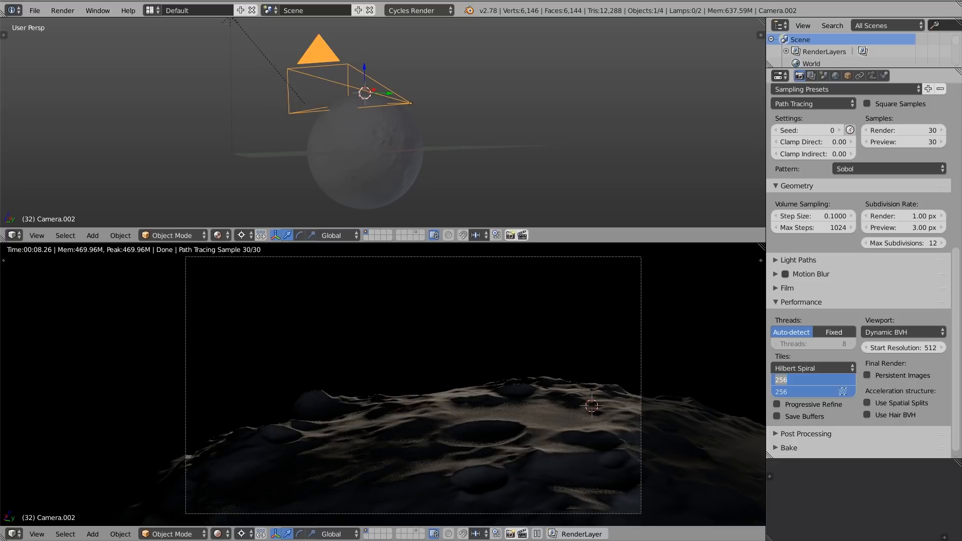
pyautogui.press('Return')
pyautogui.moveTo(958, 395); pyautogui.dragTo(959, 214)
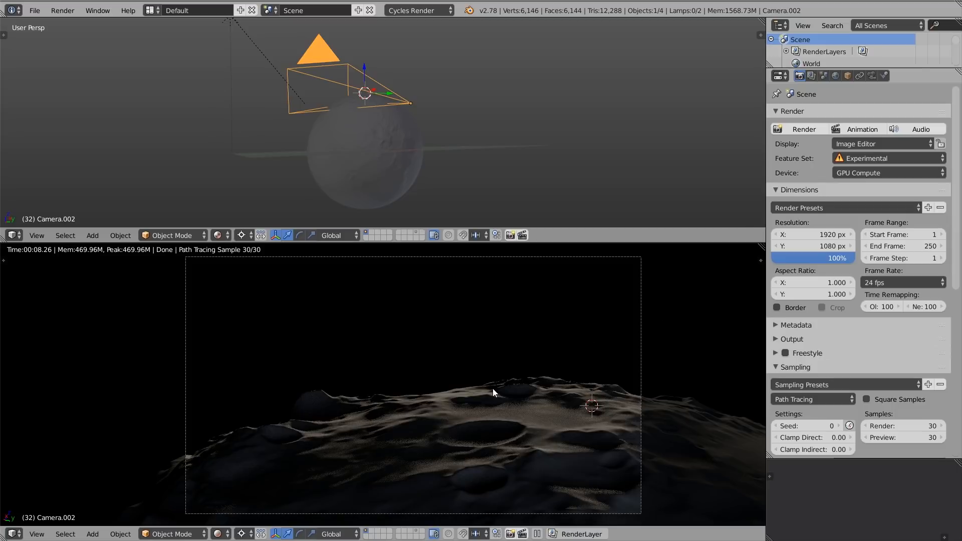
# Leave the rendered preview, select the planet sphere and add a Mask modifier to it
pyautogui.hotkey('alt', 'z')
pyautogui.rightClick(486, 401)
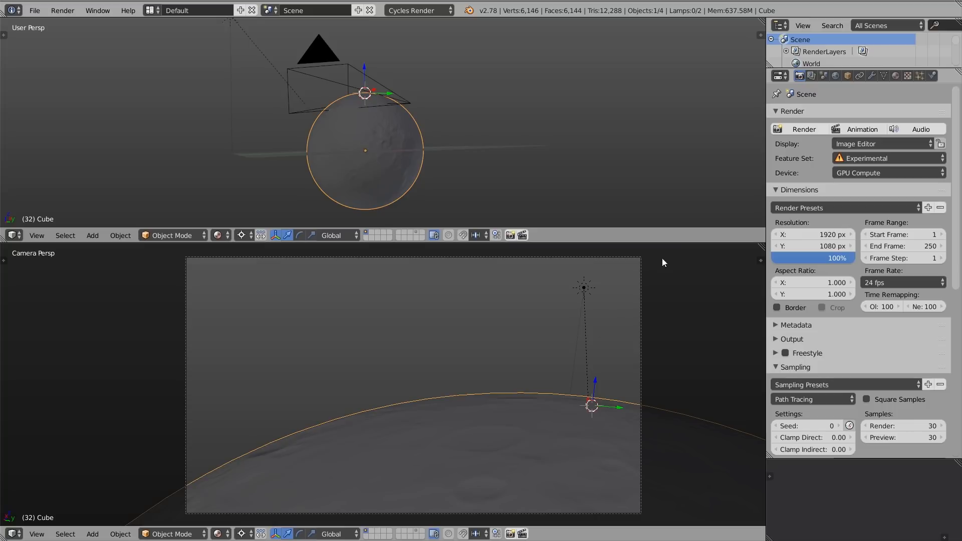
pyautogui.click(869, 77)
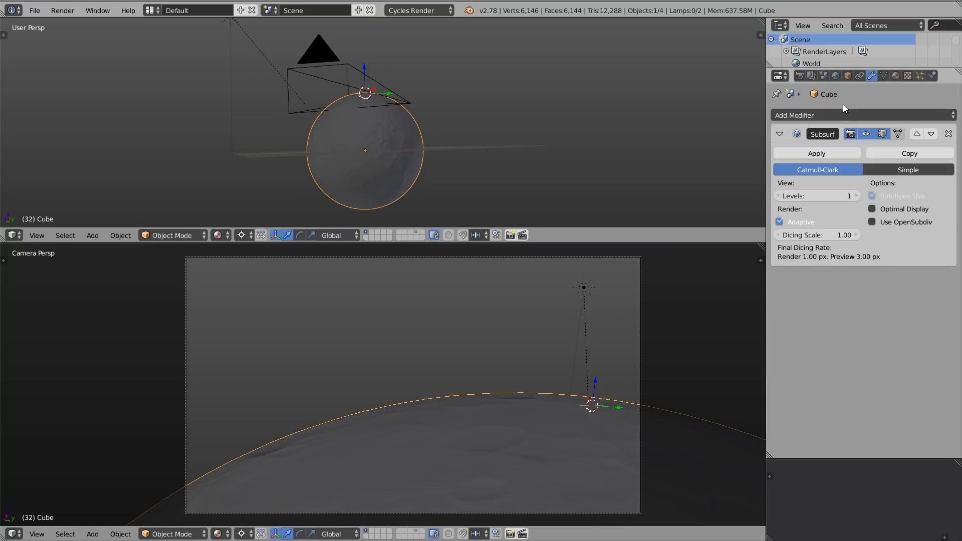
pyautogui.click(835, 114)
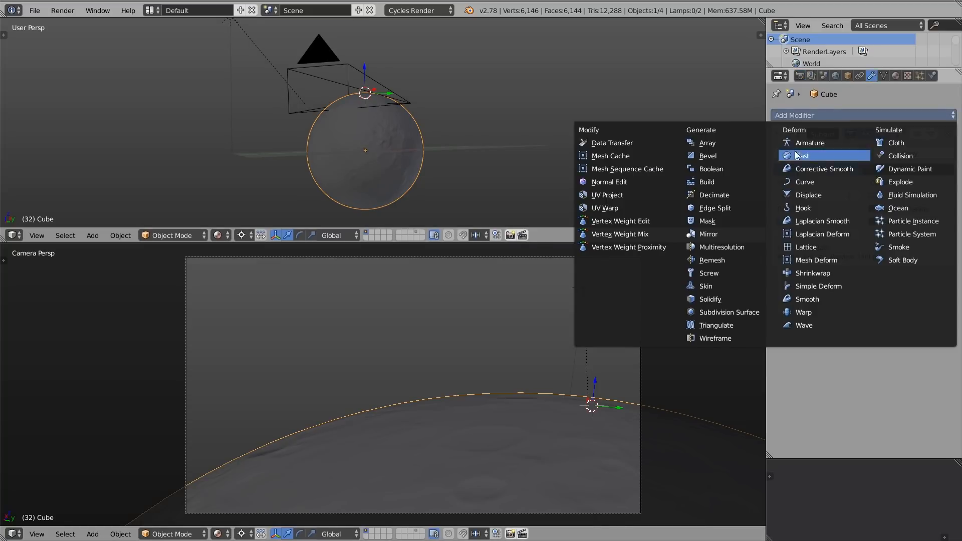
pyautogui.click(732, 226)
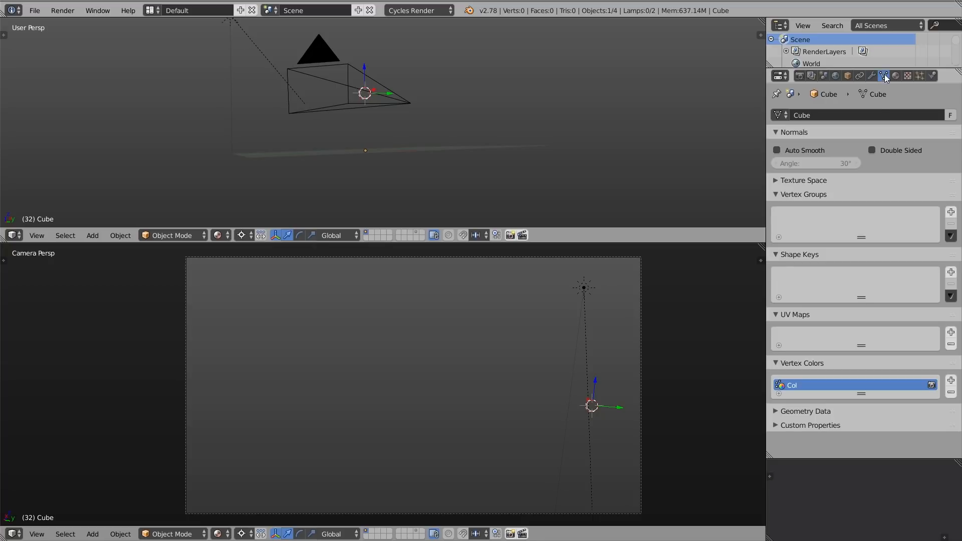
# Add a vertex group named "mask" to the planet mesh
pyautogui.click(951, 212)
pyautogui.doubleClick(808, 217)
pyautogui.write('m')
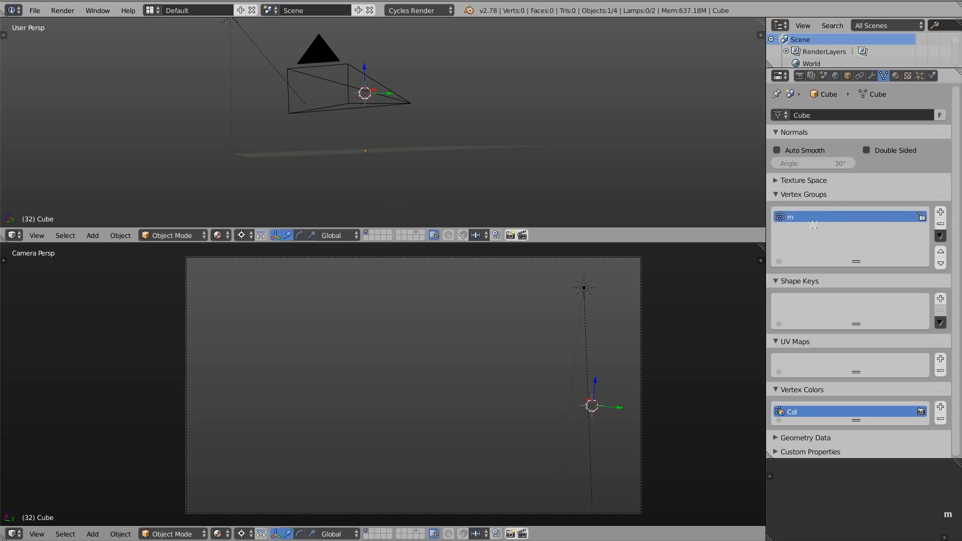
pyautogui.write('ask')
# Set the Mask modifier's vertex group to mask, and try inverting the group before restoring its normal direction
pyautogui.click(871, 78)
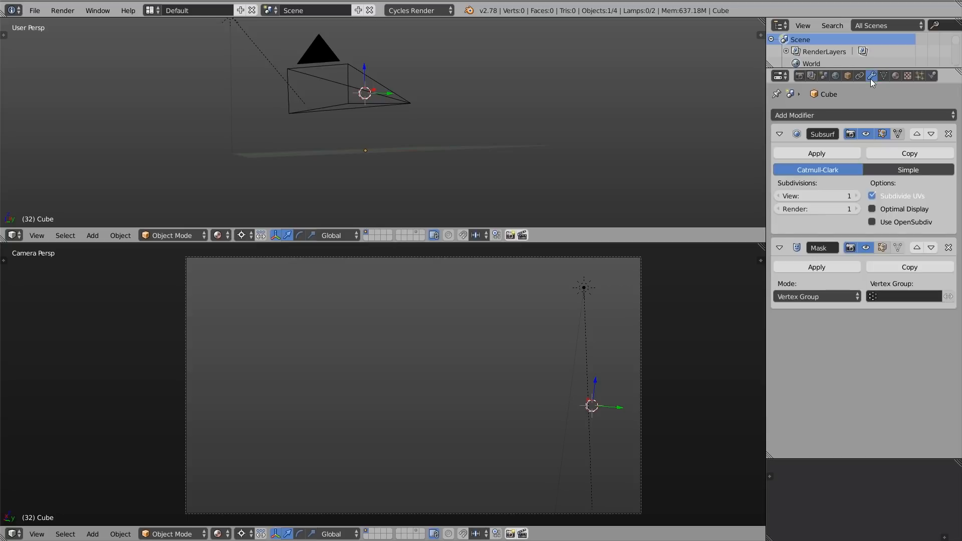
pyautogui.click(888, 297)
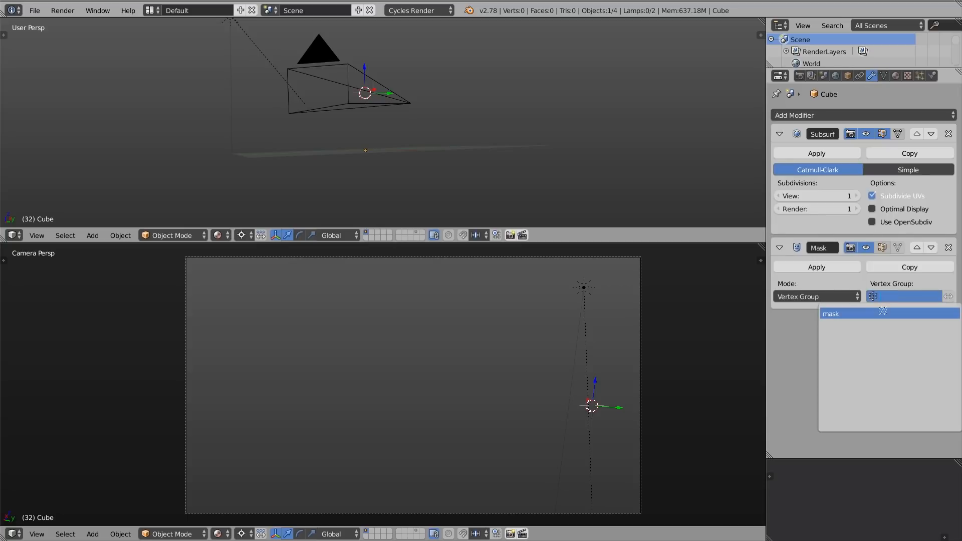
pyautogui.click(883, 312)
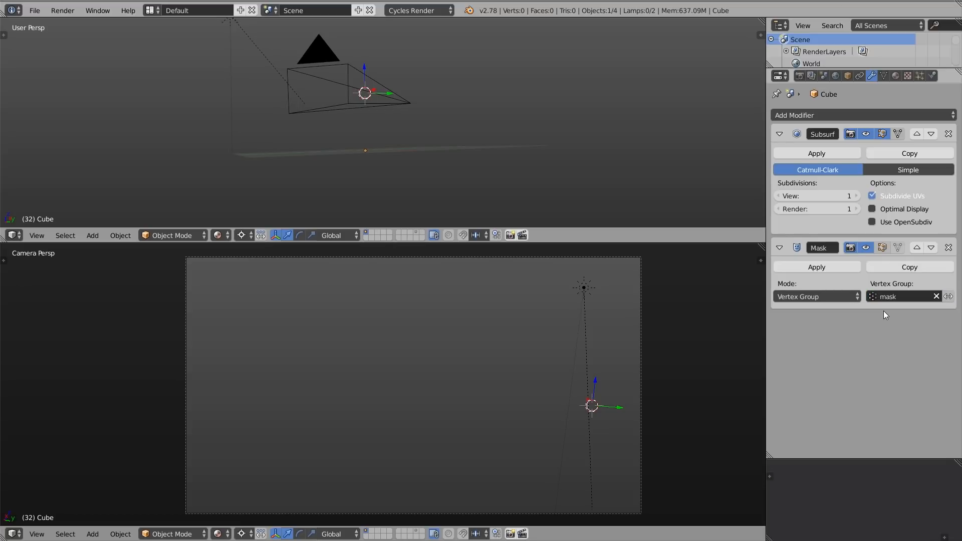
pyautogui.click(948, 298)
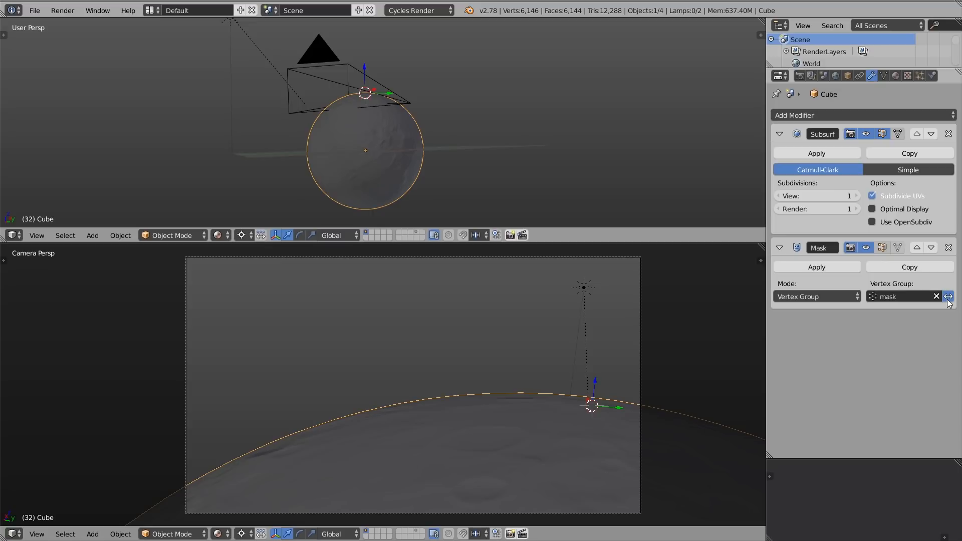
pyautogui.click(949, 298)
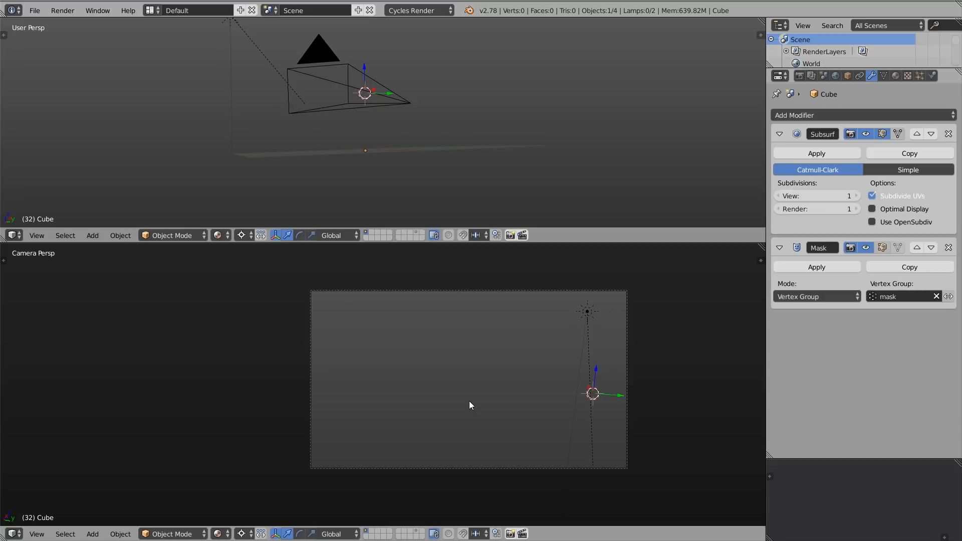
# Circle-select the planet faces within the camera frame in Edit Mode, deselecting surplus faces outside the frame
pyautogui.press('Tab')
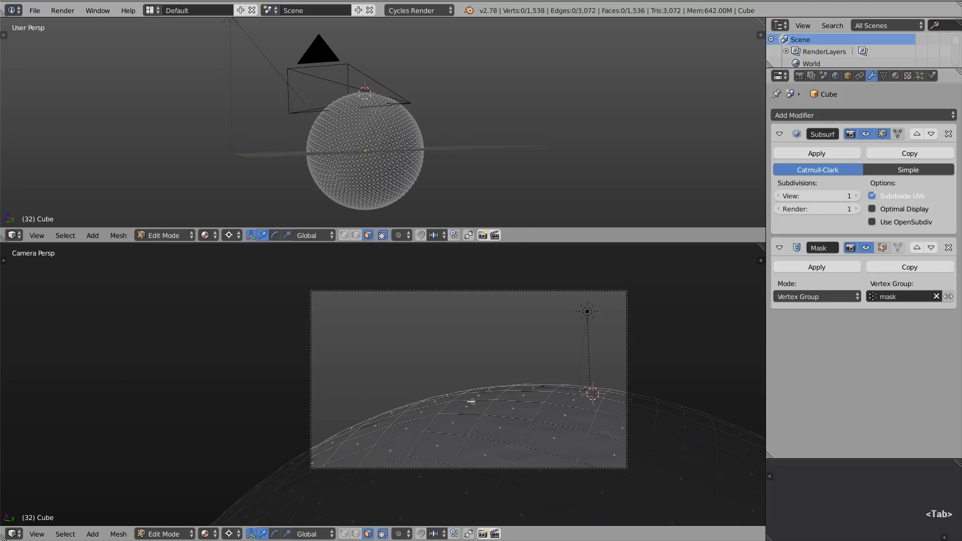
pyautogui.press('c')
pyautogui.moveTo(654, 396)
pyautogui.mouseDown()
pyautogui.moveTo(629, 450)
pyautogui.moveTo(640, 466)
pyautogui.moveTo(592, 489)
pyautogui.moveTo(496, 503)
pyautogui.moveTo(347, 503)
pyautogui.moveTo(320, 455)
pyautogui.moveTo(369, 452)
pyautogui.moveTo(455, 399)
pyautogui.moveTo(495, 424)
pyautogui.moveTo(531, 396)
pyautogui.moveTo(540, 428)
pyautogui.moveTo(583, 389)
pyautogui.moveTo(640, 406)
pyautogui.moveTo(571, 416)
pyautogui.moveTo(399, 396)
pyautogui.moveTo(381, 424)
pyautogui.moveTo(323, 443)
pyautogui.moveTo(303, 471)
pyautogui.moveTo(333, 446)
pyautogui.moveTo(601, 401)
pyautogui.moveTo(556, 394)
pyautogui.mouseUp()
pyautogui.press('z')
pyautogui.press('c')
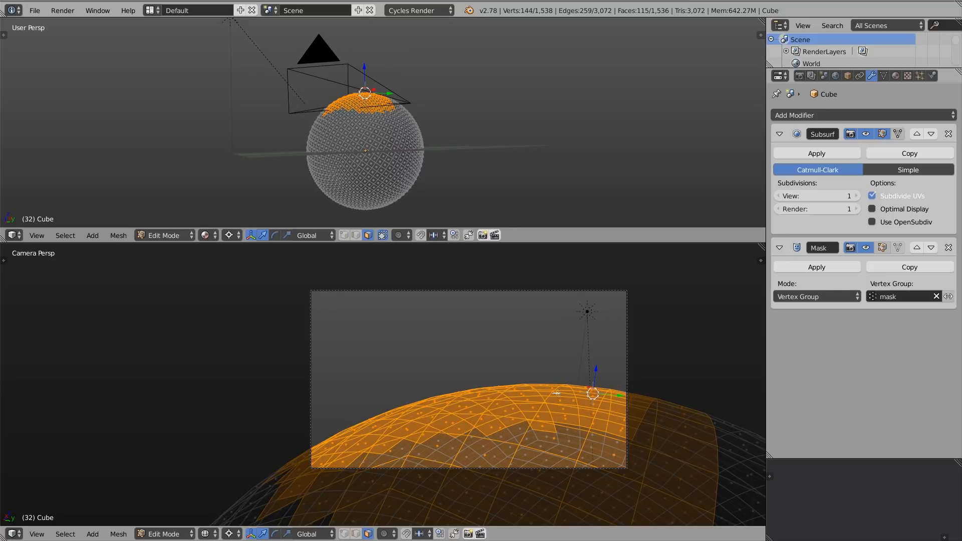
pyautogui.press('z')
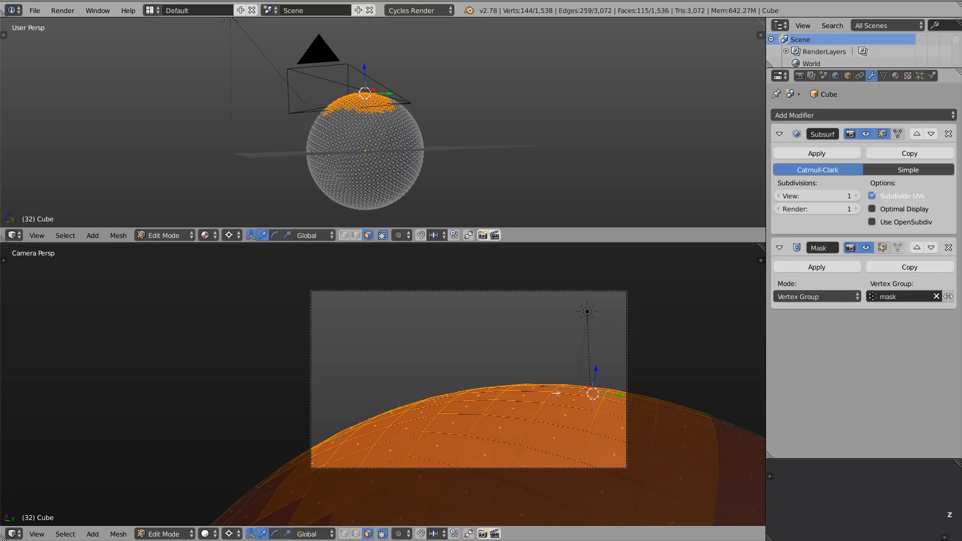
pyautogui.press('c')
pyautogui.moveTo(694, 399)
pyautogui.mouseDown(button='middle')
pyautogui.moveTo(692, 490)
pyautogui.moveTo(637, 523)
pyautogui.moveTo(557, 527)
pyautogui.mouseUp(button='middle')
pyautogui.rightClick(493, 510)
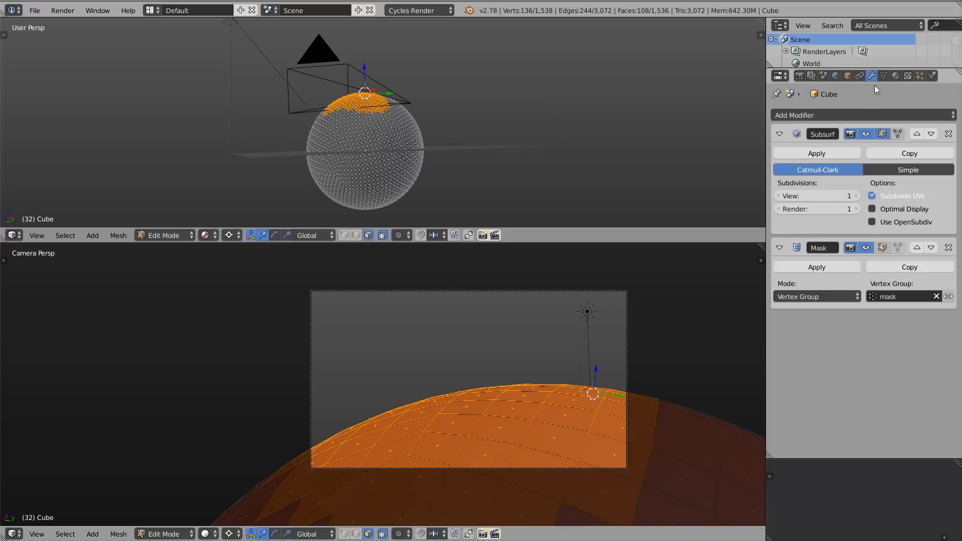
# Assign the selected faces to the mask vertex group, leave Edit Mode and inspect the masked piece of the planet
pyautogui.click(884, 75)
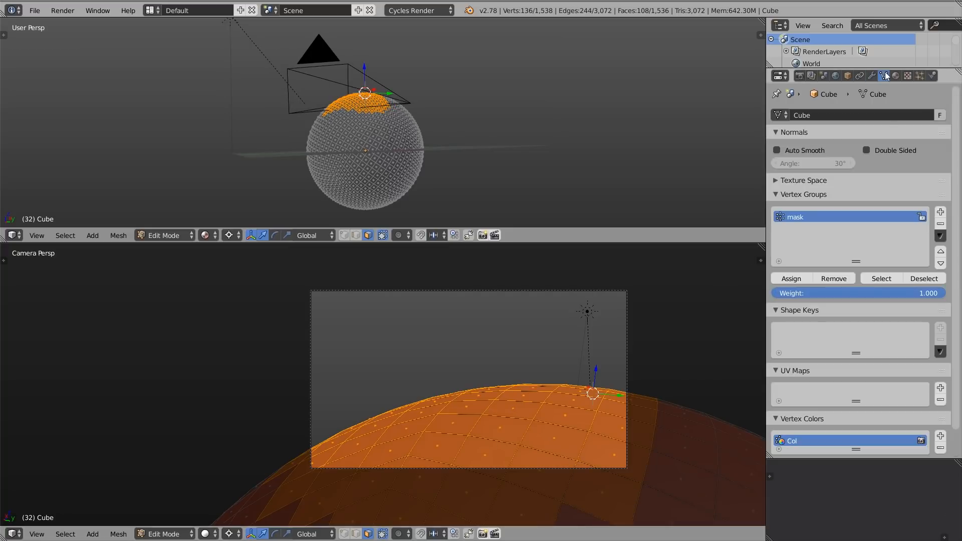
pyautogui.click(793, 279)
pyautogui.press('Tab')
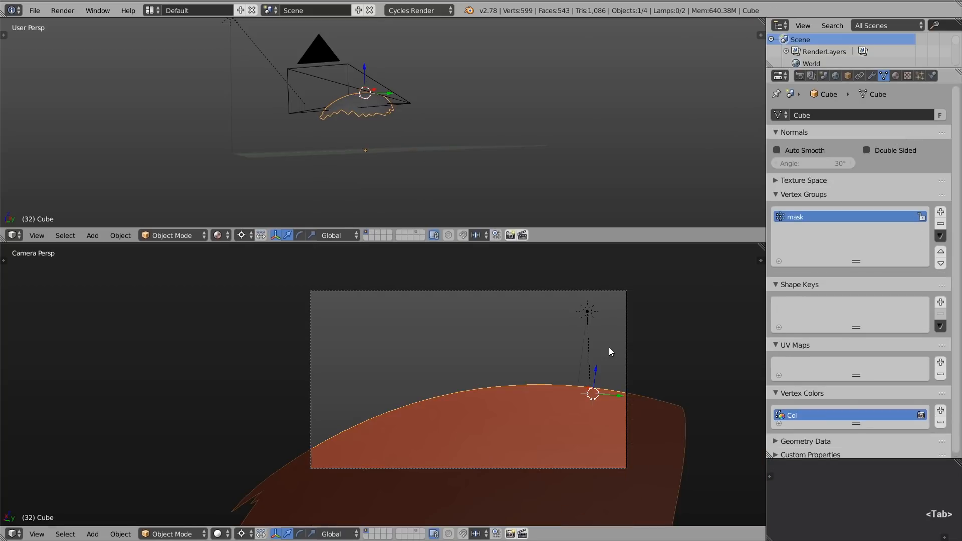
pyautogui.scroll(5, 361, 100)
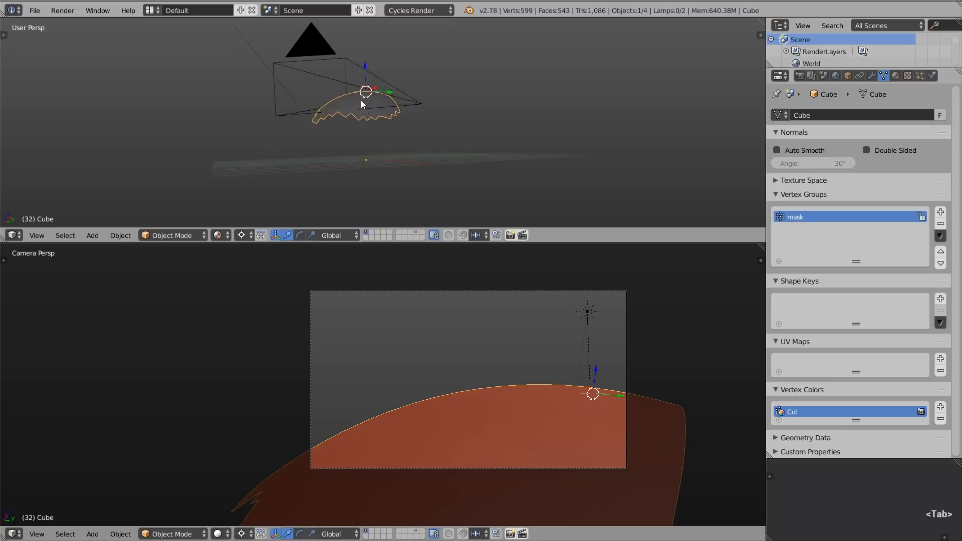
pyautogui.moveTo(368, 145); pyautogui.dragTo(364, 117, button='middle')
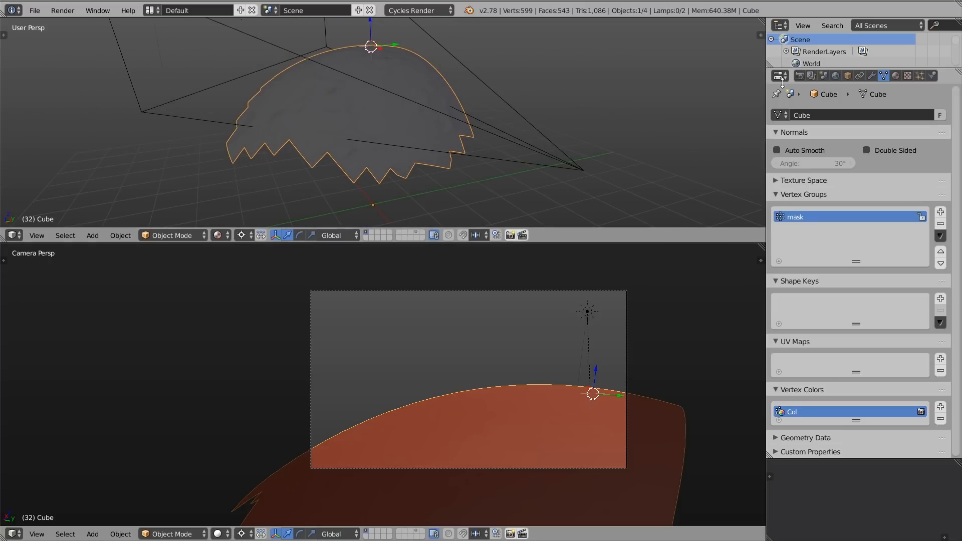
# Move the Mask modifier above the Subsurf modifier and render the image from the camera
pyautogui.click(872, 76)
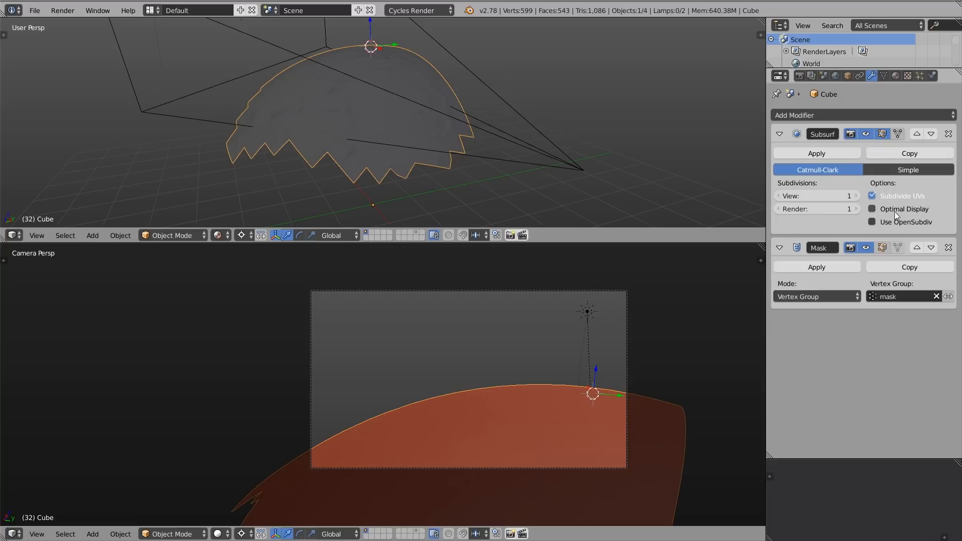
pyautogui.click(918, 248)
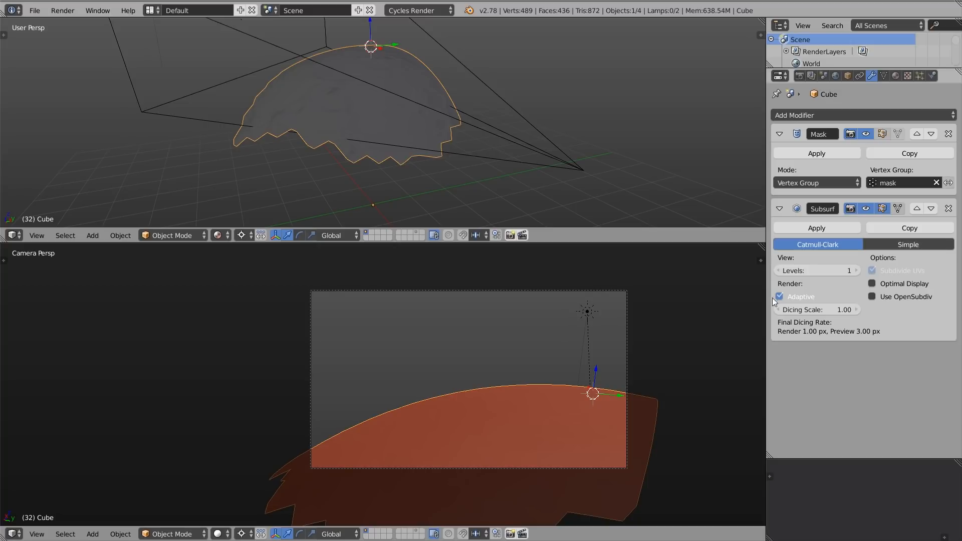
pyautogui.scroll(-2, 378, 56)
pyautogui.moveTo(378, 56); pyautogui.dragTo(431, 215, button='middle')
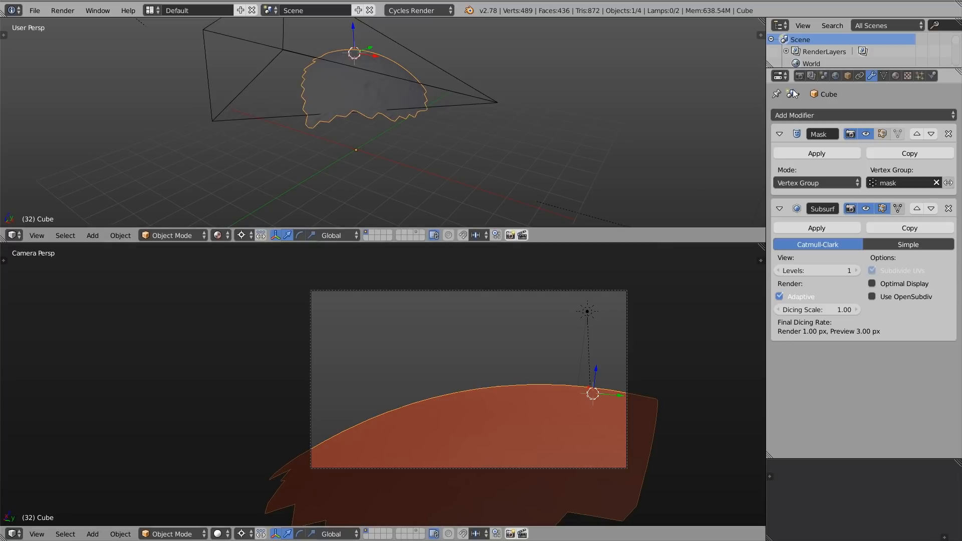
pyautogui.click(800, 75)
pyautogui.click(802, 130)
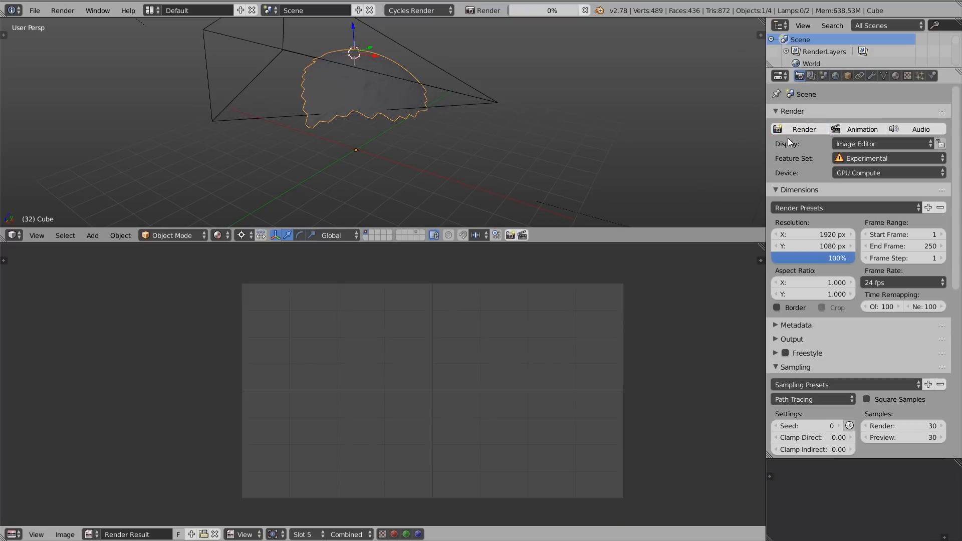